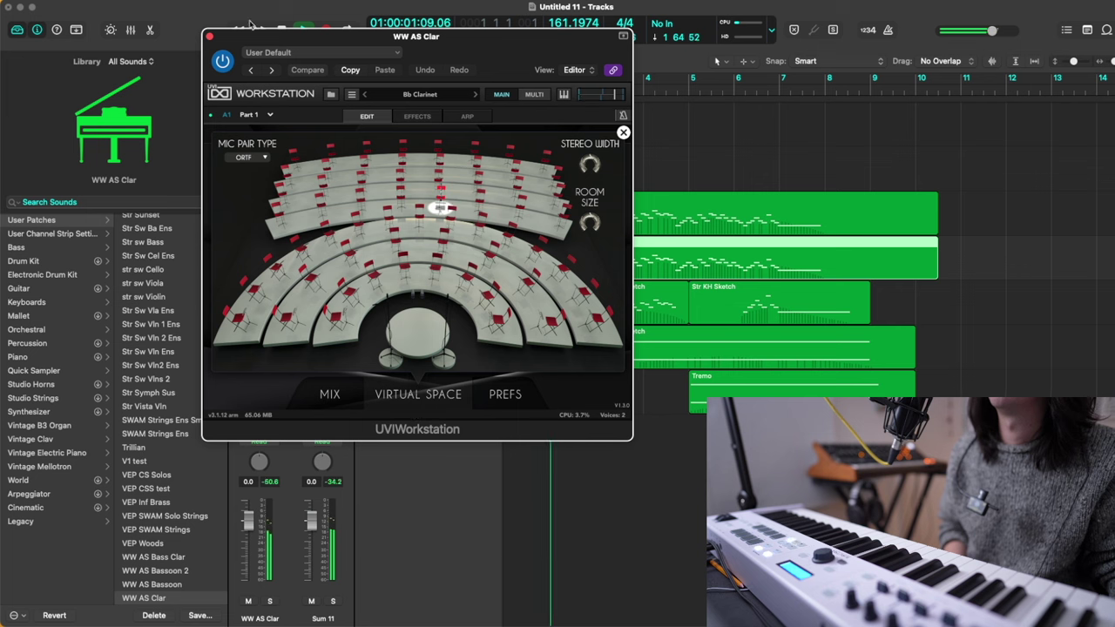
Step: Close the clarinet's UVIWorkstation instrument, lower the WW AS Clar track volume to about -1.1 dB and stop playback
left_click(210, 36)
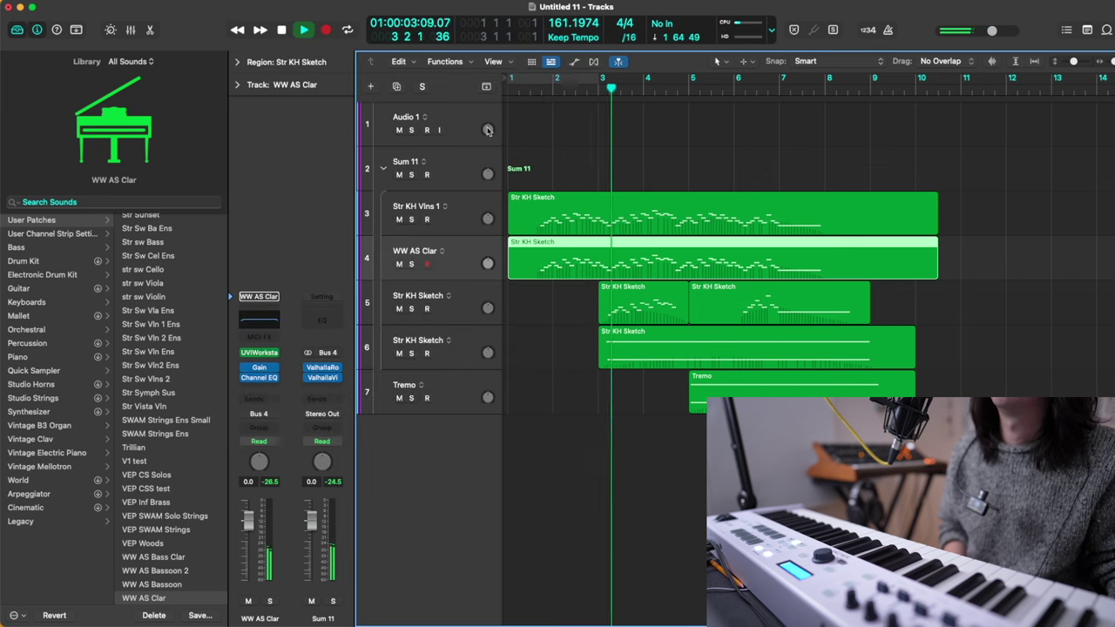
left_click_drag(248, 520, 250, 527)
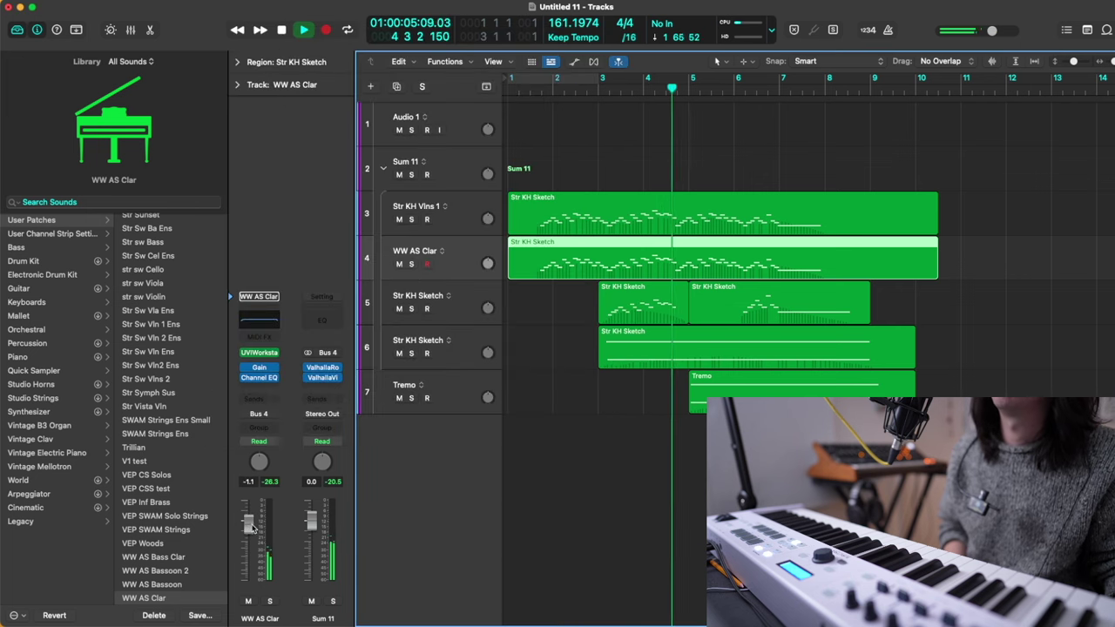
key("space")
double_click(580, 269)
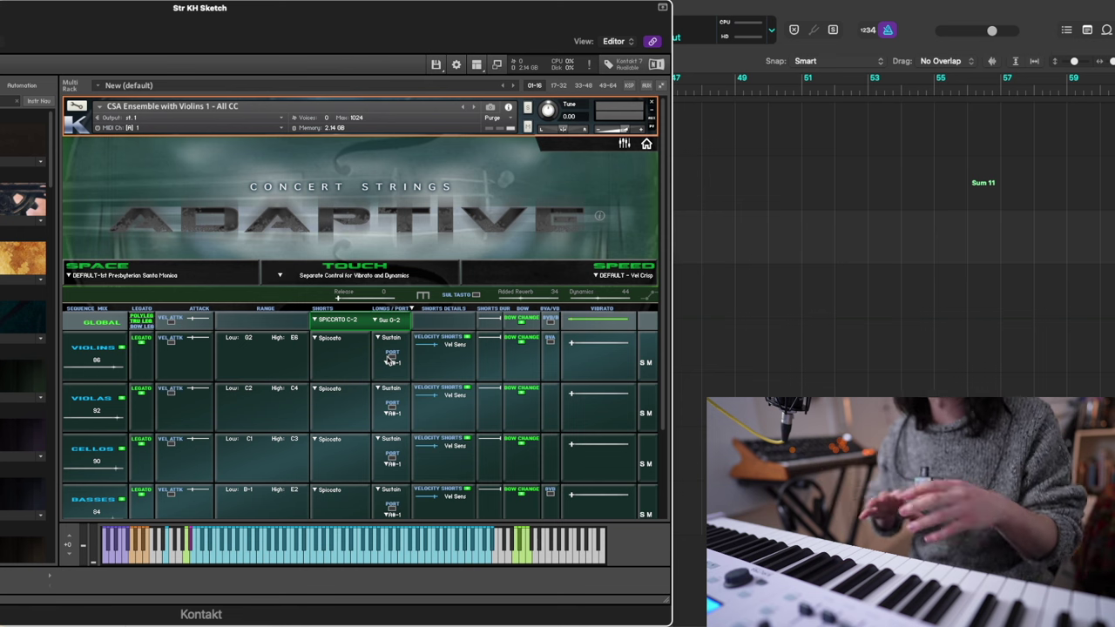
Step: Set the global shorts articulation of the CSA ensemble patch to STACCATO D-2
left_click(328, 320)
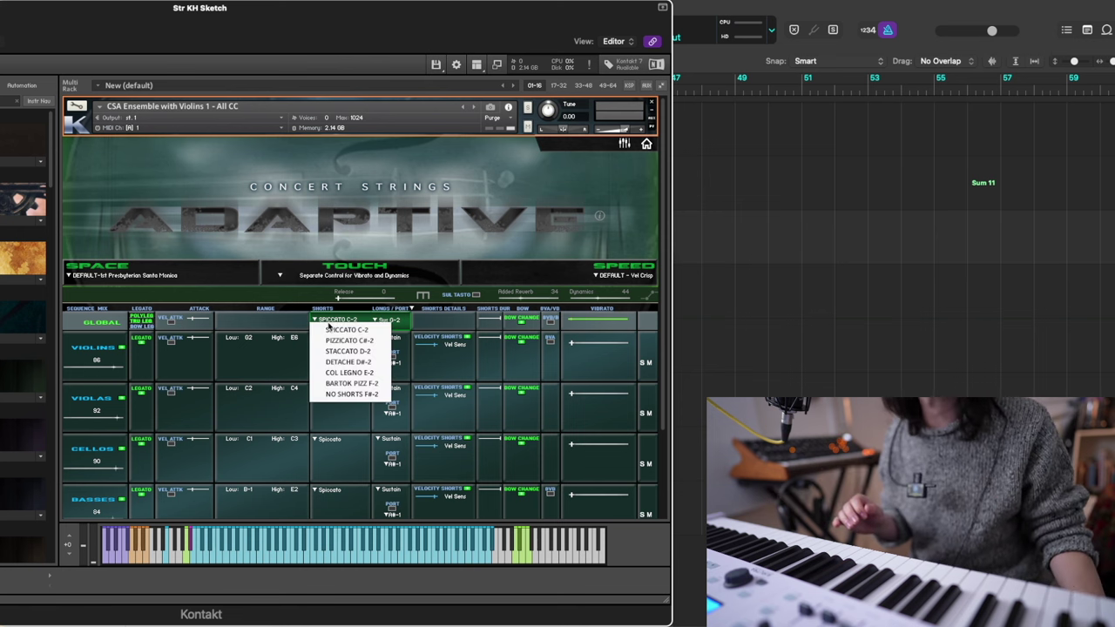
left_click(313, 299)
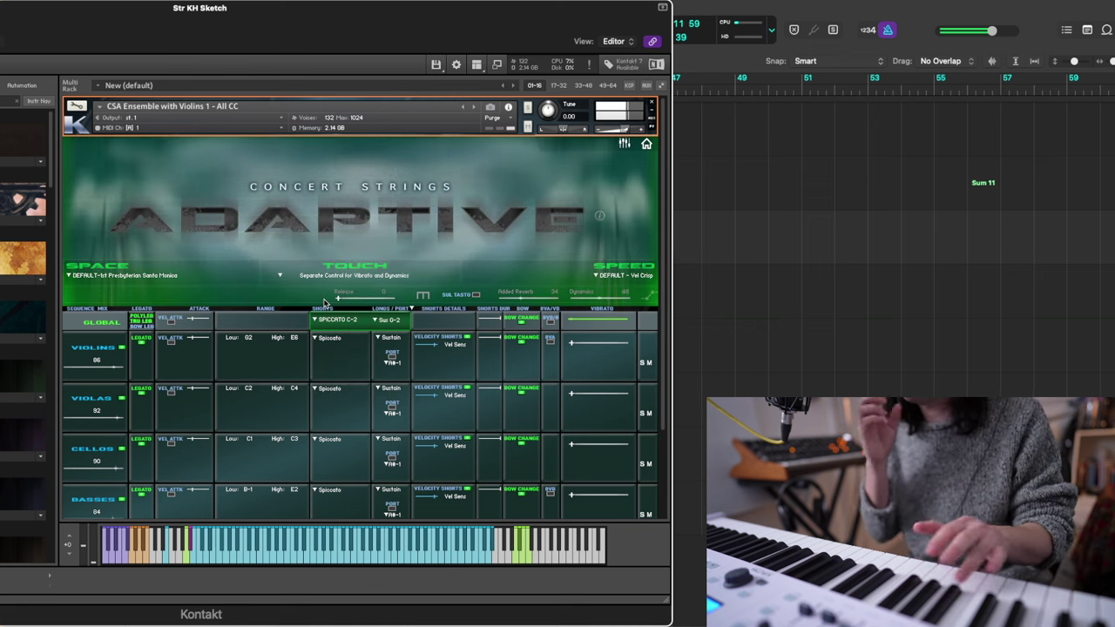
left_click(333, 321)
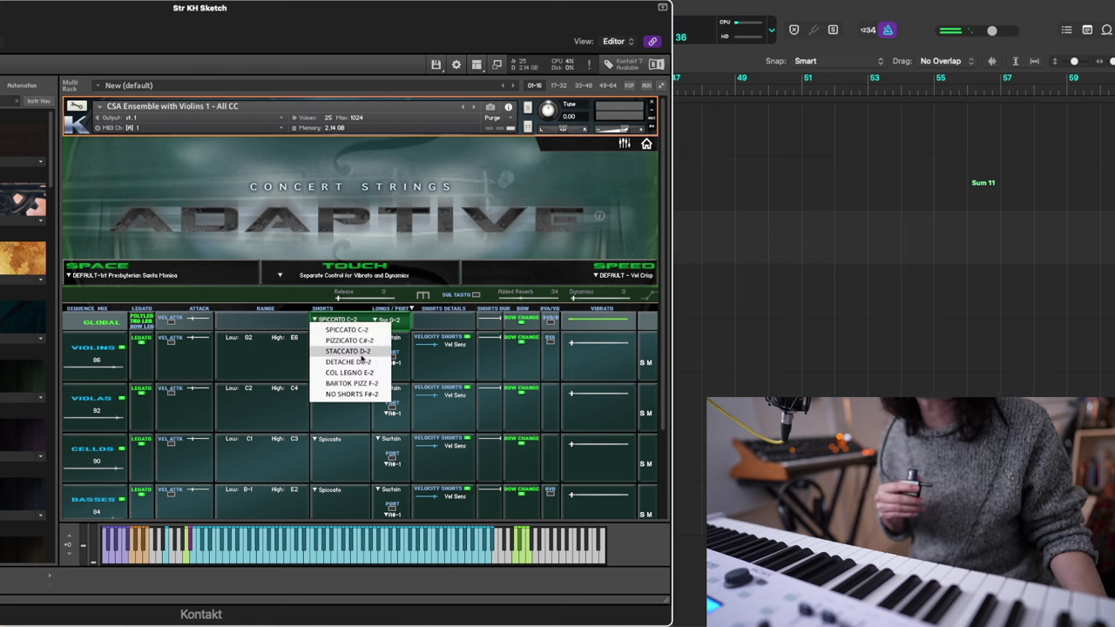
left_click(359, 352)
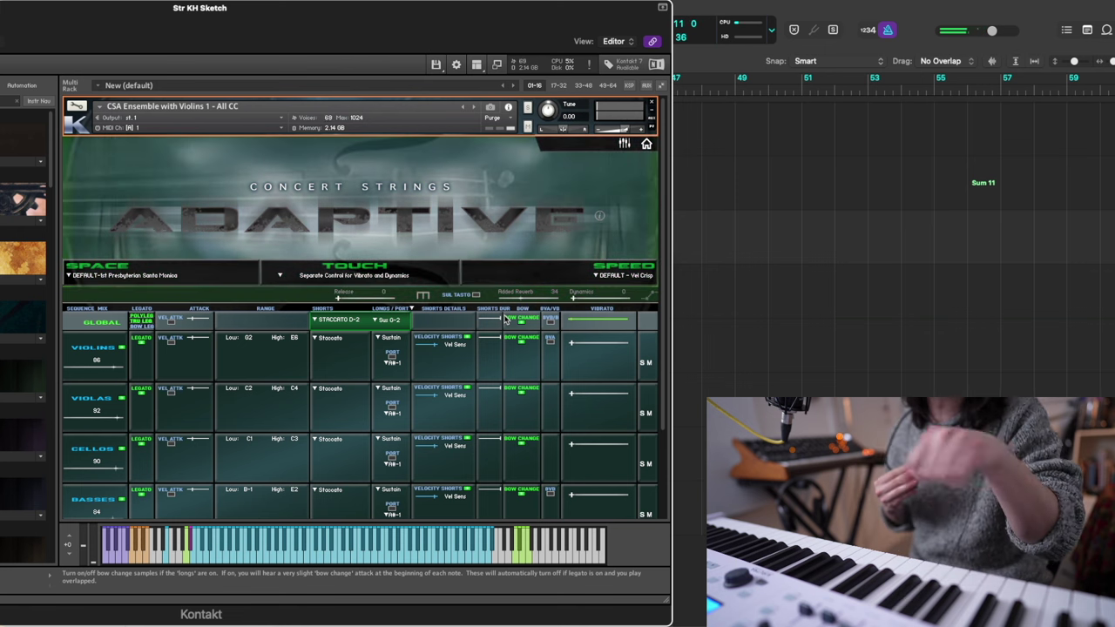
left_click(336, 320)
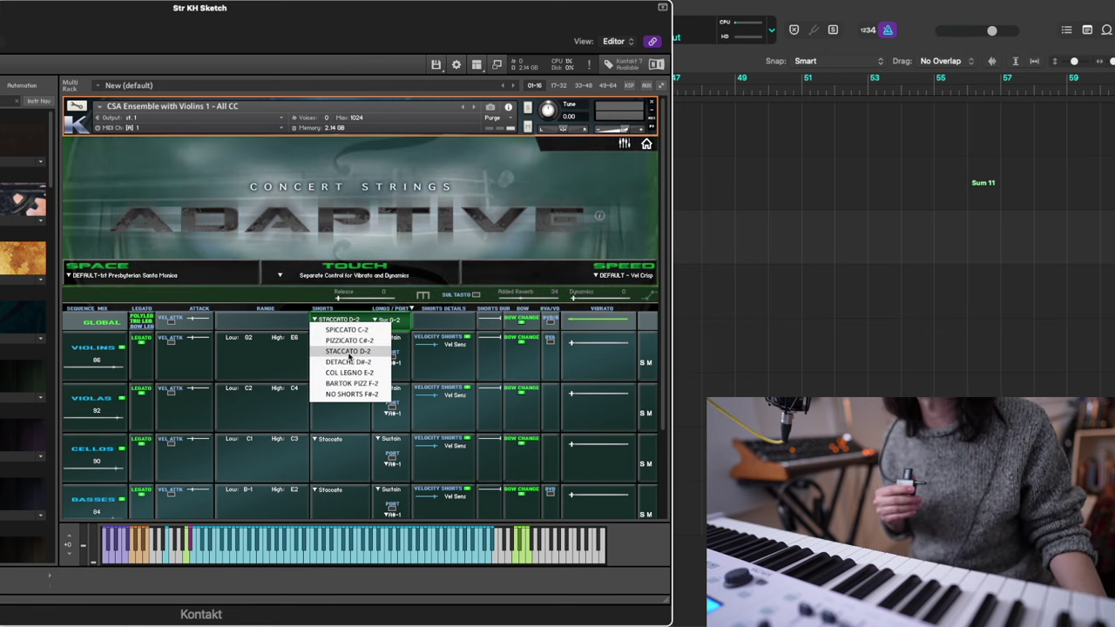
left_click(349, 351)
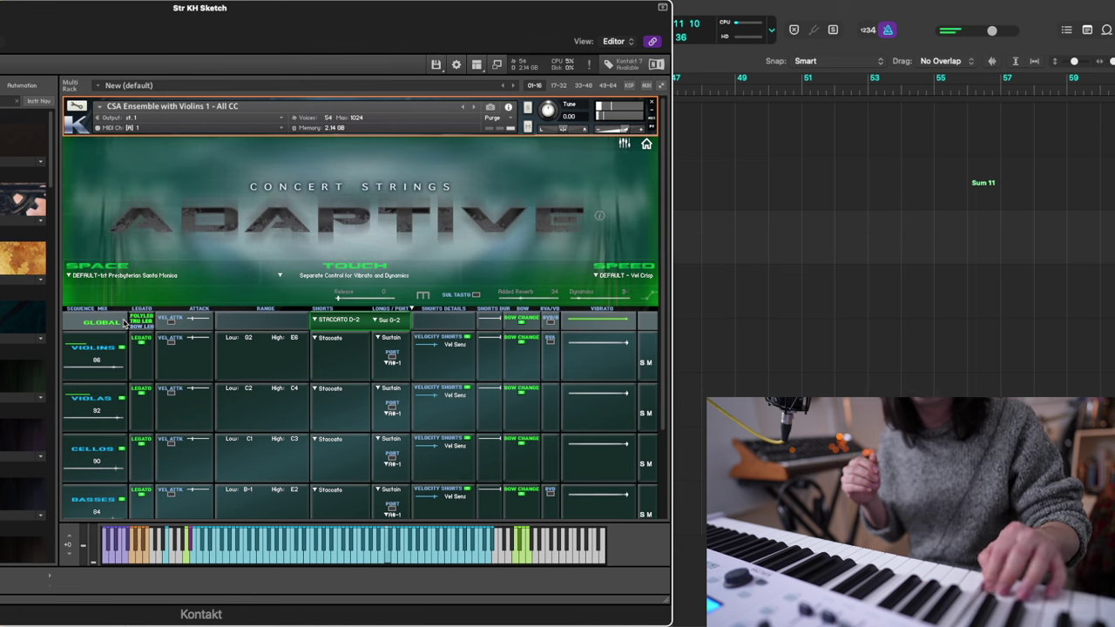
Step: Set the Space preset of the ensemble patch on Str KH Sketch to Bone Dry
double_click(237, 27)
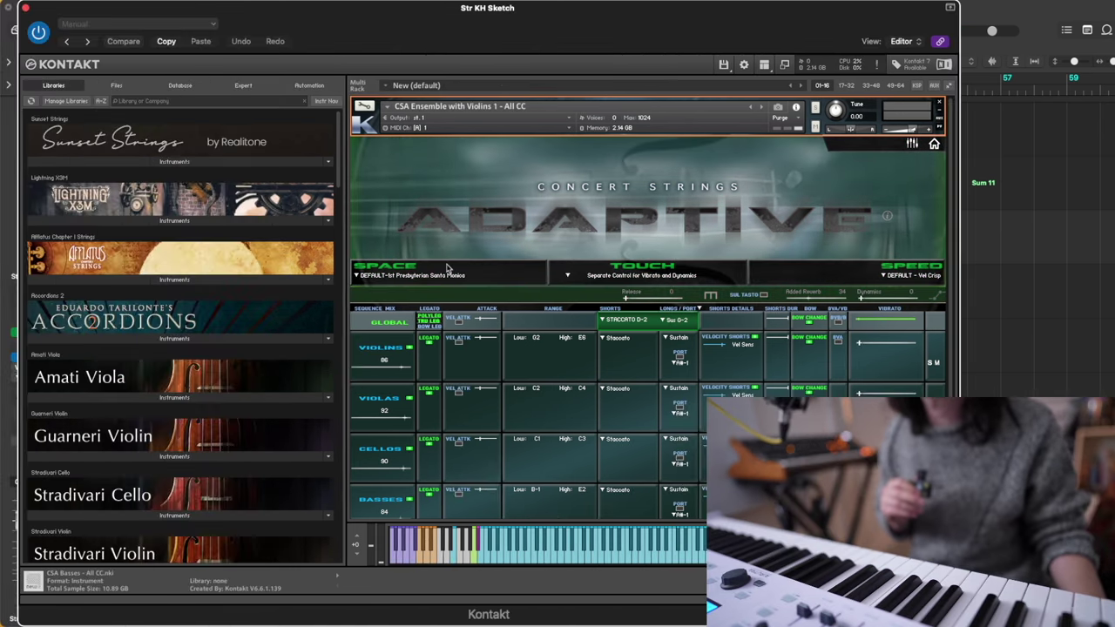
left_click(448, 270)
left_click(413, 442)
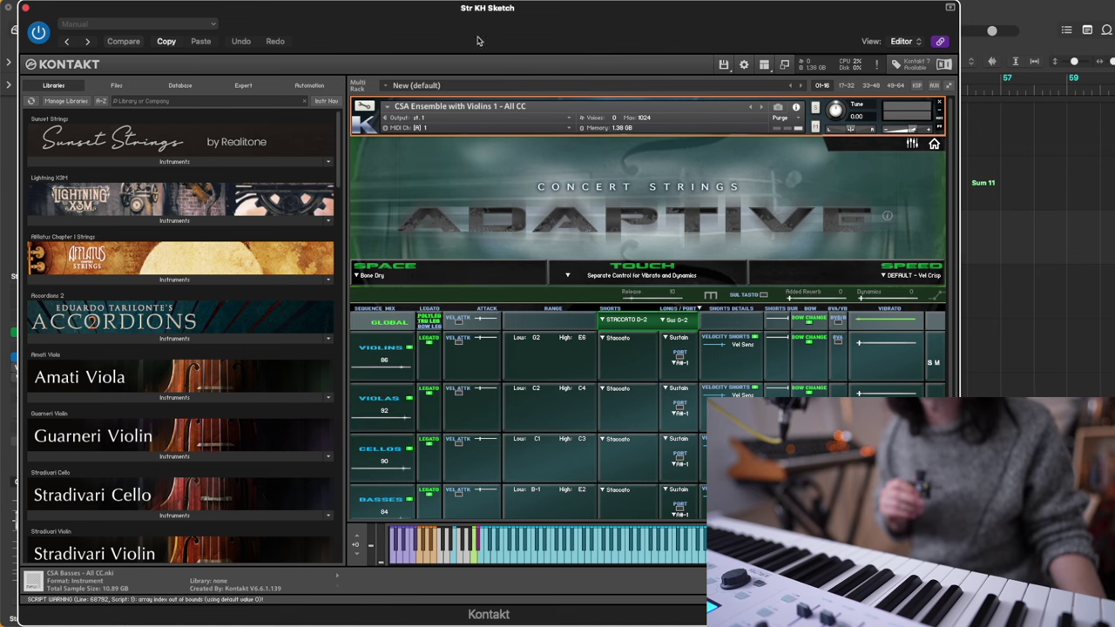
left_click_drag(535, 39, 301, 24)
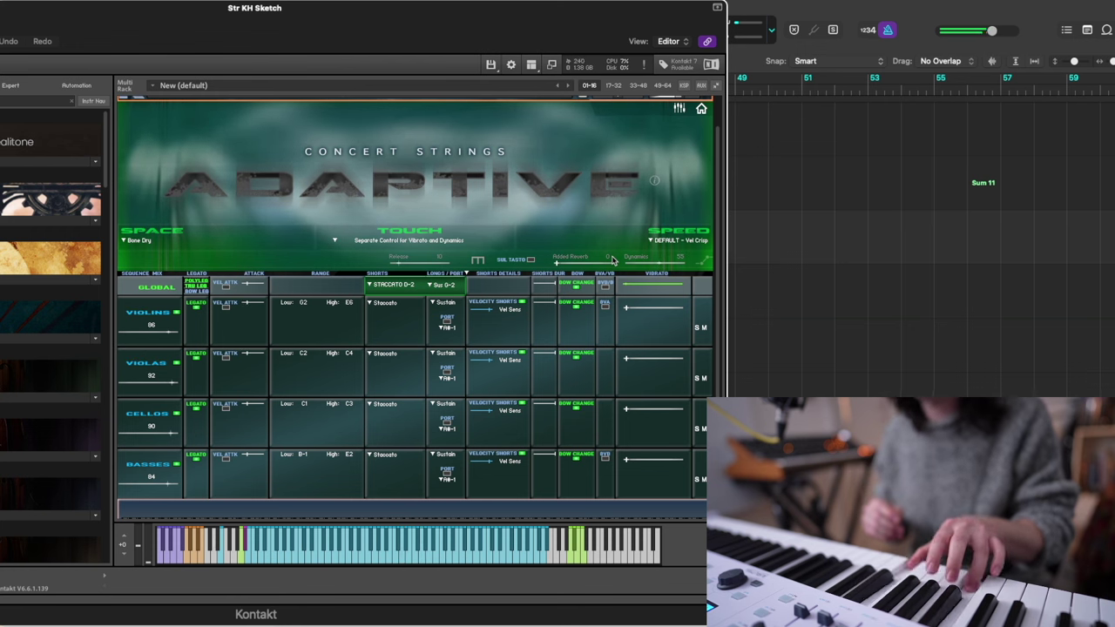
Step: Enable both Valhalla reverb inserts on the Sum 11 track and return to the Str KH Sketch instrument
left_click_drag(211, 11, 784, 11)
left_click(232, 182)
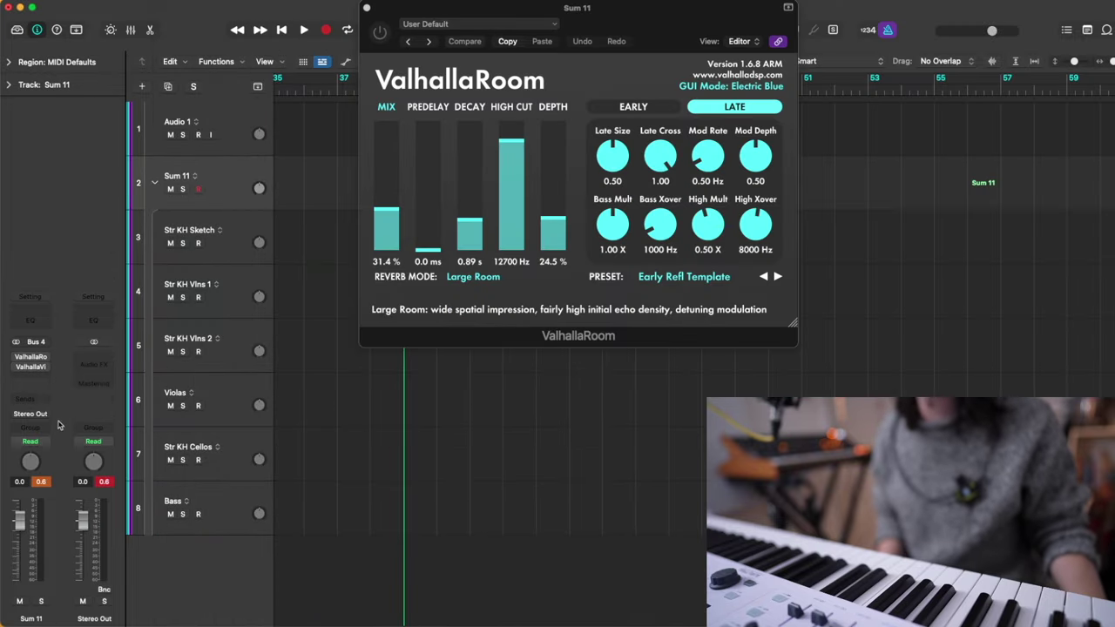
left_click(218, 231)
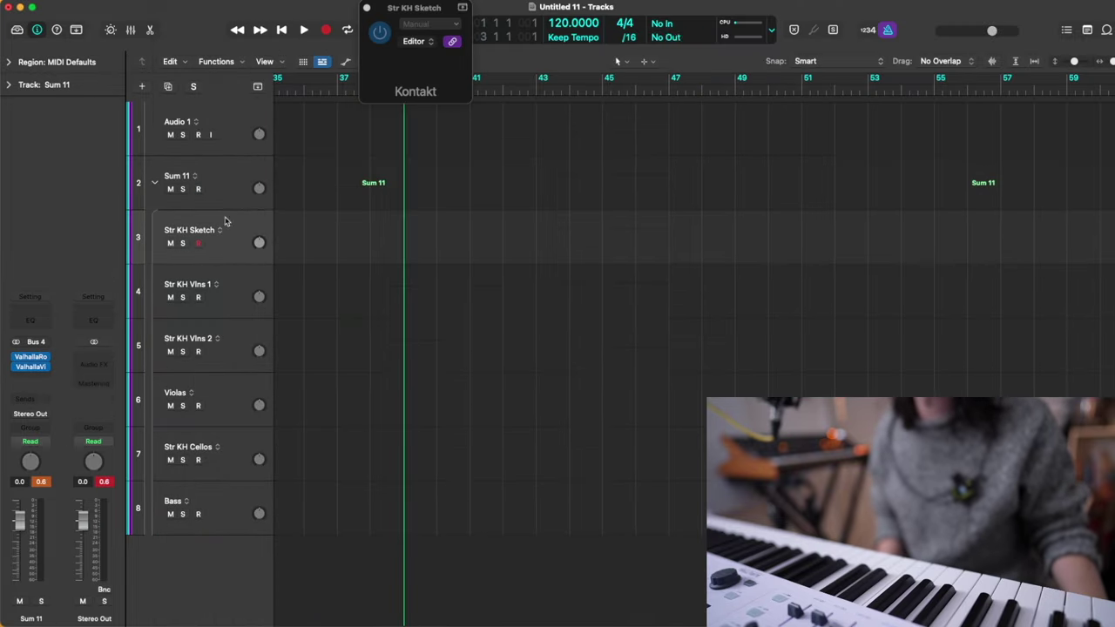
left_click_drag(897, 56, 279, 55)
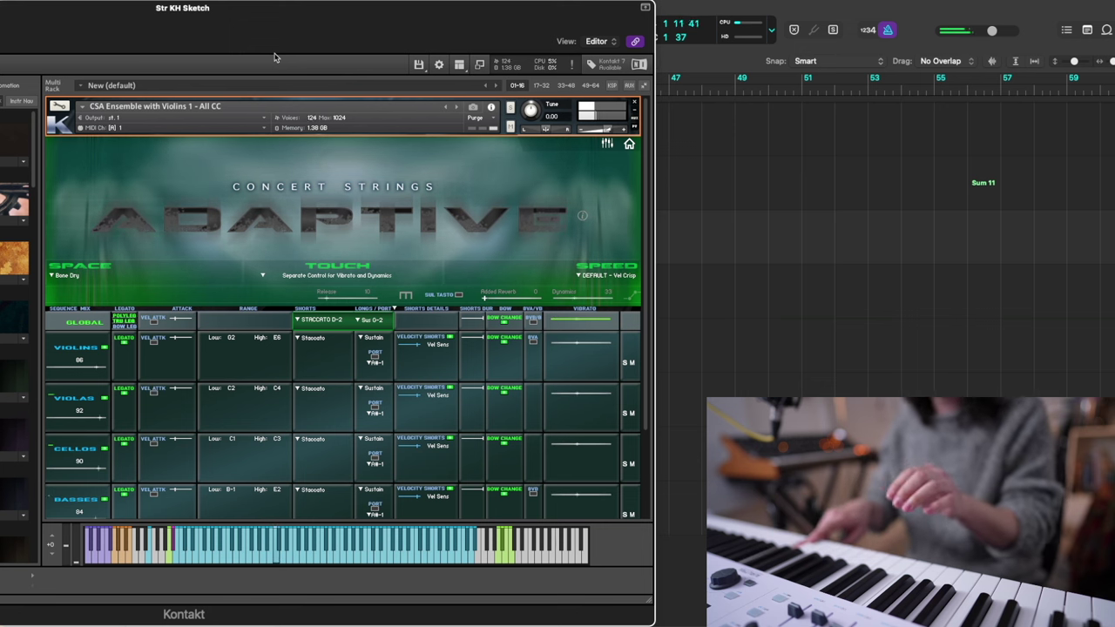
Step: Load CSA Ensembles with Violins 1 - All.nki from the ensembles' "a Velocity Vibrato and CC Control" quick-load folder
scroll(560, 244, "down", 4)
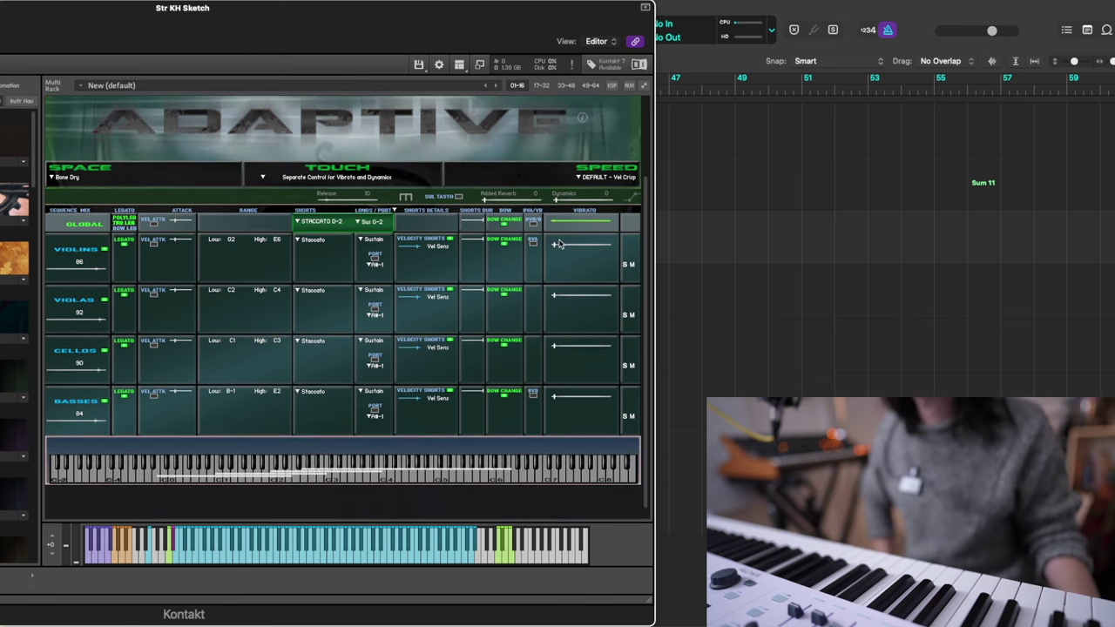
scroll(346, 514, "up", 1)
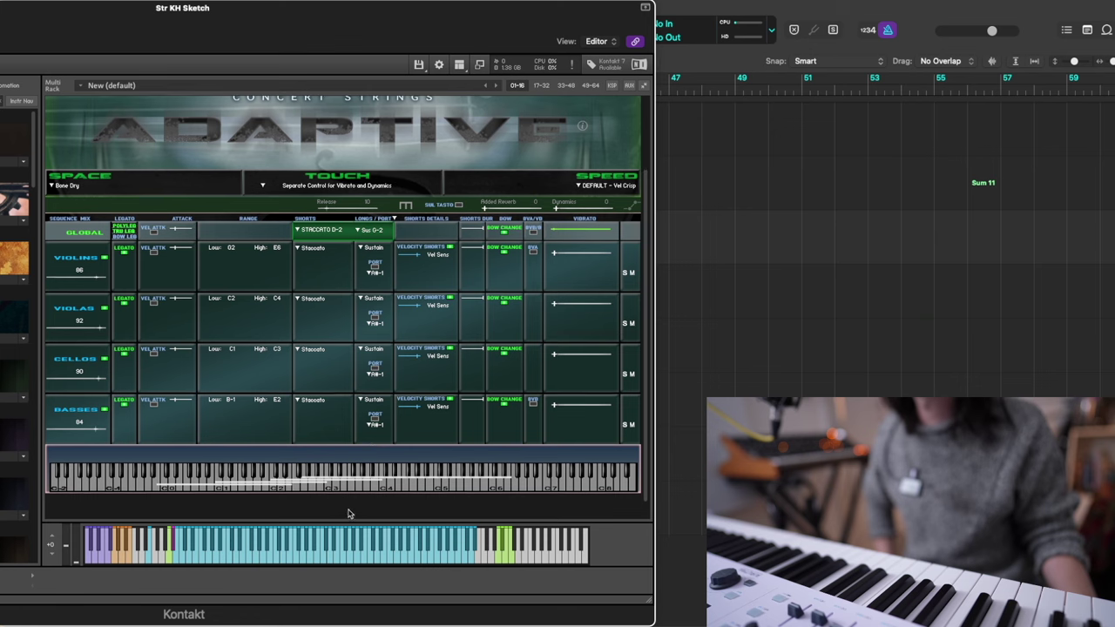
double_click(350, 514)
scroll(106, 435, "down", 5)
scroll(144, 435, "up", 2)
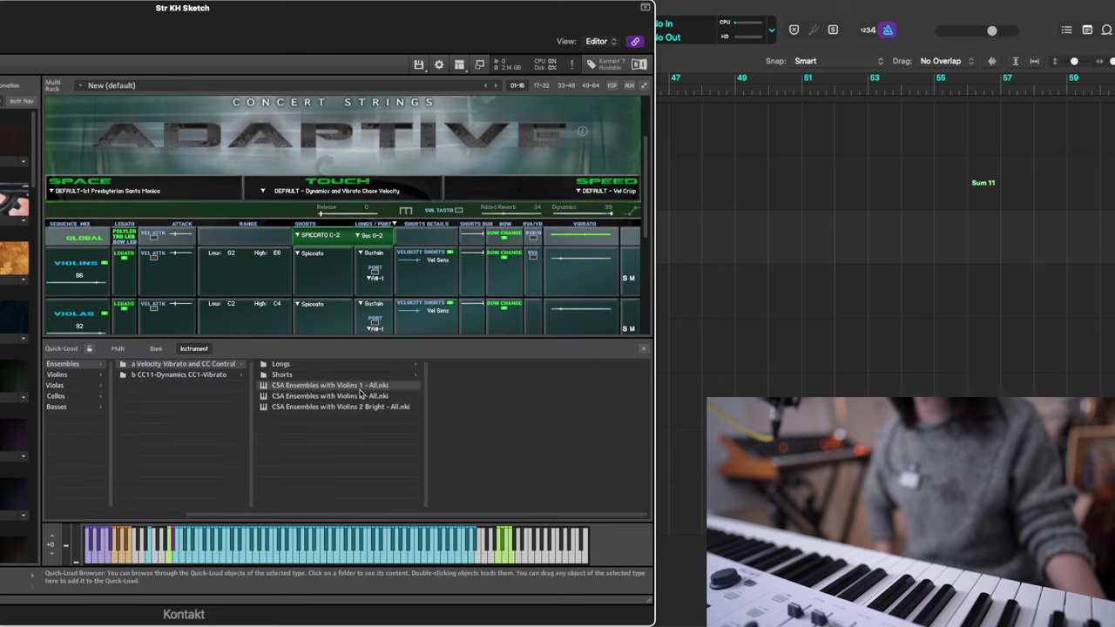
Step: Set the ensemble patch's Touch mode to Dynamics and Vibrato Chase Velocity - Very Strong
scroll(353, 294, "up", 1)
scroll(357, 296, "down", 3)
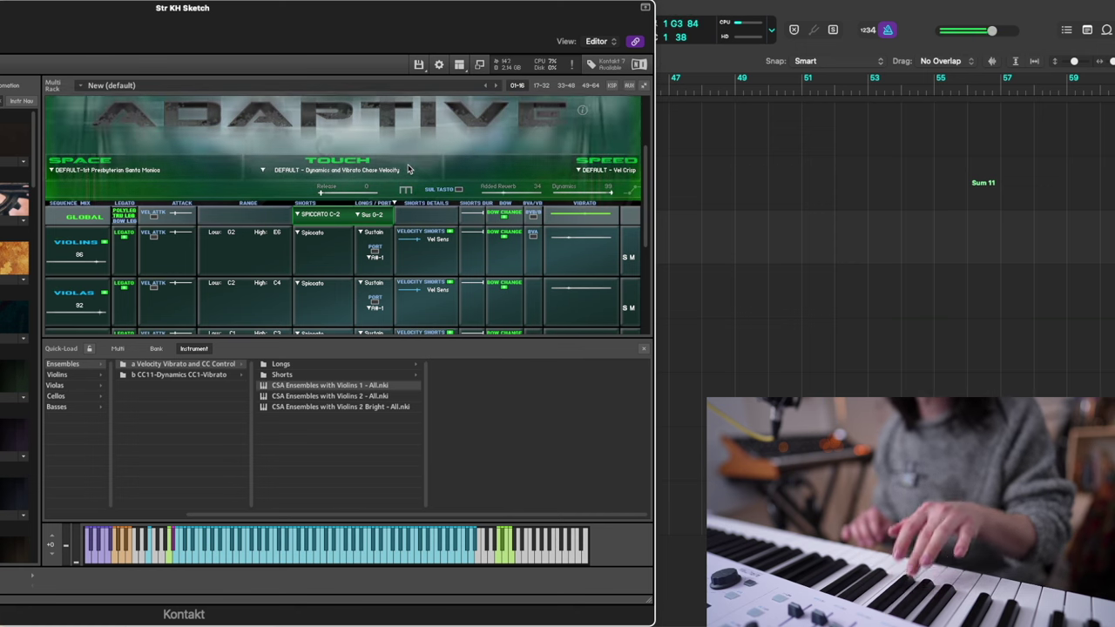
left_click(406, 170)
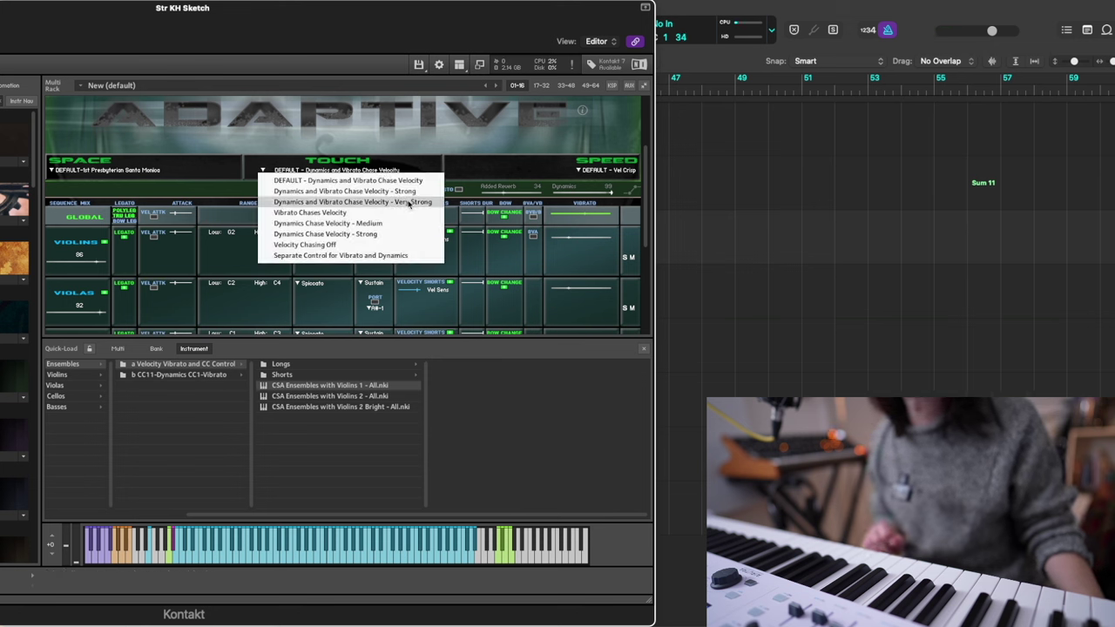
left_click(408, 205)
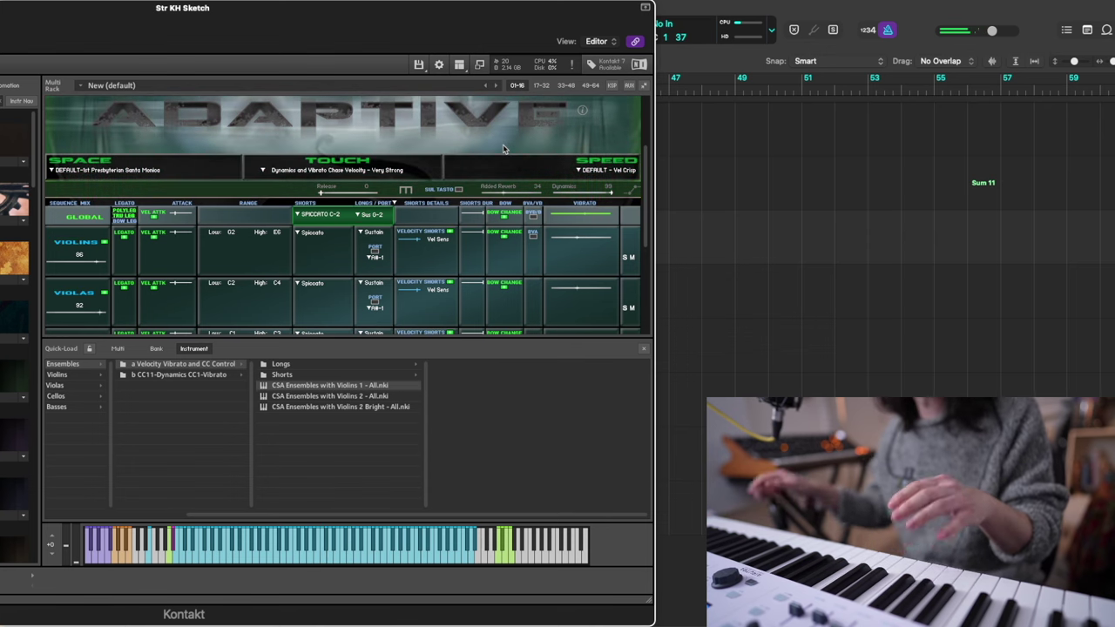
Step: Select the Str KH Vlns 1 track and open its Kontakt instrument
left_click(232, 307)
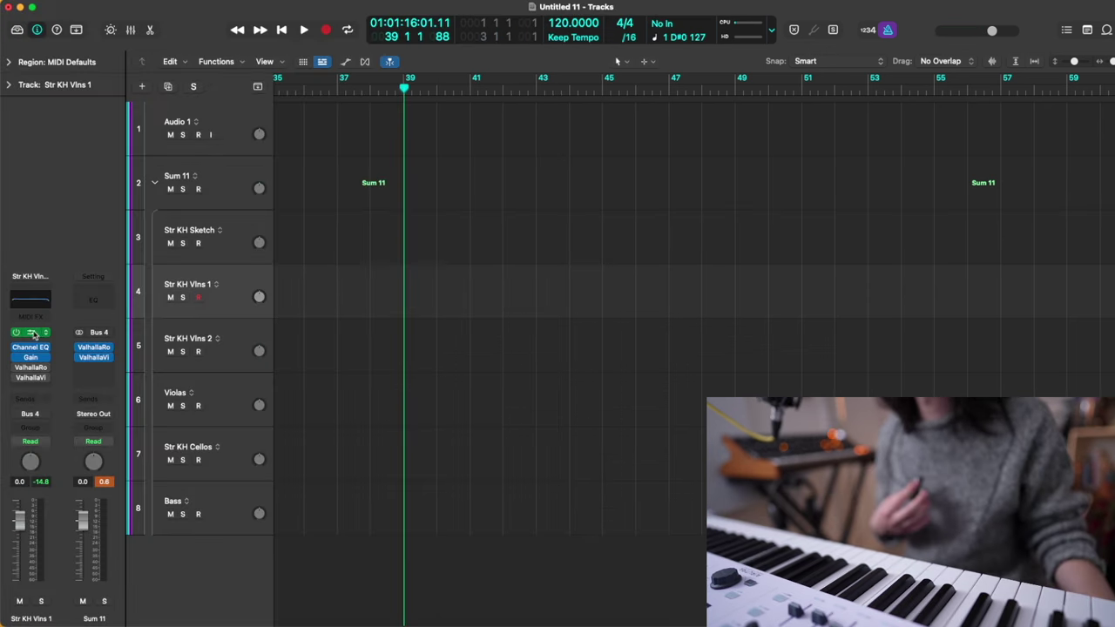
left_click(31, 333)
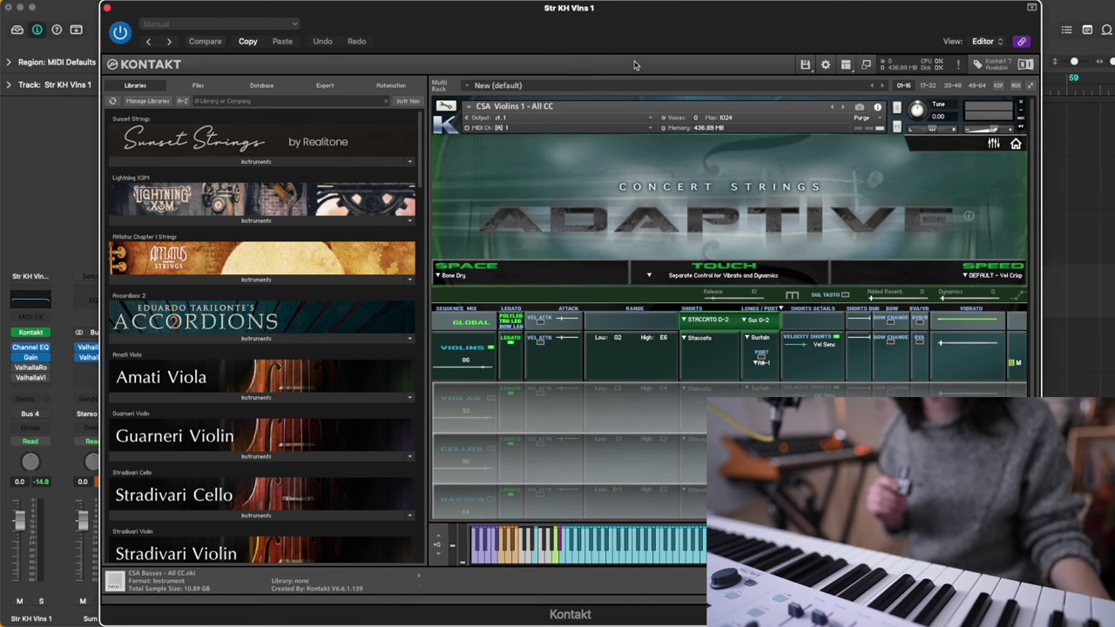
left_click_drag(406, 47, 356, 2)
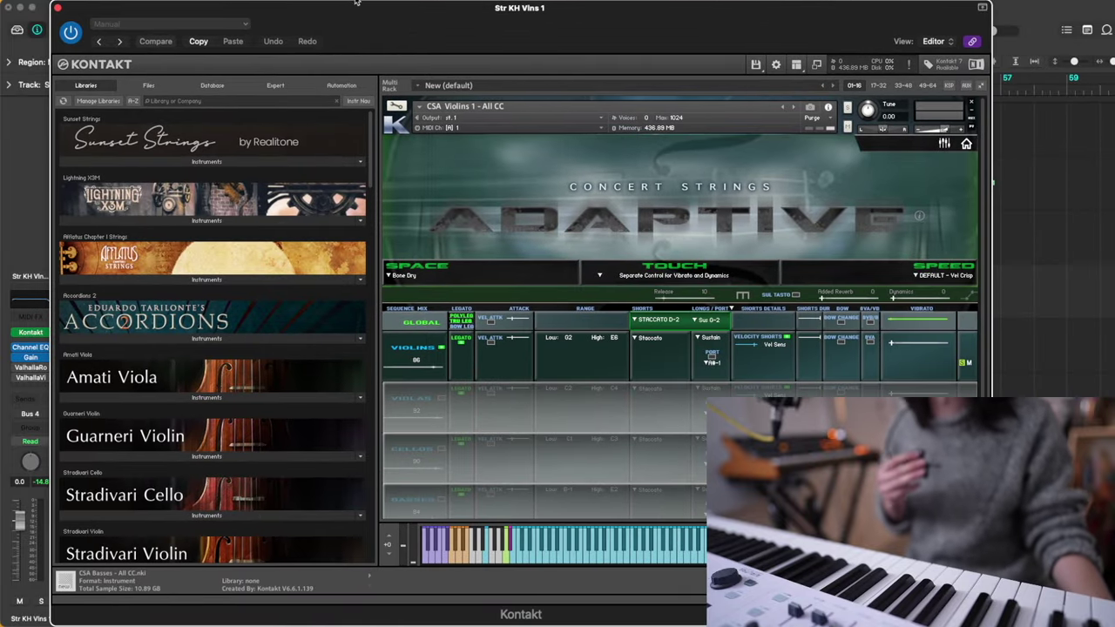
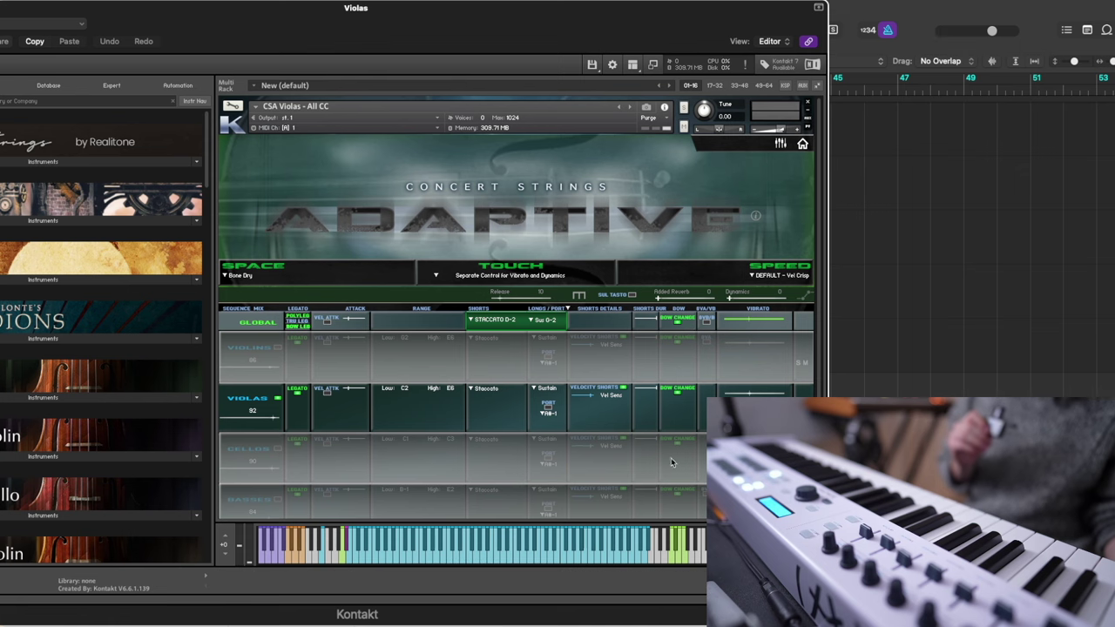
Step: Try Dramatic Portamento as the viola patch's portamento style, and switch the style to Mild Portamento
scroll(671, 296, "down", 2)
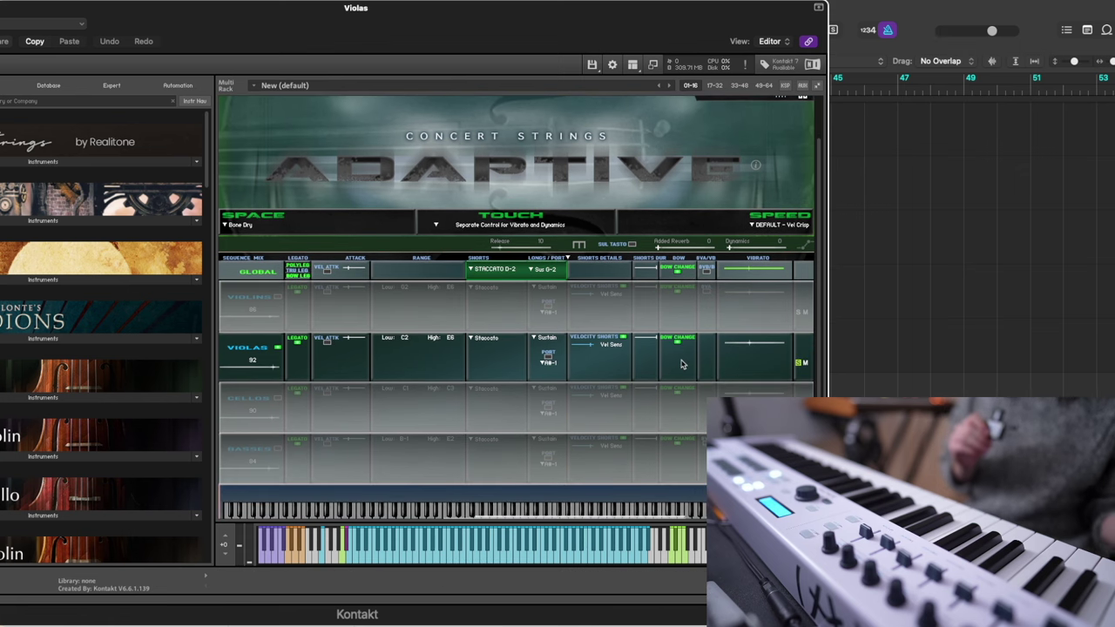
scroll(688, 287, "up", 2)
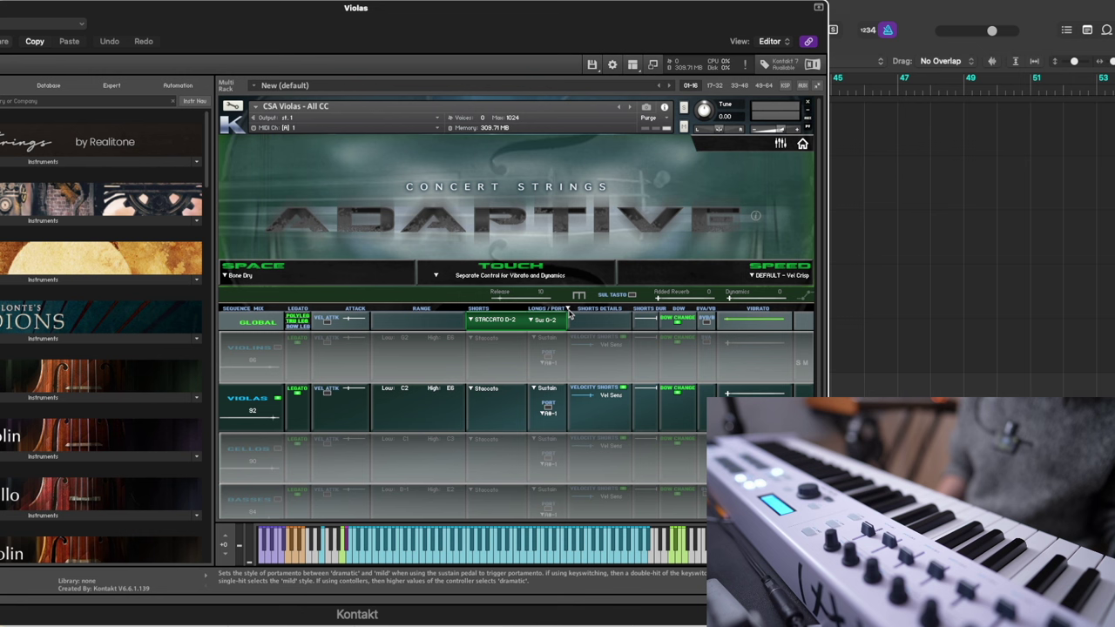
left_click(567, 311)
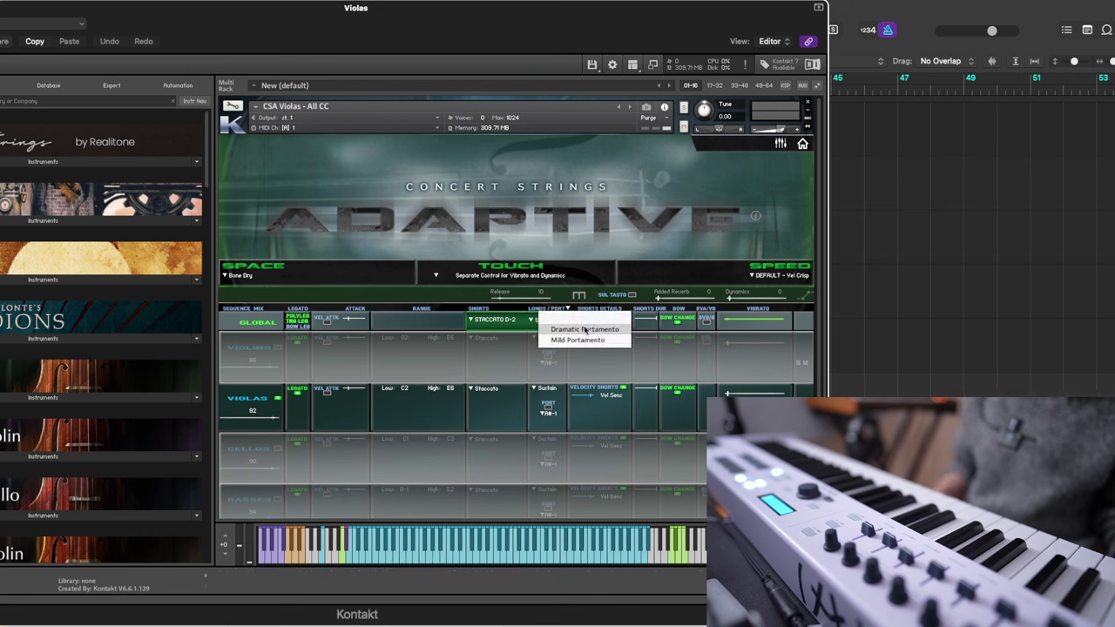
left_click(575, 326)
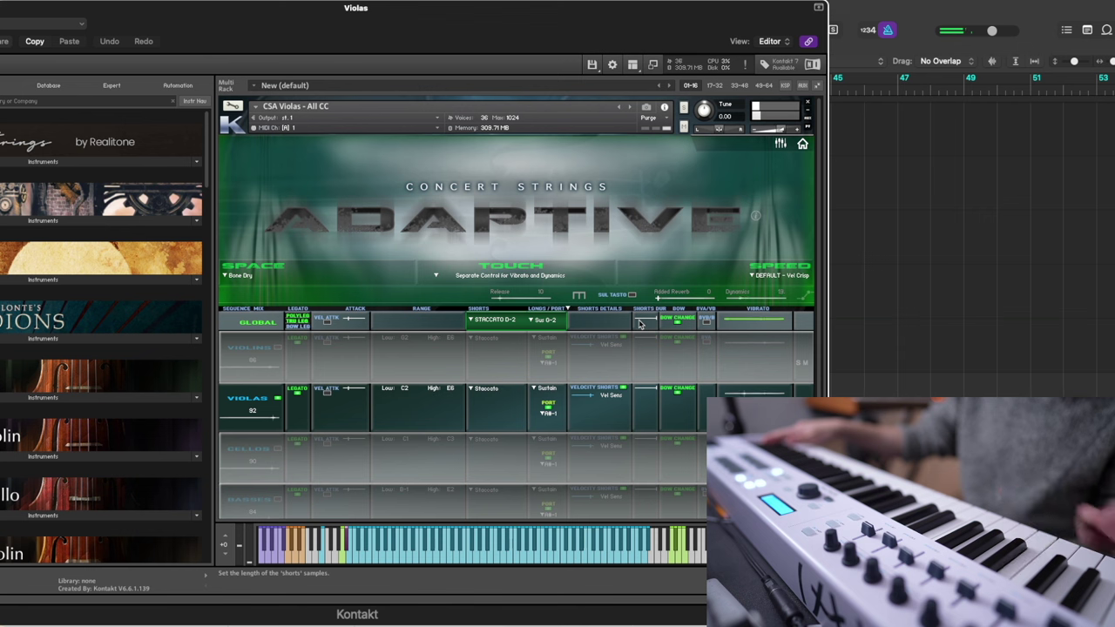
left_click(567, 310)
left_click(566, 338)
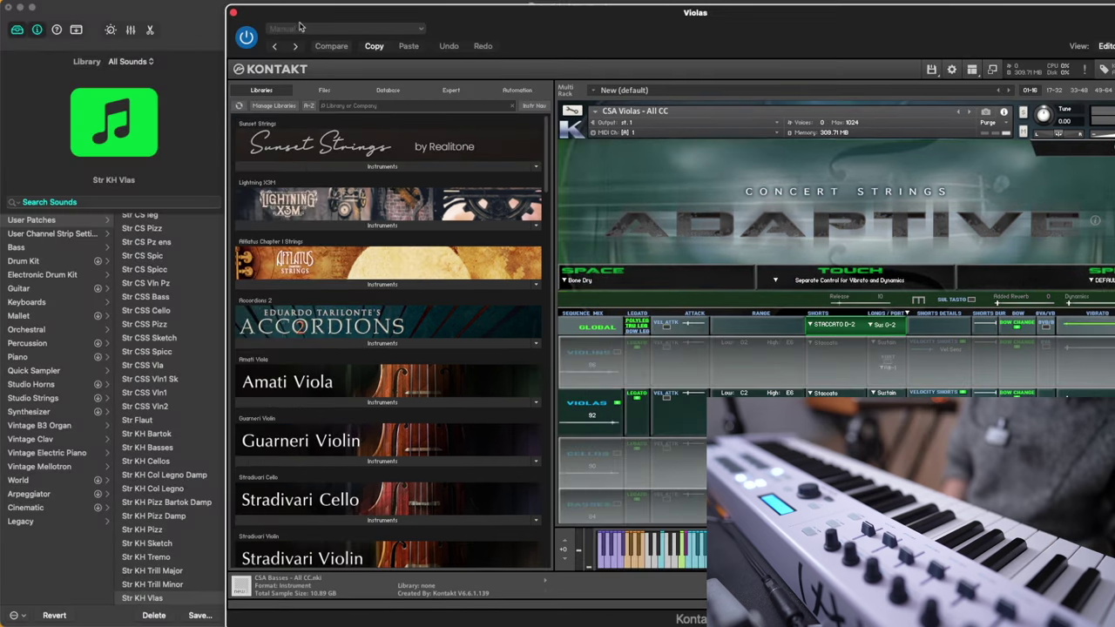
Step: Close the Violas instrument and open the Kontakt instrument of the Str KH Cellos track
left_click(233, 13)
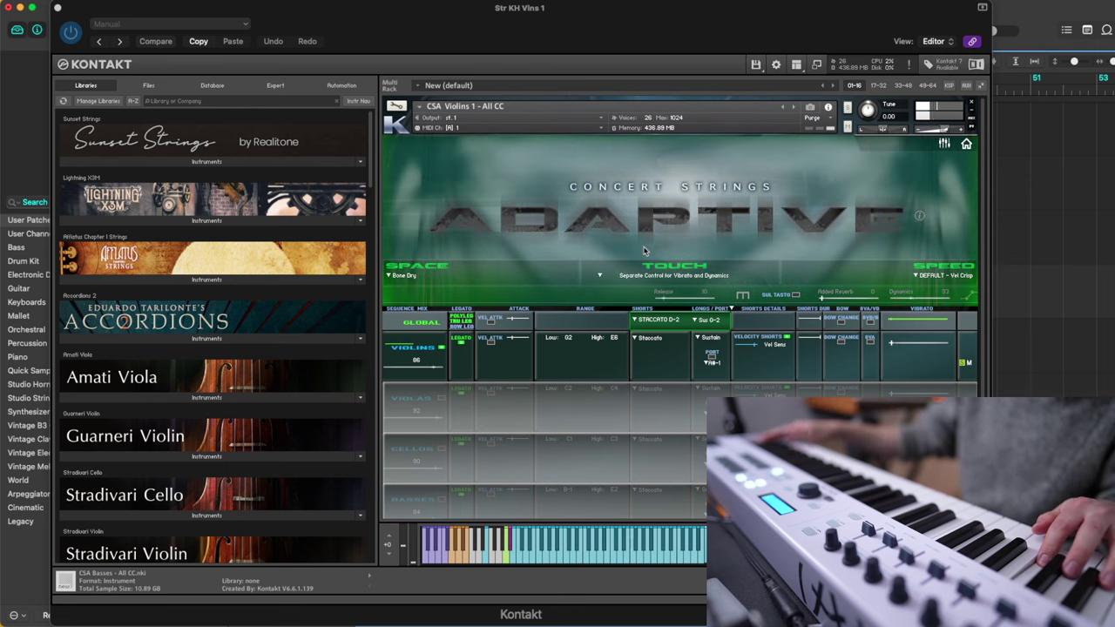
scroll(644, 251, "down", 1)
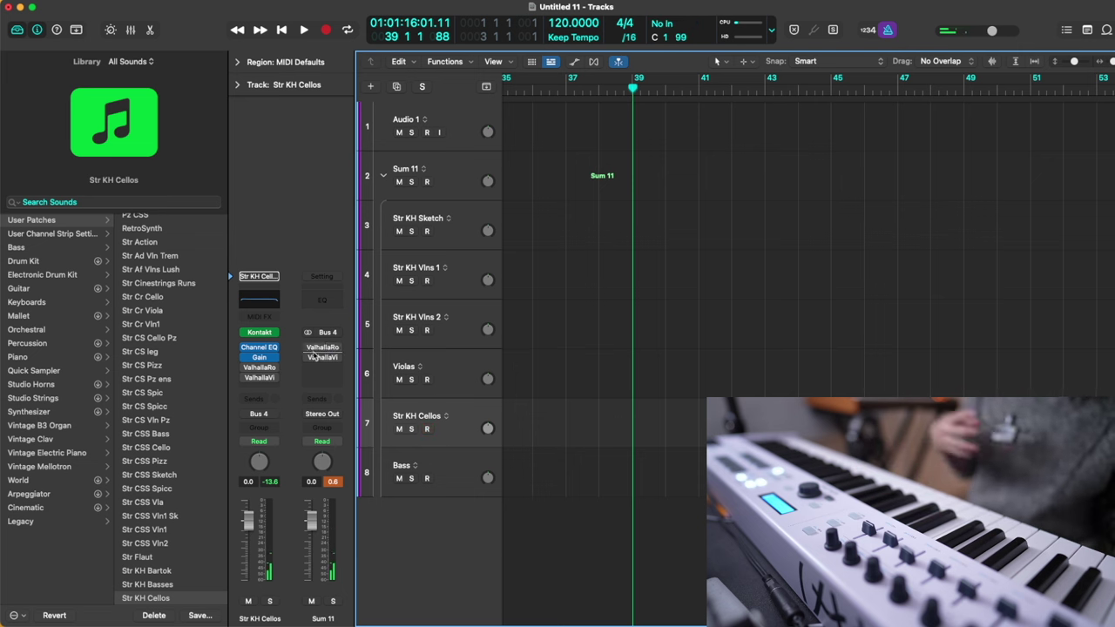
left_click(259, 332)
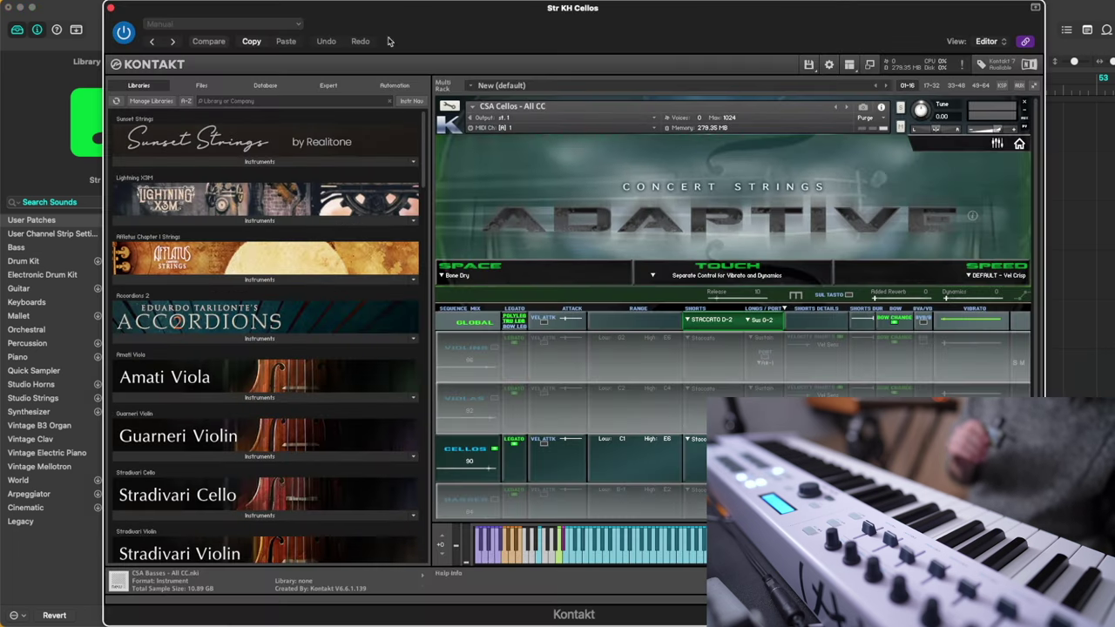
Step: Try the DEFAULT-1st Presbyterian Santa Monica space preset on the cello patch
left_click(460, 278)
left_click(488, 285)
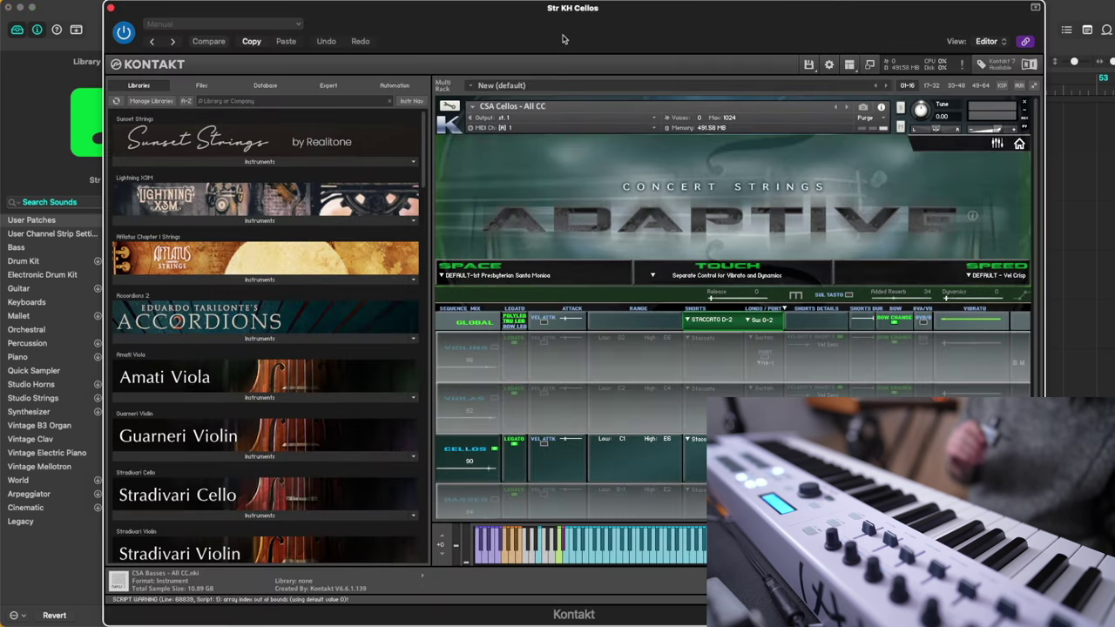
left_click_drag(549, 29, 484, 30)
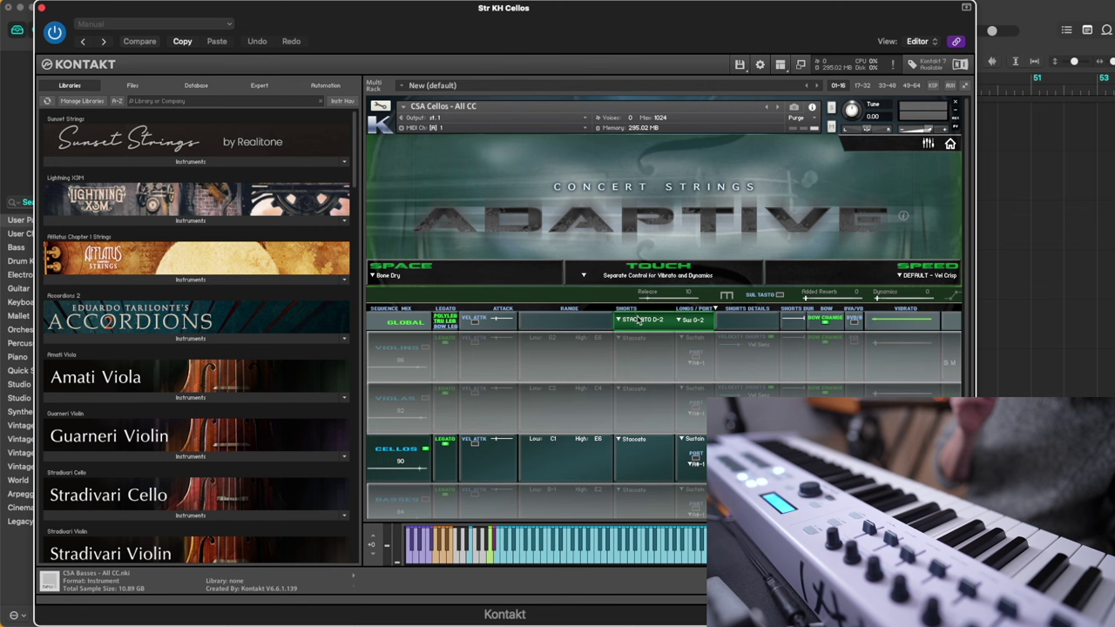
Step: Try SPICCATO C-2 as the cello patch's global short articulation, and switch to another short articulation
left_click(640, 320)
left_click(646, 332)
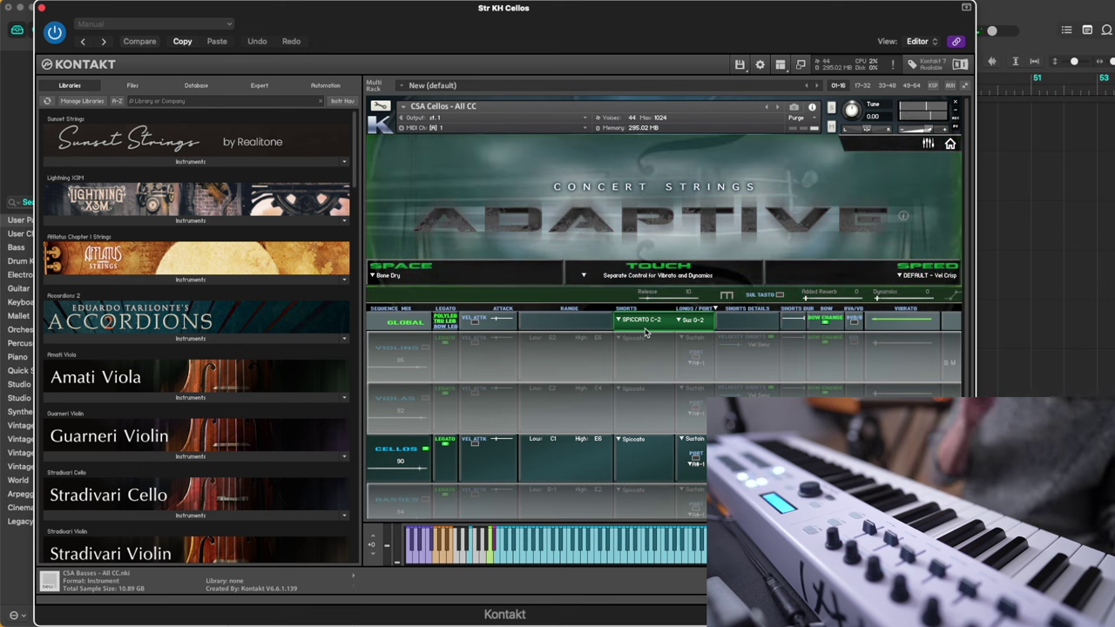
left_click(645, 320)
left_click(645, 290)
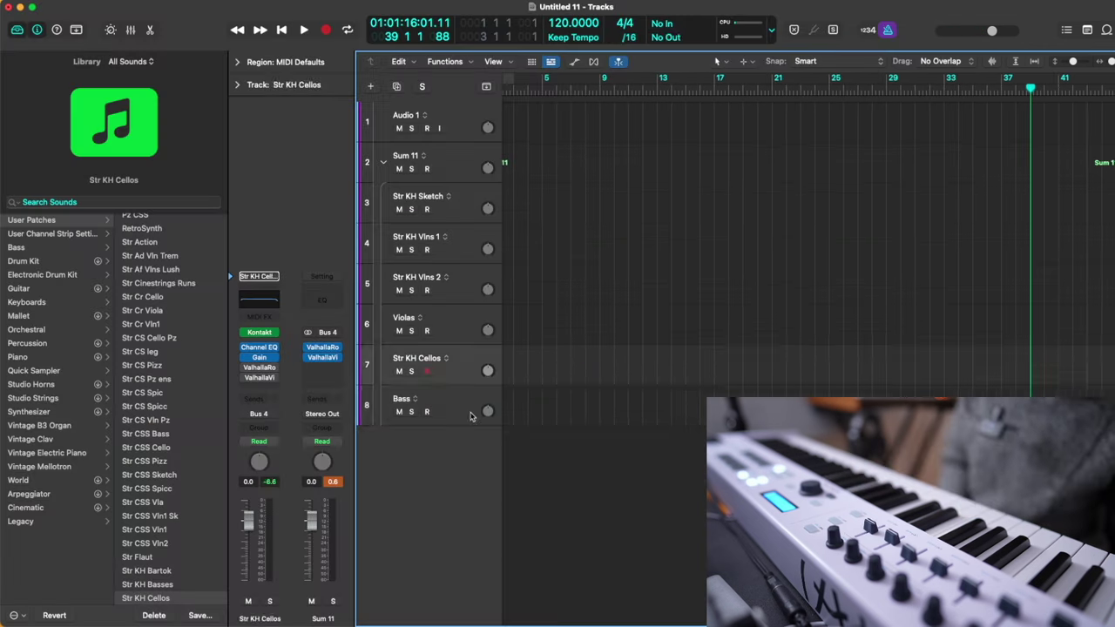
Step: Open the Kontakt instrument of the Bass track and set its global short articulation to SPICCATO C-2
left_click(424, 410)
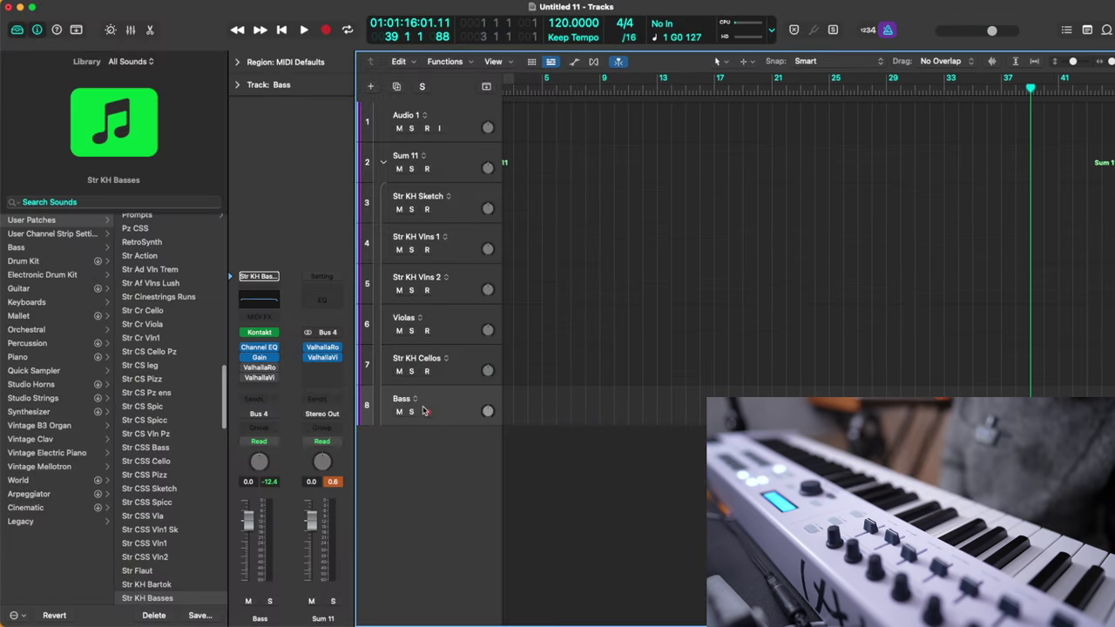
left_click(260, 332)
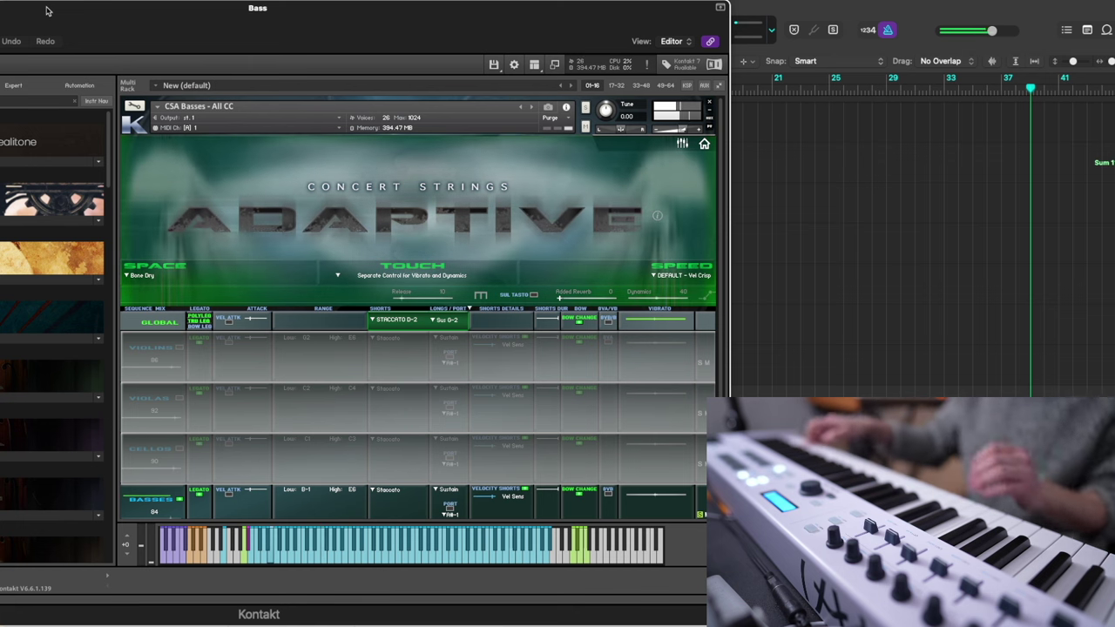
left_click(404, 318)
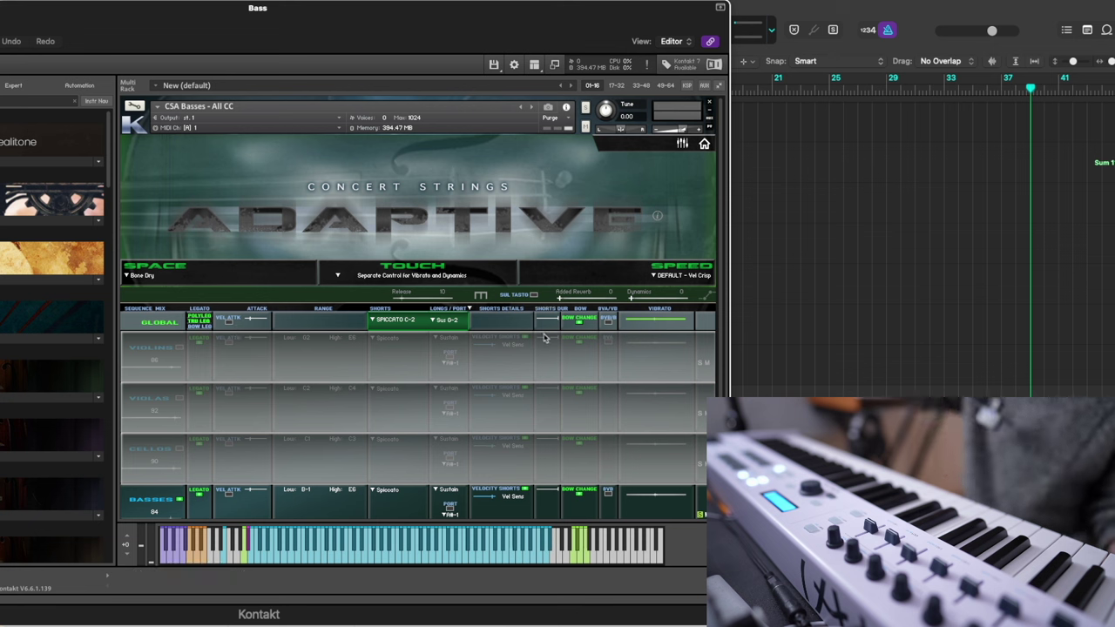
Step: Try the Largo speed preset on the bass patch, and return the speed to DEFAULT - Vel Crisp
scroll(548, 432, "down", 1)
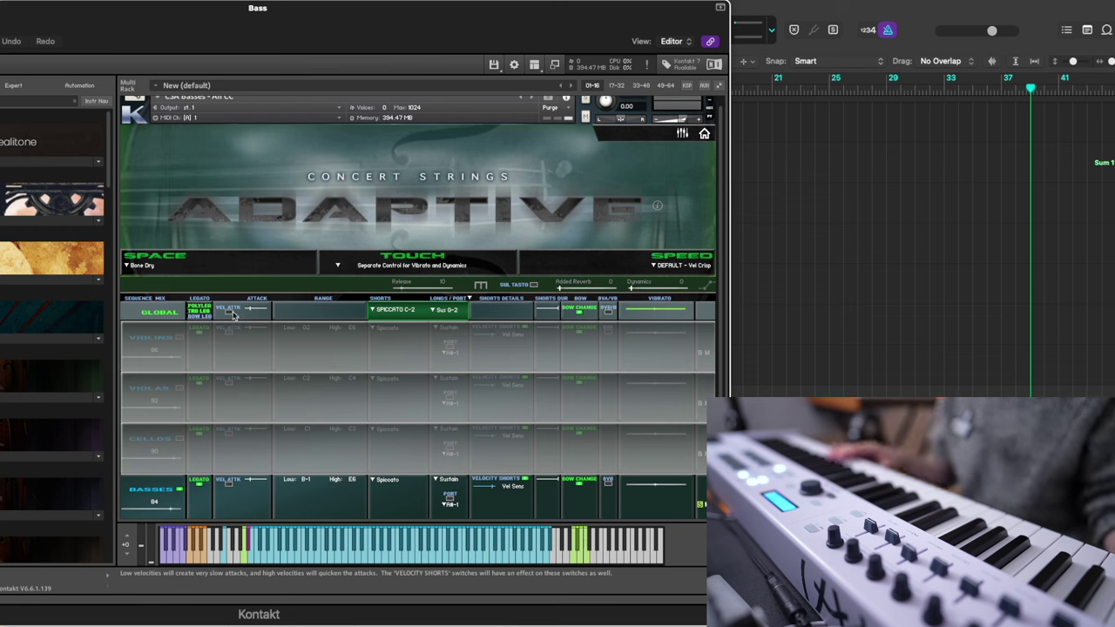
left_click(682, 264)
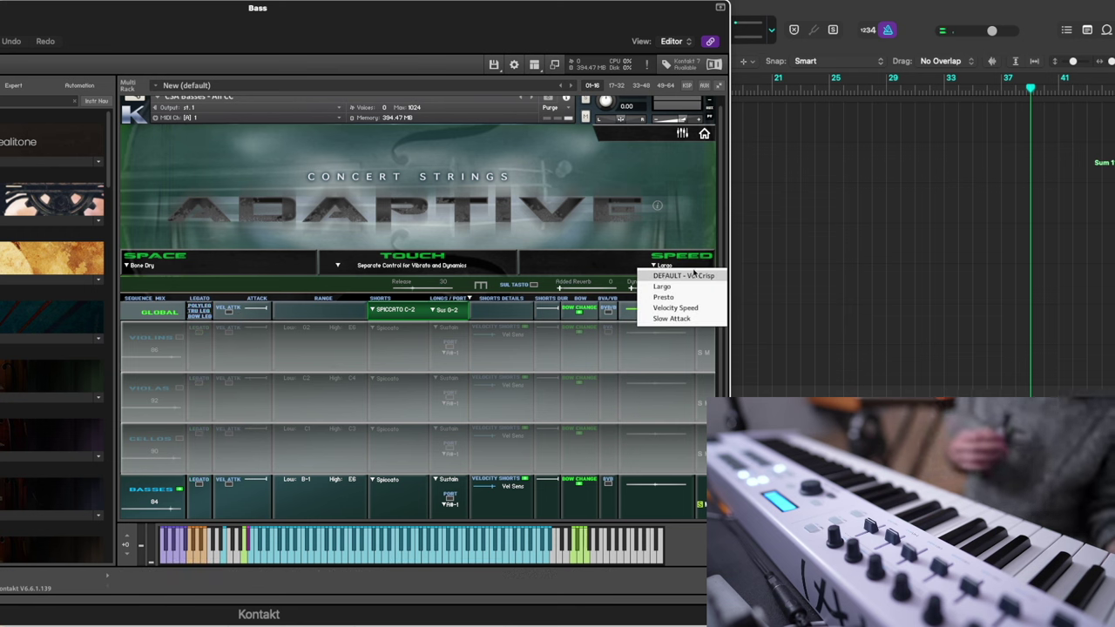
left_click(683, 275)
left_click_drag(175, 17, 309, 17)
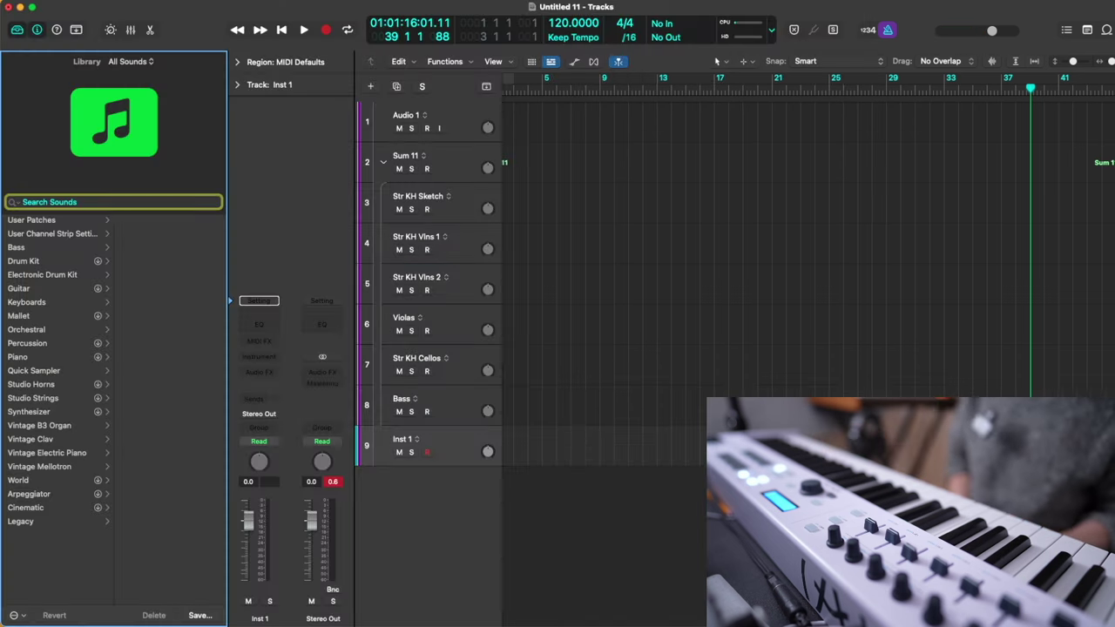
Step: Audition the Str KH Pizz and Str KH Pizz Damp patches on the new instrument track and open the Kontakt instrument
type("pizz")
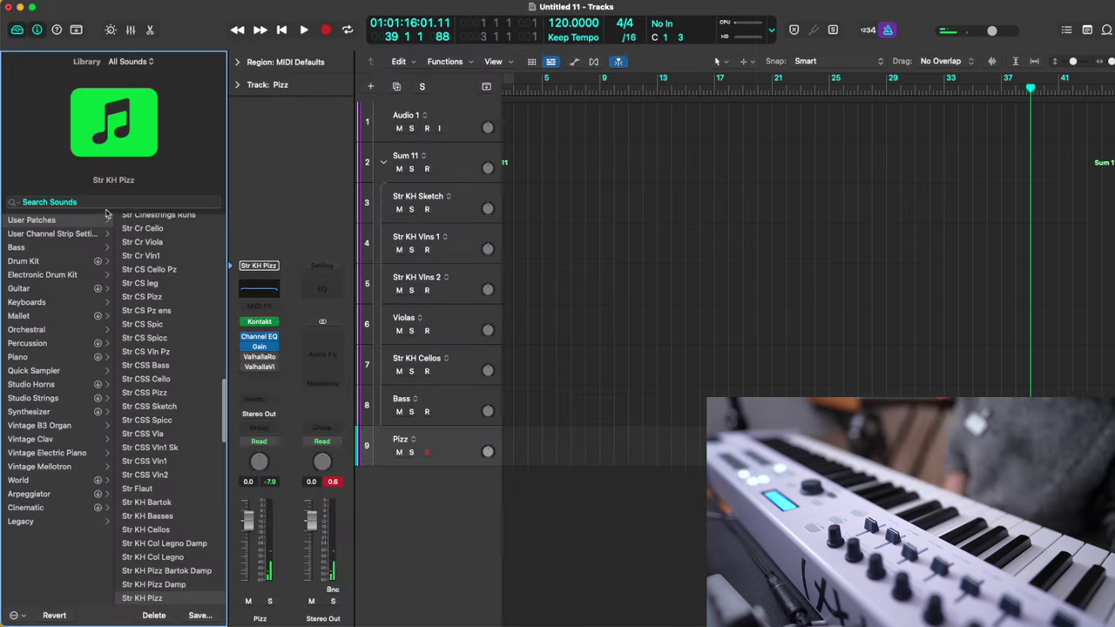
left_click(112, 205)
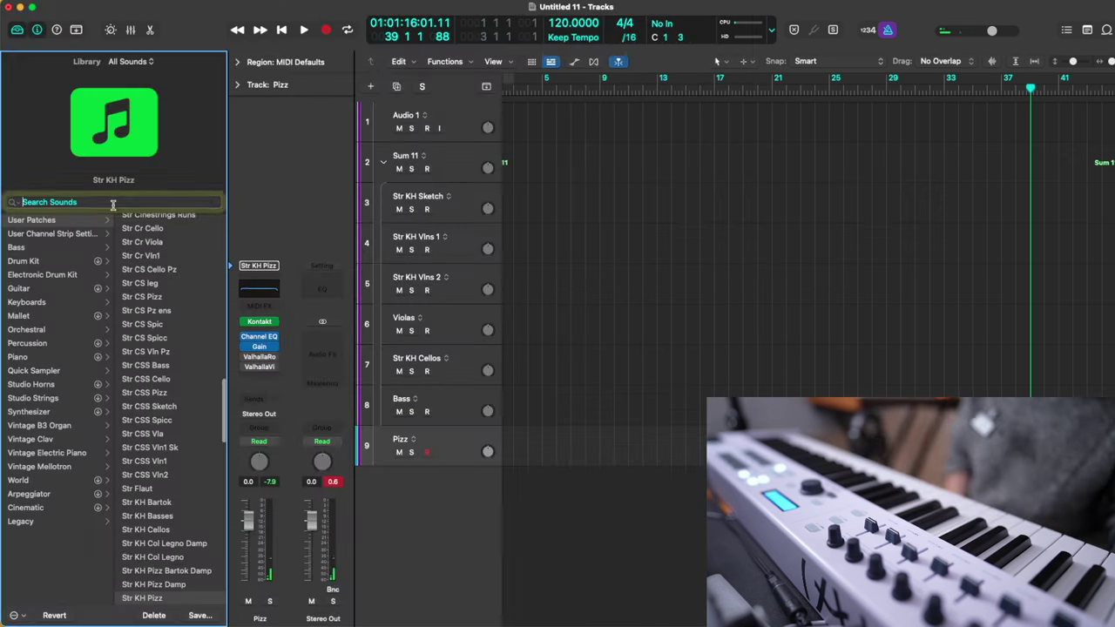
left_click(196, 586)
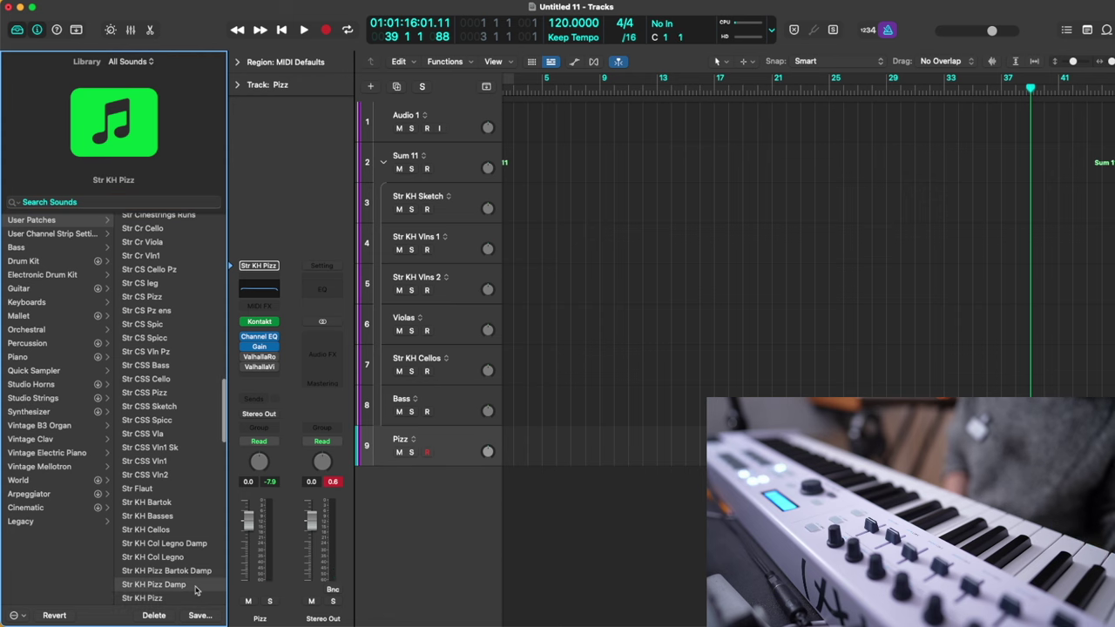
left_click(275, 324)
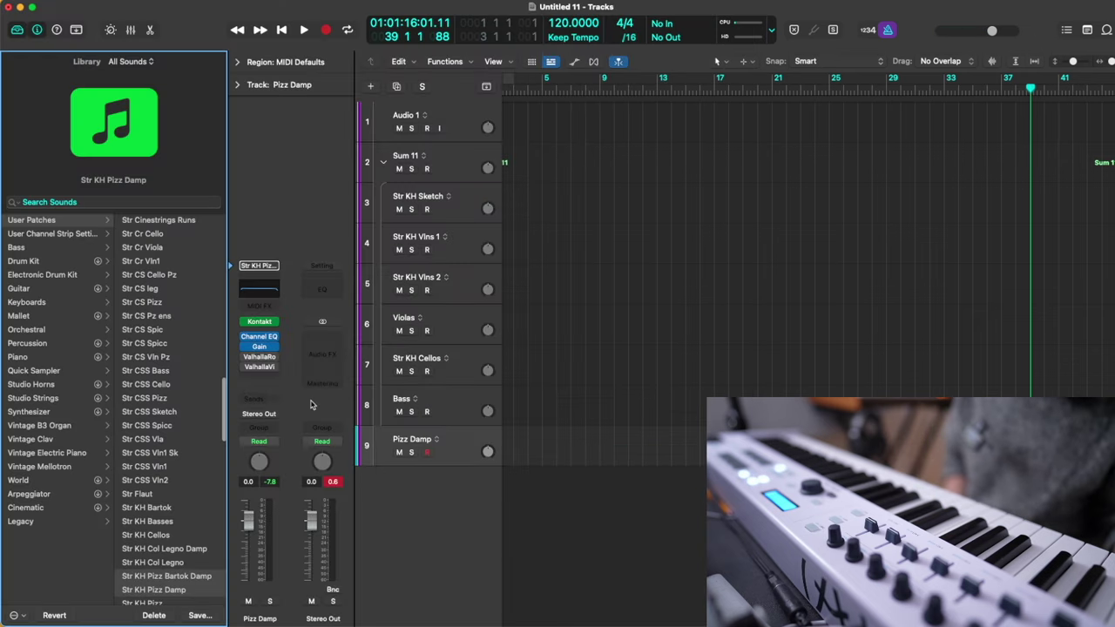
left_click(269, 323)
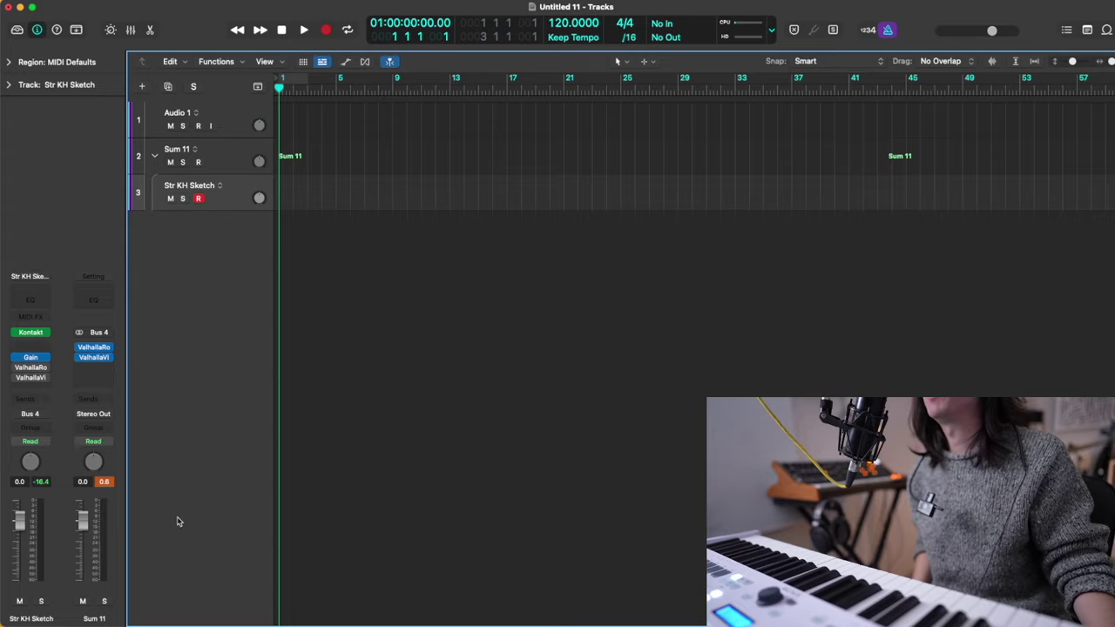
Step: Set the project tempo to 164 and the time signature to 6/4 for the Str KH Sketch recording
key("super+Down")
key("ctrl+r")
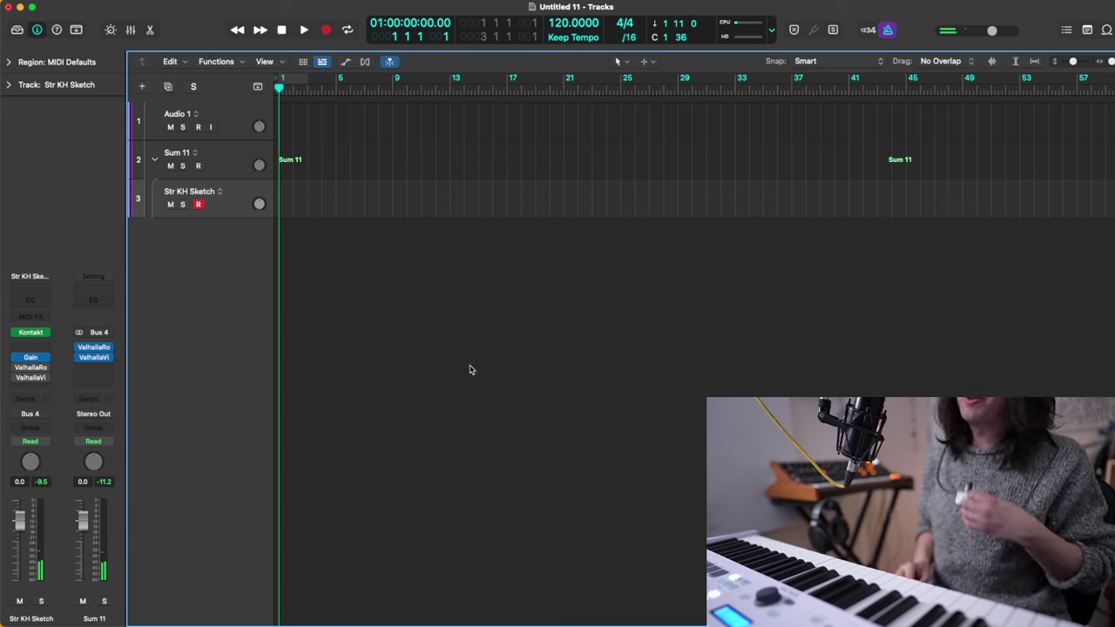
key("r")
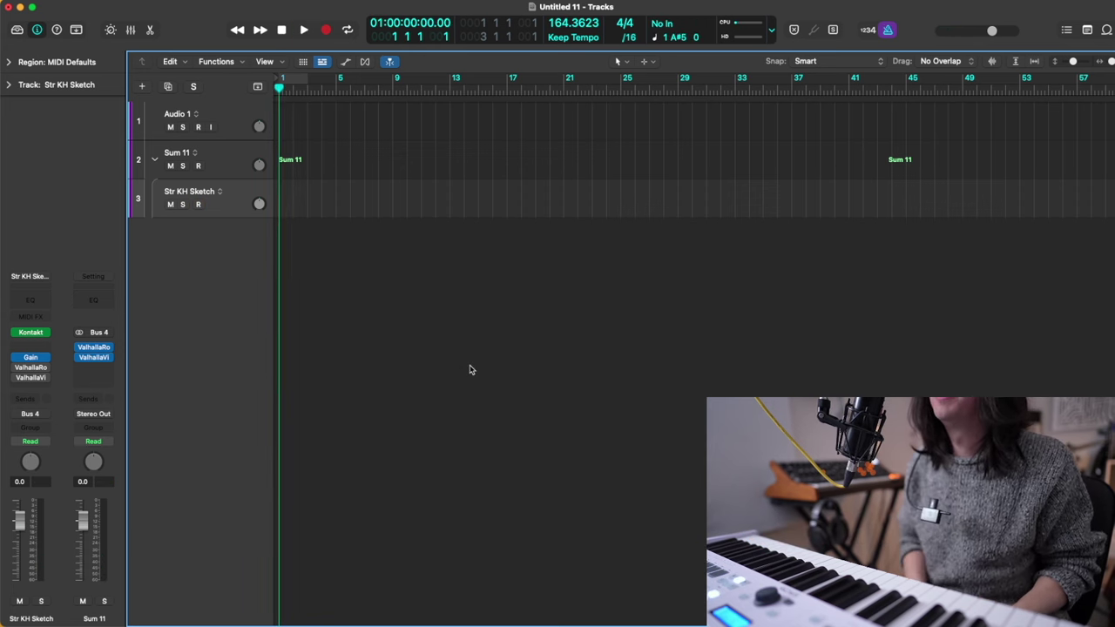
key("space")
left_click(617, 24)
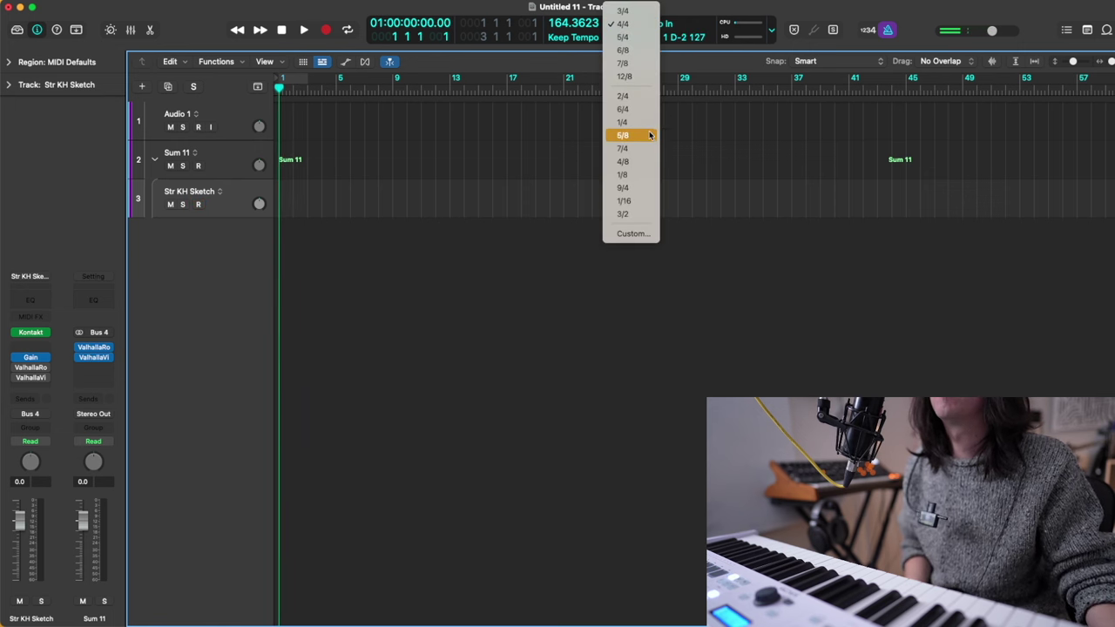
left_click(651, 109)
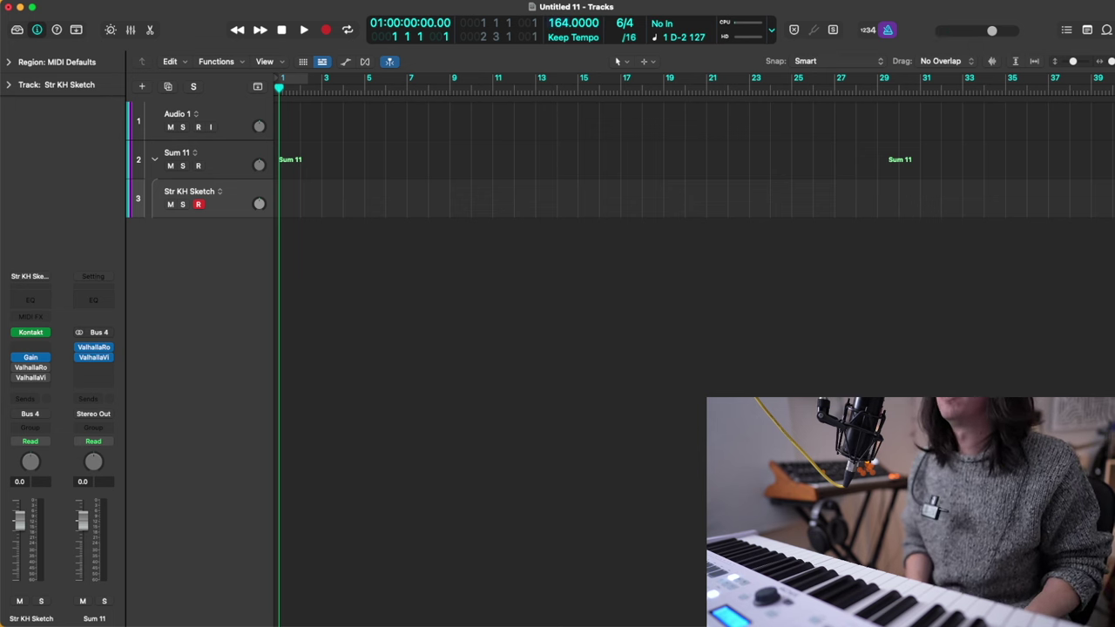
Step: Record the first string part on the Str KH Sketch track from bar 1 to bar 12
key("space")
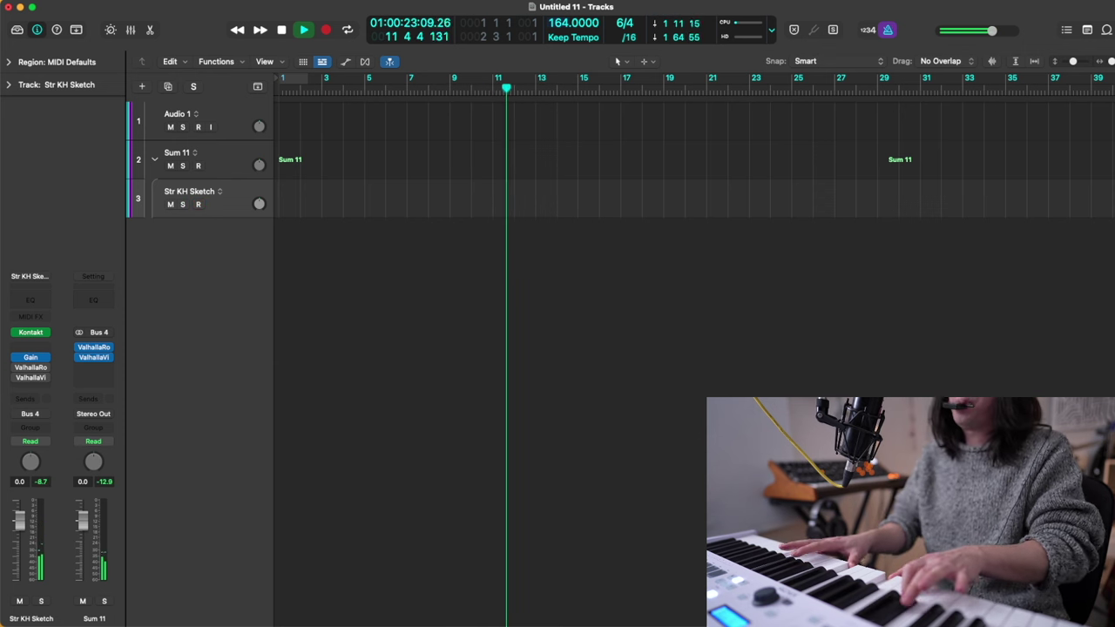
key("space")
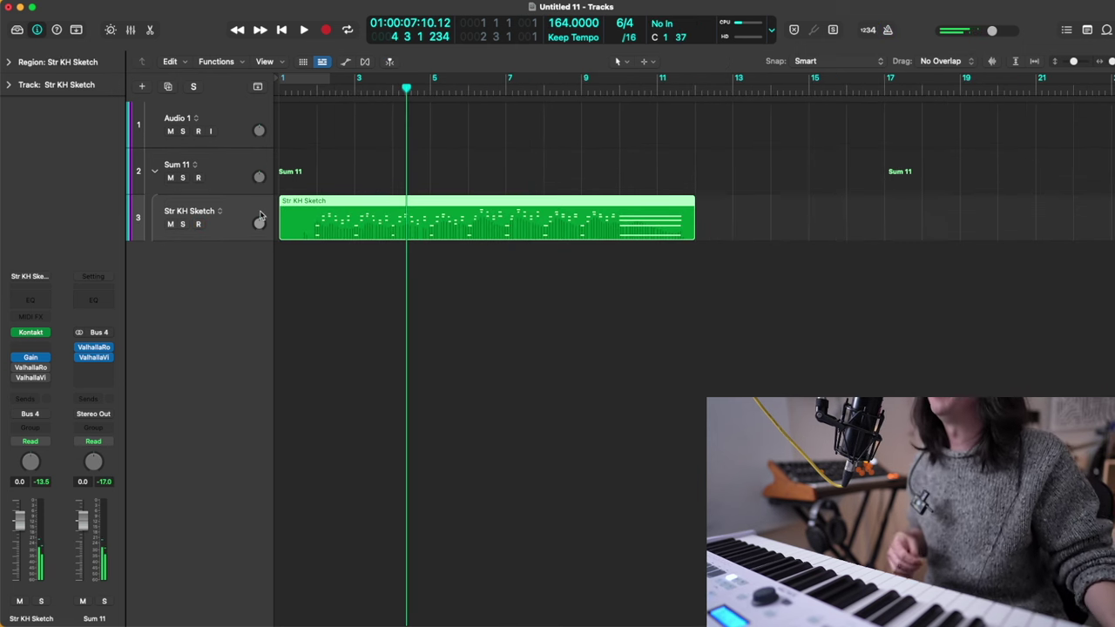
Step: Duplicate the Str KH Sketch track and record a second string part on it from bar 2 to bar 6
key("super+d")
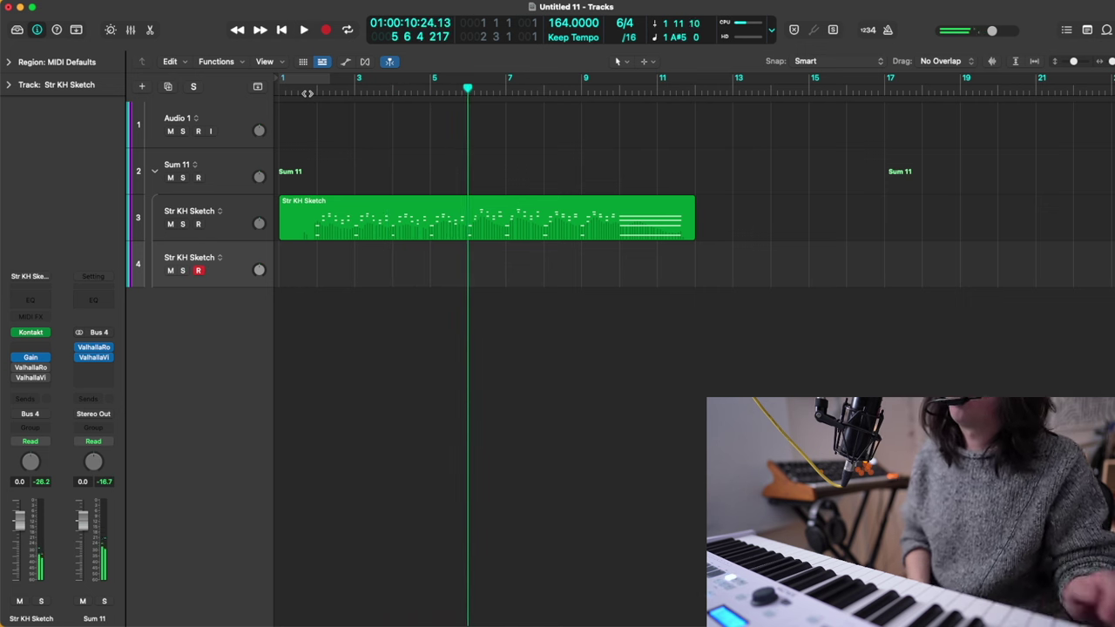
key("space")
left_click(453, 292)
double_click(452, 283)
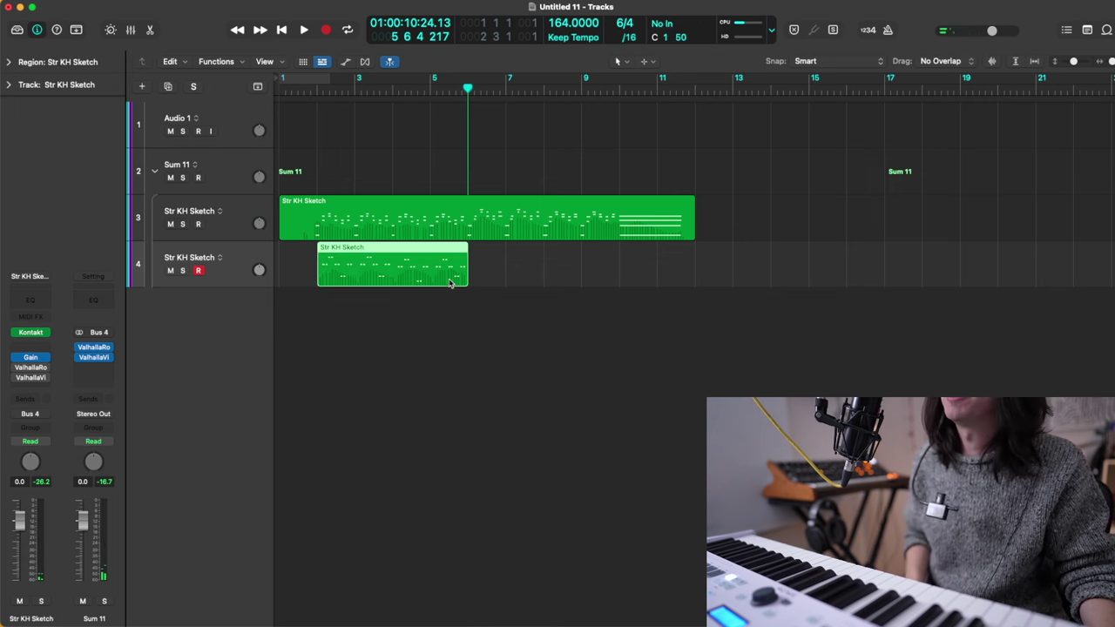
Step: Continue recording the second Str KH Sketch part from around bar 6 to bar 13
key("super+Left")
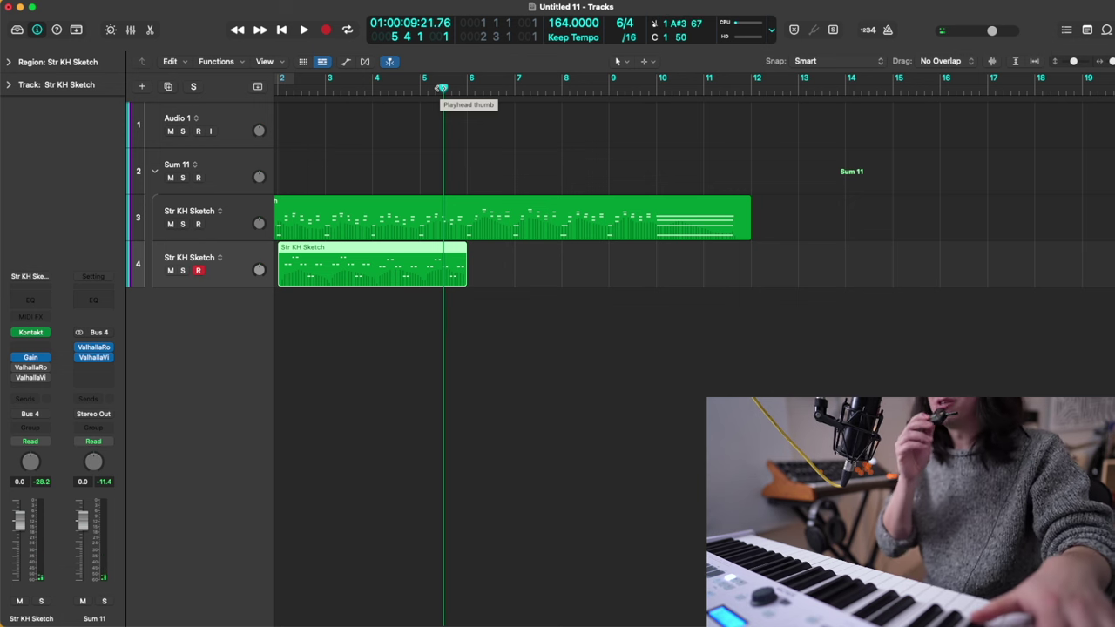
key("space")
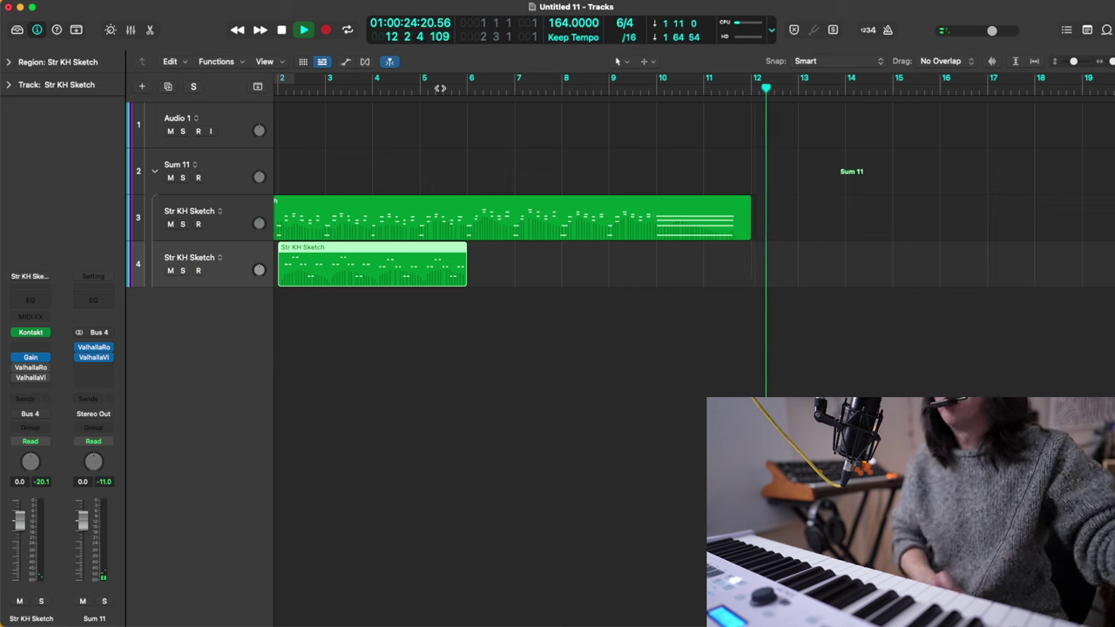
key("space")
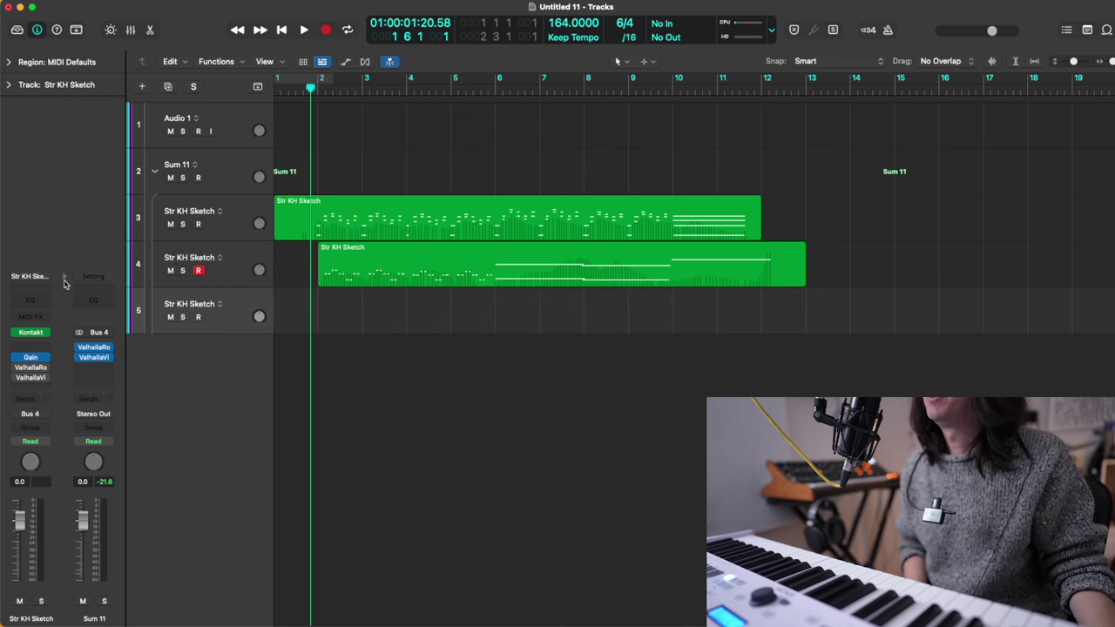
Step: Load the Str KH Pizz patch on the third string track by searching for kh, and disarm the second sketch track
key("y")
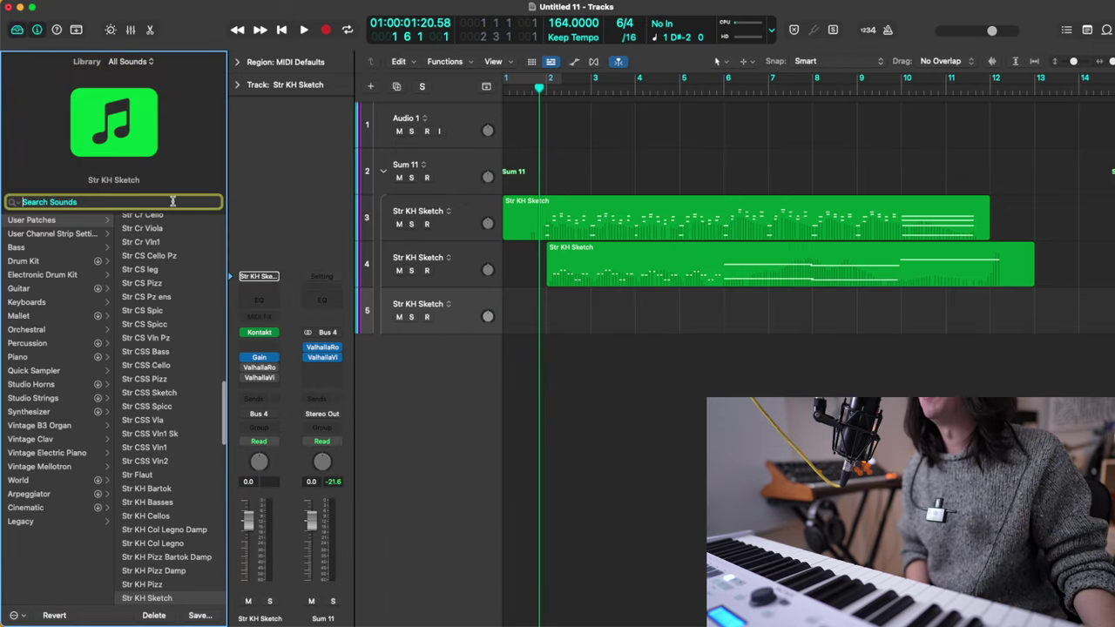
type("kh")
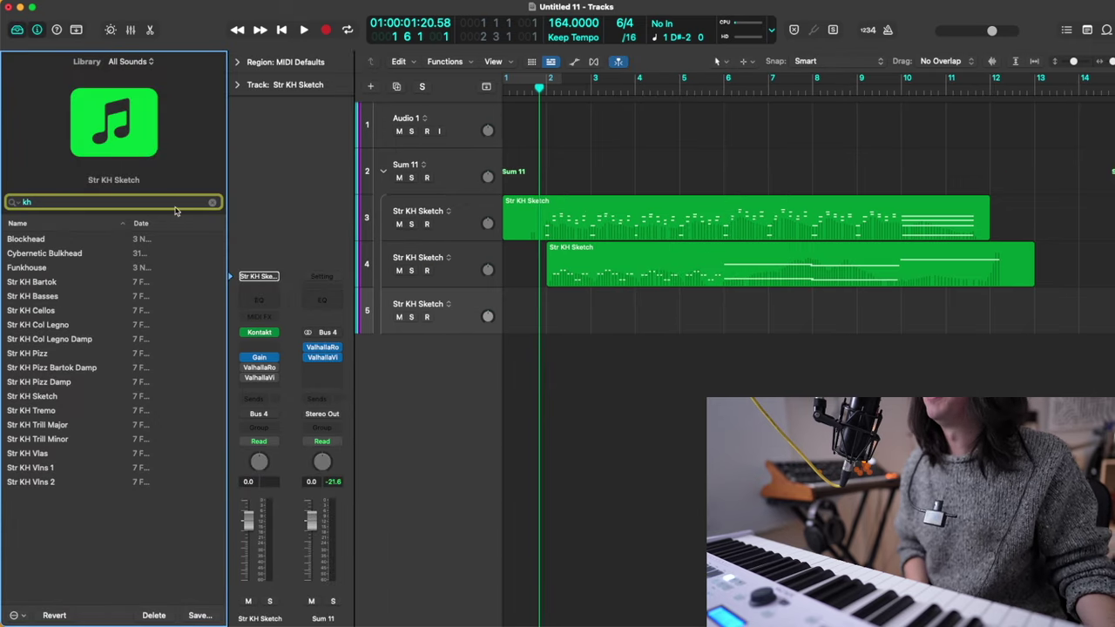
left_click(80, 354)
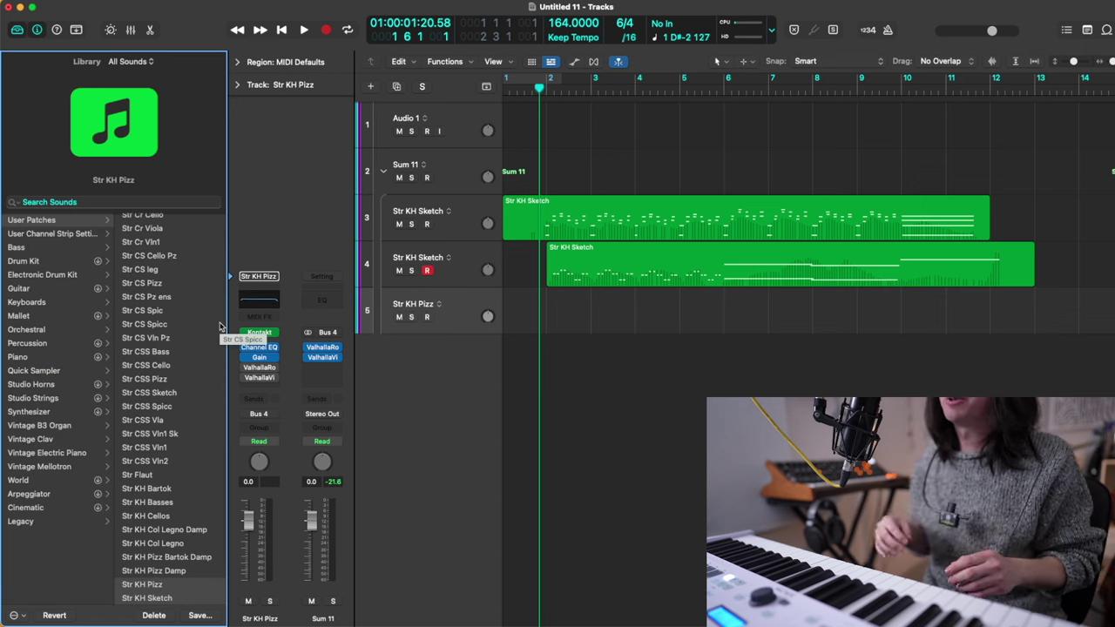
left_click(426, 271)
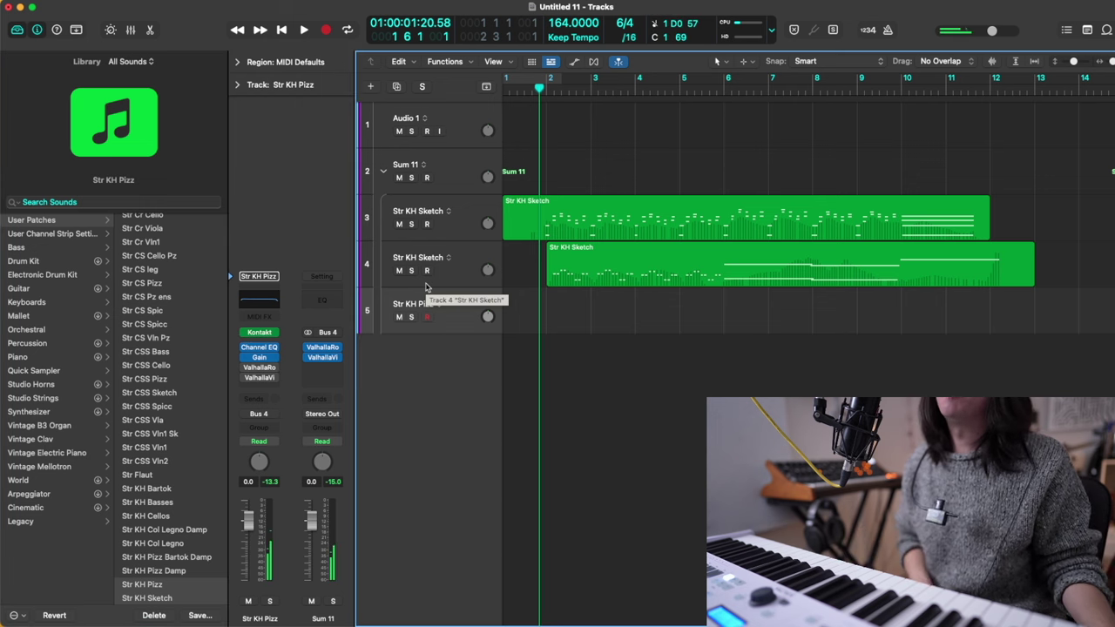
Step: Record a pizzicato part on the Str KH Pizz track up to bar 10 and cut off its empty start
key("Return")
scroll(532, 331, "down", 2)
scroll(532, 331, "left", 4)
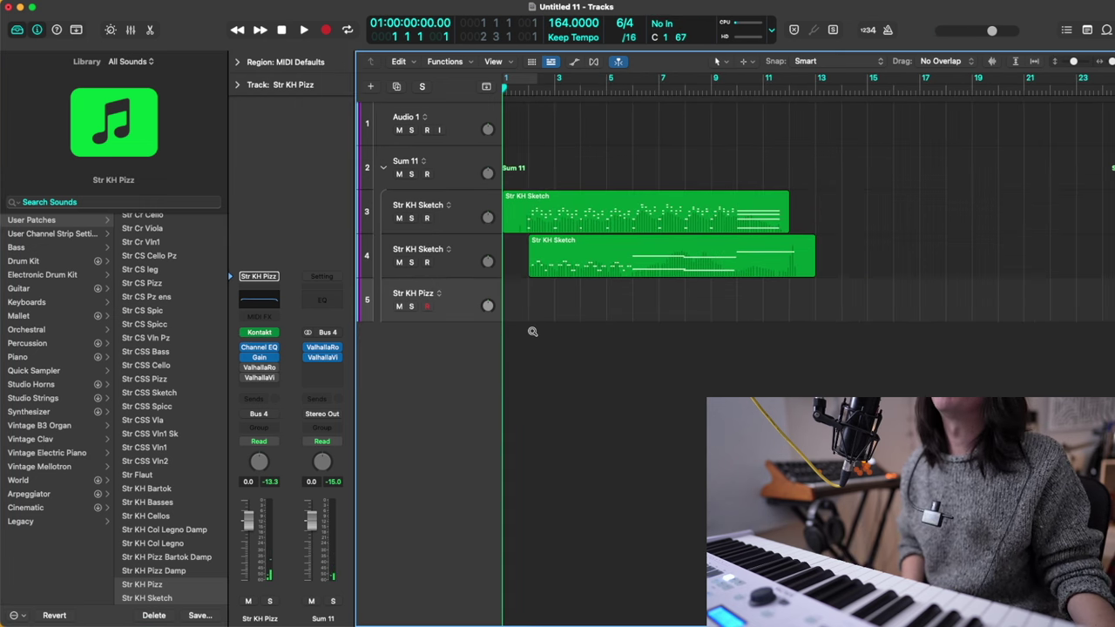
scroll(532, 333, "up", 3)
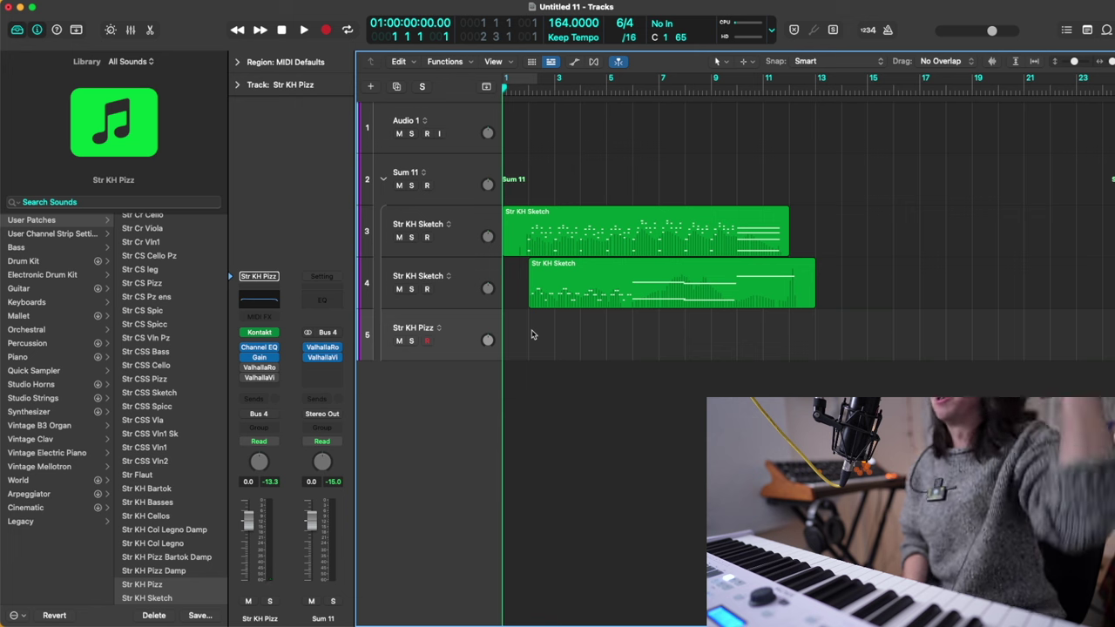
key("space")
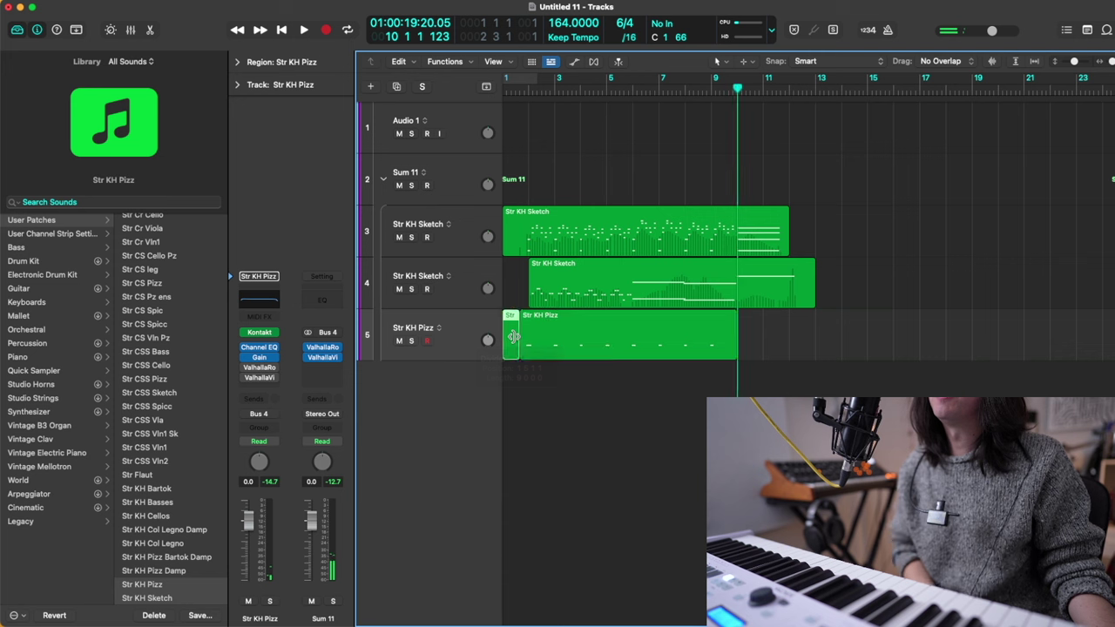
left_click_drag(513, 337, 515, 337)
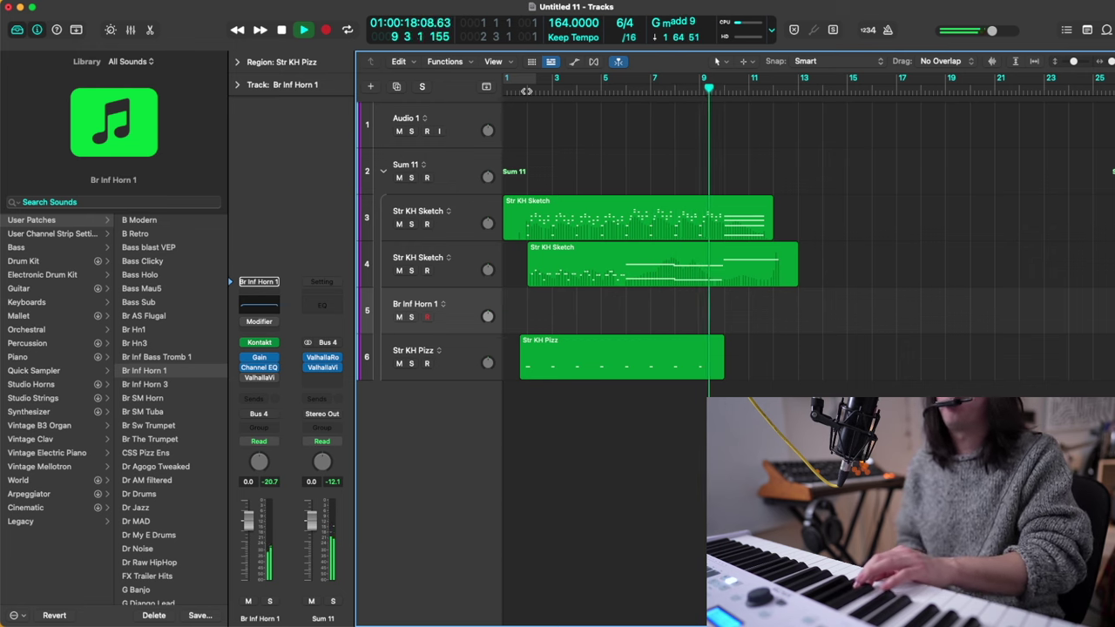
Step: Capture the performance on the Br Inf Horn 1 track as a region from bar 5 to bar 11
key("shift+r")
key("space")
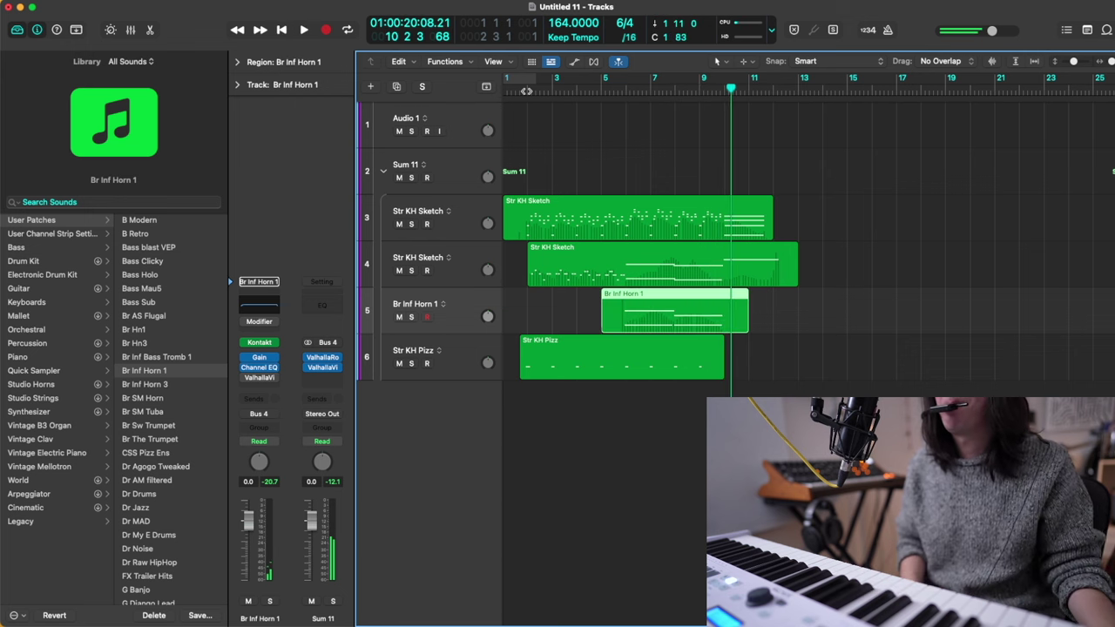
Step: Add a software instrument track and load the WW Inf Flute patch by searching the sound library for inf fl
key("alt+super+s")
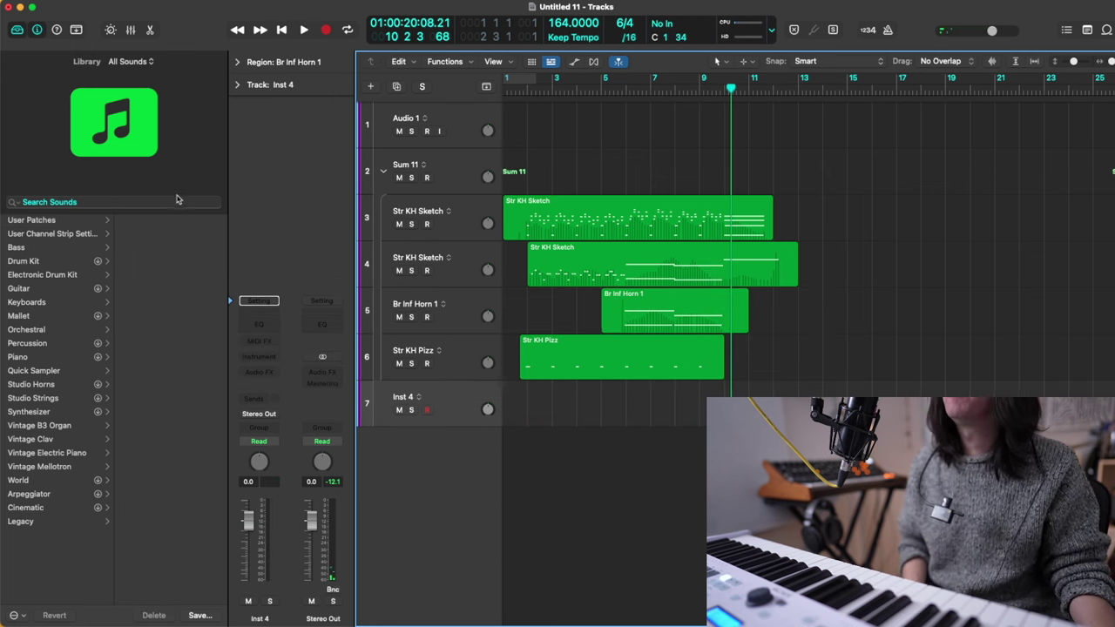
left_click(177, 199)
type("inf fl")
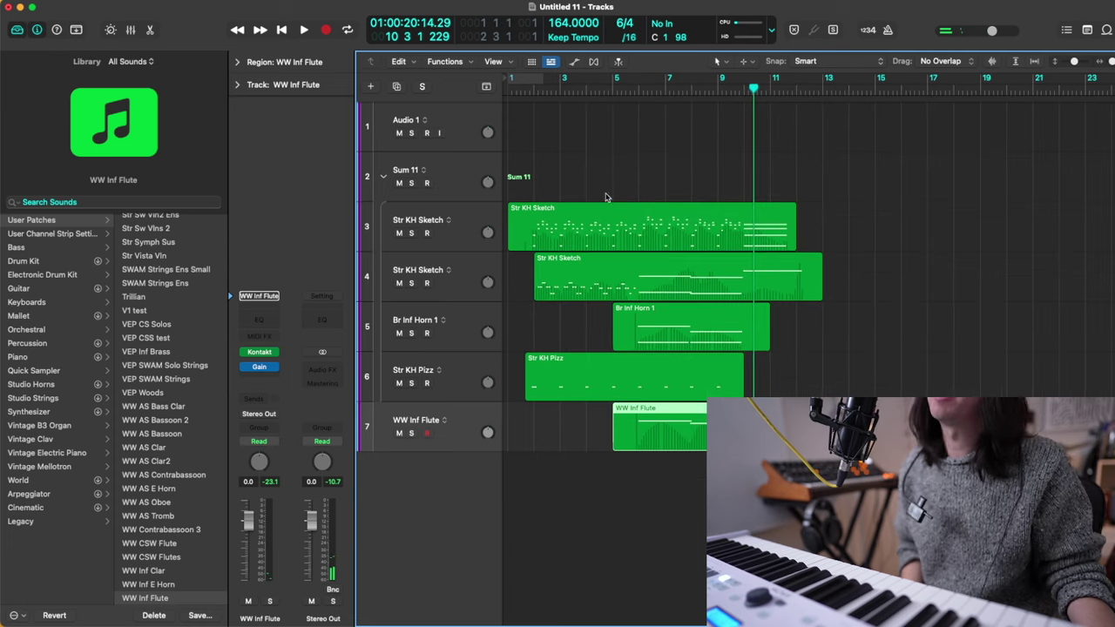
Step: Duplicate the first Str KH Sketch track with its settings as an empty track directly below it
left_click(621, 223)
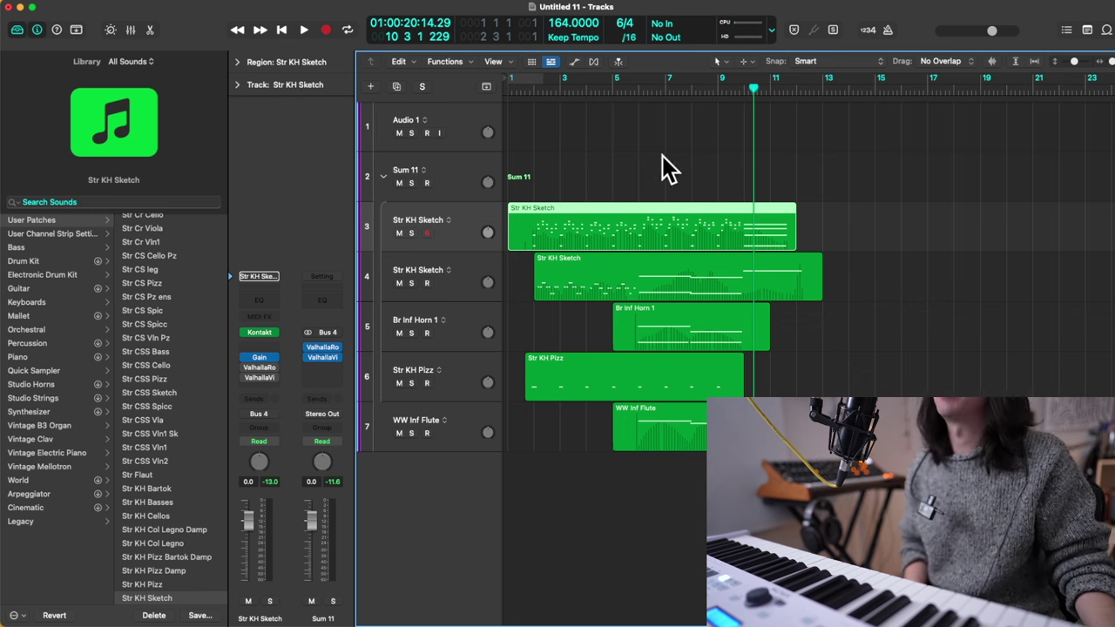
left_click_drag(459, 252, 459, 273)
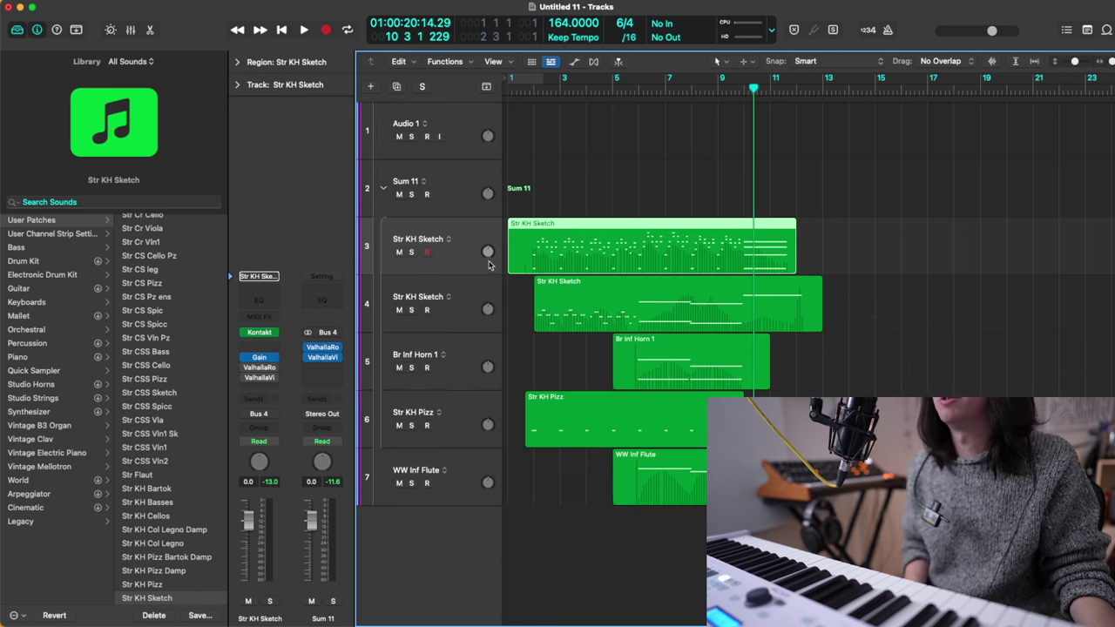
key("super+d")
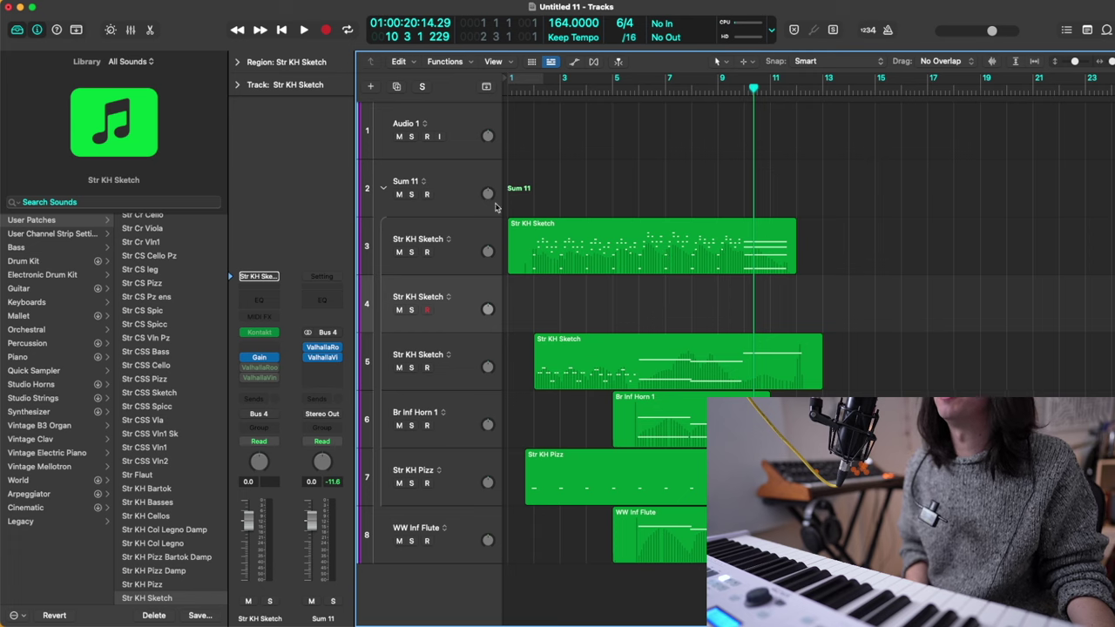
key("Return")
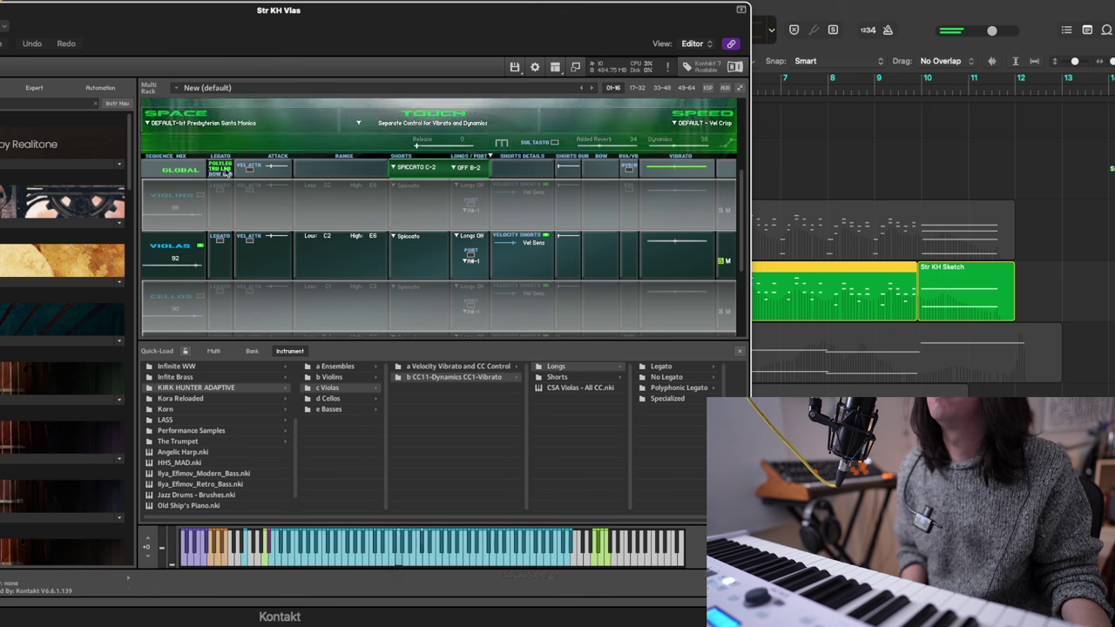
Step: Set the Space preset of the Str KH Vlas instrument to Bone Dry
left_click(208, 127)
left_click(244, 284)
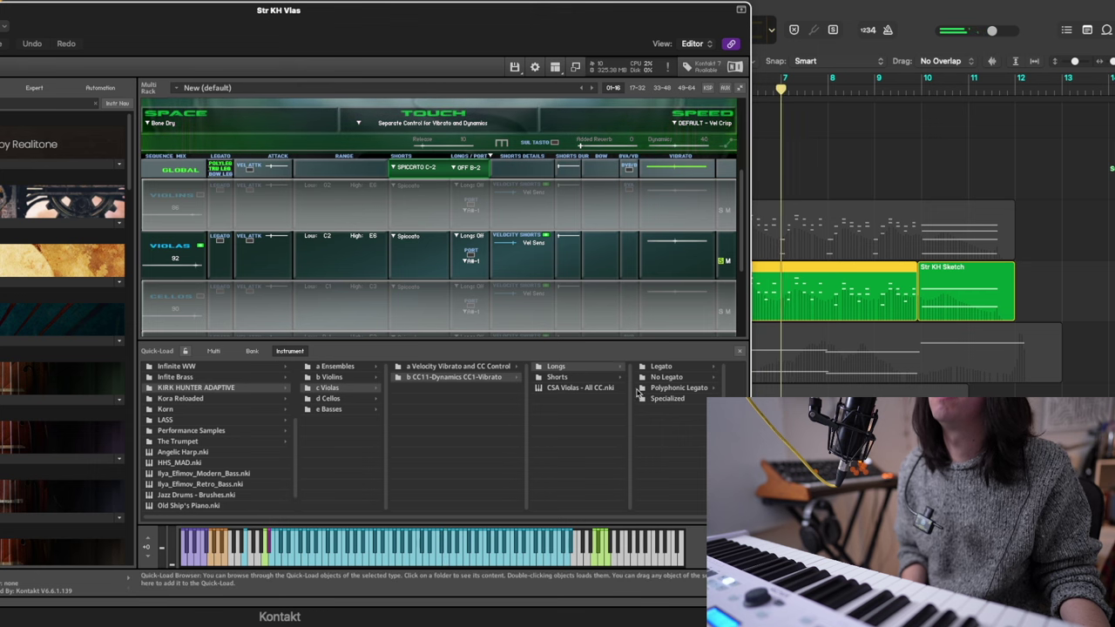
left_click(610, 378)
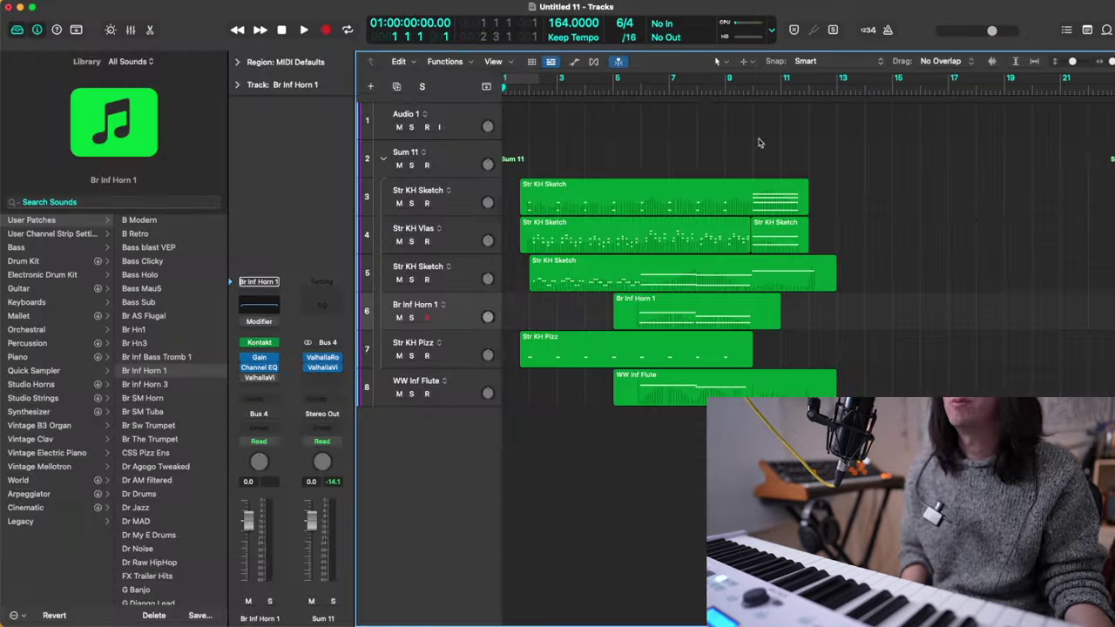
Step: Add a software instrument track below WW Inf Flute and load the Str Flaut patch by searching the sound library for fl
double_click(641, 90)
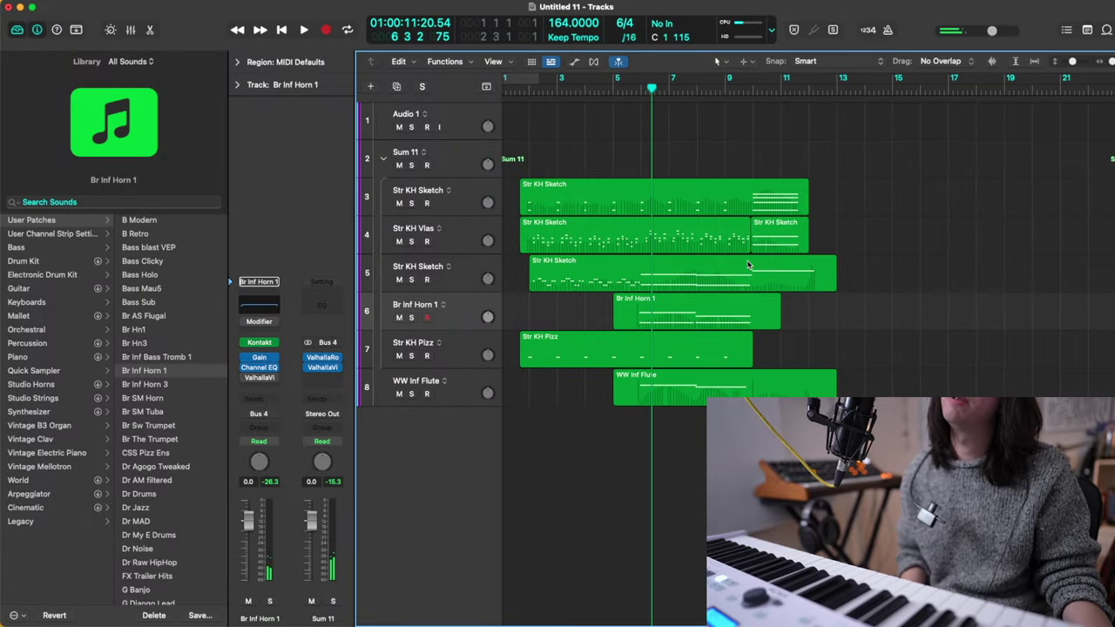
left_click(641, 90)
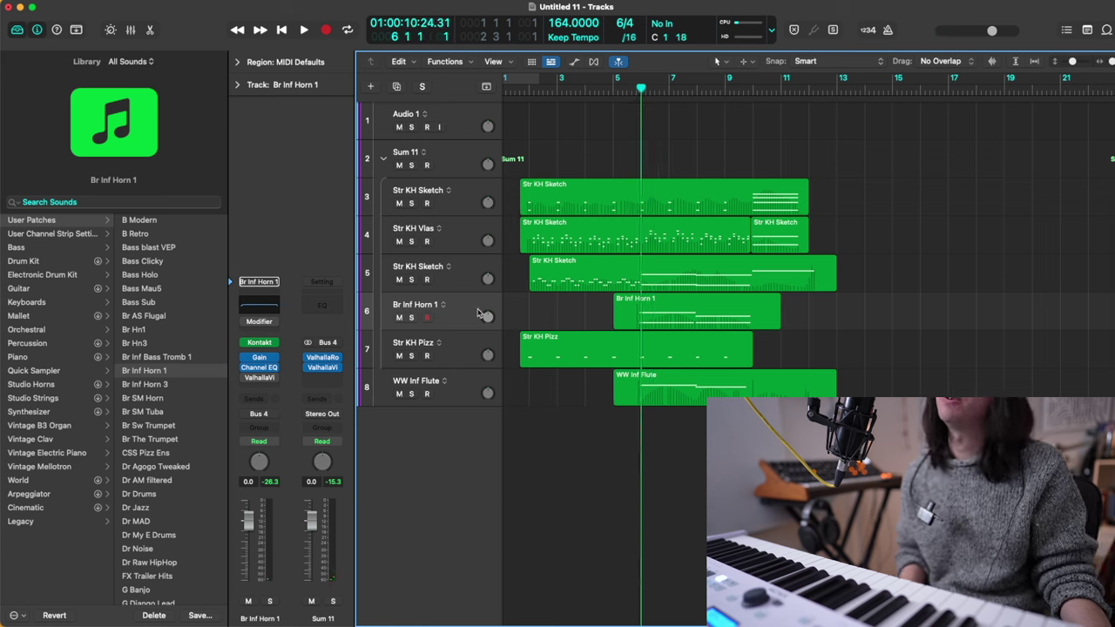
left_click(459, 398)
key("alt+super+s")
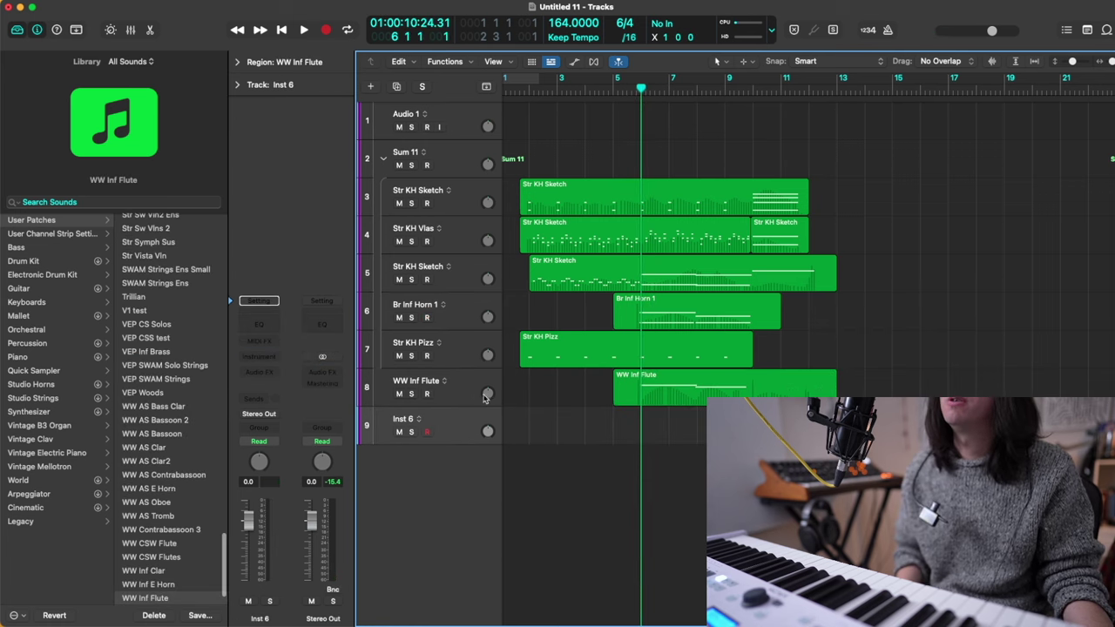
left_click(181, 201)
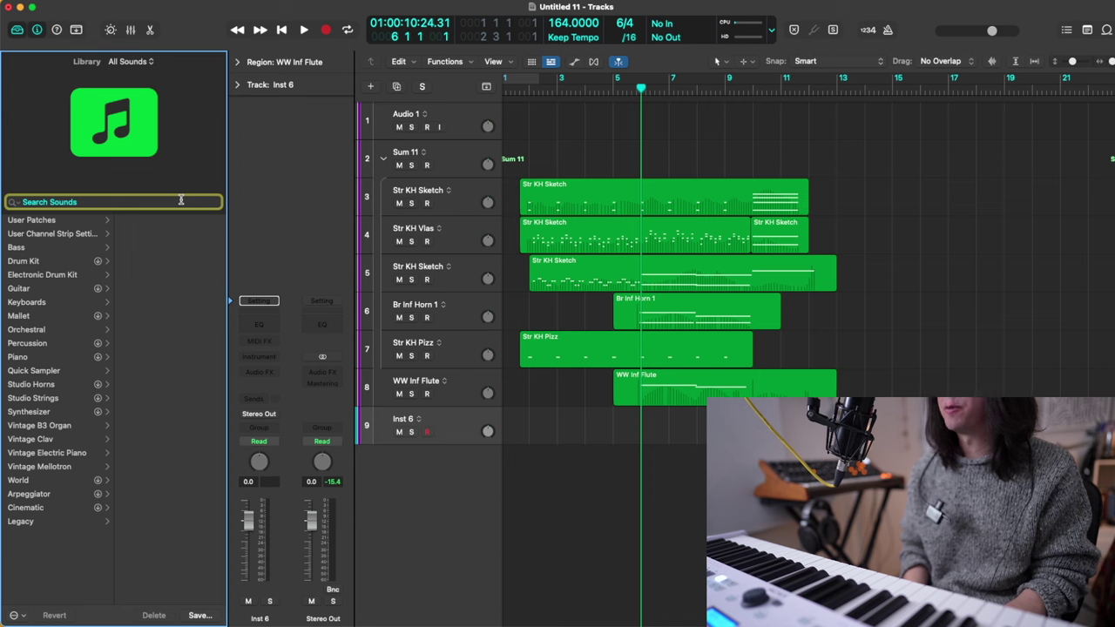
type("fl")
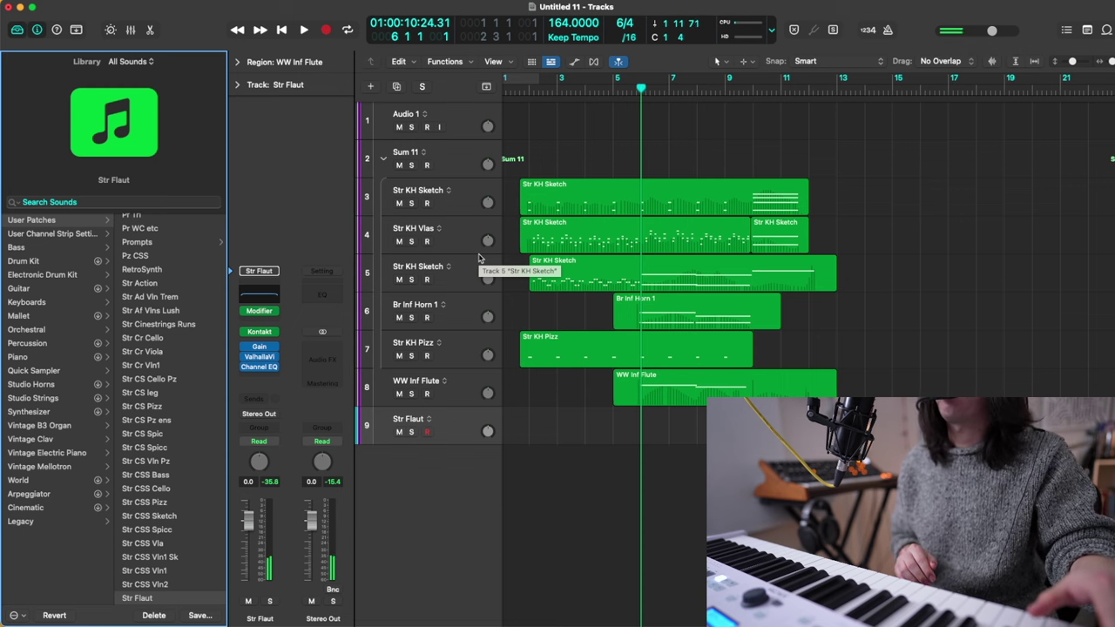
Step: Play from bar 6 and examine the long notes of the track 5 Str KH Sketch region in the Piano Roll
key("space")
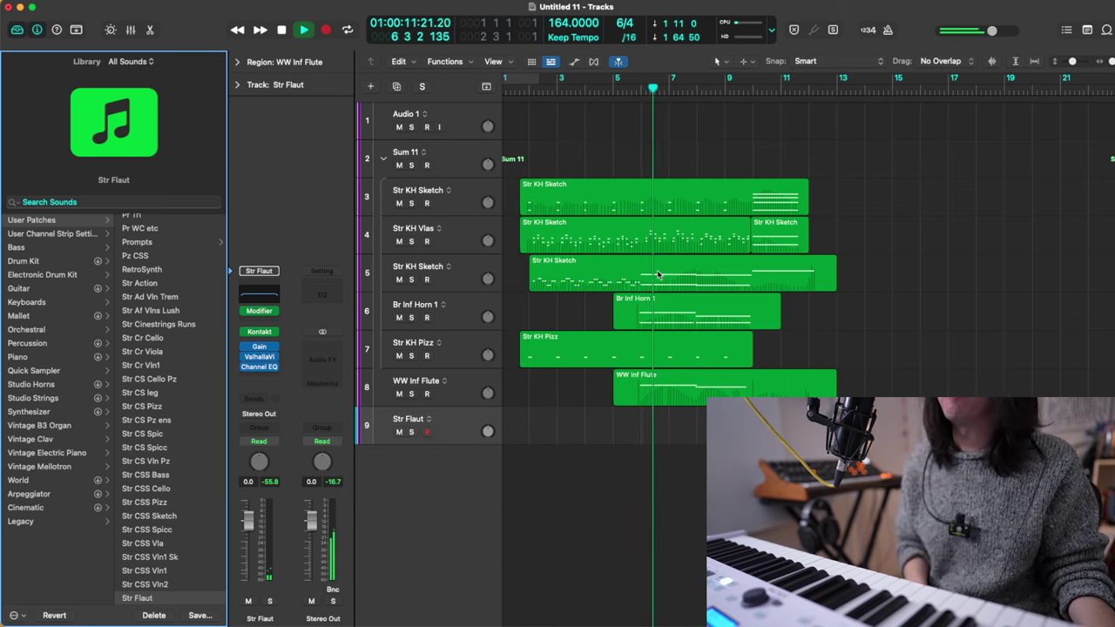
key("space")
double_click(658, 273)
left_click(724, 313, "ctrl+alt")
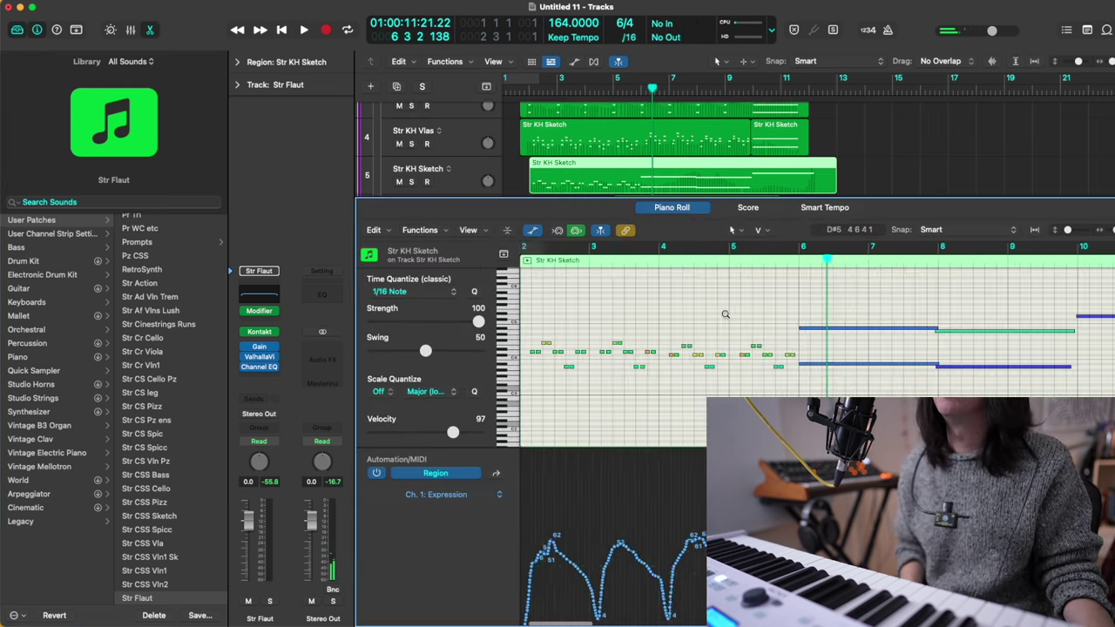
left_click_drag(714, 296, 893, 362)
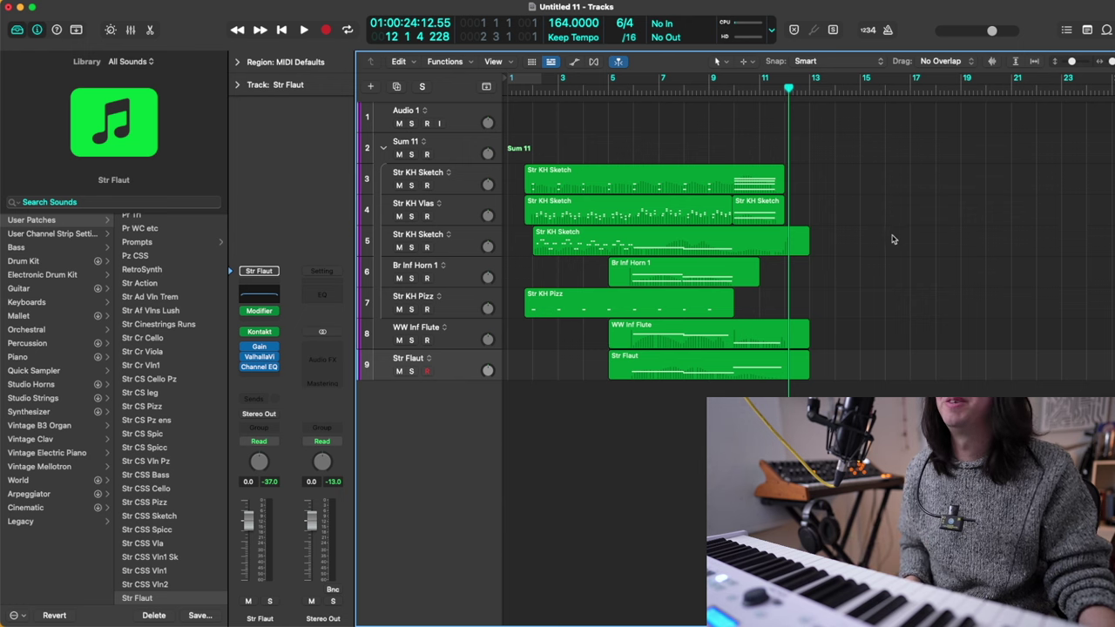
Step: Delete all recorded regions and remove the tracks from Str KH Vlas through Str Flaut
key("super+a")
key("BackSpace")
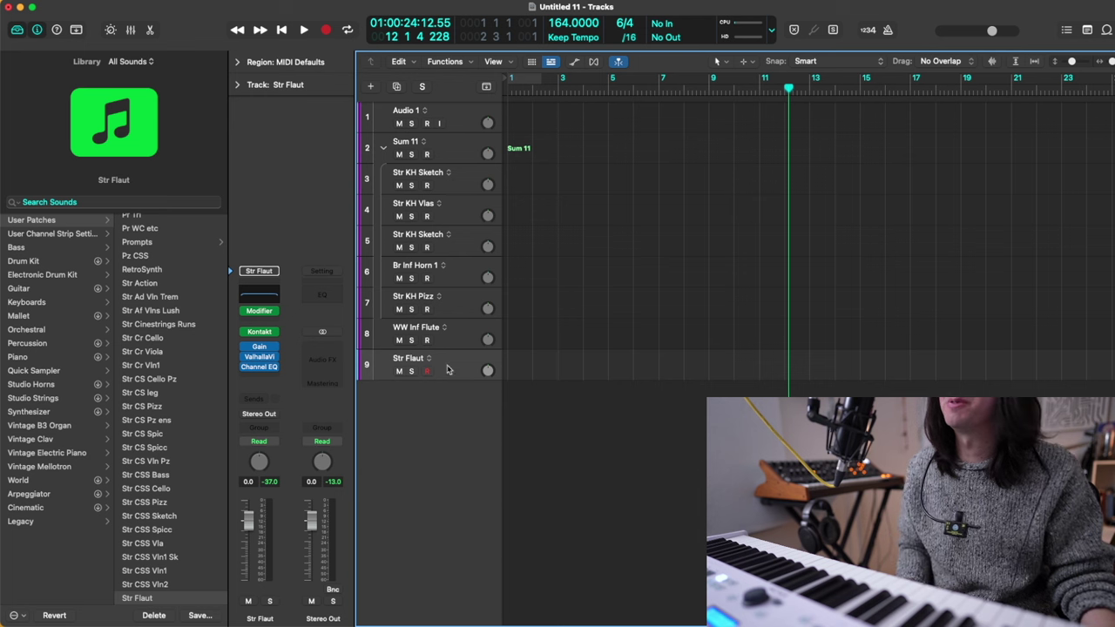
left_click(463, 213)
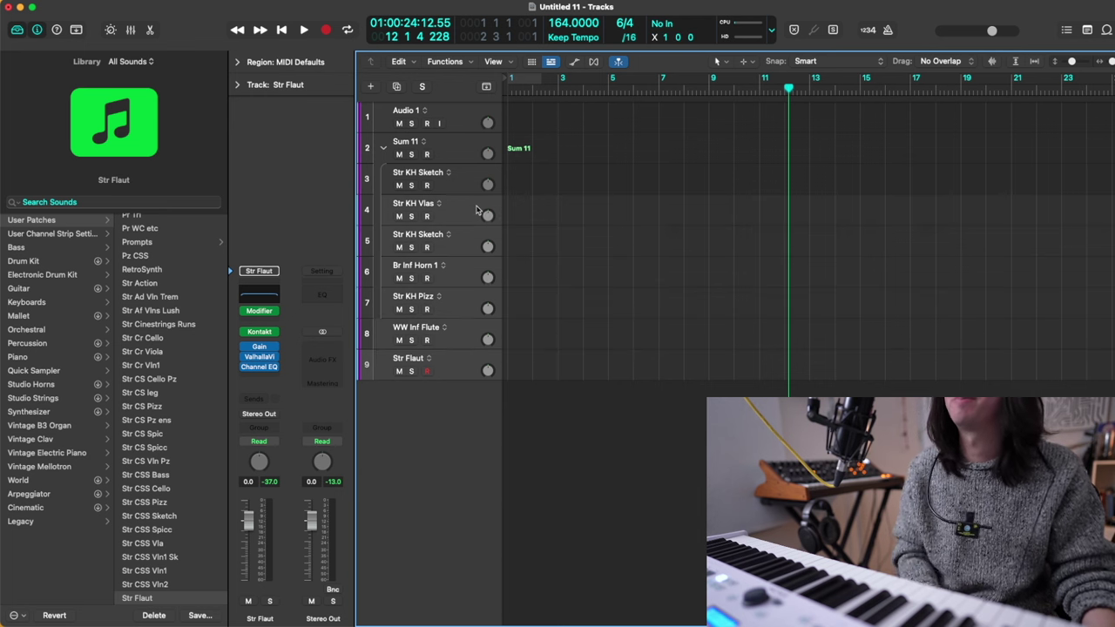
key("super+BackSpace")
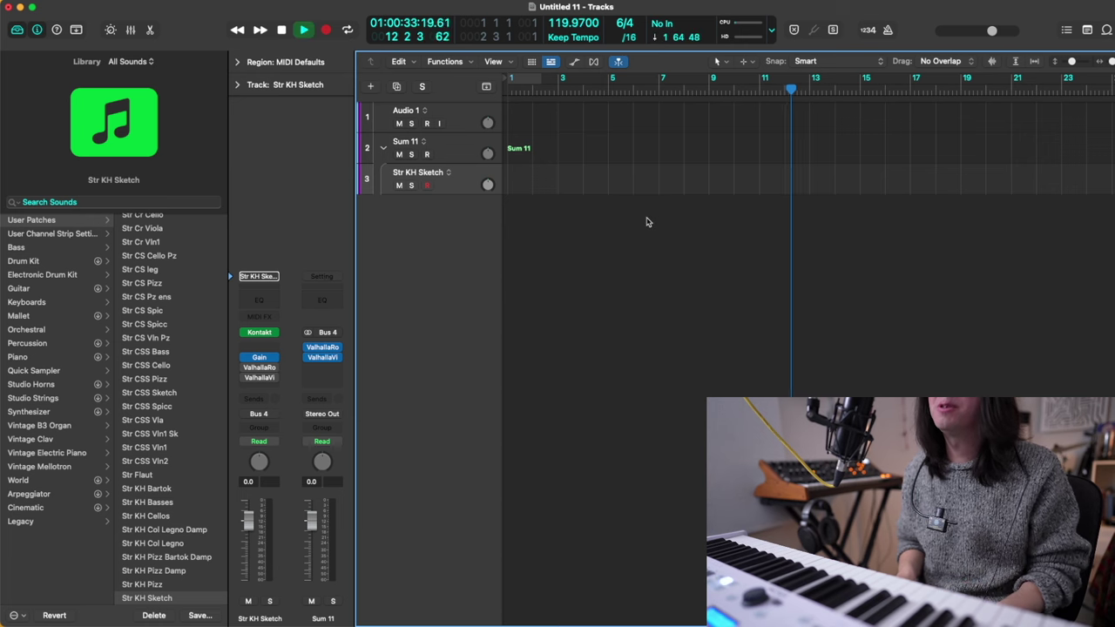
Step: Set the project tempo to 120 and the time signature to 4/4
key("Return")
double_click(566, 24)
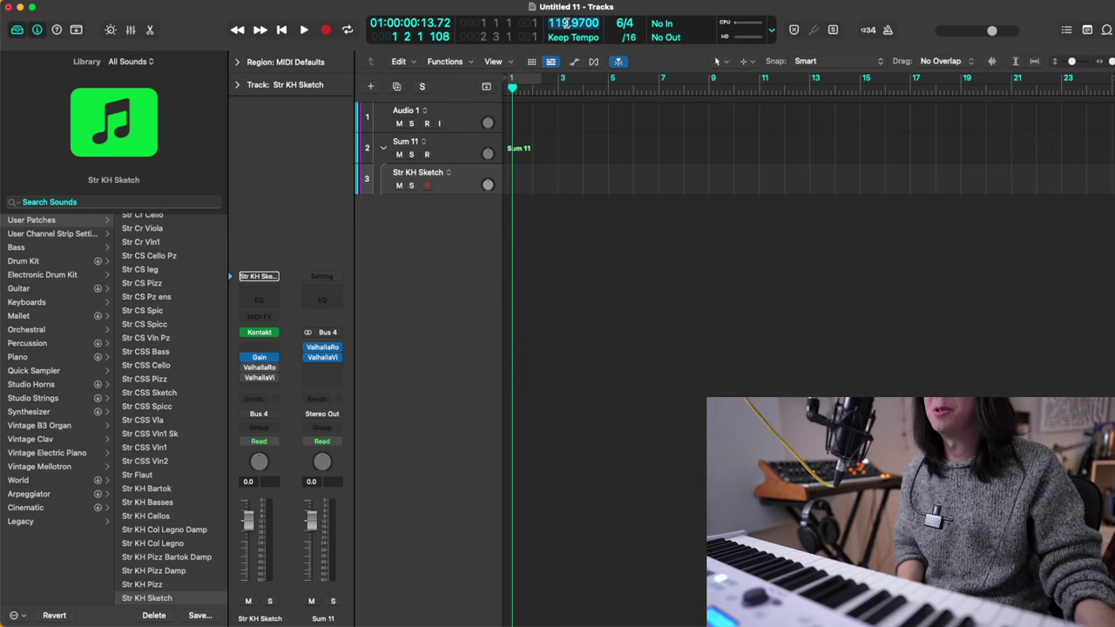
left_click(624, 23)
left_click(624, 10)
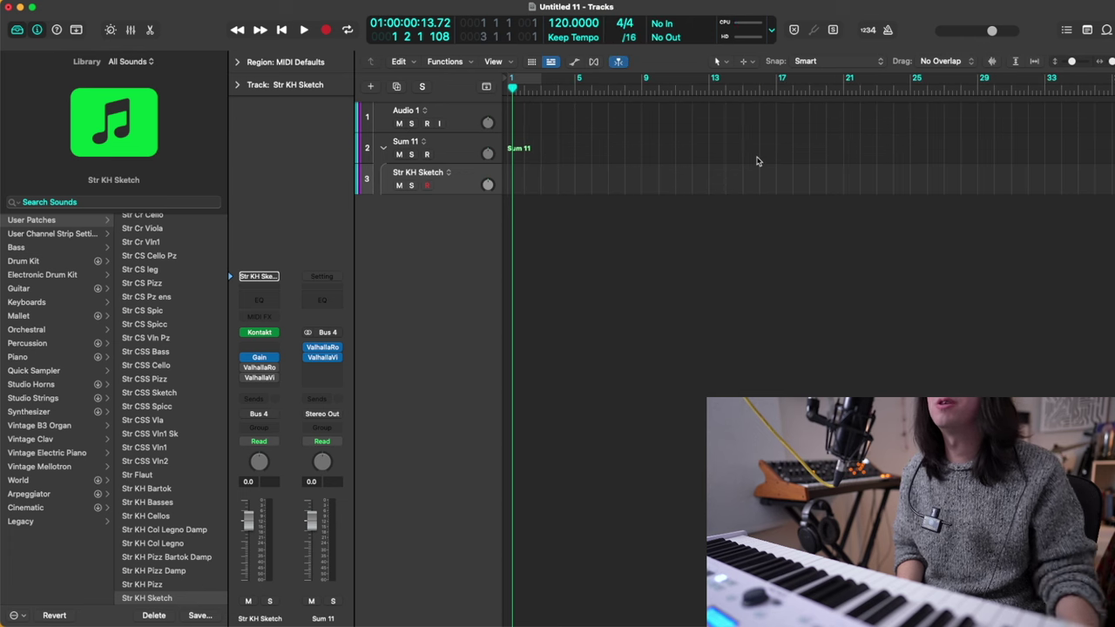
Step: Record a new part on the Str KH Sketch track from bar 1 to bar 16 with the metronome on and play it back
key("Return")
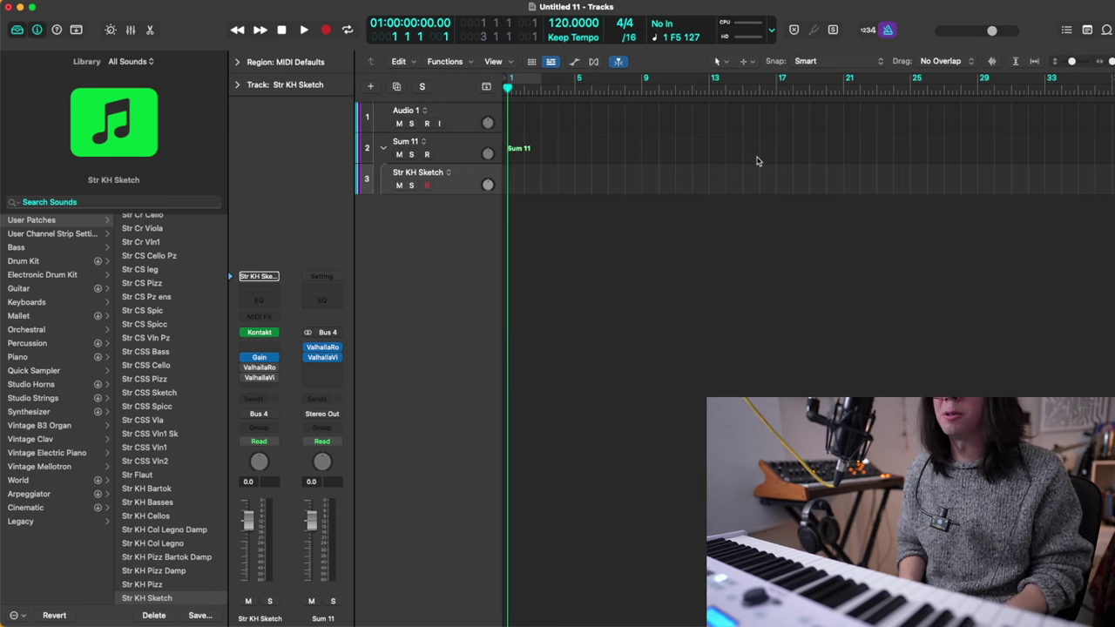
key("space")
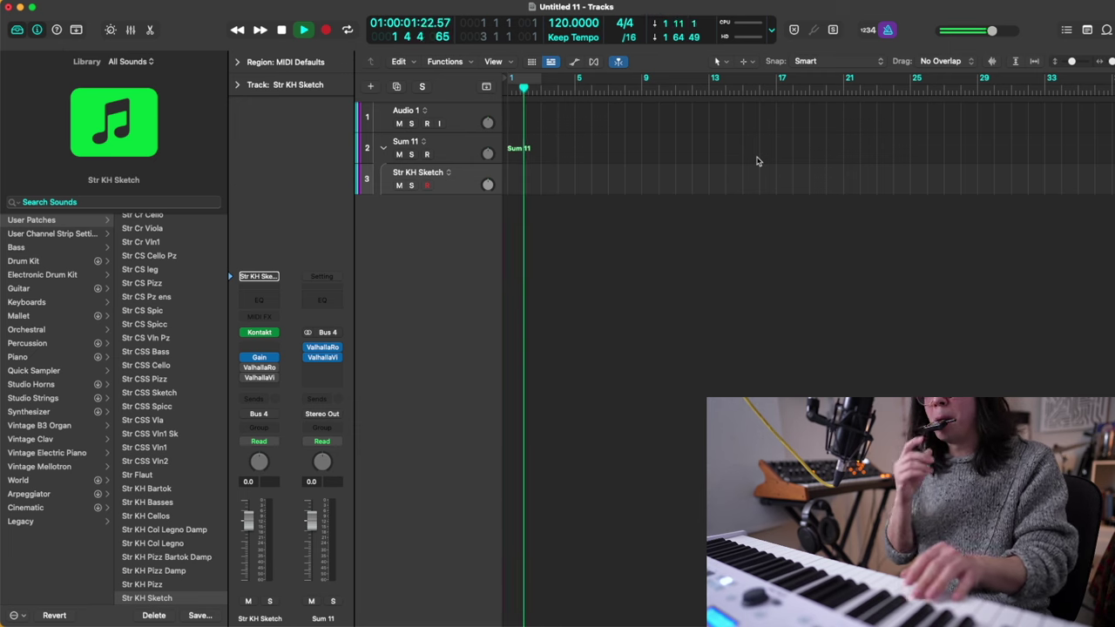
key("Return")
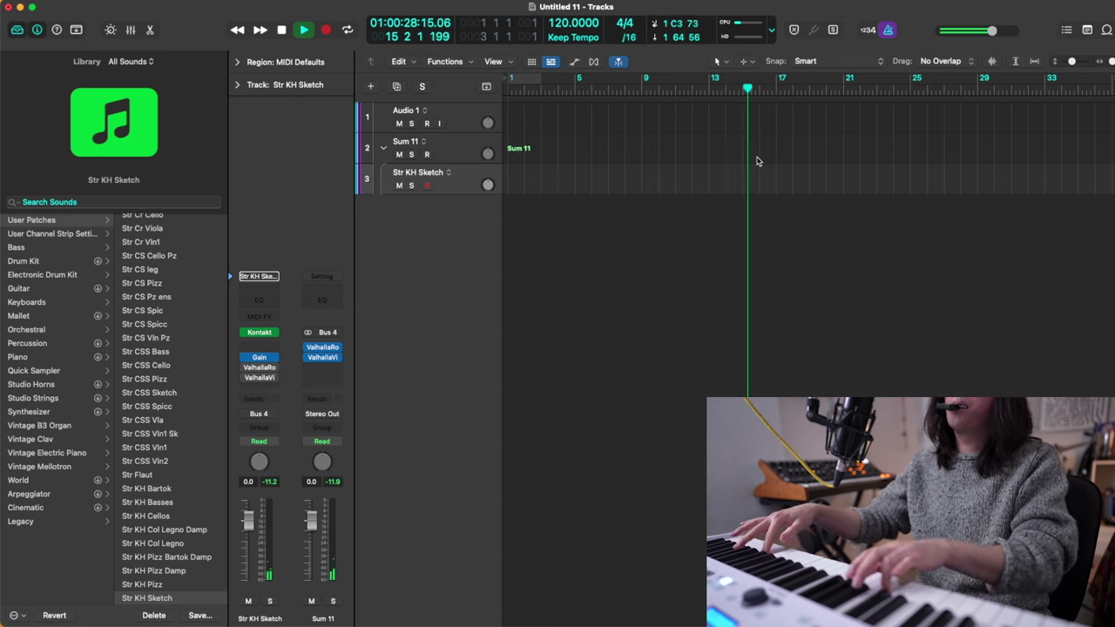
key("space")
left_click(523, 92)
key("space")
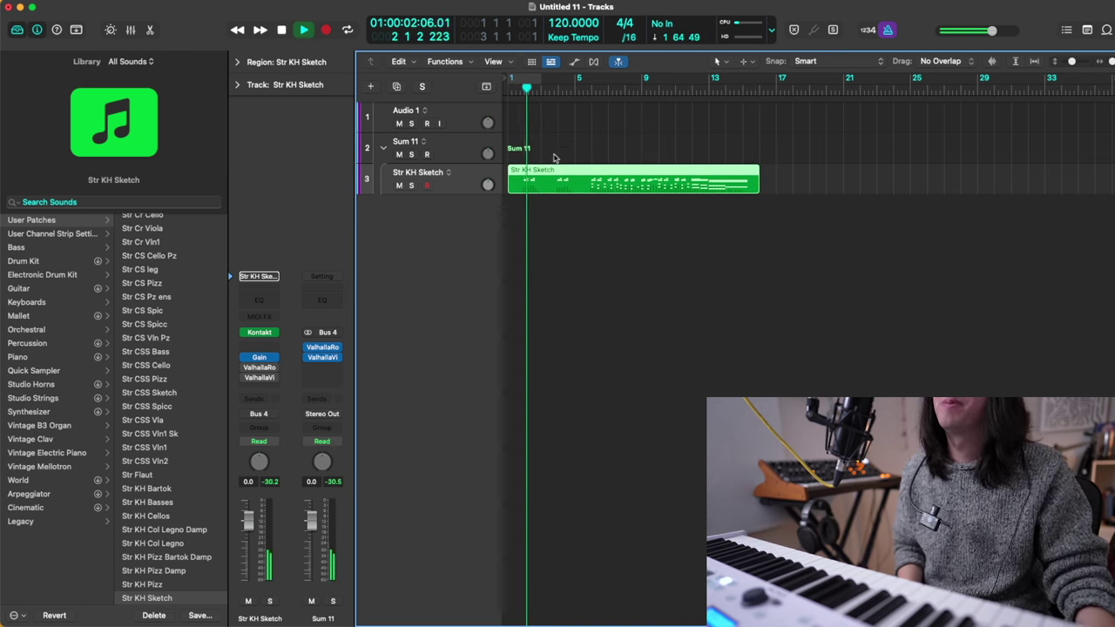
Step: Play along from the start on the Str KH Pizz Damp track and capture the pizzicato phrase as a region in bar 3
key("super+Right")
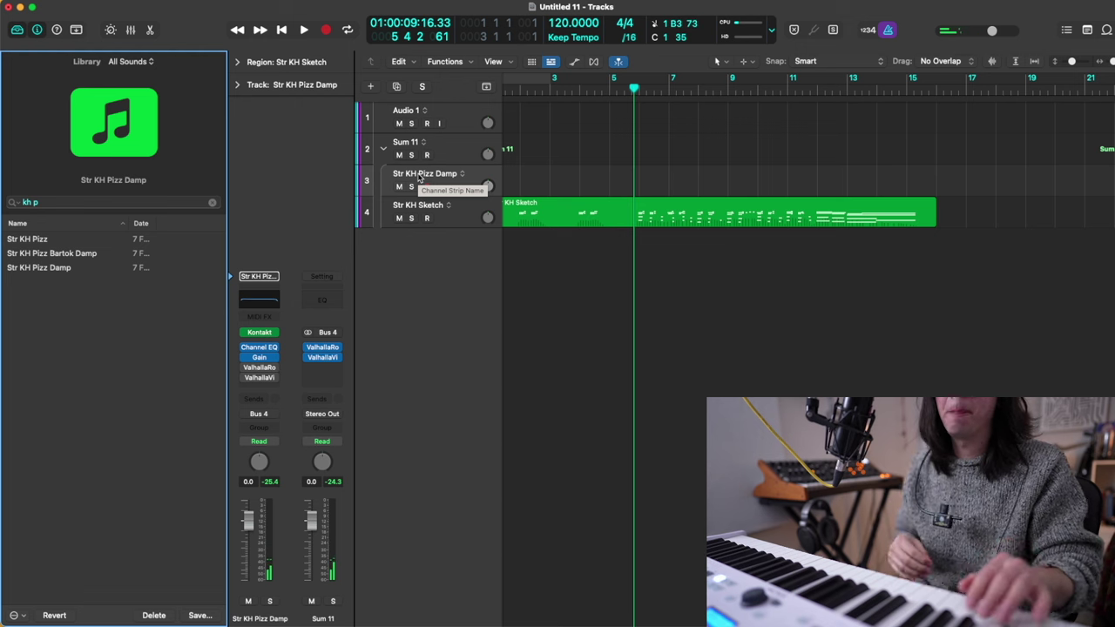
key("Return")
key("space")
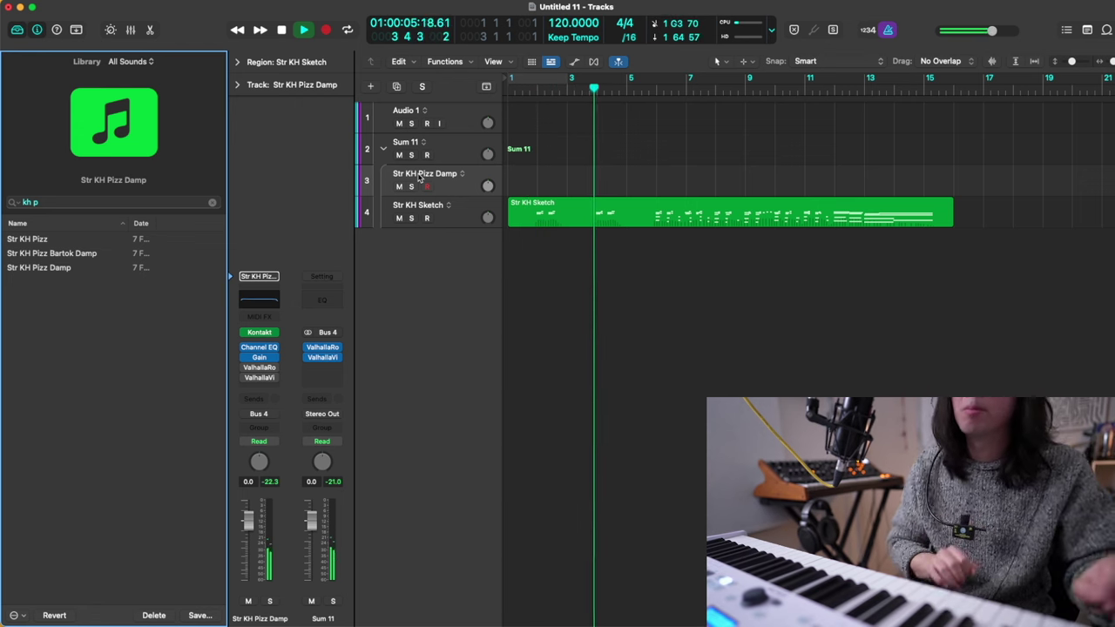
key("shift+r")
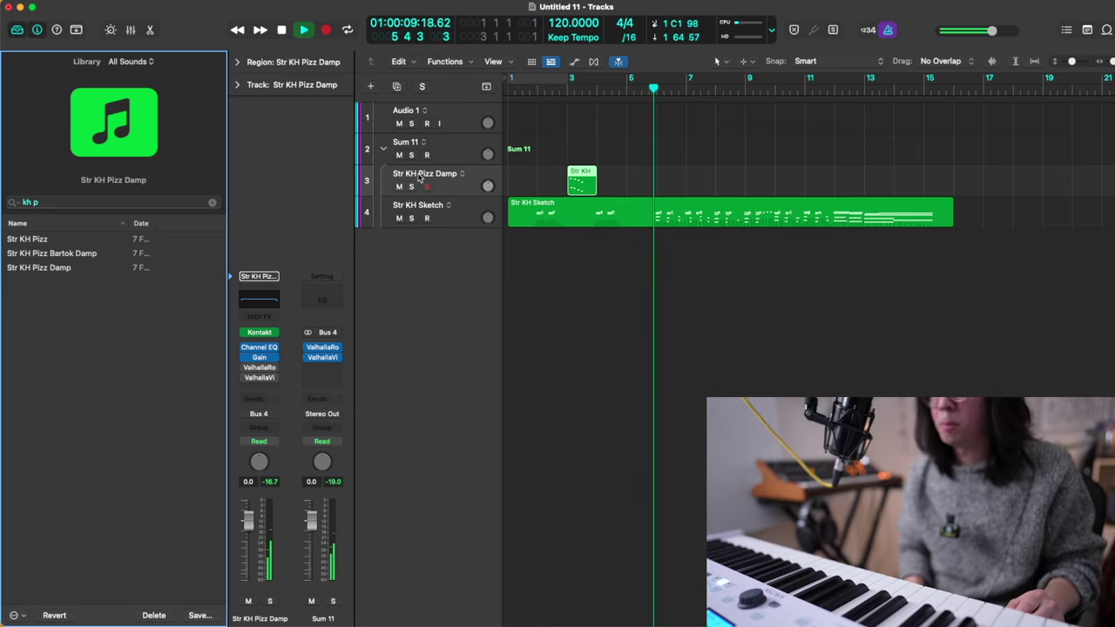
key("space")
Step: Play along from bar 4 and capture a single pizzicato note as a second Str KH Pizz Damp region in bar 5
left_click(602, 91)
key("space")
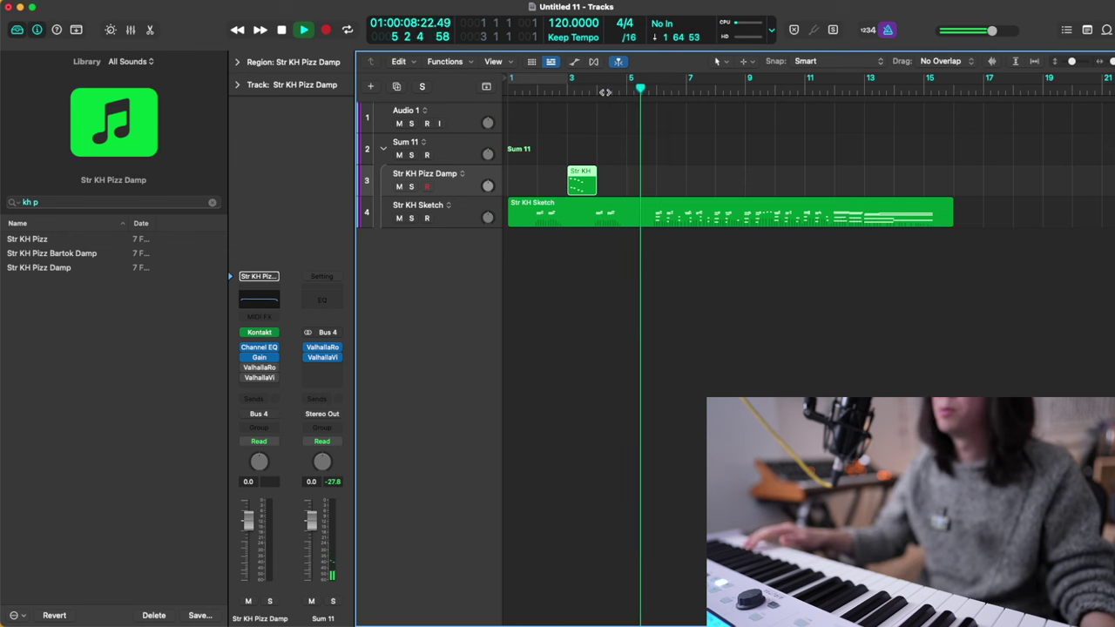
key("space")
key("shift+r")
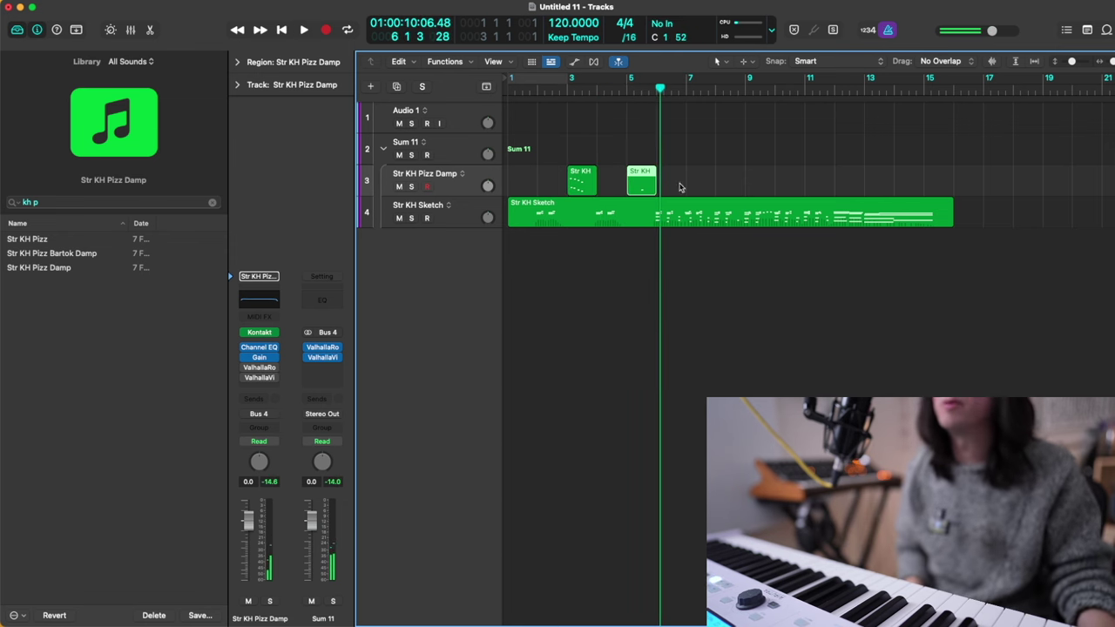
Step: Raise the velocity of the single note in the bar 5 pizzicato region slightly in the Piano Roll
key("e")
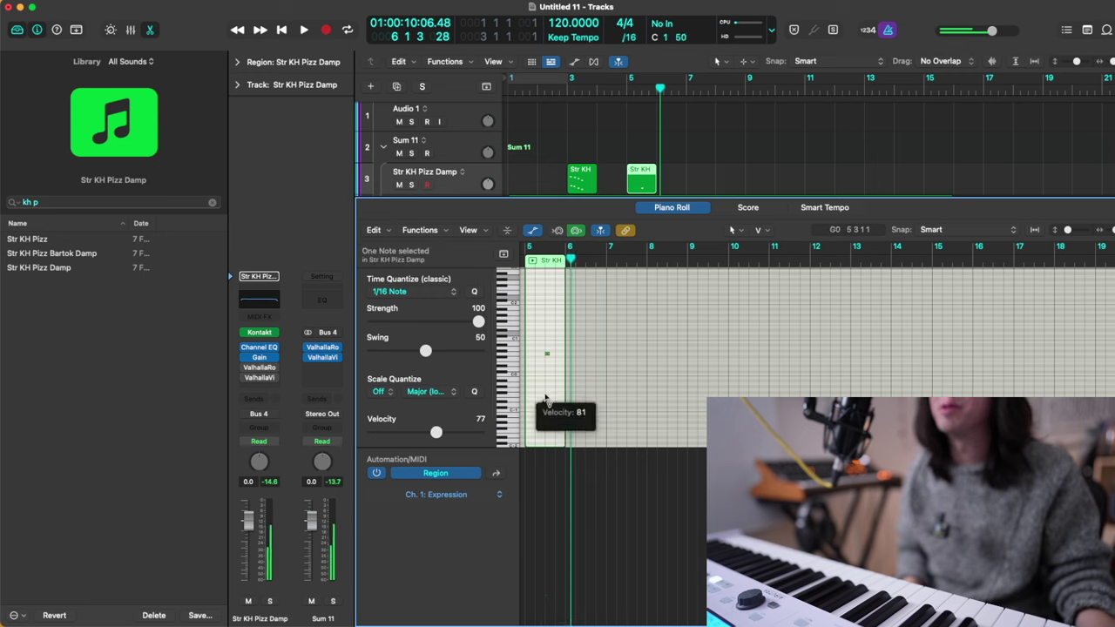
left_click_drag(546, 421, 547, 411)
key("v")
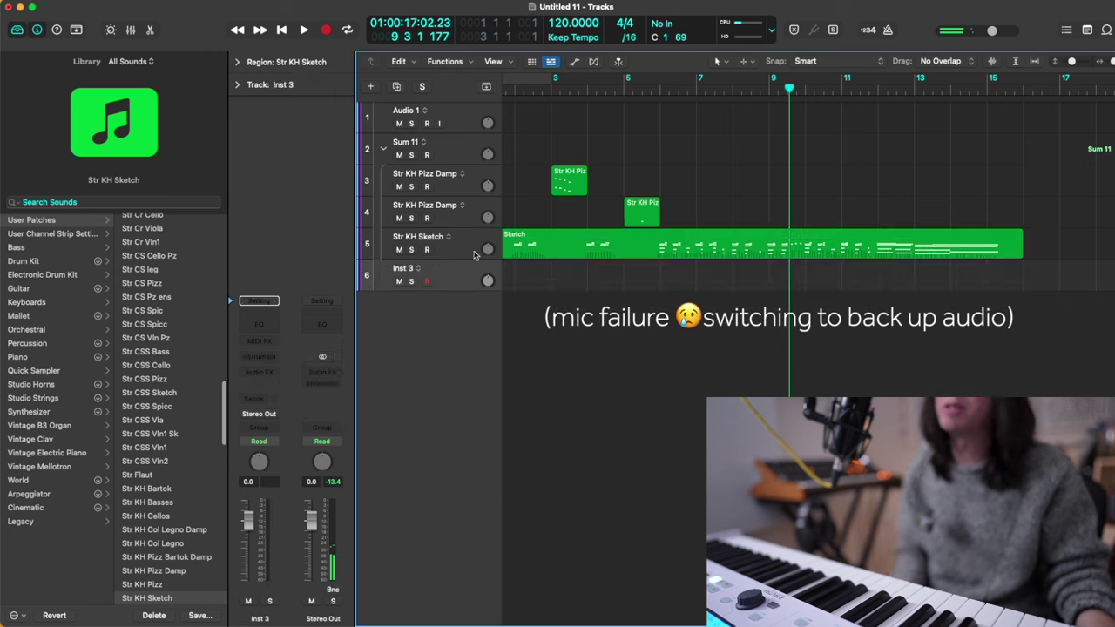
Step: Load the WW AS Clar patch on the new instrument track by searching for as cl and capture a clarinet part from bar 7 to bar 13
left_click(117, 202)
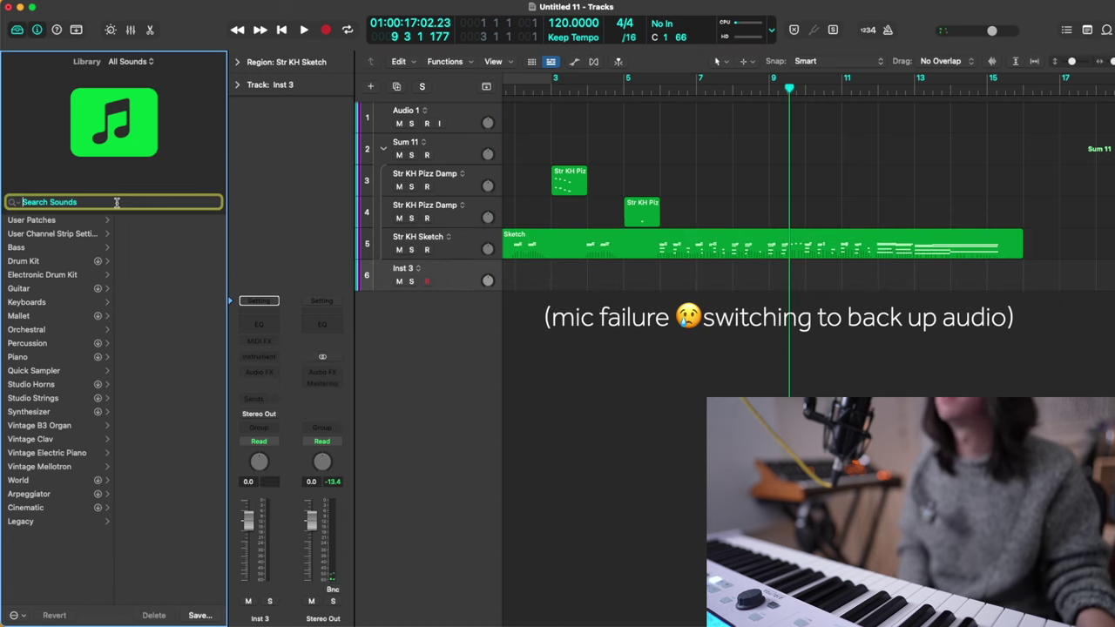
type("as cl")
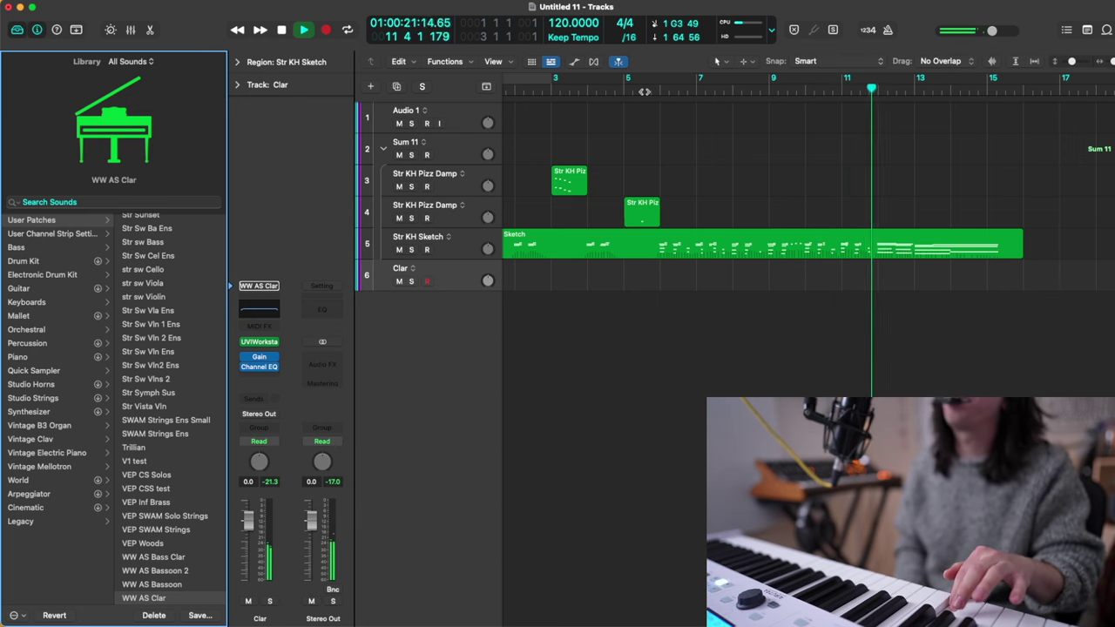
key("shift+r")
key("space")
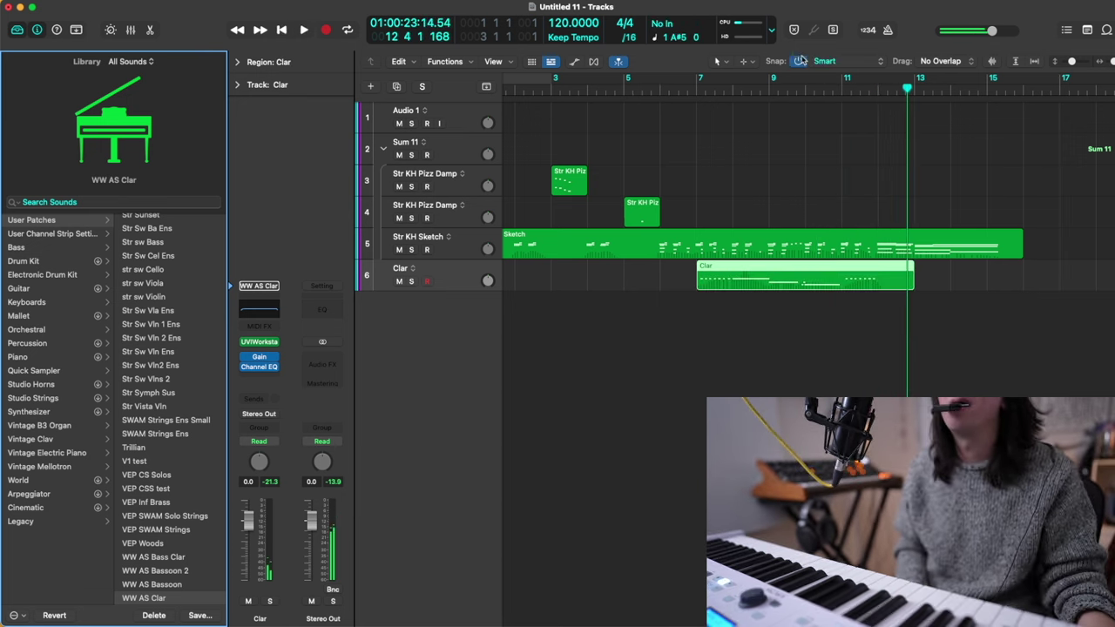
Step: Continue the clarinet part up to bar 15 and show its V Winds Bb Clarinet instrument window
left_click(868, 92)
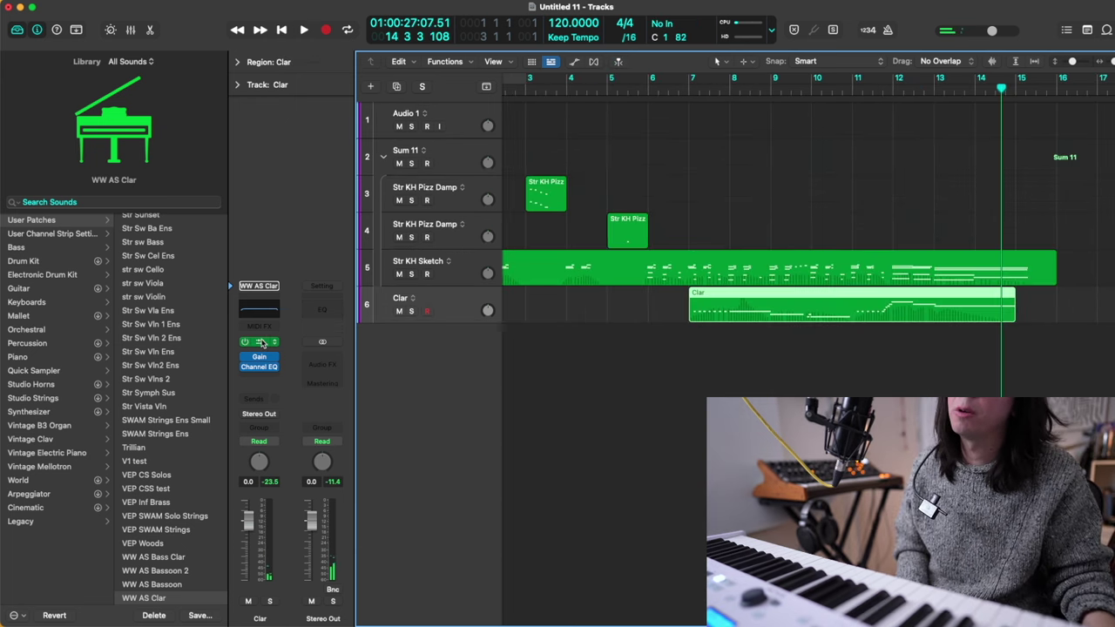
key("v")
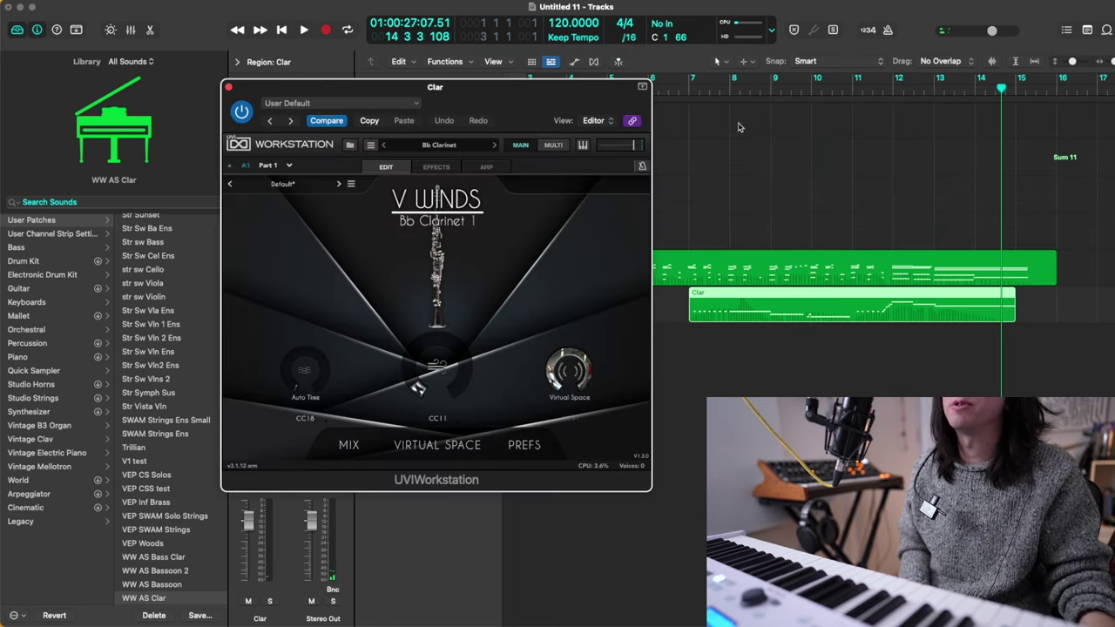
Step: Show the clarinet's Virtual Space seating plan, solo the Clar track during playback, and move its seat to the back row
left_click(448, 451)
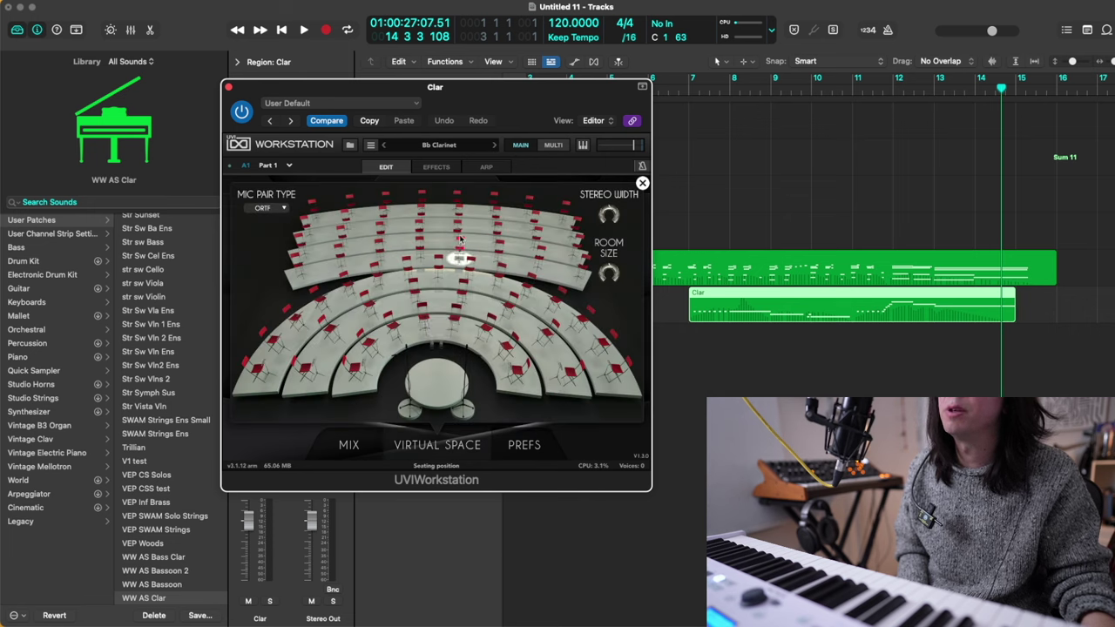
key("space")
left_click(270, 601)
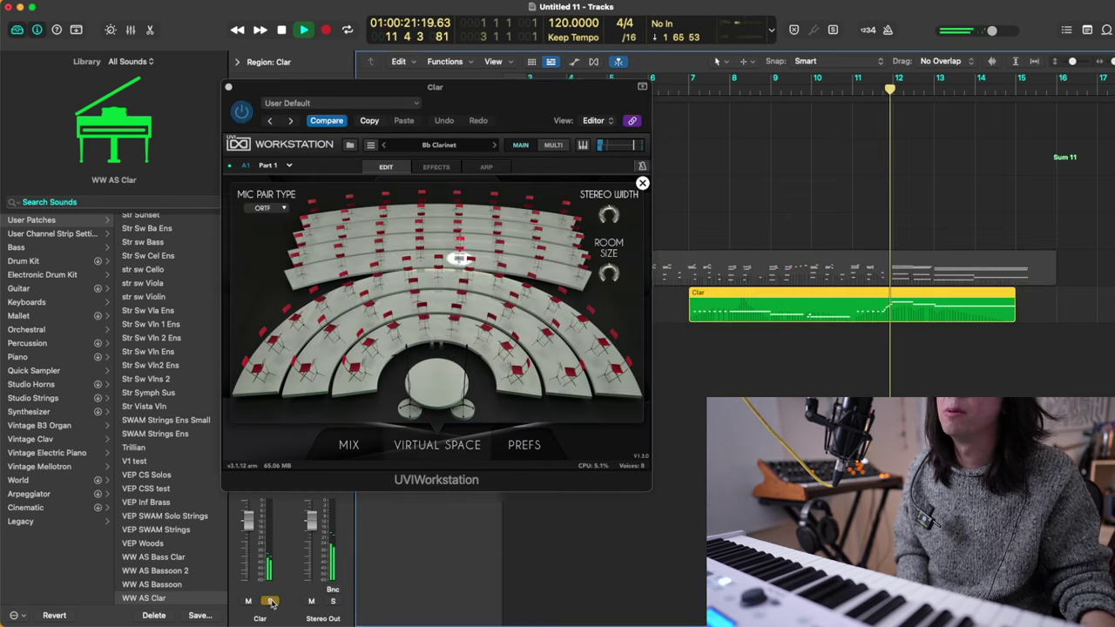
left_click(465, 194)
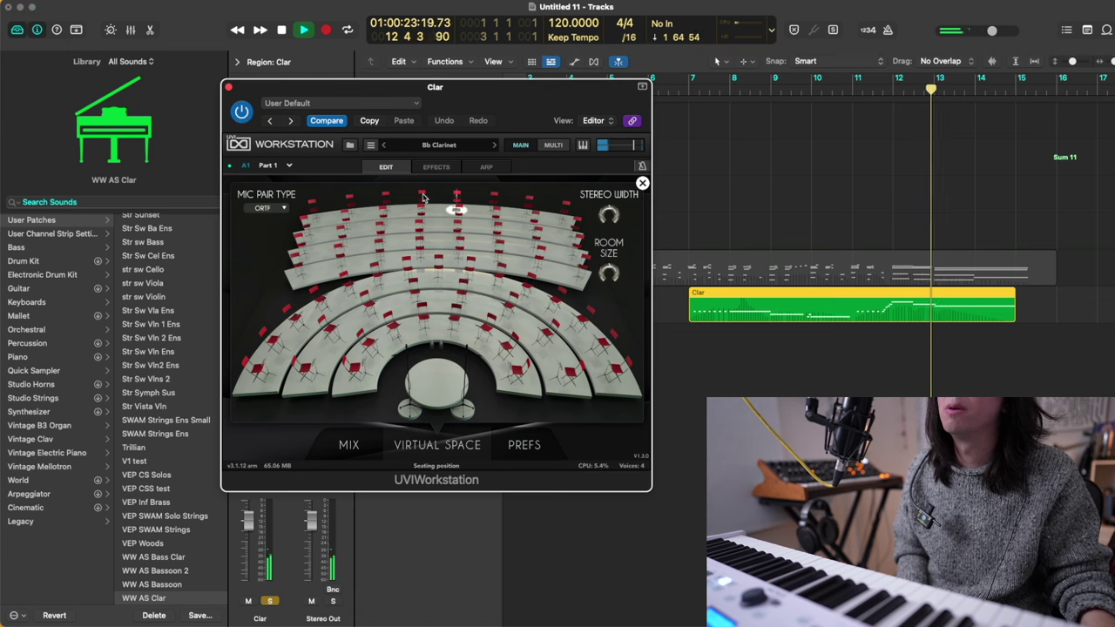
Step: Adjust the ValhallaVintageVerb mix on the soloed Clar track, close the reverb window, and take the track out of solo
left_click(350, 445)
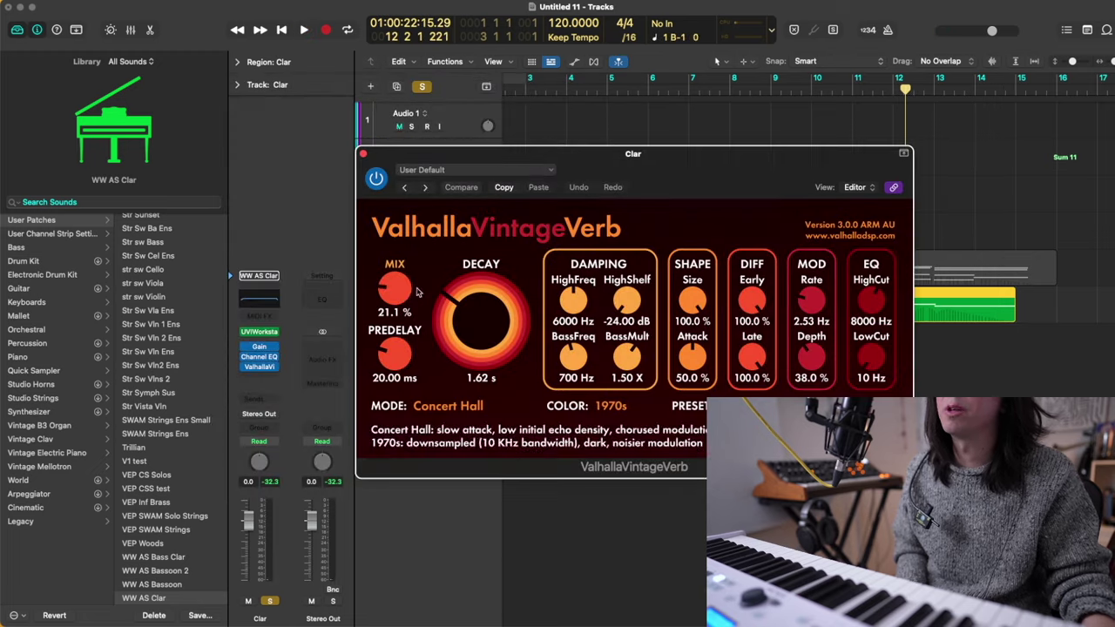
key("space")
left_click_drag(399, 289, 449, 288)
left_click(364, 154)
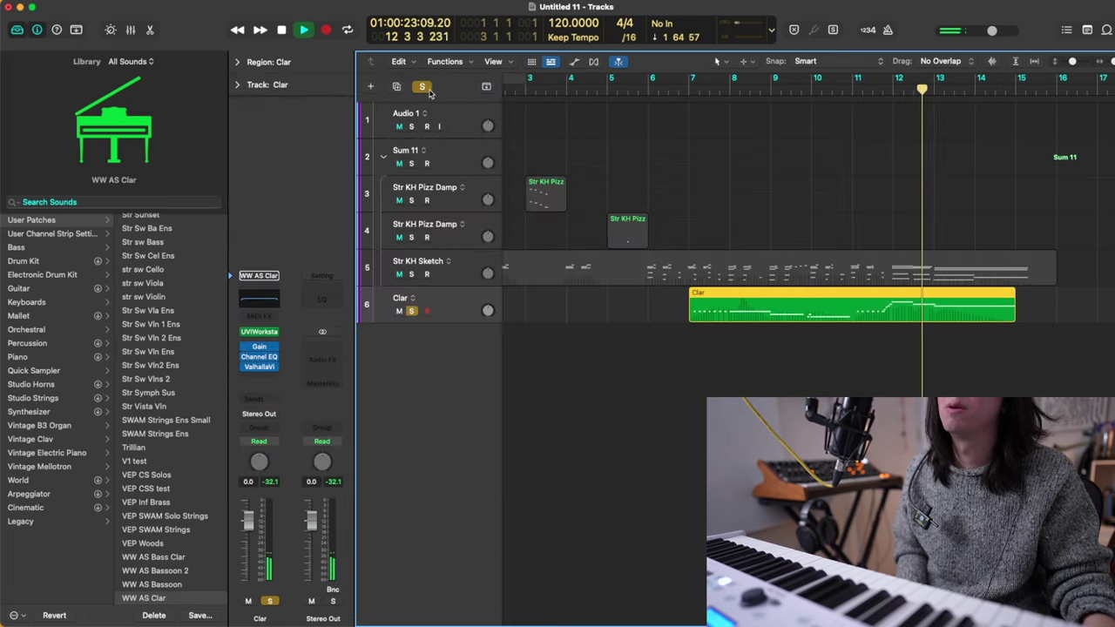
left_click(410, 311)
scroll(771, 185, "down", 2)
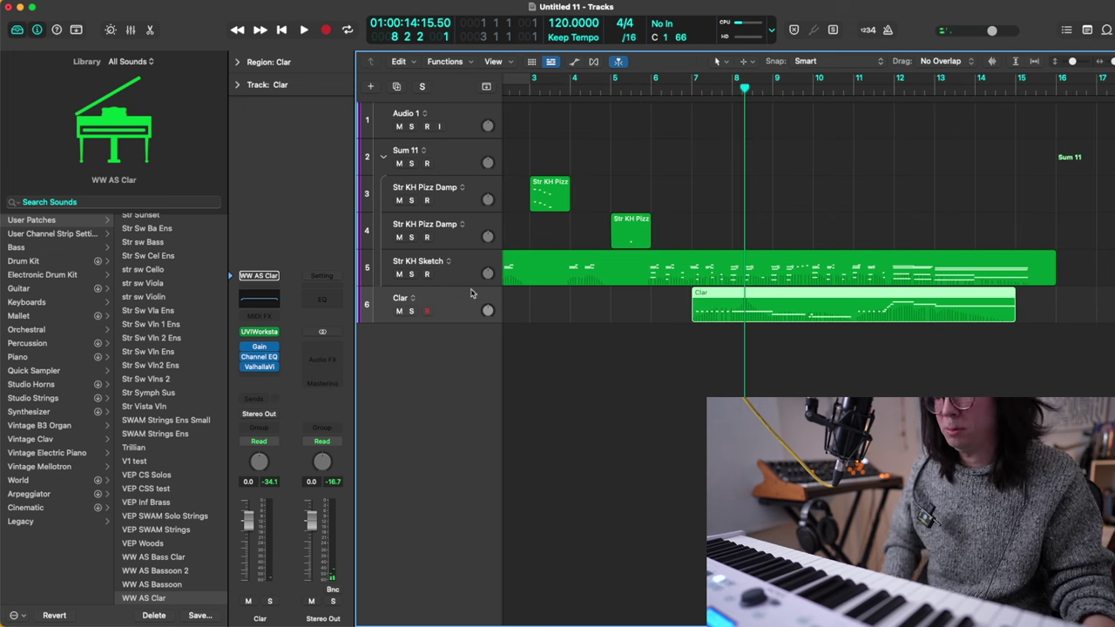
Step: Add a software instrument track, load the Br Inf Horn 1 patch on it, close its Kontakt window, and run playback
key("alt+super+s")
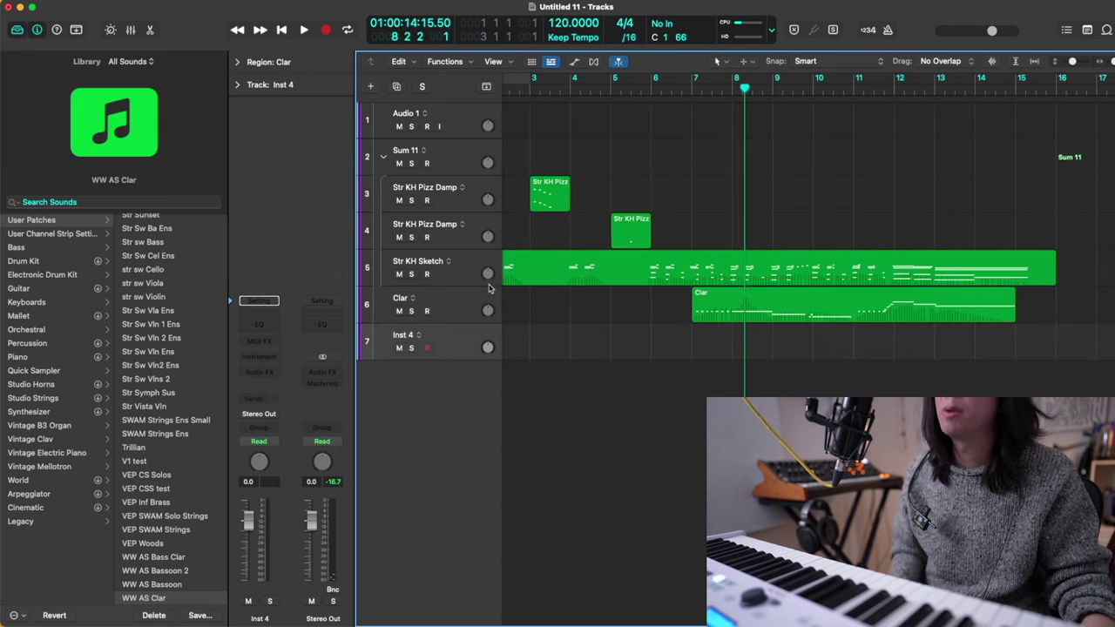
left_click(169, 203)
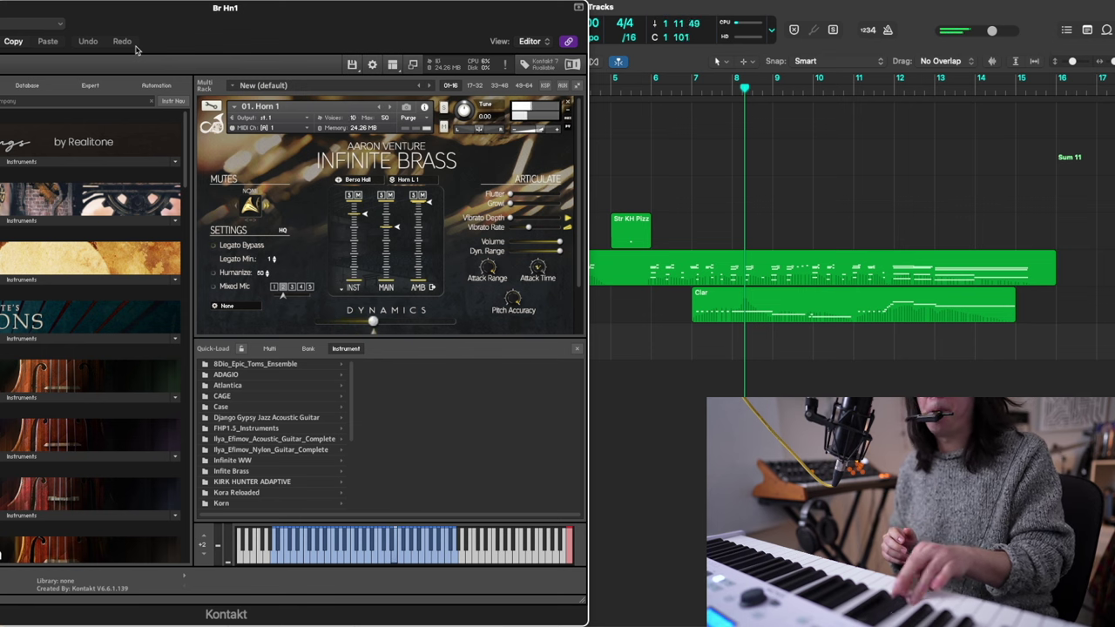
key("super+w")
key("space")
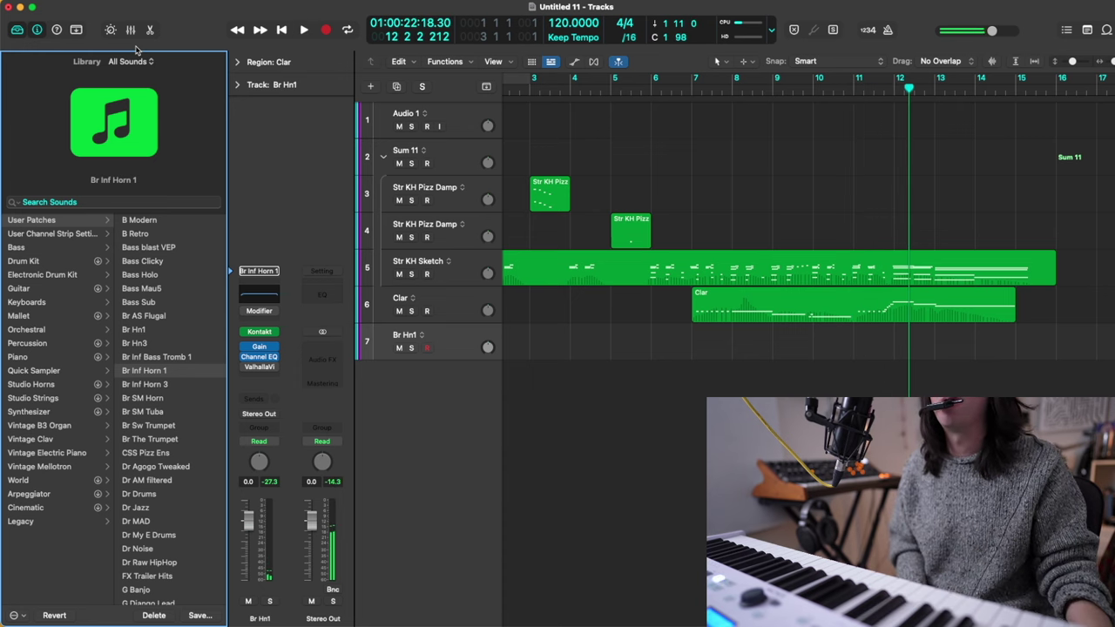
Step: Select the Str KH Sketch chord notes around bar 12, close the editor, and load Str KH Vlns 1 on a duplicated Sketch track
left_click_drag(721, 323, 798, 345)
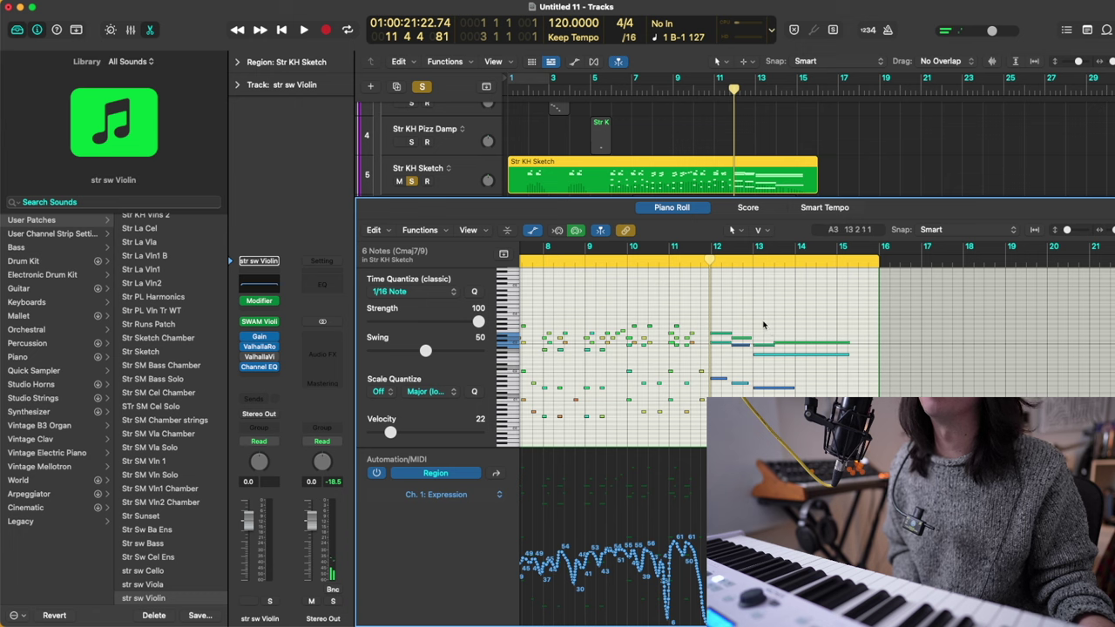
key("e")
left_click(476, 268)
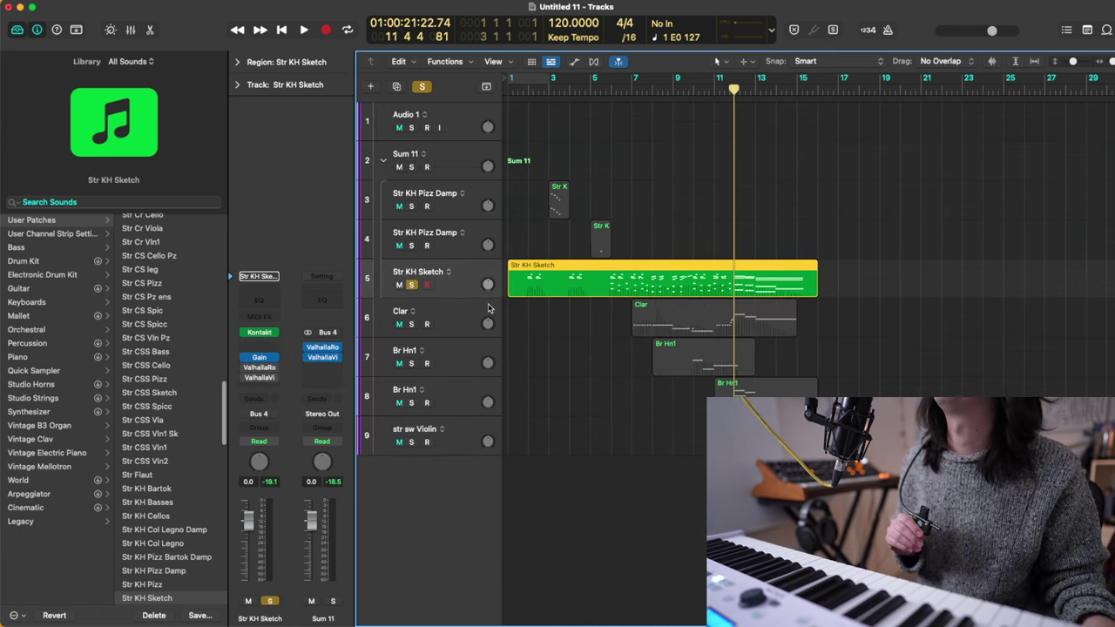
left_click(150, 199)
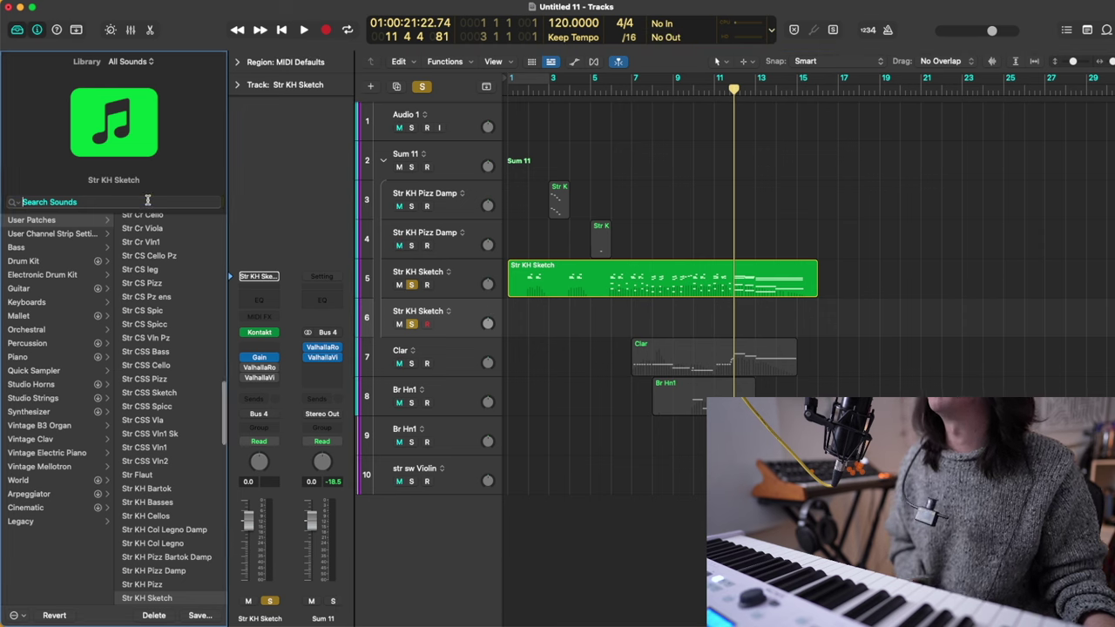
type("kh")
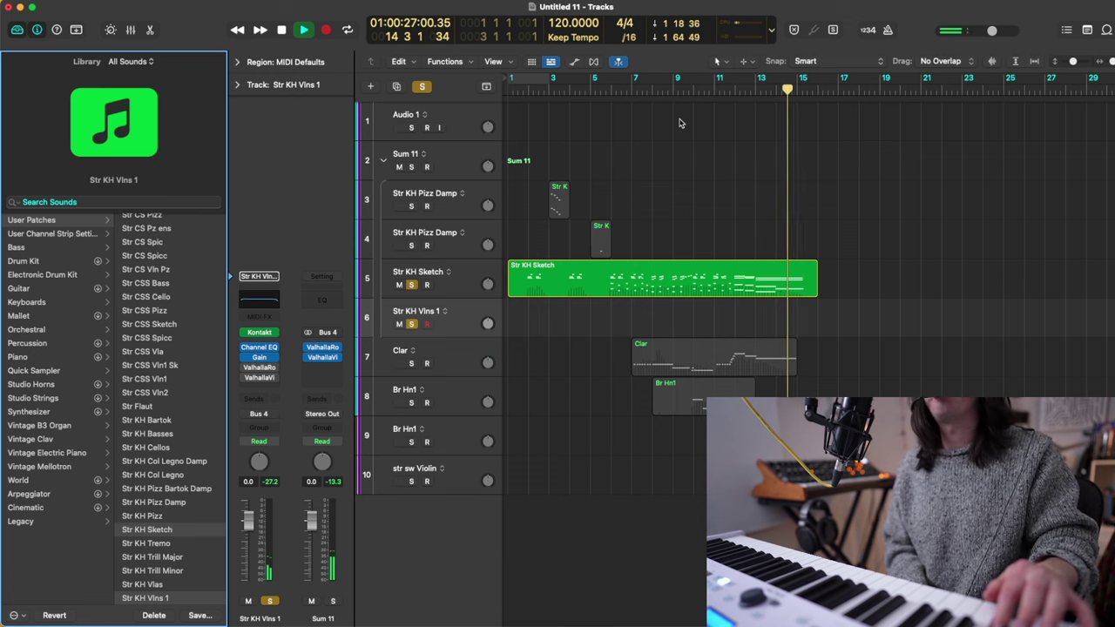
Step: Capture the violin line as a Str KH Vlns 1 region from bar 11 to bar 16 and select the Str KH Sketch region
key("space")
key("shift+r")
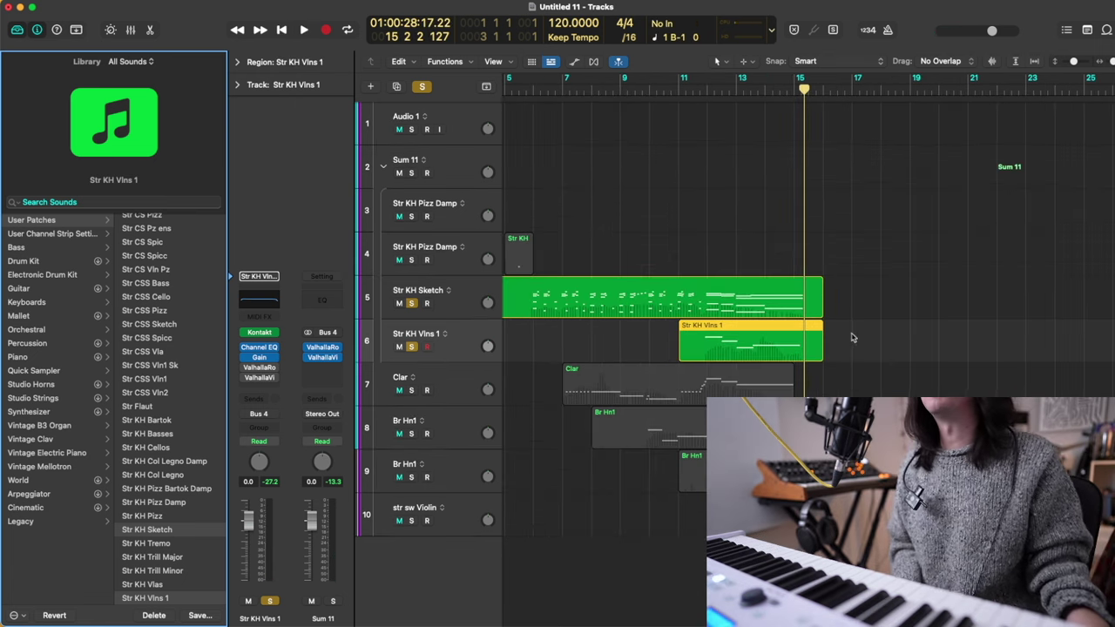
left_click(852, 336)
left_click(781, 341)
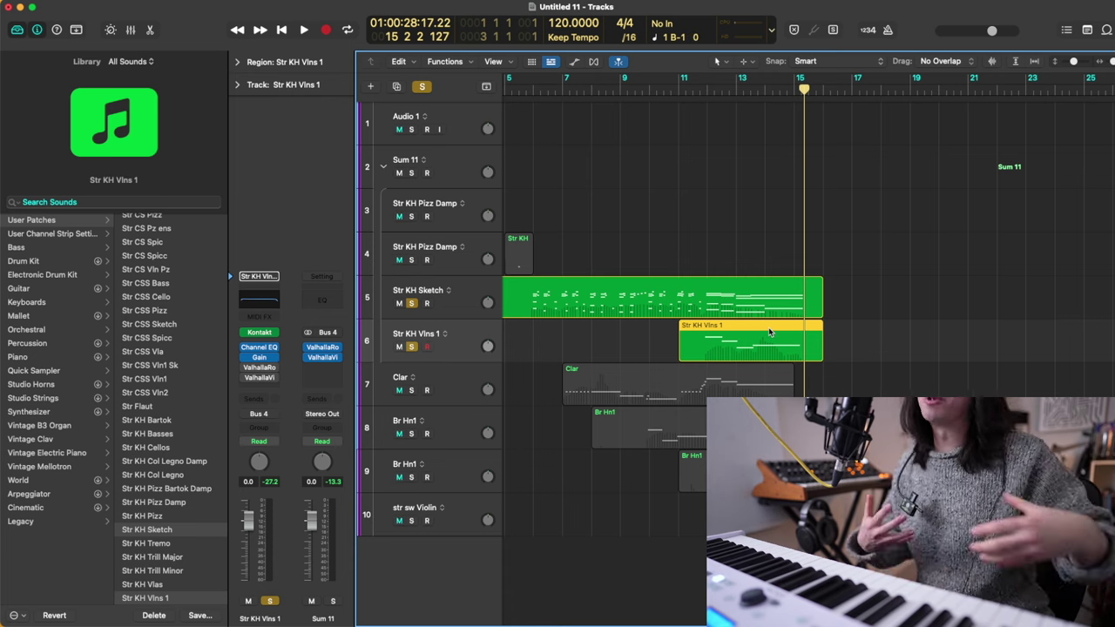
left_click(722, 298)
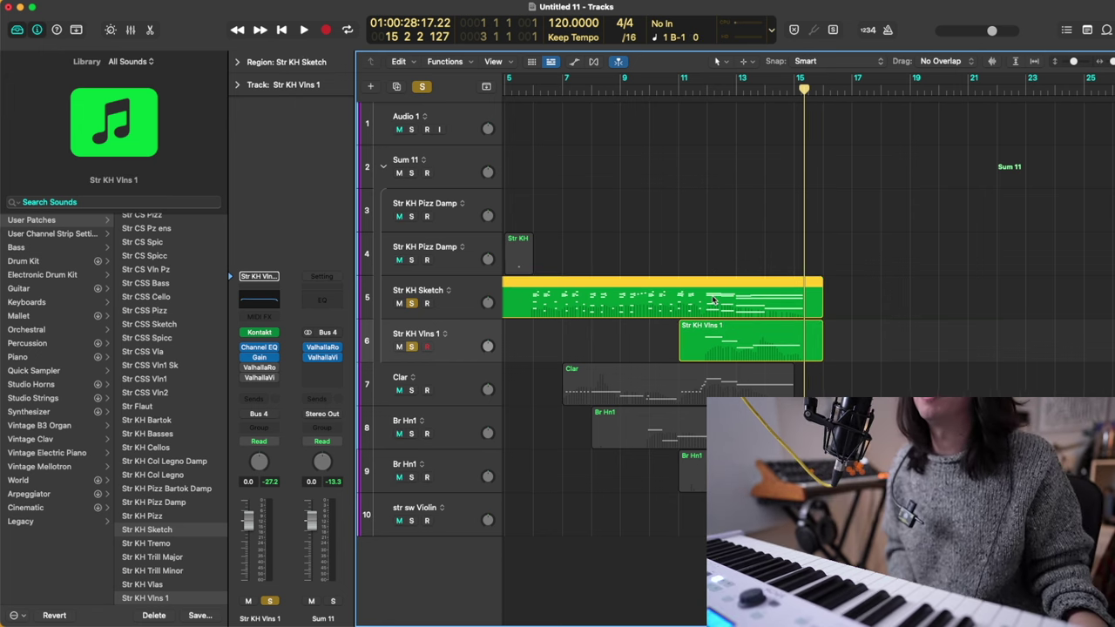
left_click_drag(707, 90, 684, 122)
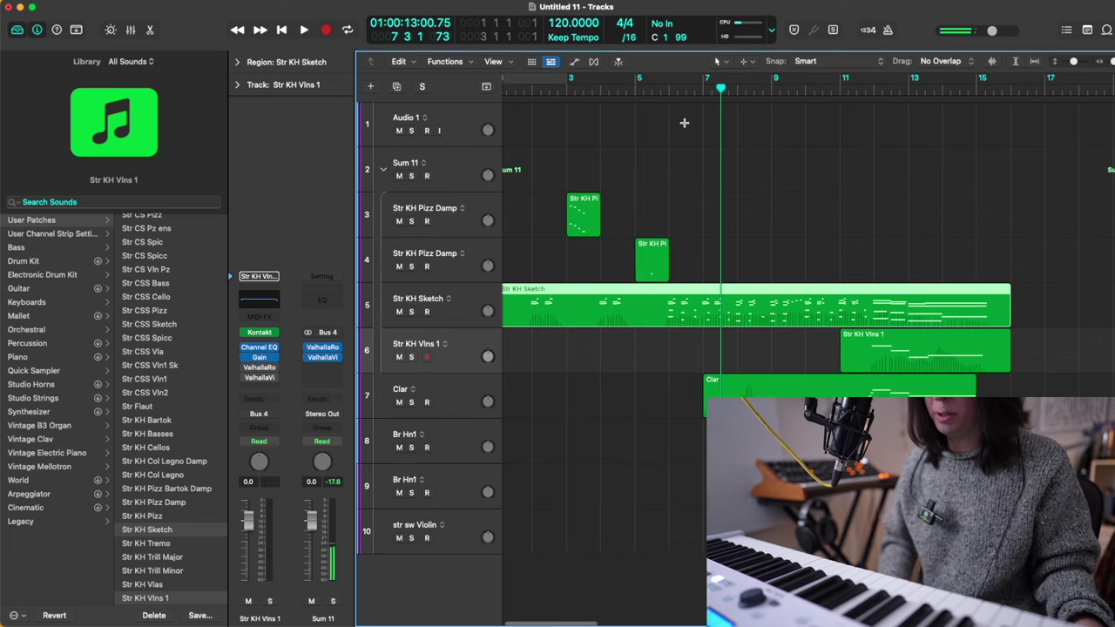
Step: Add a software instrument track and load the Pr Shakers patch on it by searching the library for pr sh
key("alt+super+s")
left_click(158, 201)
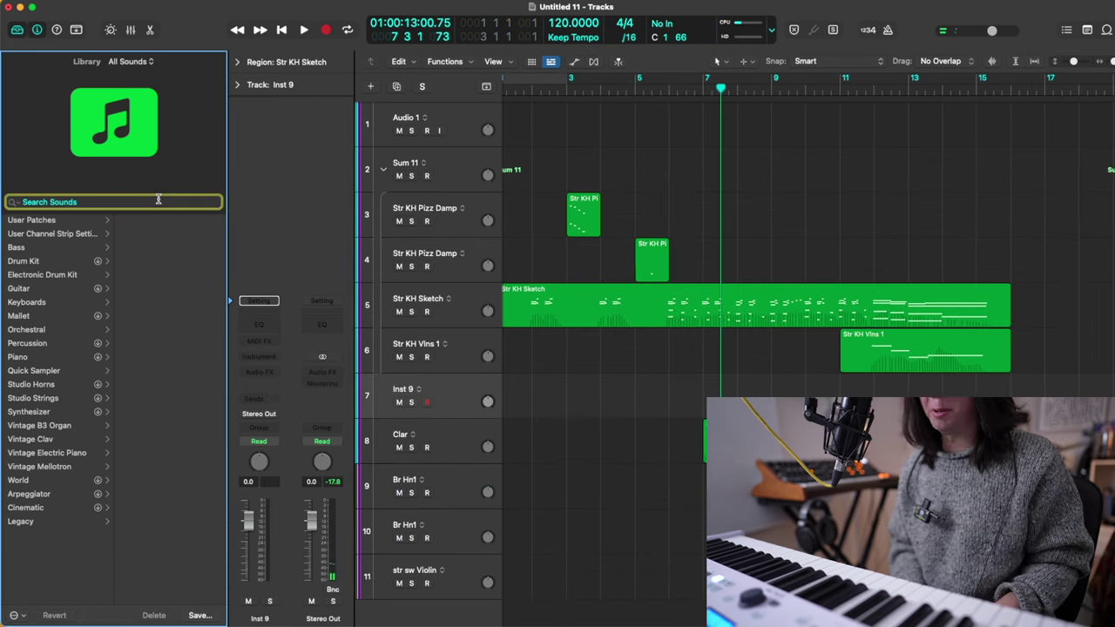
type("pr sh")
left_click(68, 244)
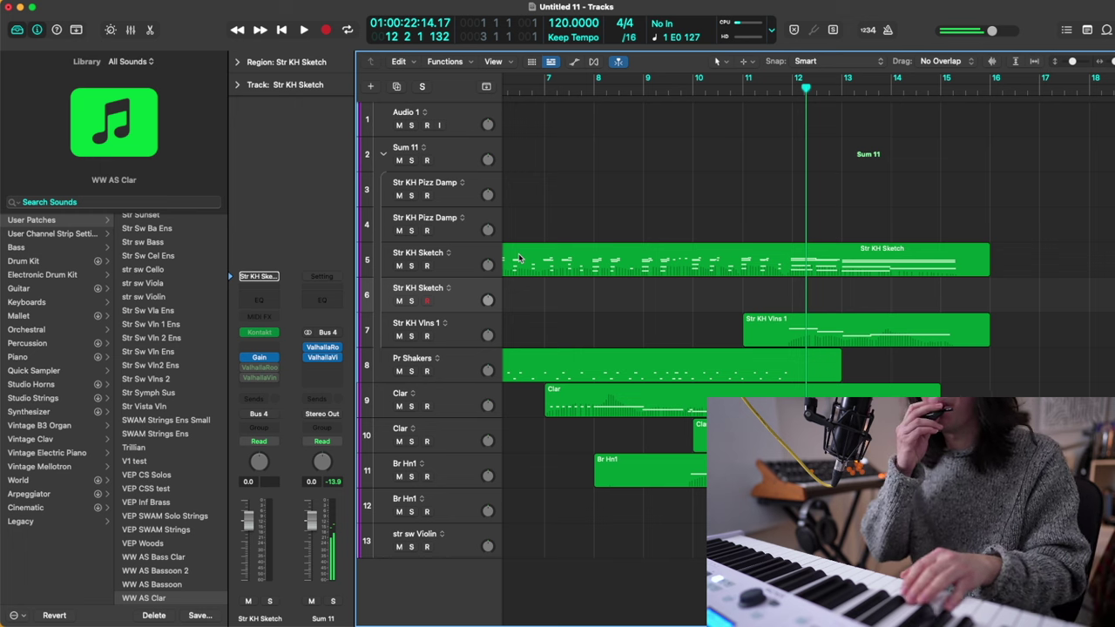
Step: Play the sketch around bars 12 and 13 and examine the sustained Str KH Sketch chord notes there in the Piano Roll
left_click(512, 277)
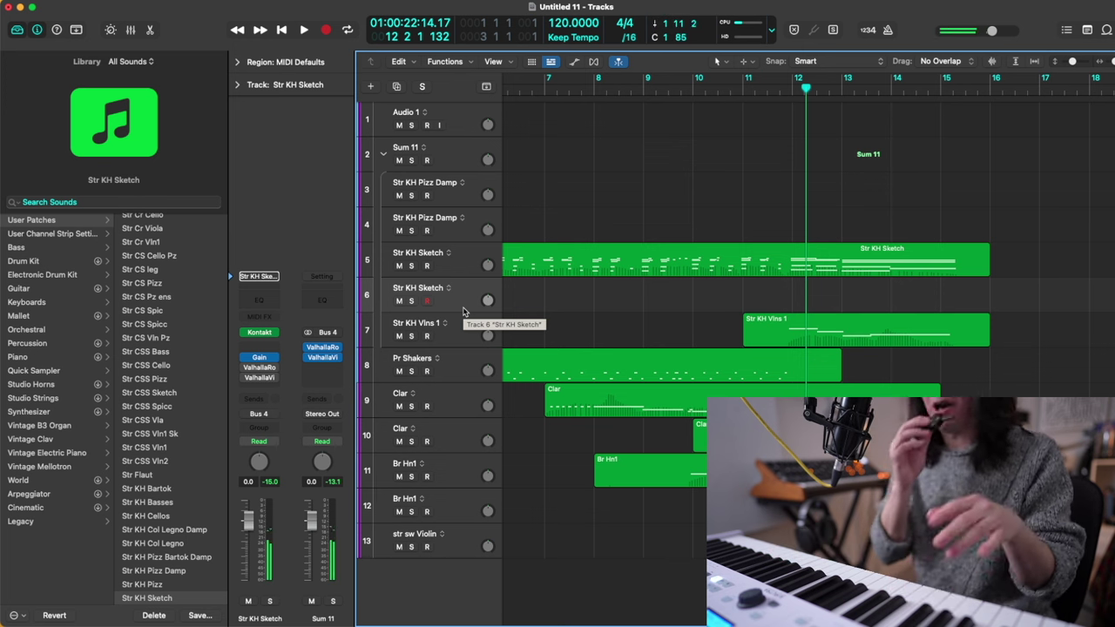
key("space")
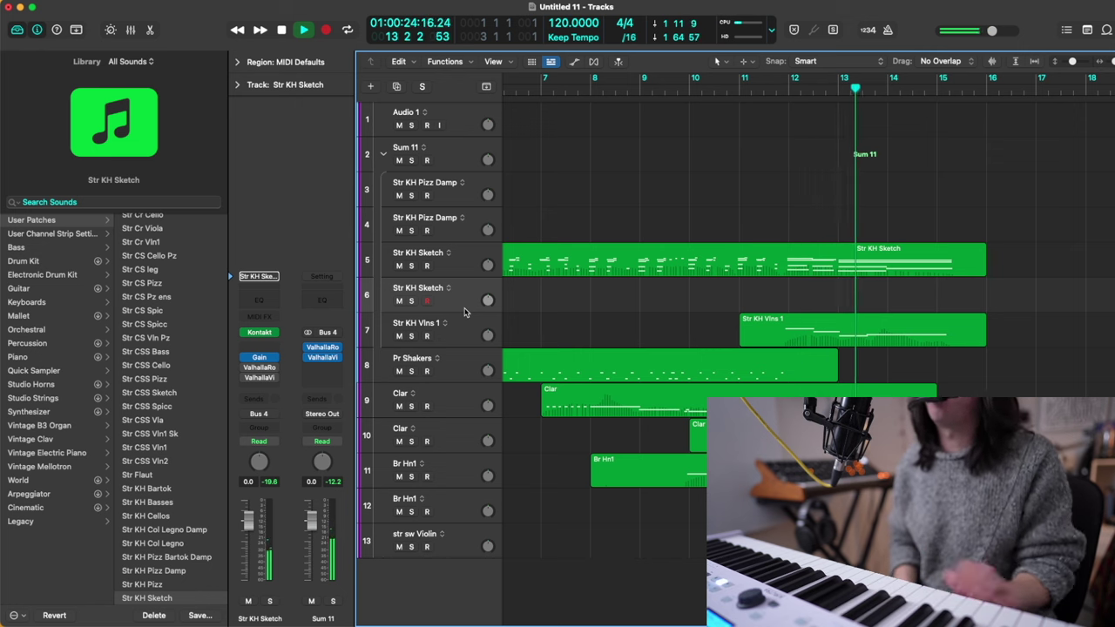
key("space")
double_click(725, 267)
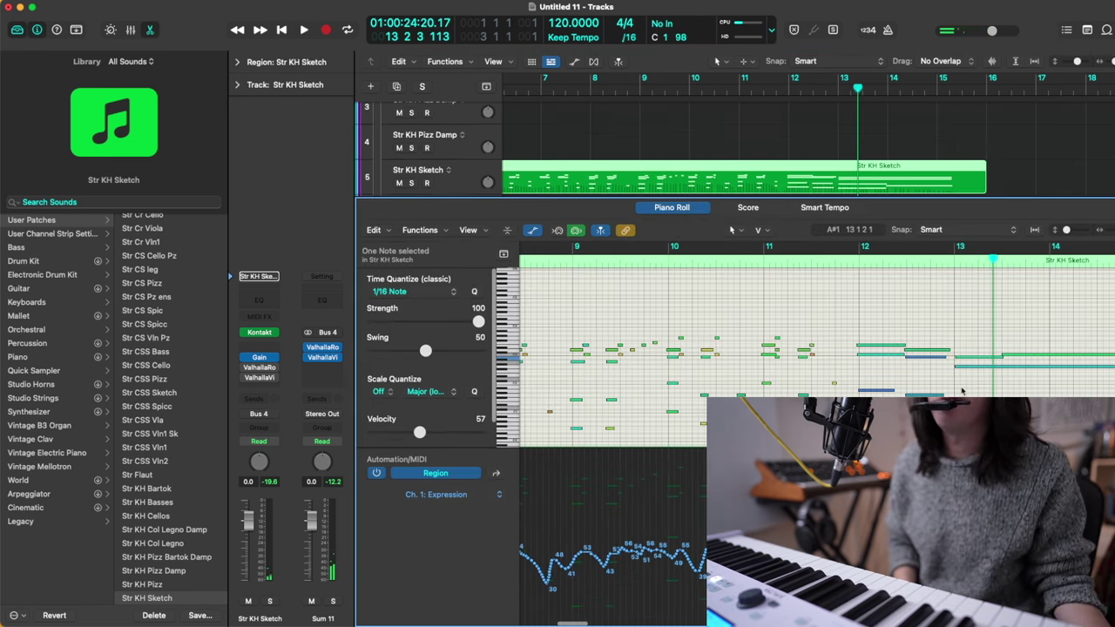
left_click(874, 391)
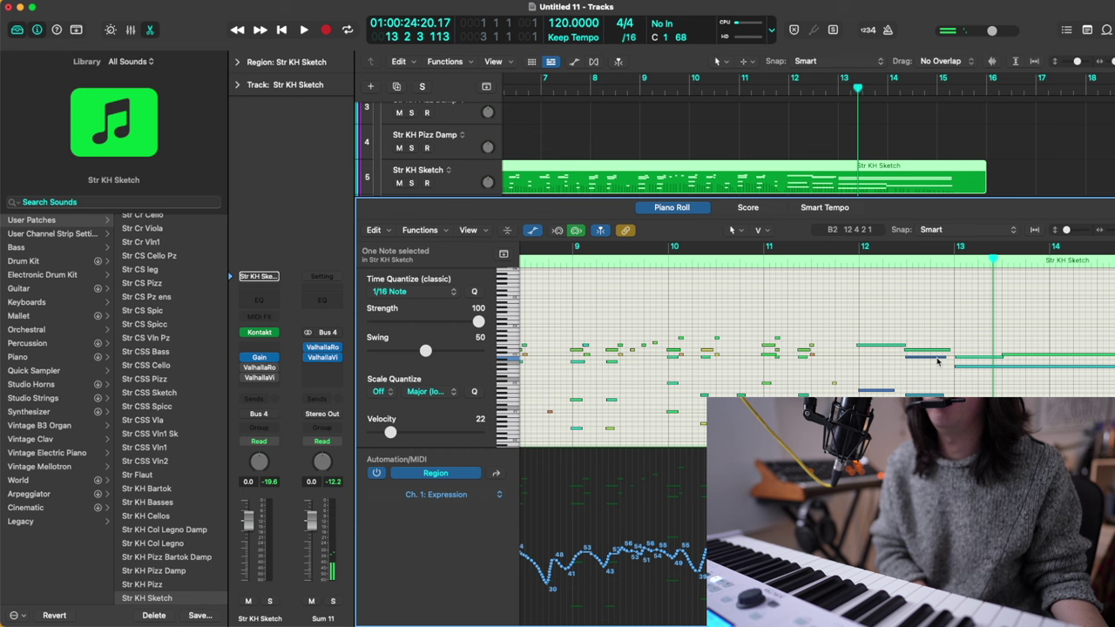
key("e")
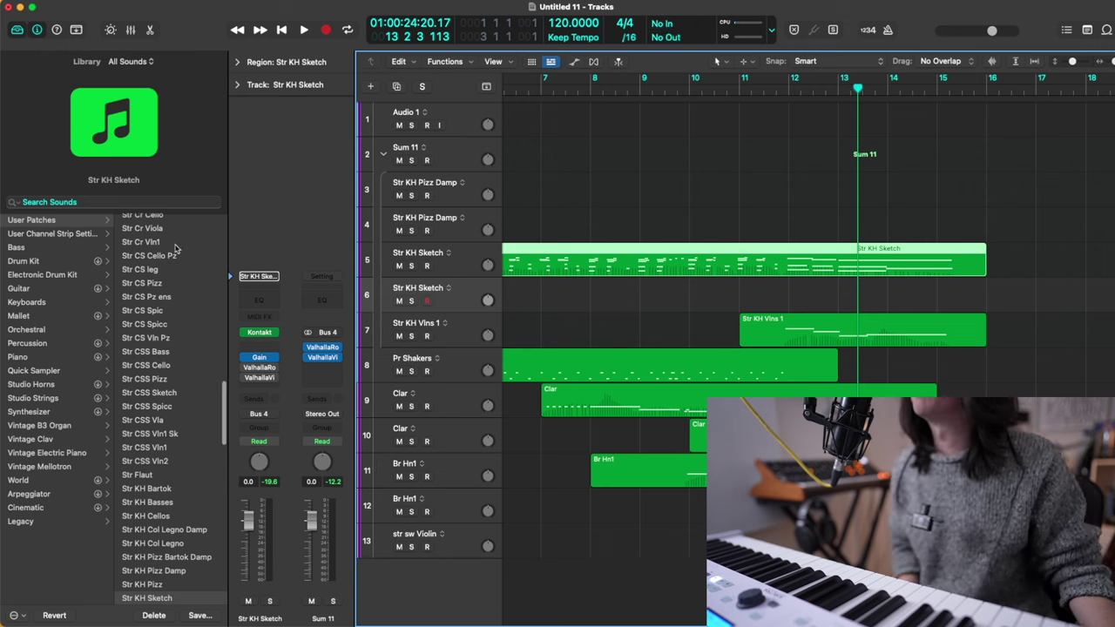
Step: Load the Str KH Vlas patch on the second Sketch track by searching for kh and capture a viola part from bar 10 to bar 16
left_click(164, 202)
type("kh")
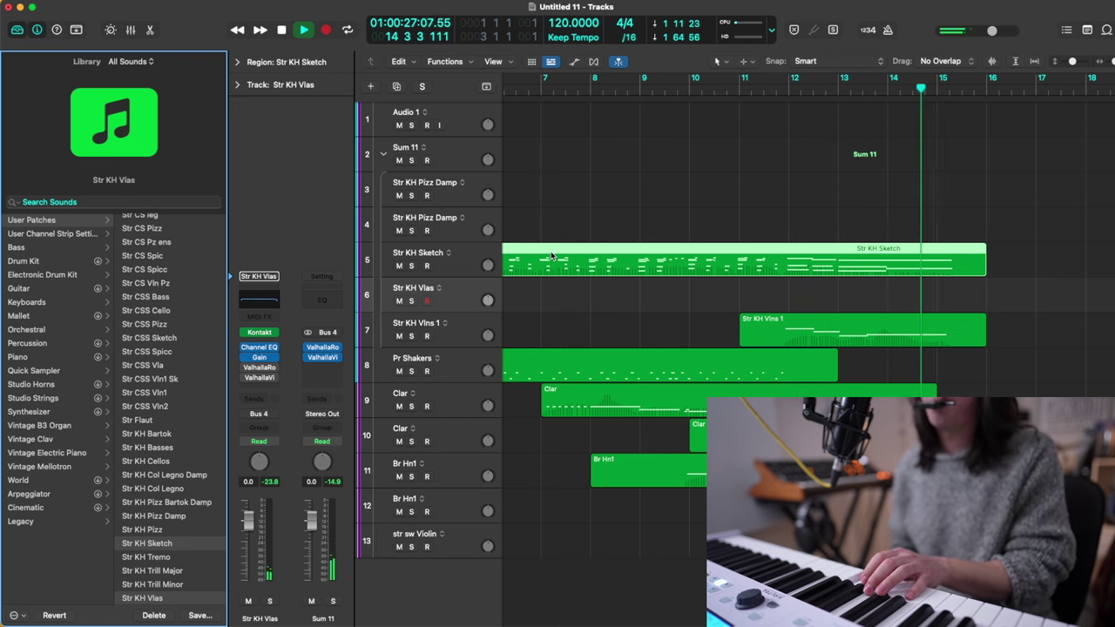
key("shift+r")
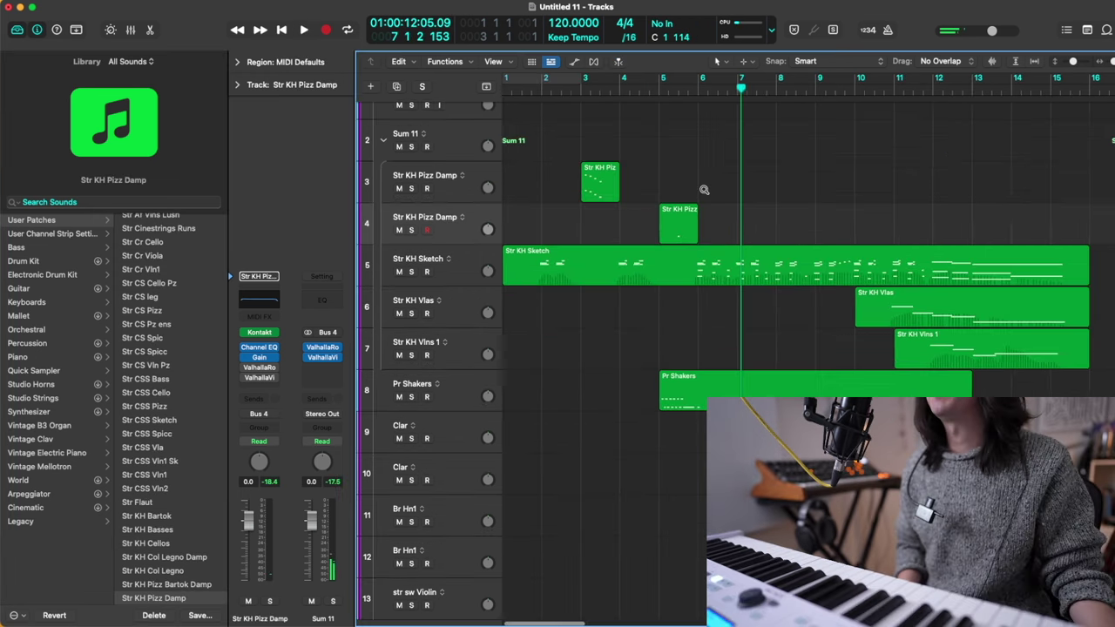
Step: Mute the bar 5 pizzicato region and load Spitfire Chamber Strings e - Basses - Short Pizzicato in Kontakt on a new track
left_click(632, 239)
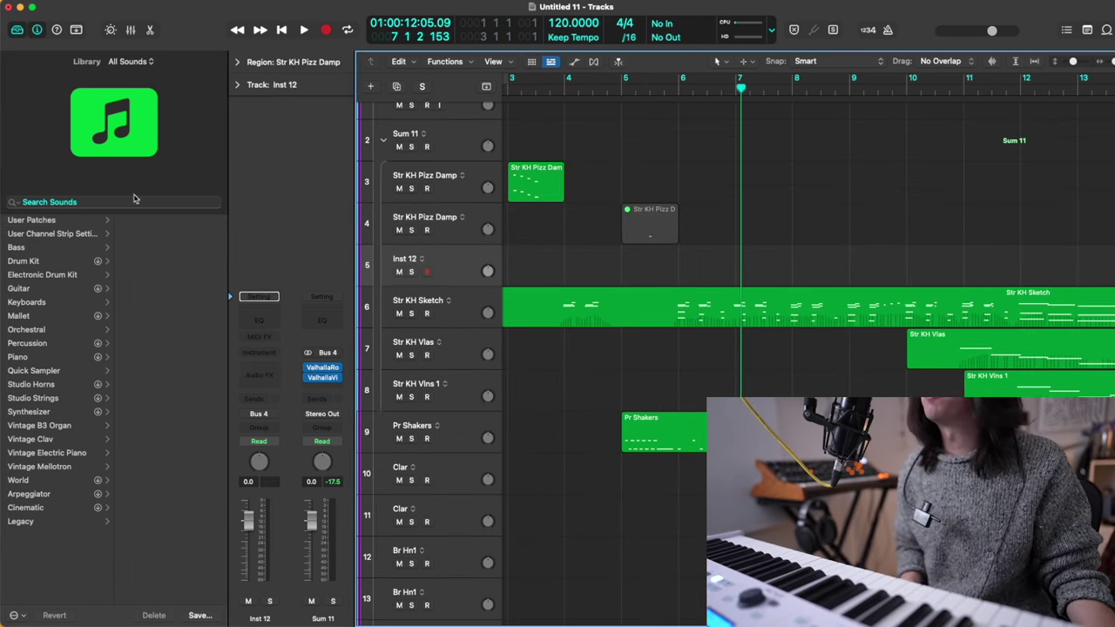
left_click(174, 202)
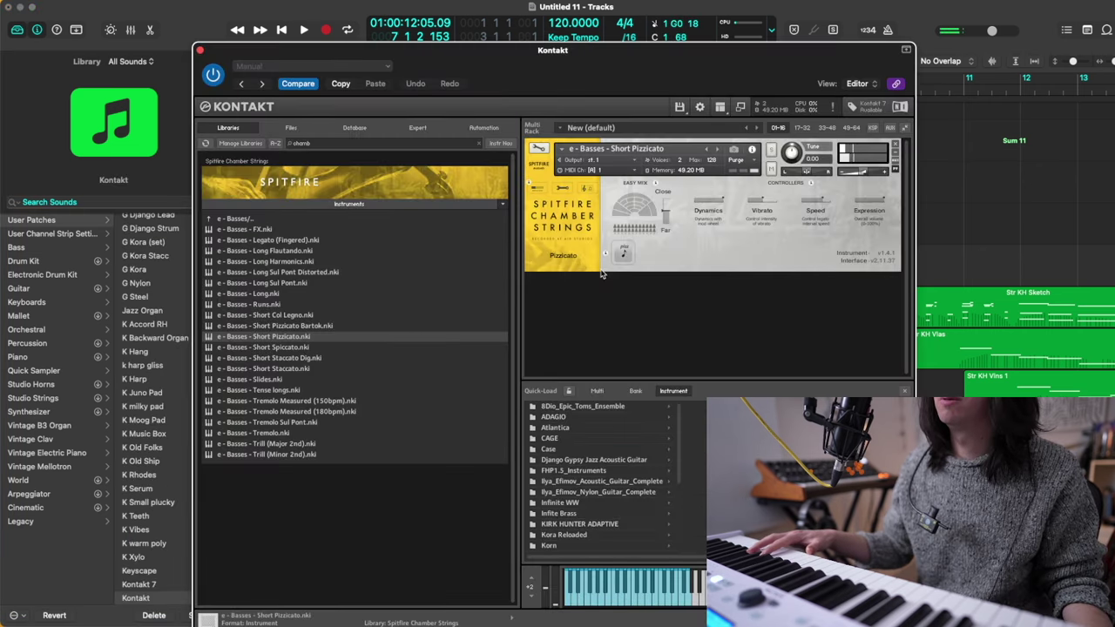
left_click(200, 49)
Step: Play along from around bar 5 and capture a single bass pizzicato note as a Kontakt region in bar 5
key("space")
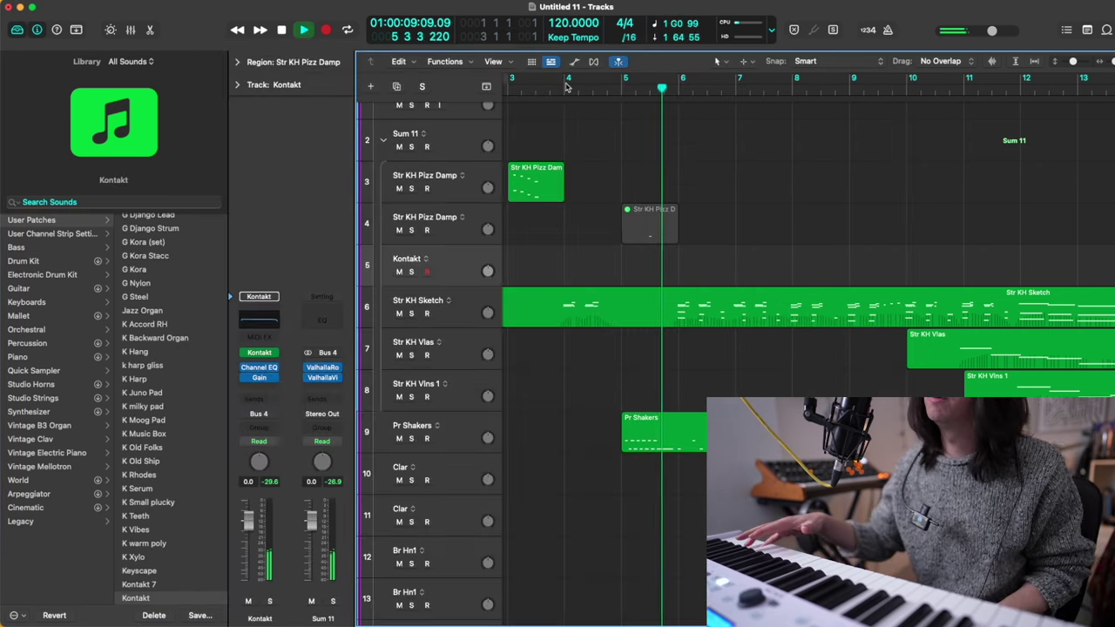
key("space")
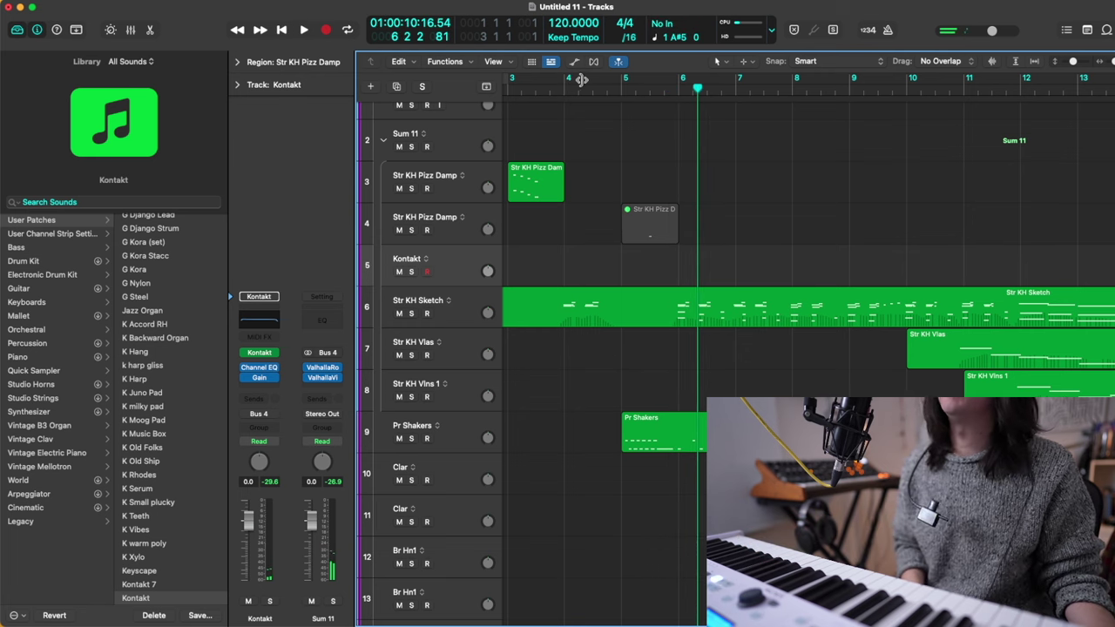
key("shift+r")
scroll(712, 171, "down", 3)
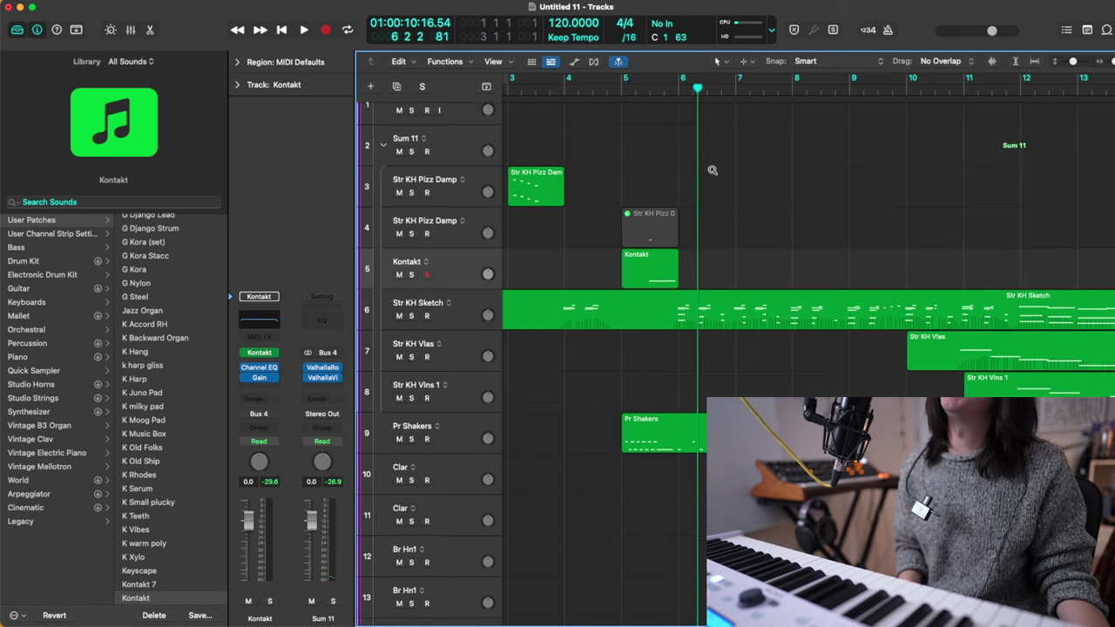
Step: Play the arrangement back from just before bar 5, and play the whole sketch from the beginning to about bar 15
left_click(618, 93)
key("space")
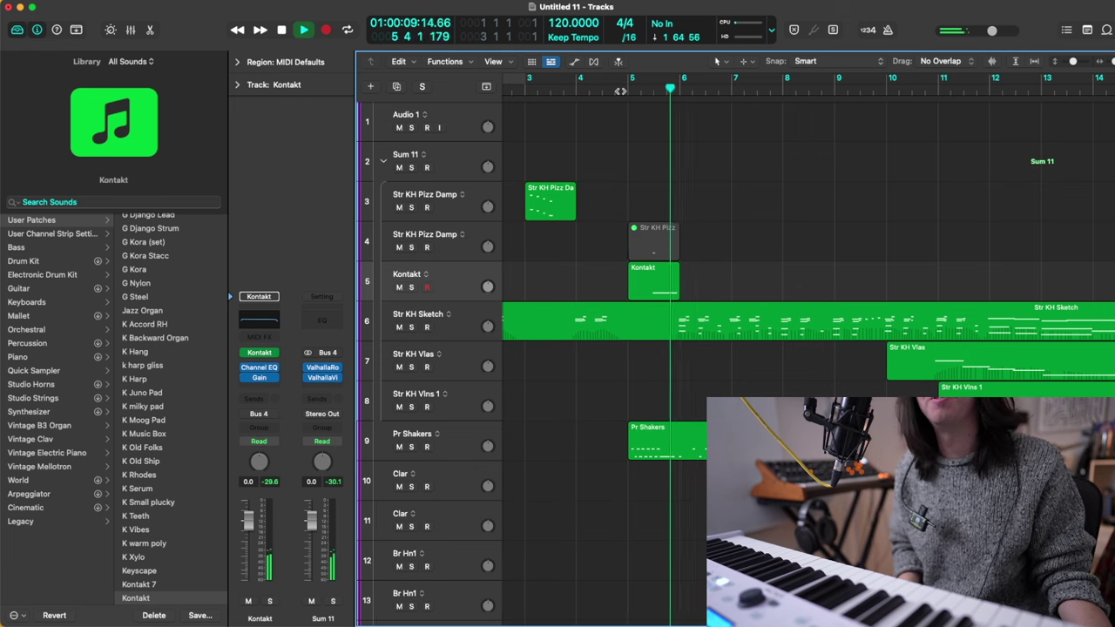
scroll(710, 135, "down", 2)
scroll(711, 142, "down", 1)
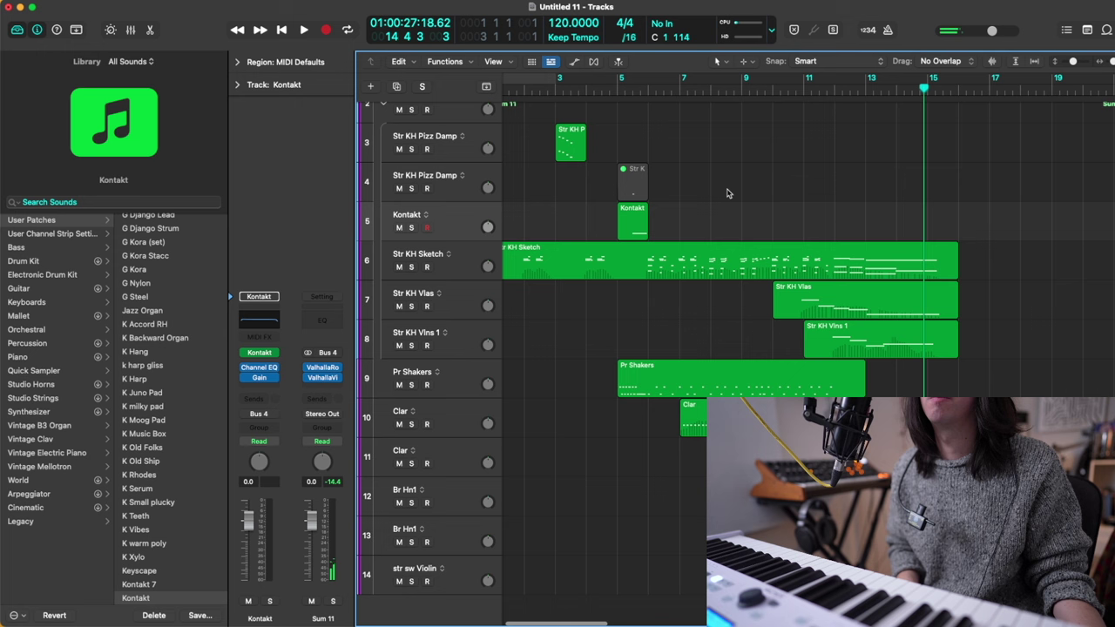
key("Return")
key("space")
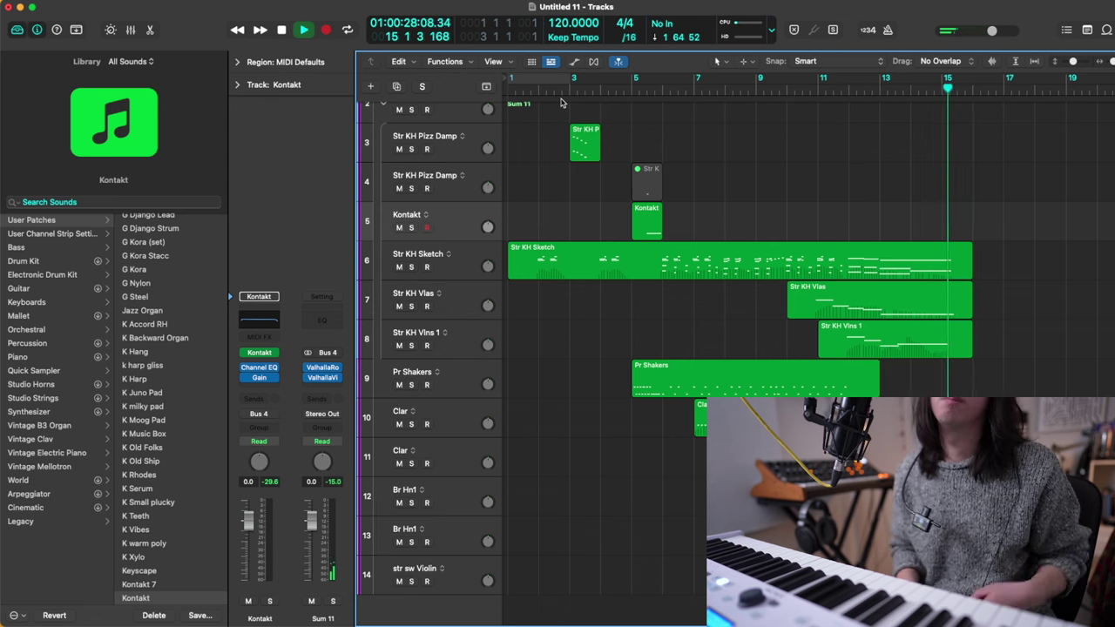
key("space")
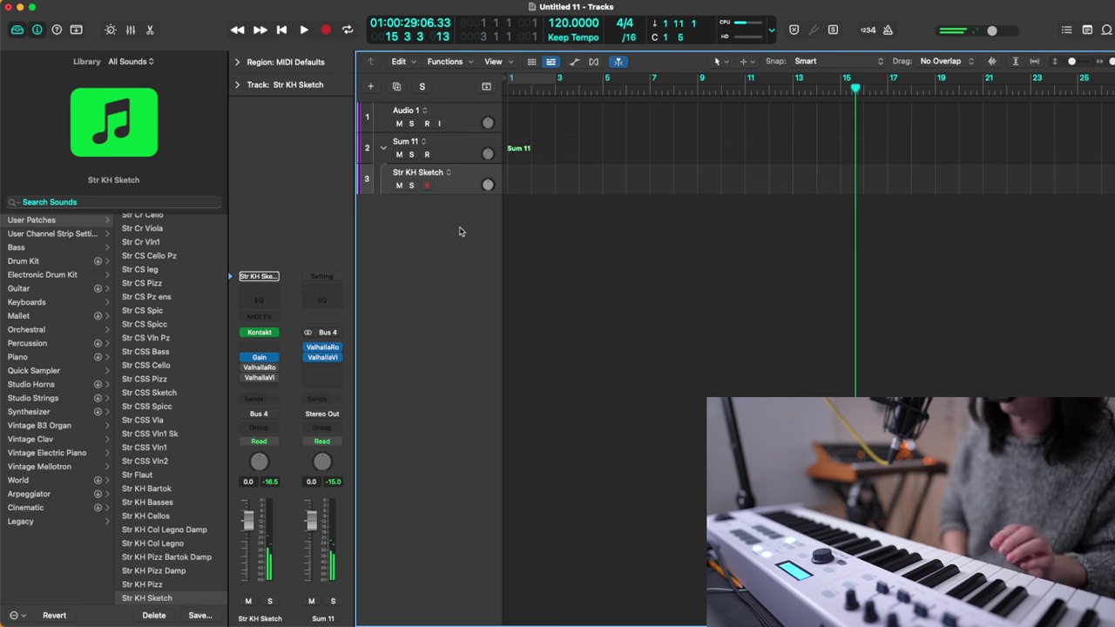
Step: Play a string melody to the metronome on the Str KH Sketch track and capture it as a region from bar 1 to bar 8
key("space")
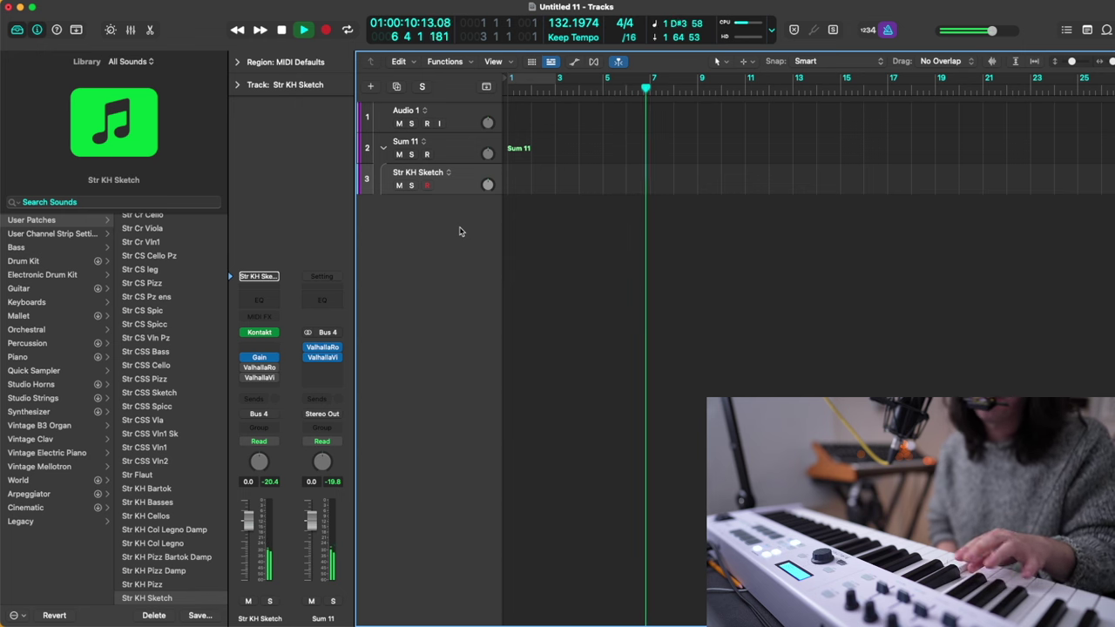
key("space")
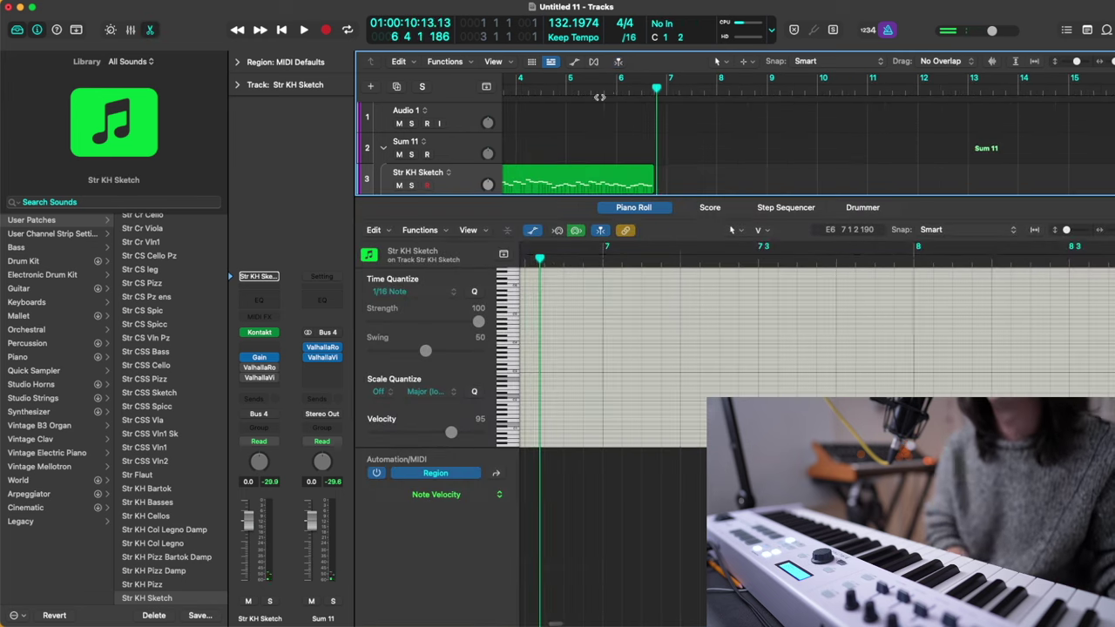
left_click(596, 95)
key("space")
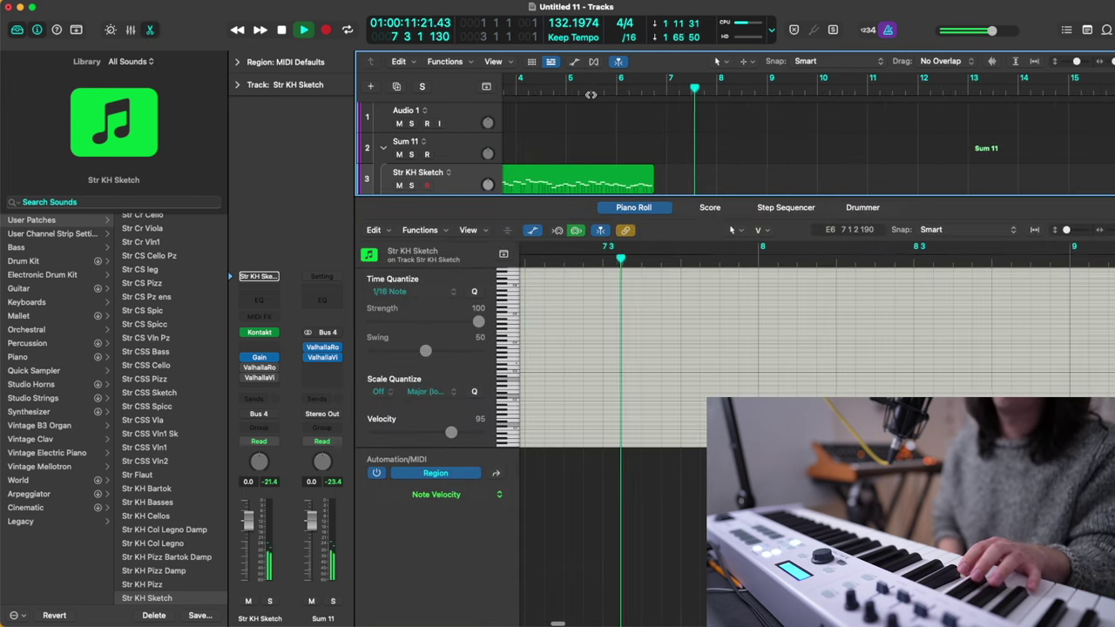
key("space")
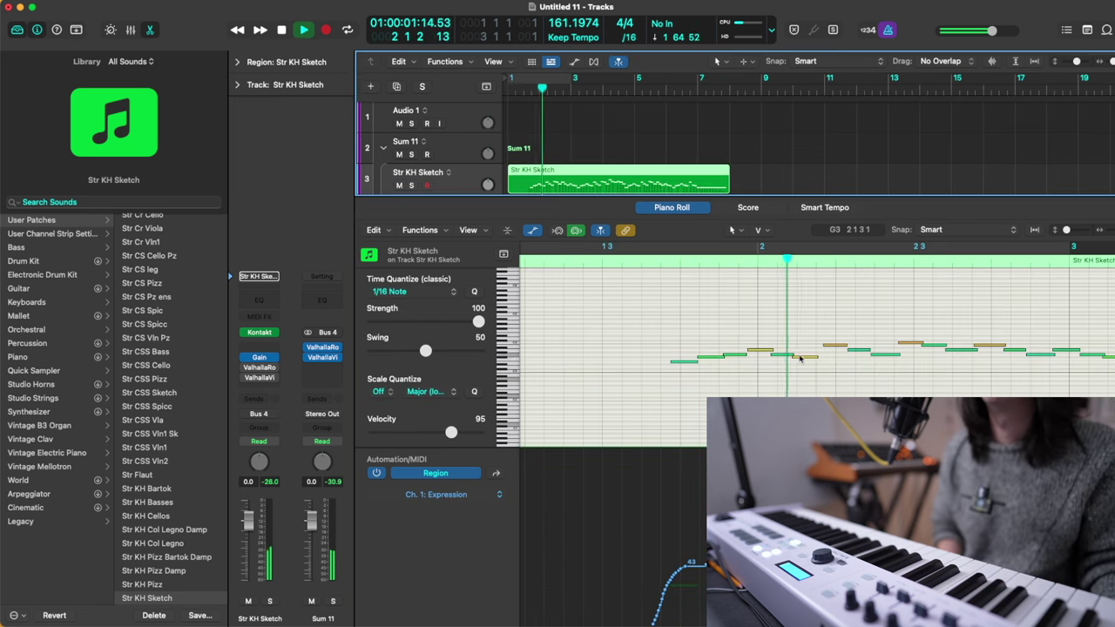
Step: Slightly lengthen all notes of the Str KH Sketch melody region in the Piano Roll and play the result
scroll(813, 351, "up", 3)
scroll(811, 354, "right", 3)
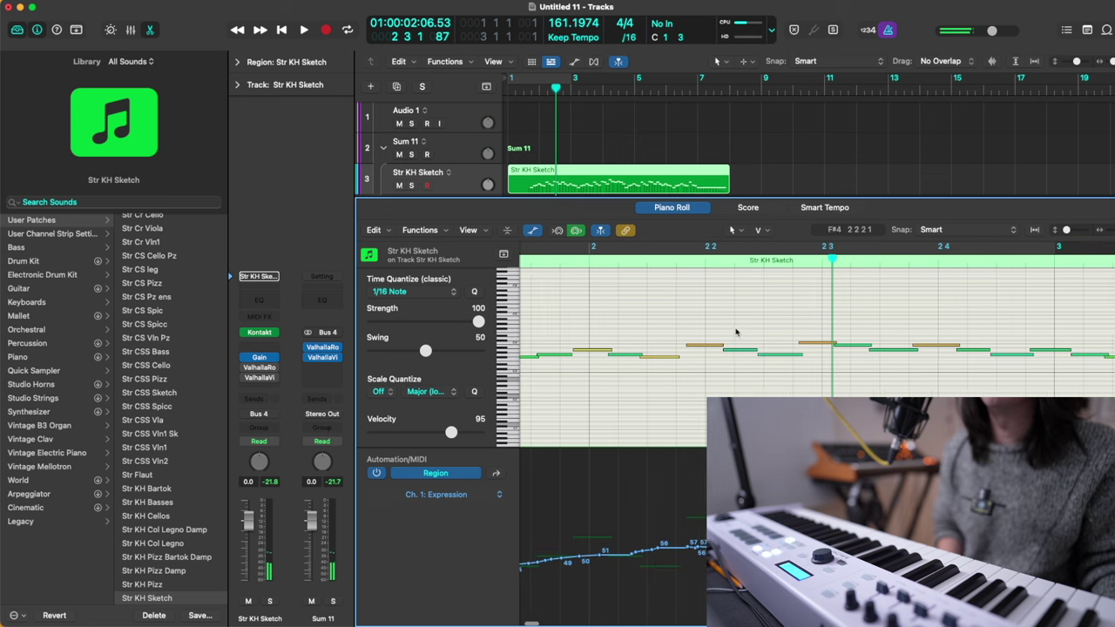
key("super+a")
left_click_drag(678, 359, 694, 360)
key("space")
scroll(764, 361, "down", 3)
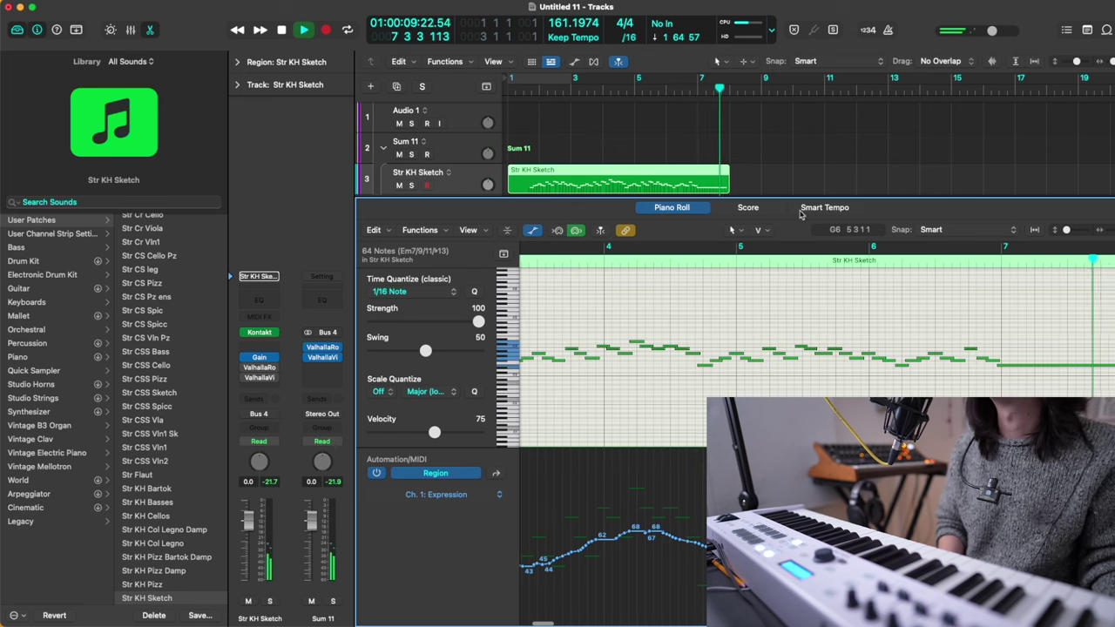
Step: Close the Piano Roll and play the melody region in the arrangement from the middle of bar 1
key("space")
left_click(549, 122)
key("e")
key("super+Right")
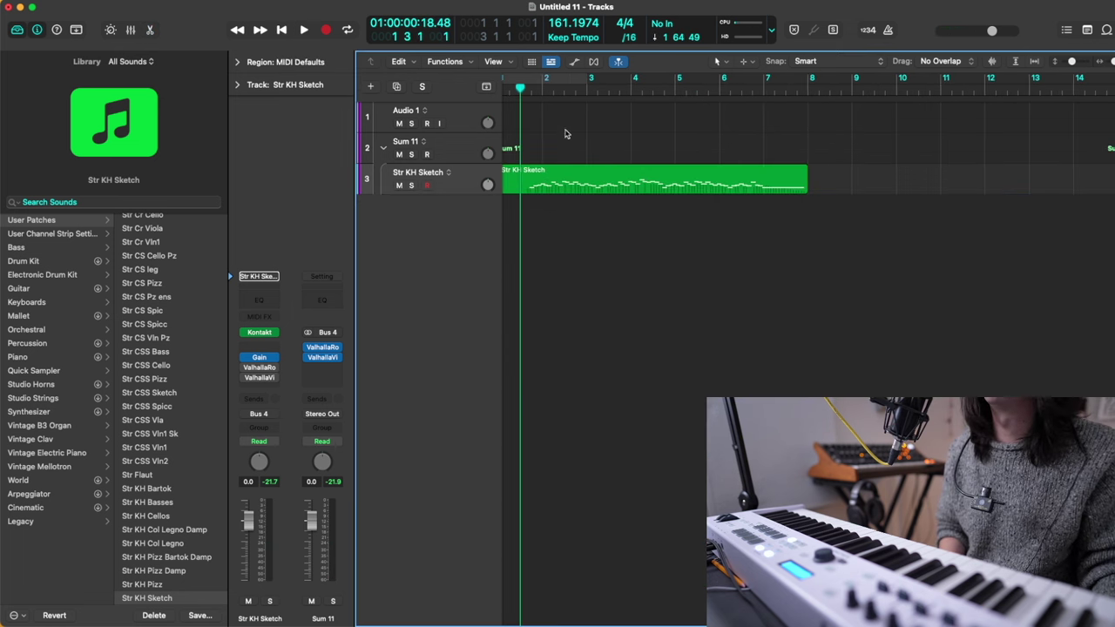
left_click(530, 90)
key("space")
Step: Duplicate the Str KH Sketch track and capture further string lines from bar 3, with sustained notes up to bar 10 on a third track
left_click(519, 190)
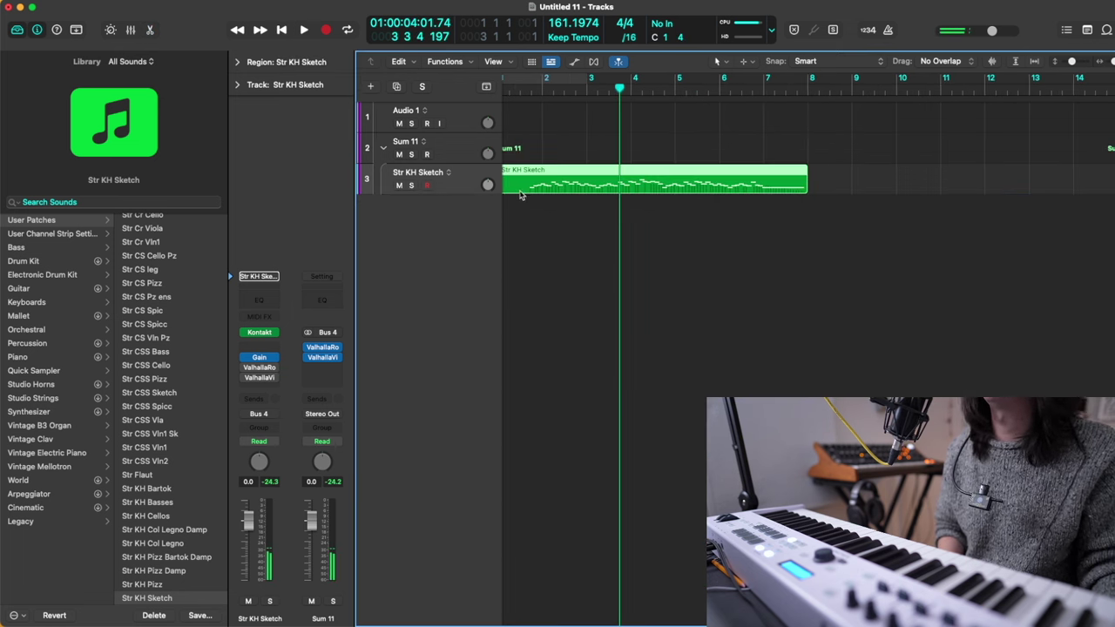
key("super+d")
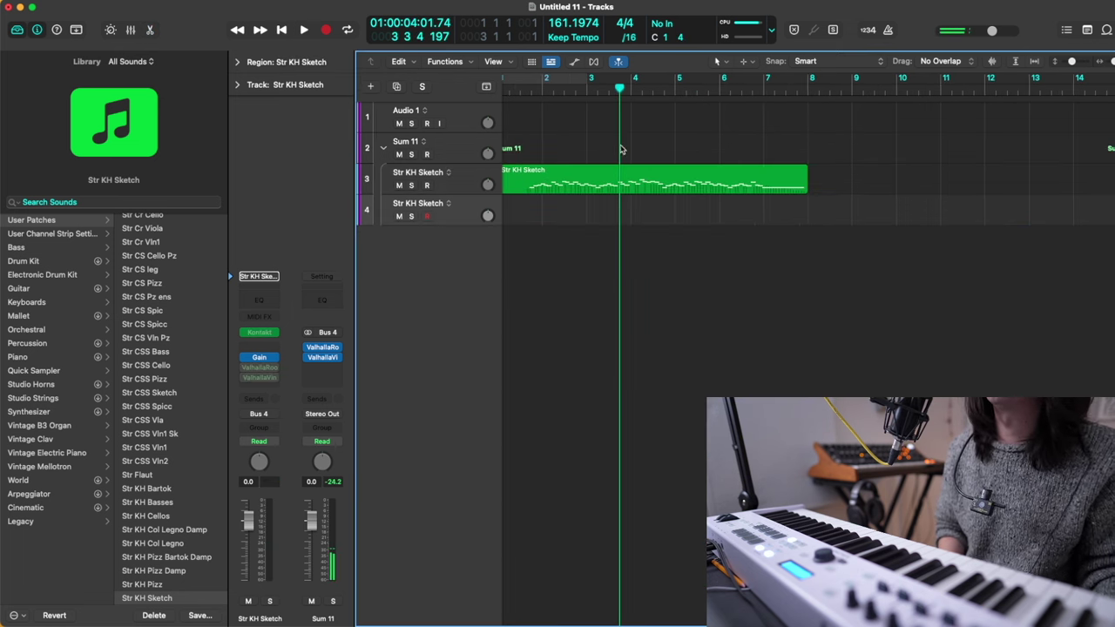
left_click(576, 89)
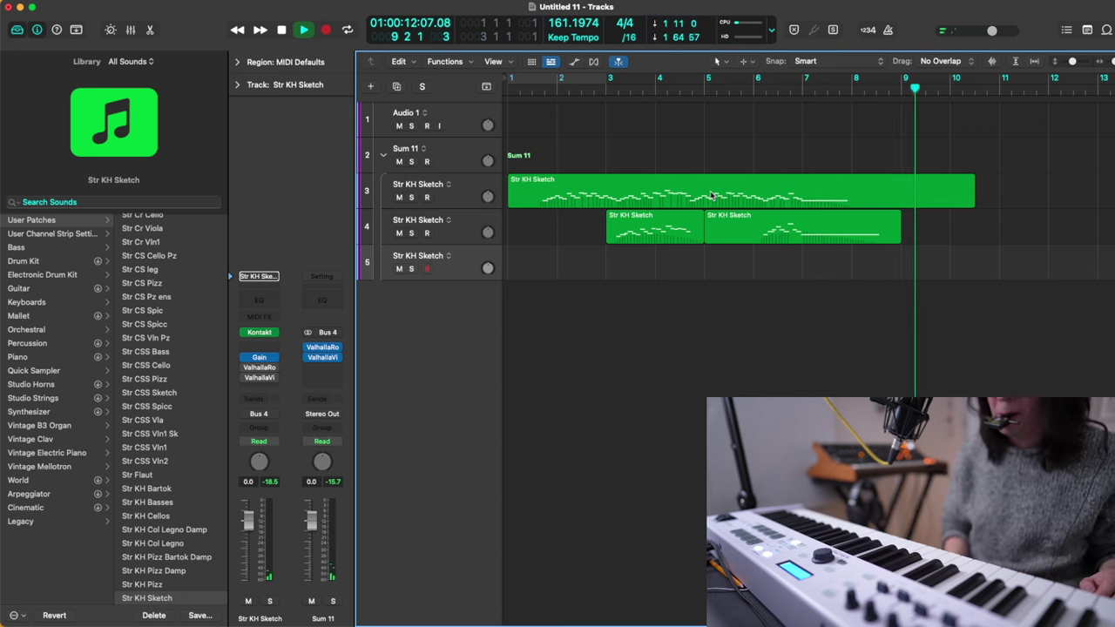
key("space")
left_click(606, 91)
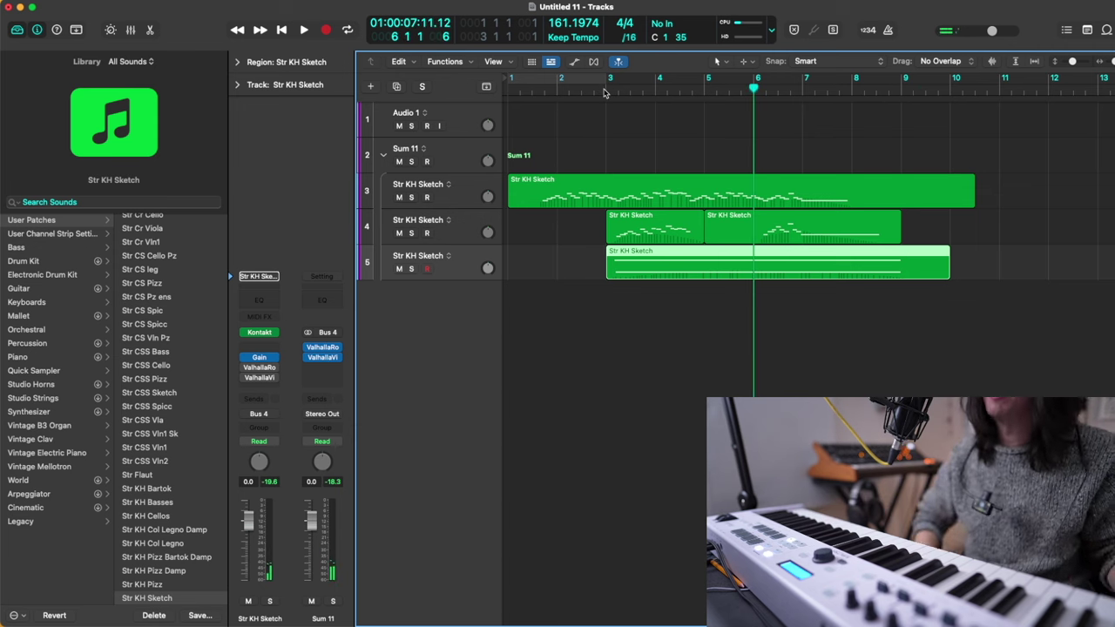
Step: Add a new software instrument track and load the Str KH Tremo patch by searching for kh tr
key("alt+super+s")
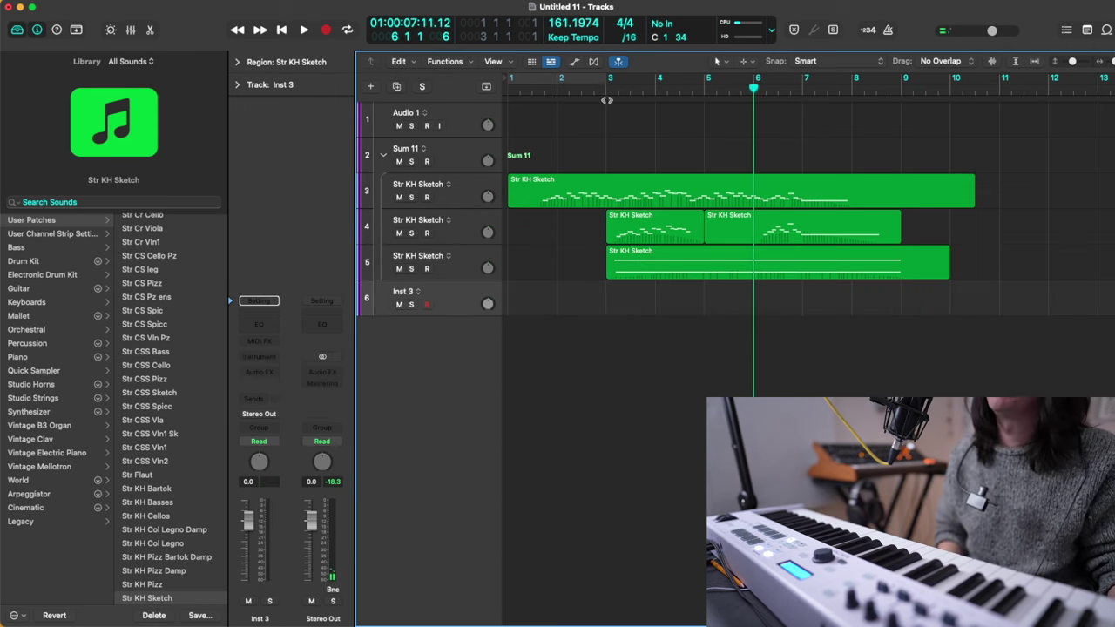
left_click(192, 198)
type("kh tr")
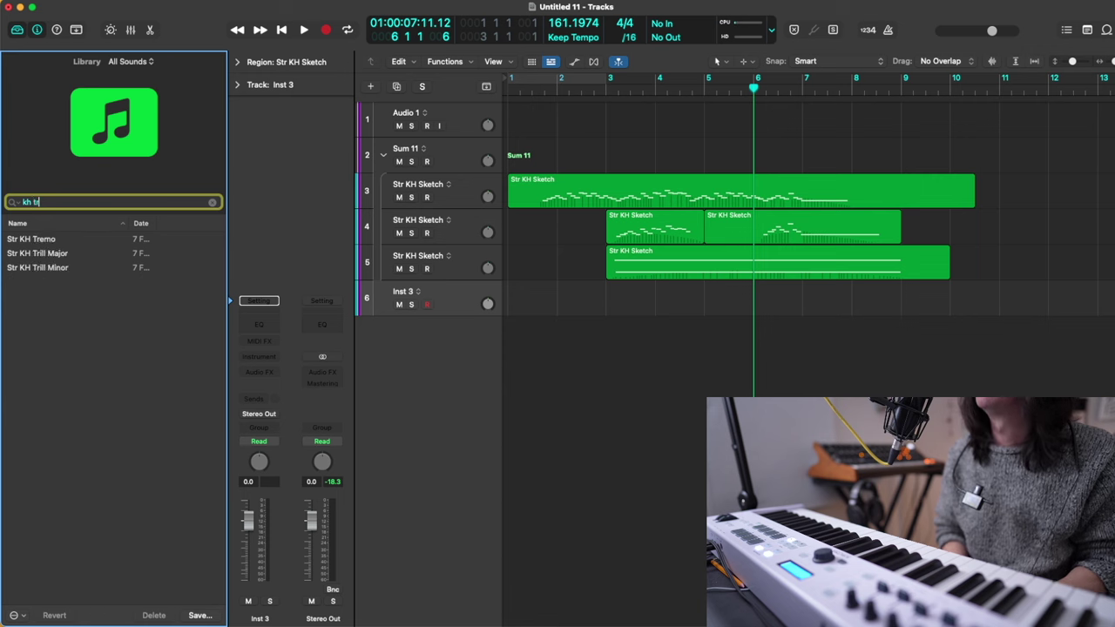
left_click(104, 241)
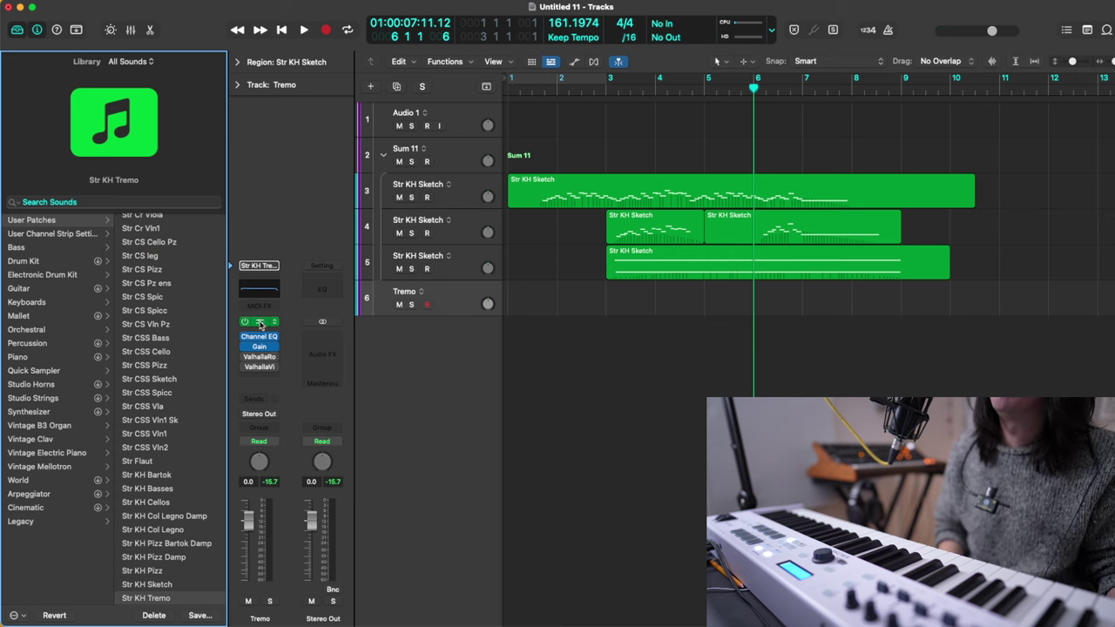
Step: Set the Tremo patch's Space to DEFAULT-1st Presbyterian Santa Monica in Kontakt and try it on the keyboard
left_click(259, 325)
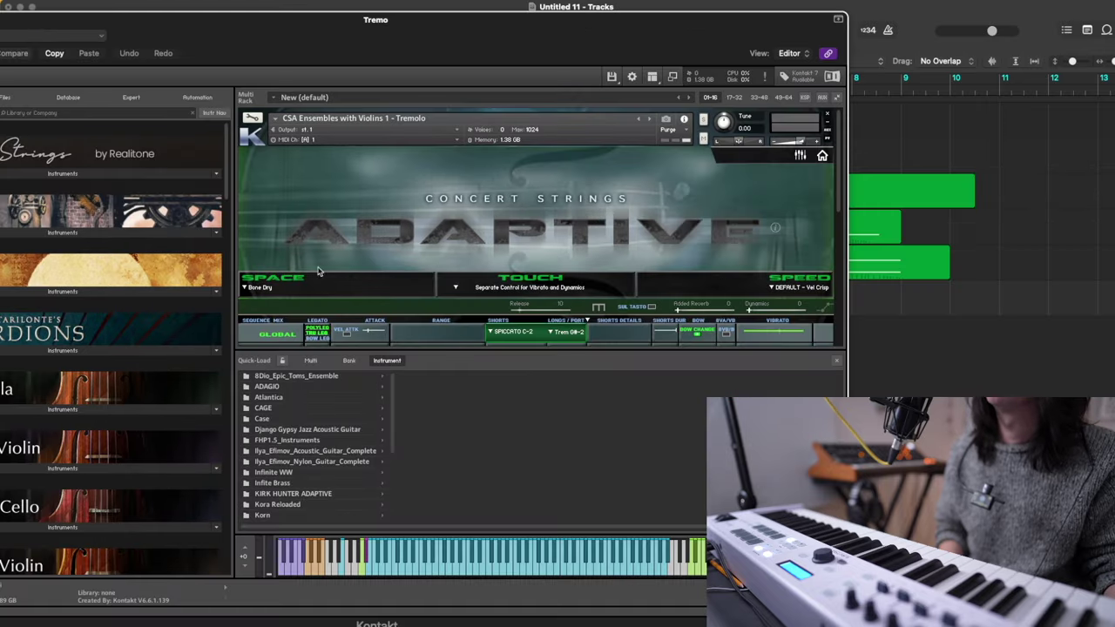
left_click(261, 289)
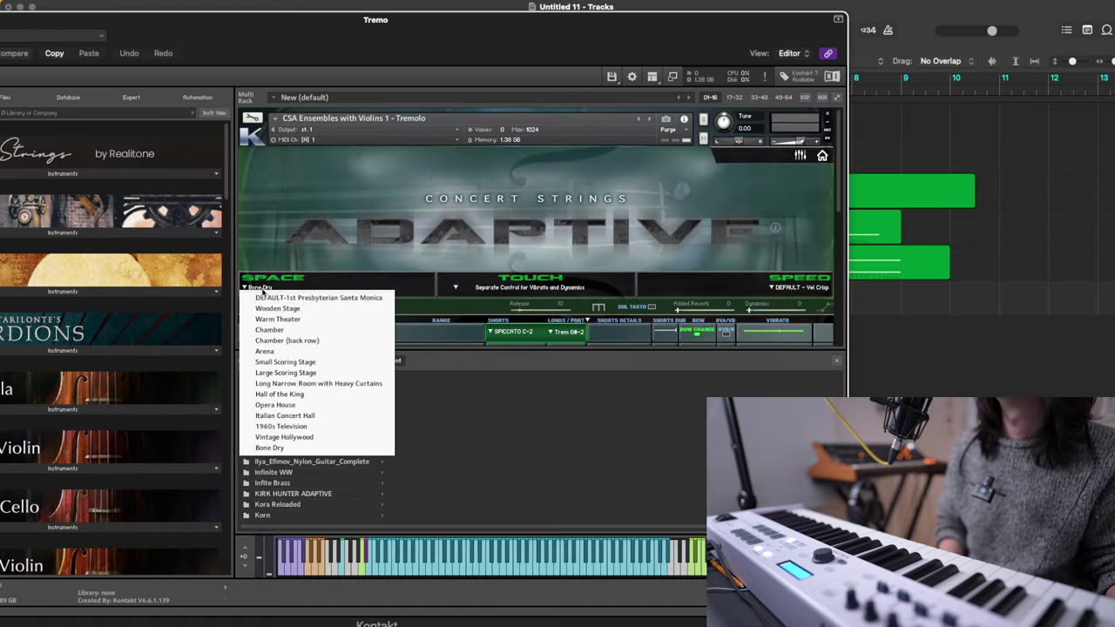
left_click(304, 298)
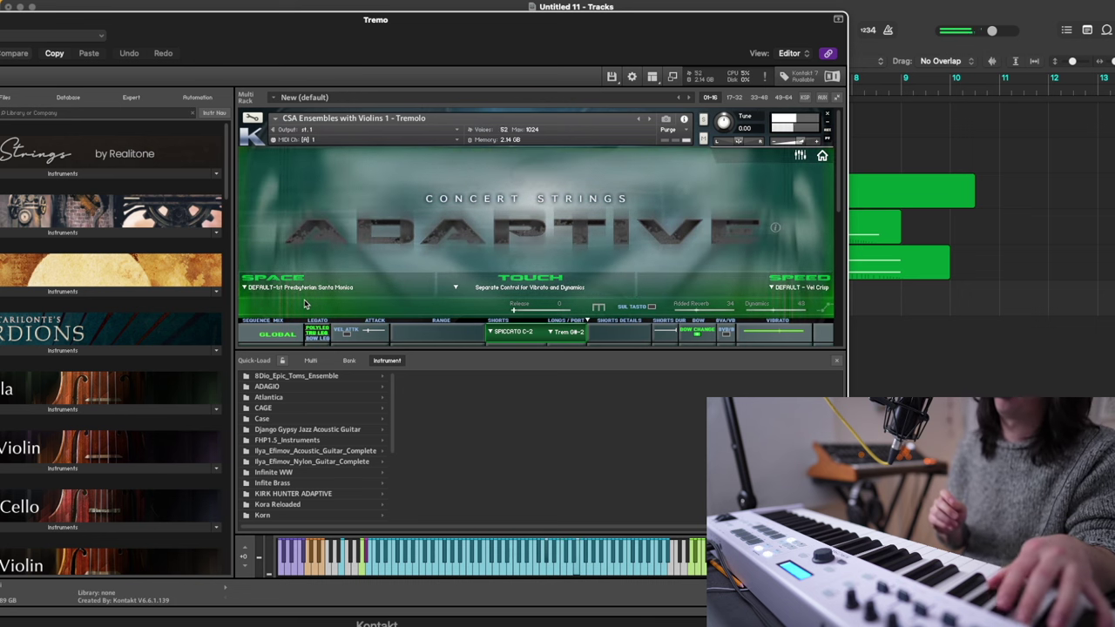
key("super+w")
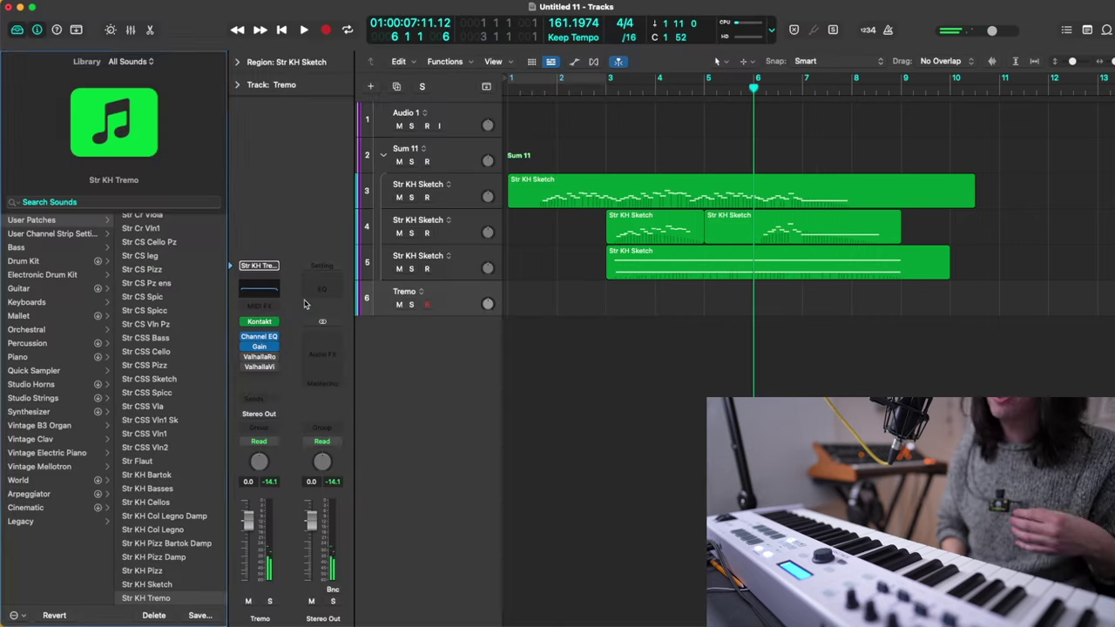
Step: Play along on the Tremo track, set its Space to Bone Dry, and capture a tremolo part from bar 5 to bar 10
double_click(643, 90)
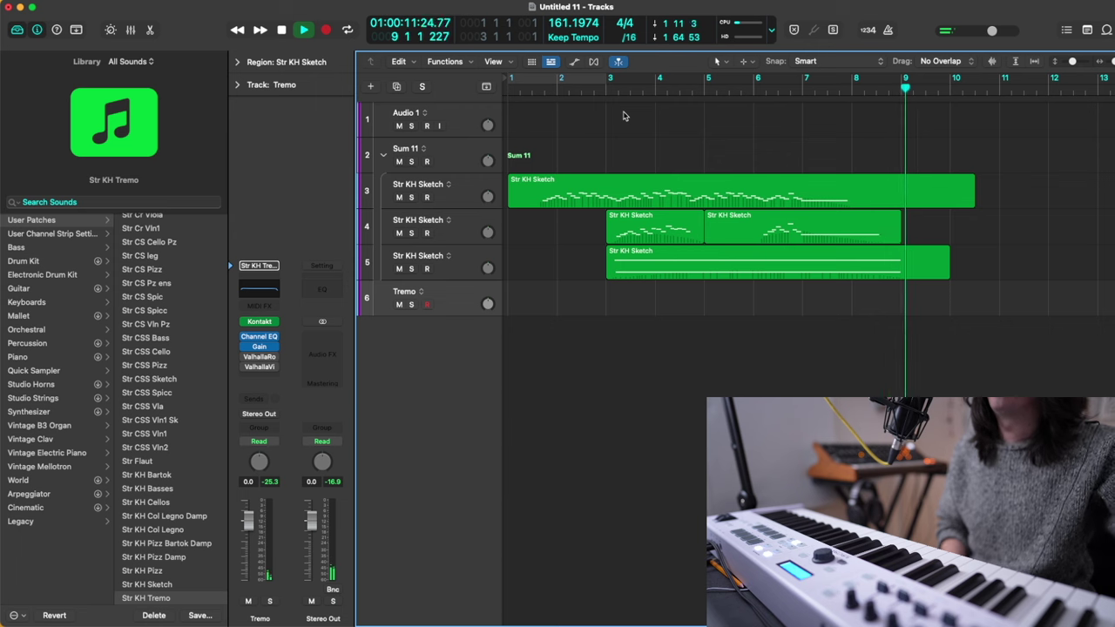
key("space")
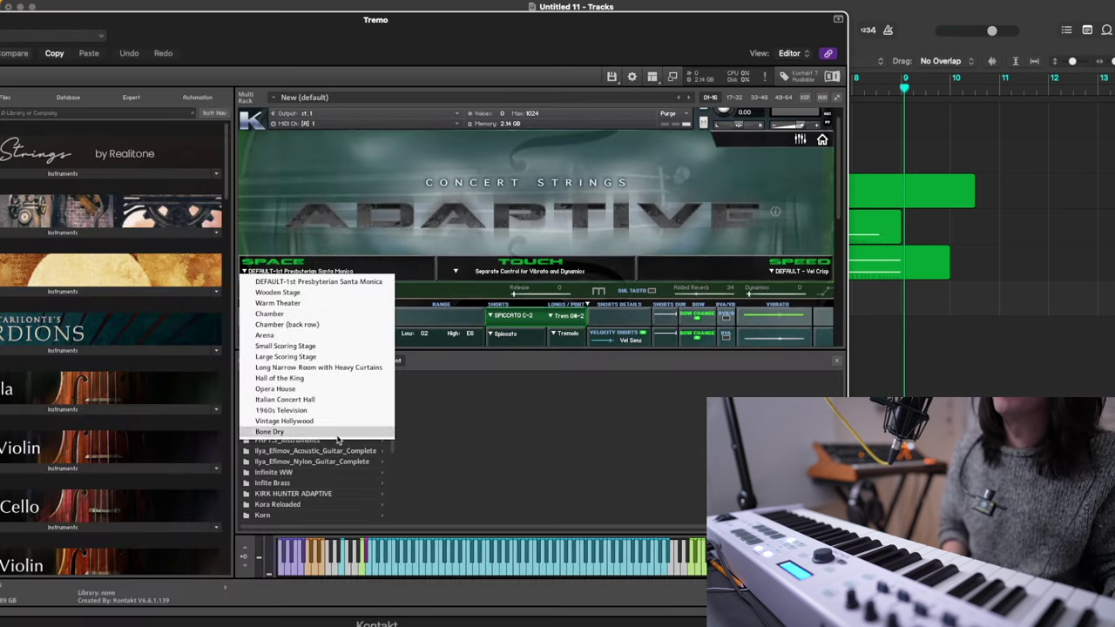
left_click(340, 431)
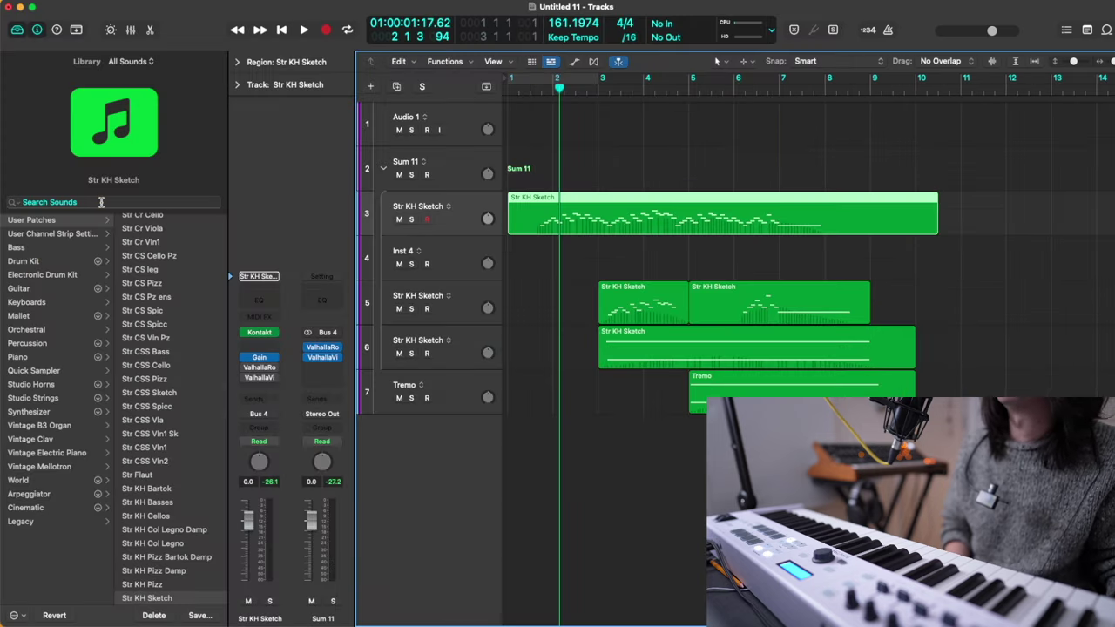
Step: Load the Str KH Vlns 1 patch on the first Sketch track by searching for kh vl
left_click(135, 201)
type("kh vl")
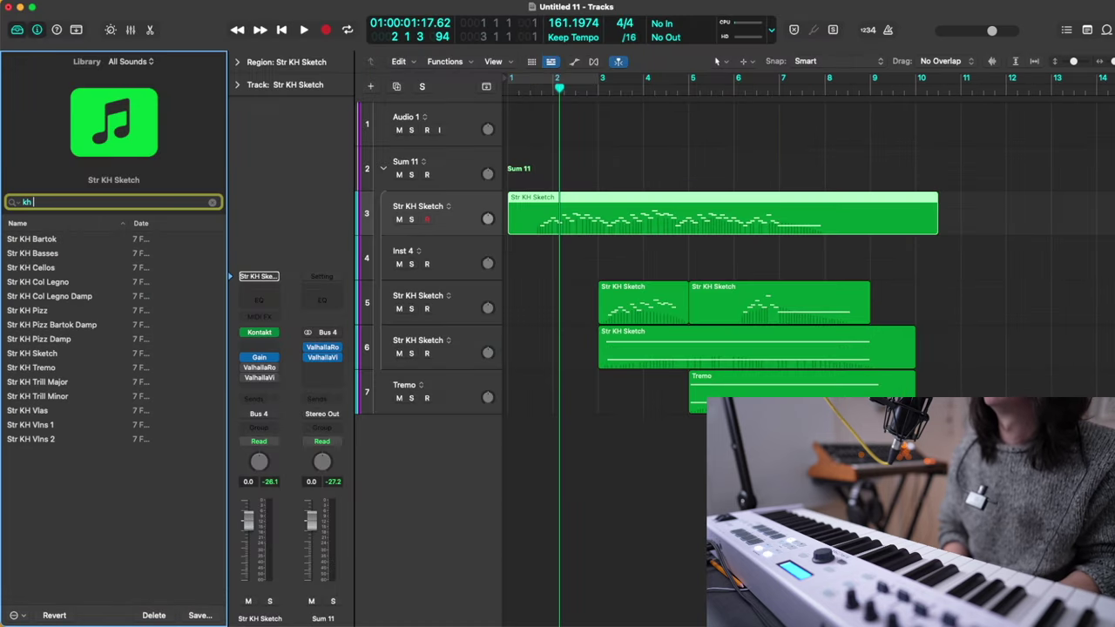
left_click(103, 254)
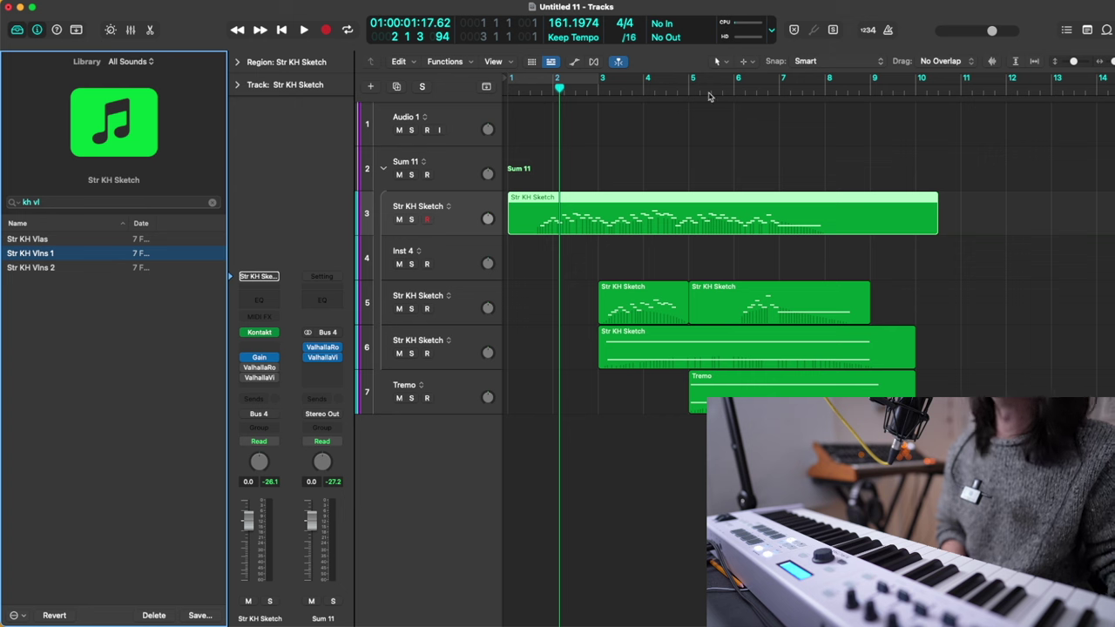
Step: Play the arrangement from just before bar 2 to bar 5, soloing the Str KH Vlns 1 melody temporarily
left_click(548, 91)
key("space")
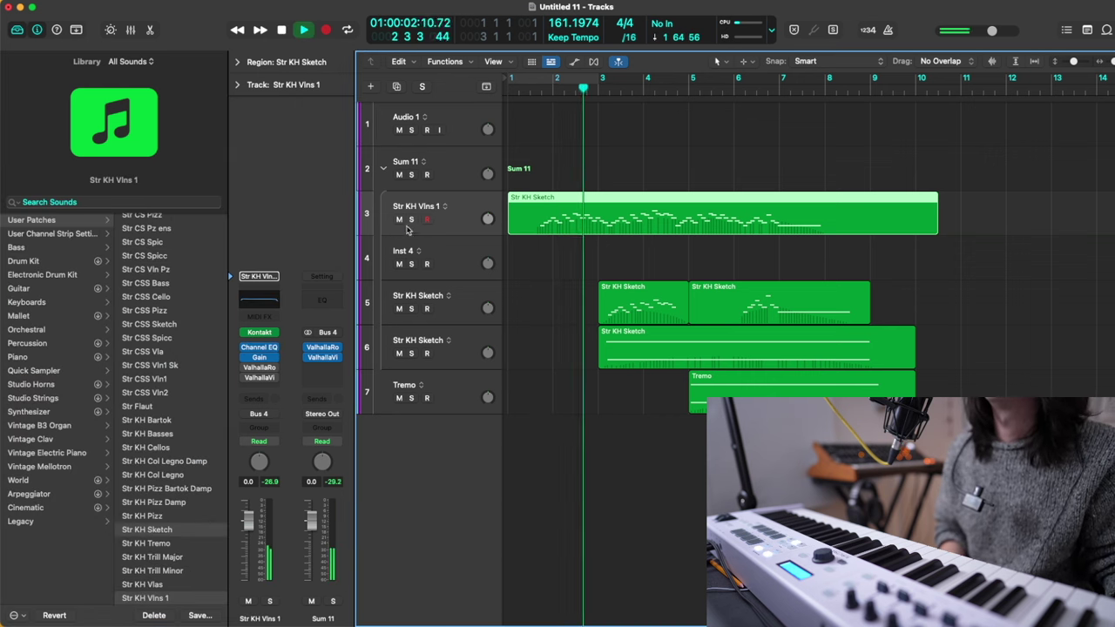
left_click(411, 219)
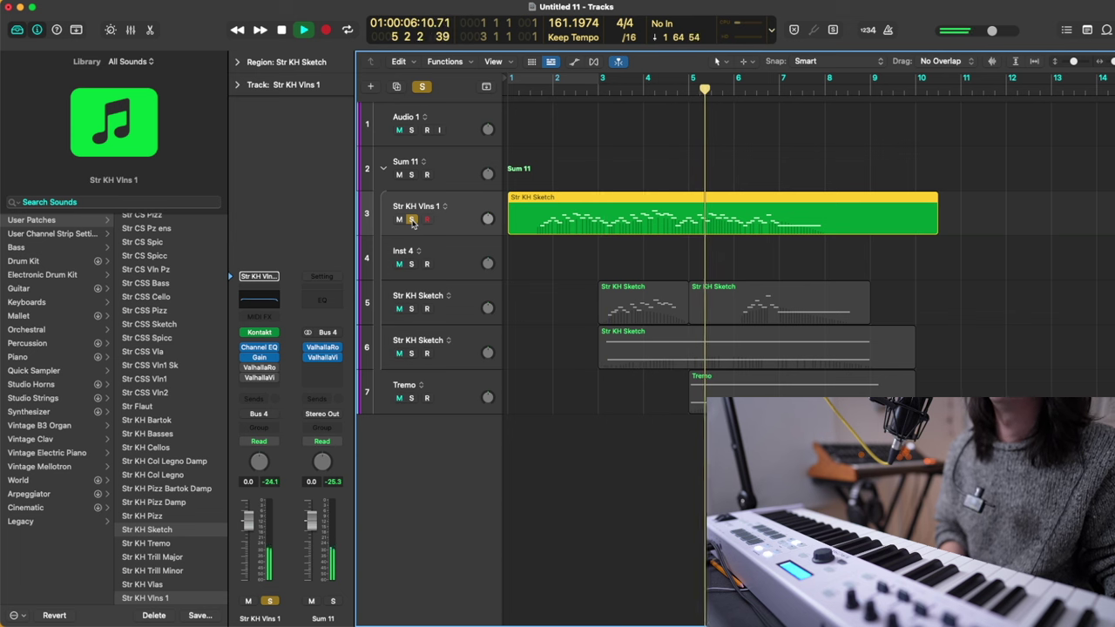
key("space")
left_click(412, 220)
Step: Load the WW AS Clar patch on the Inst 4 track by searching for as cl, and copy the violin melody region onto it
left_click(461, 250)
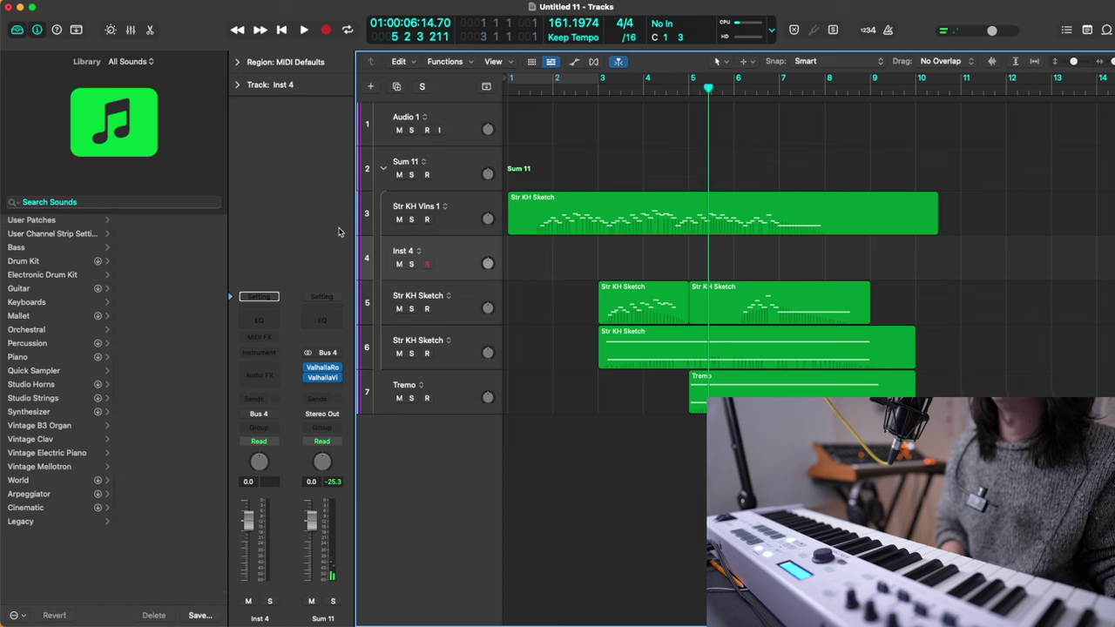
left_click(167, 203)
type("as cl")
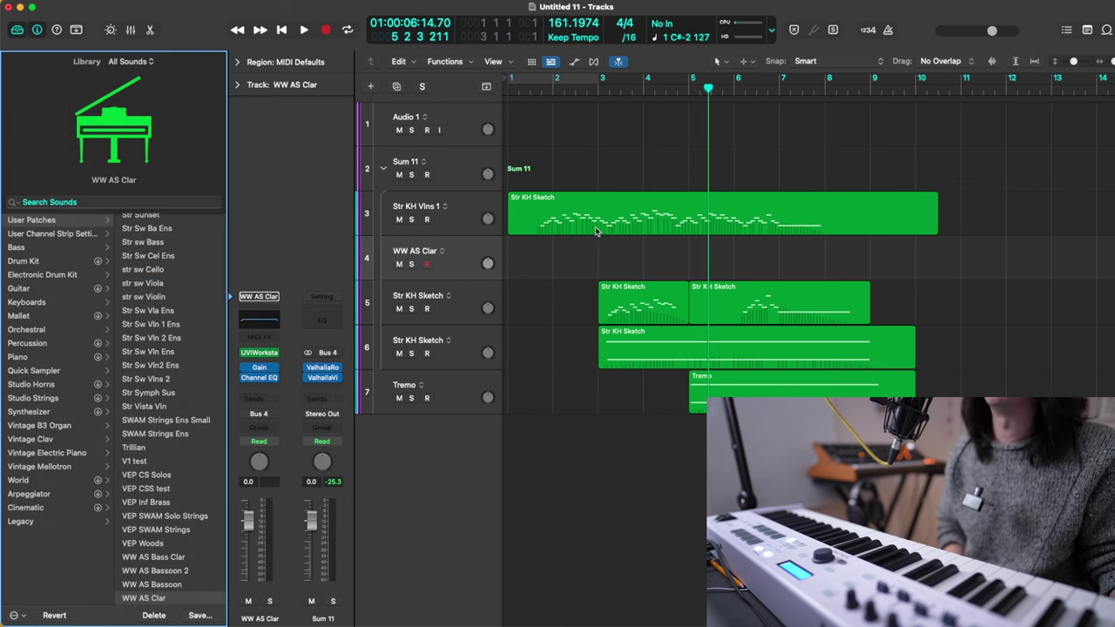
mouse_move(577, 231)
left_mouse_down()
mouse_move(426, 277)
mouse_move(423, 266)
left_mouse_up()
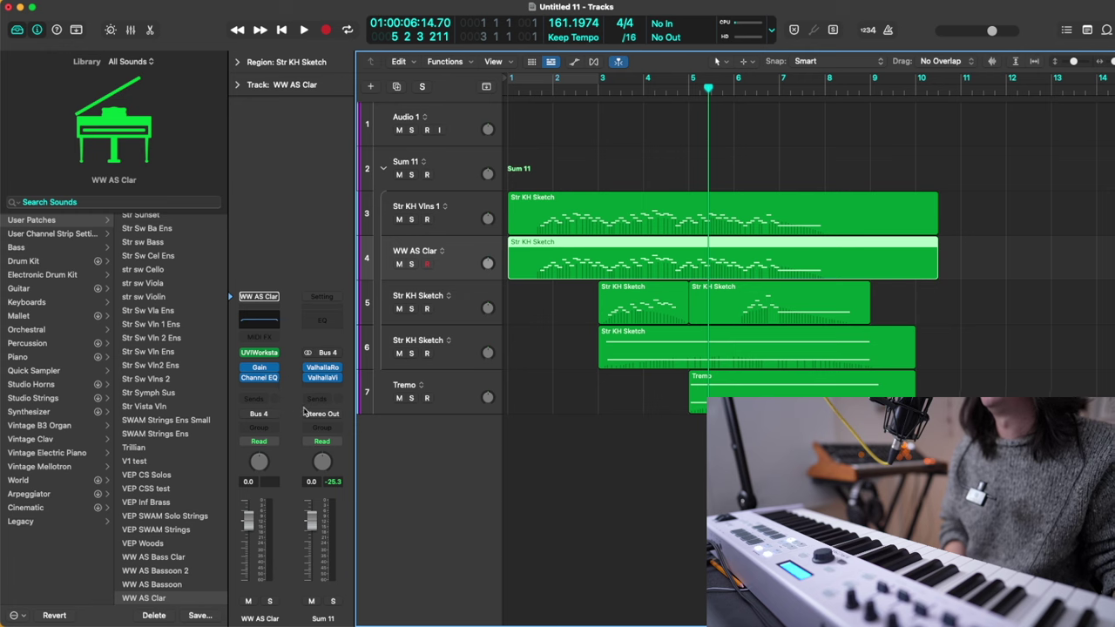
Step: Seat the Bb clarinet farther back near the centre in its Virtual Space, and start playback to hear it
left_click(263, 353)
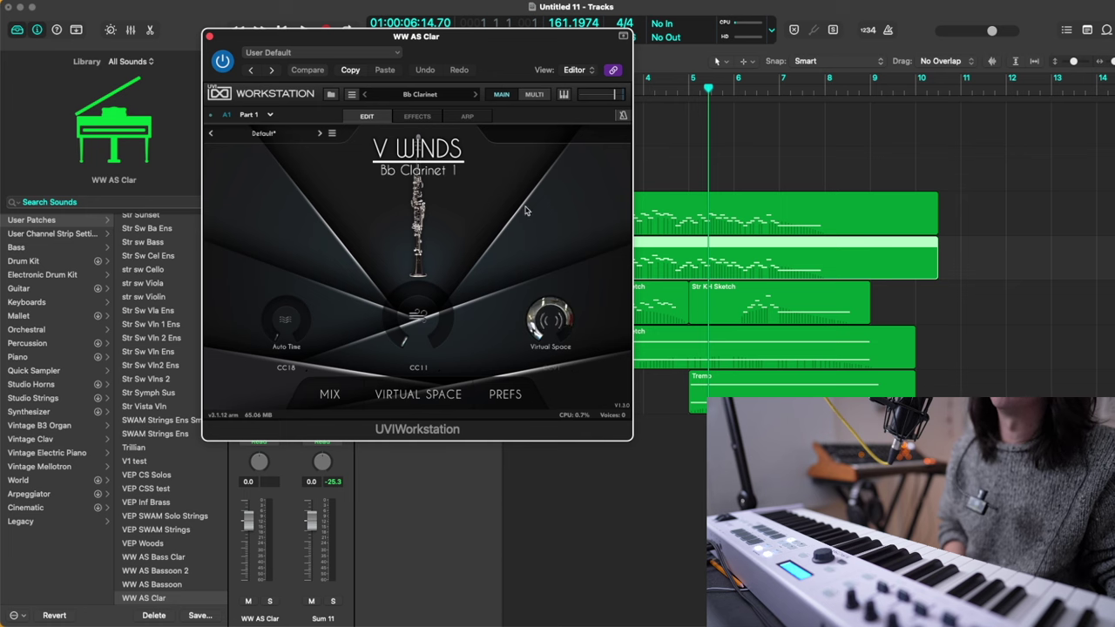
left_click(421, 398)
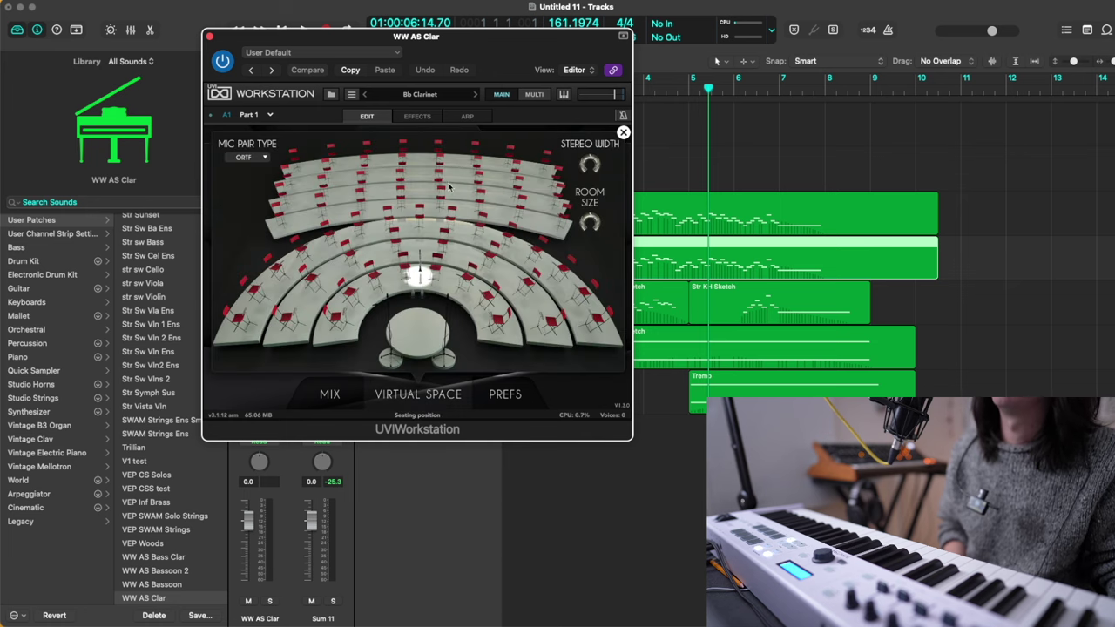
key("space")
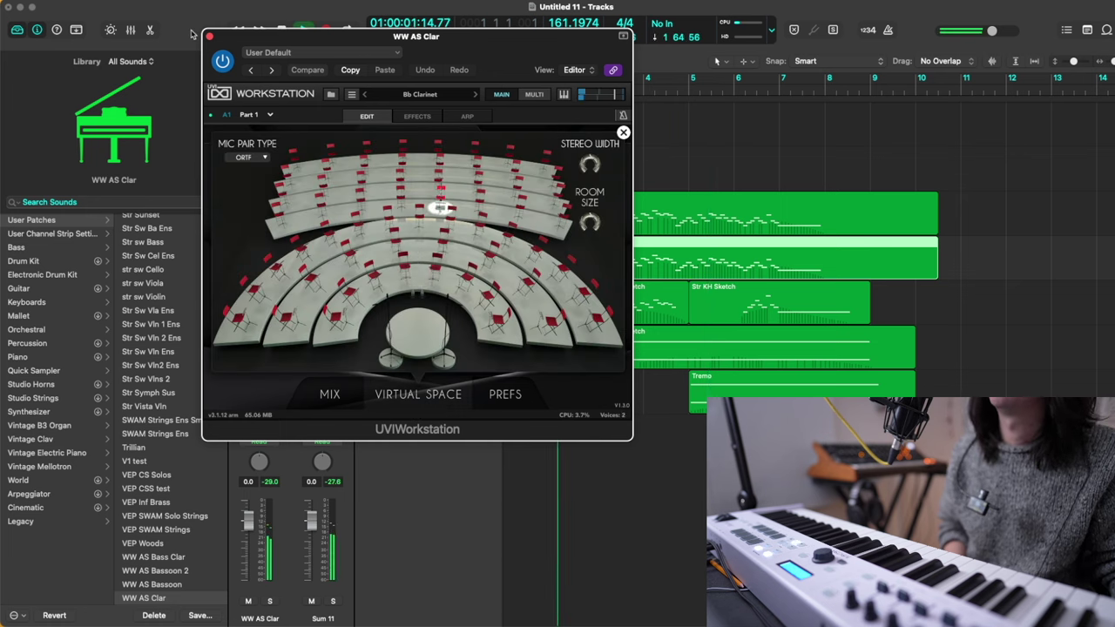
left_click(210, 37)
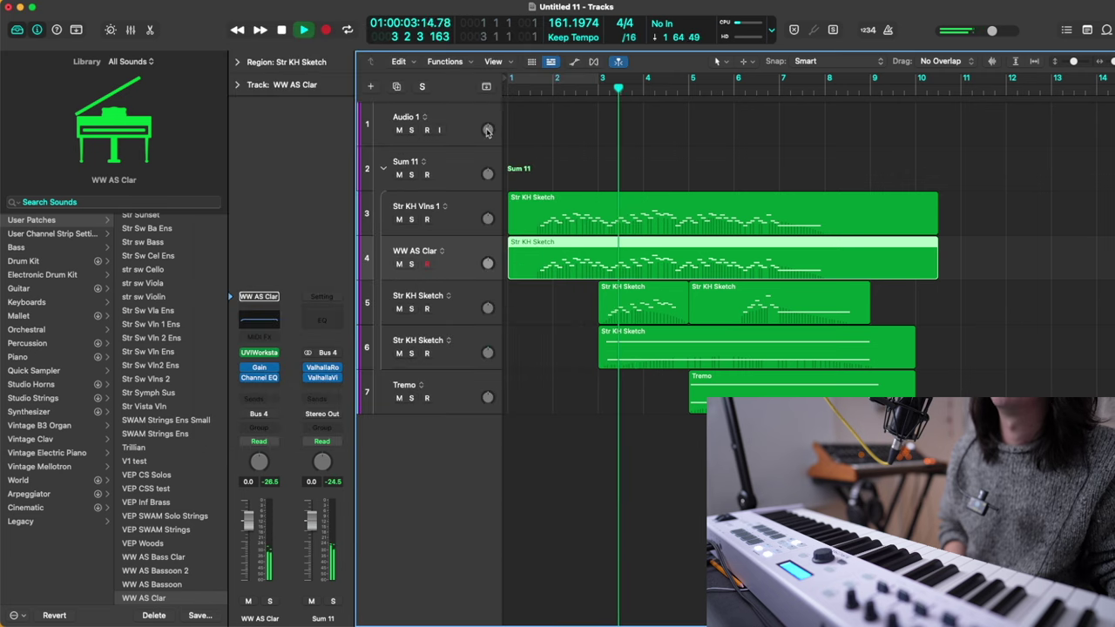
Step: Set the WW AS Clar track's volume to -1.1 dB, and play its region in the Piano Roll from bar 1
left_click_drag(248, 521, 250, 527)
key("space")
double_click(540, 266)
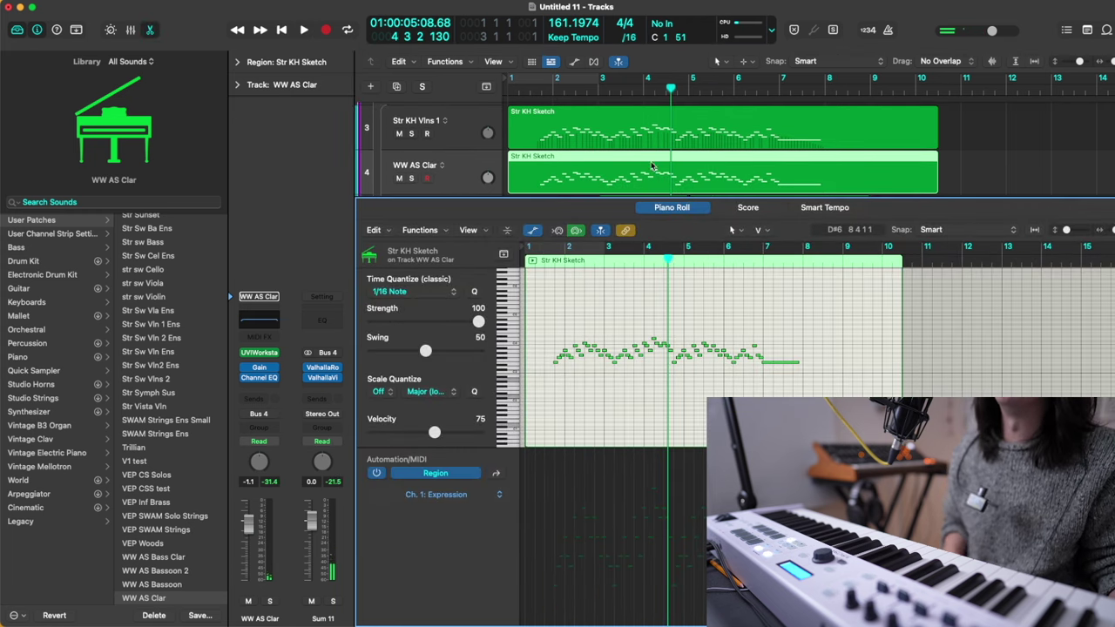
left_click(525, 88)
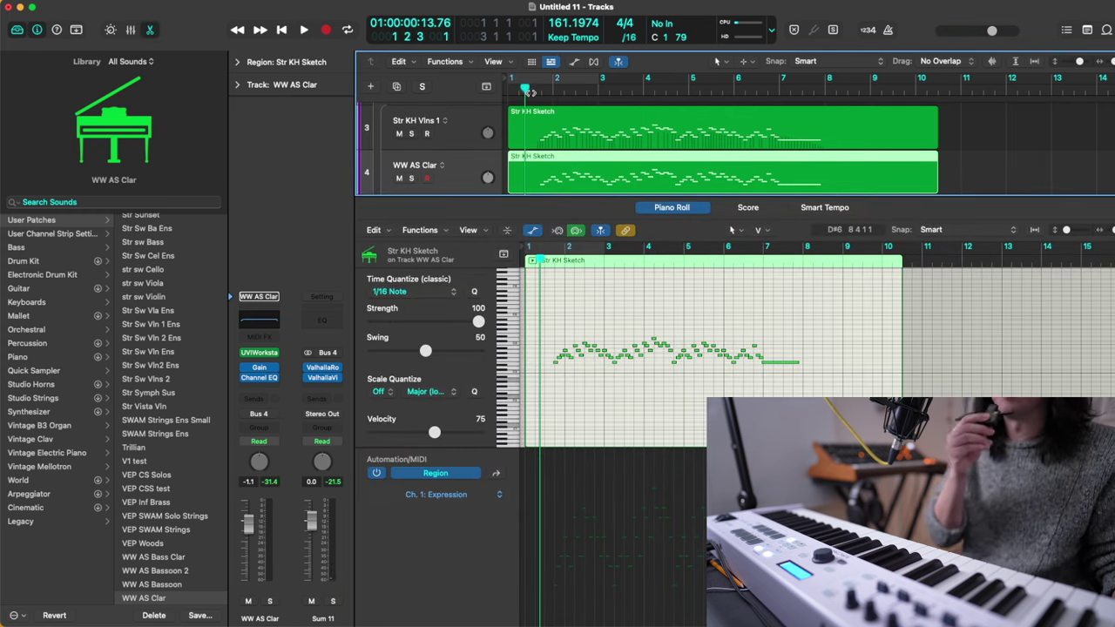
key("space")
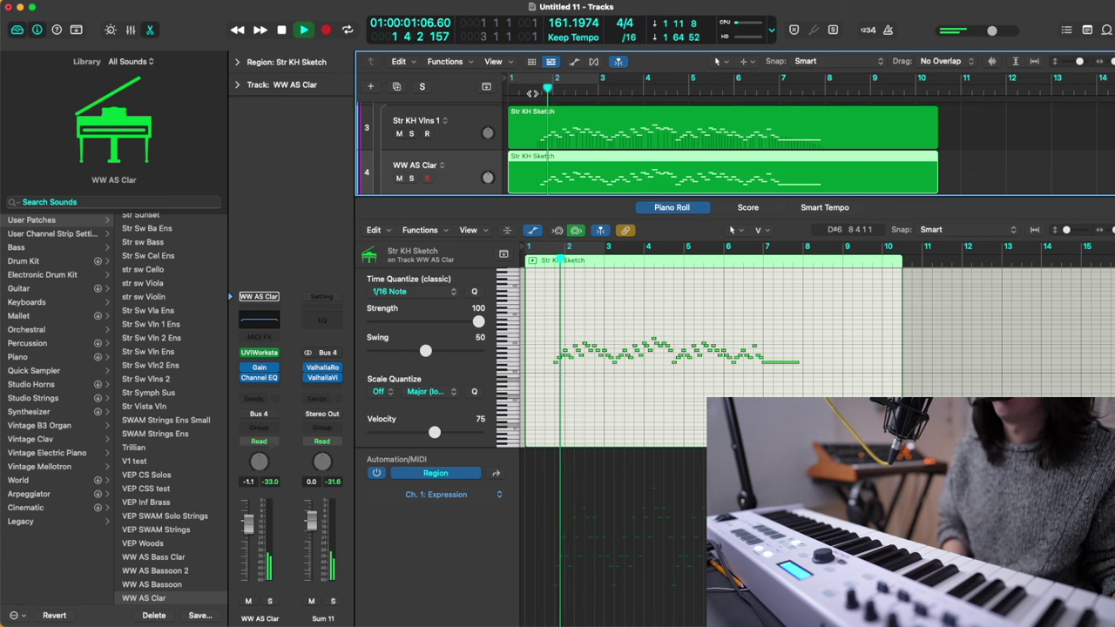
Step: Listen to the WW AS Clar track soloed, and continue playback with the solo turned off
left_click(413, 179)
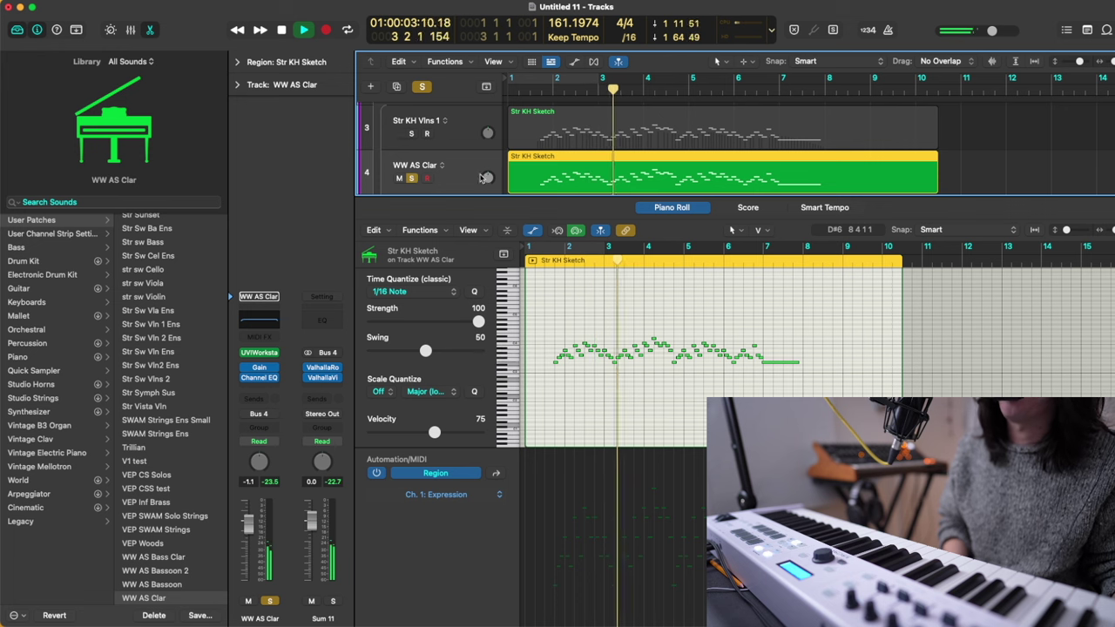
key("space")
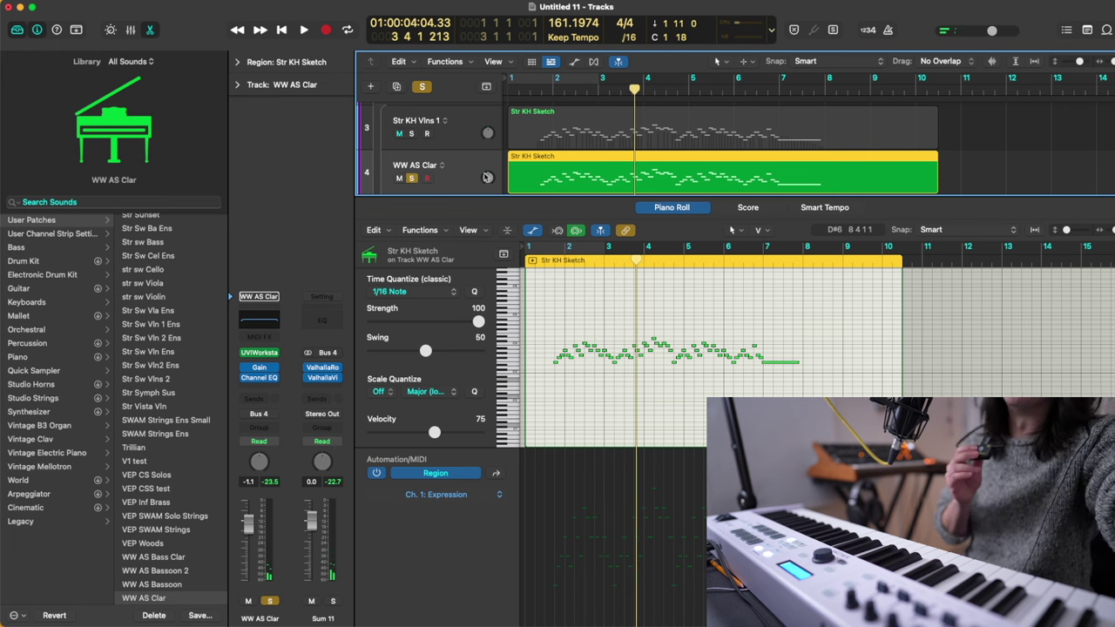
key("s")
key("space")
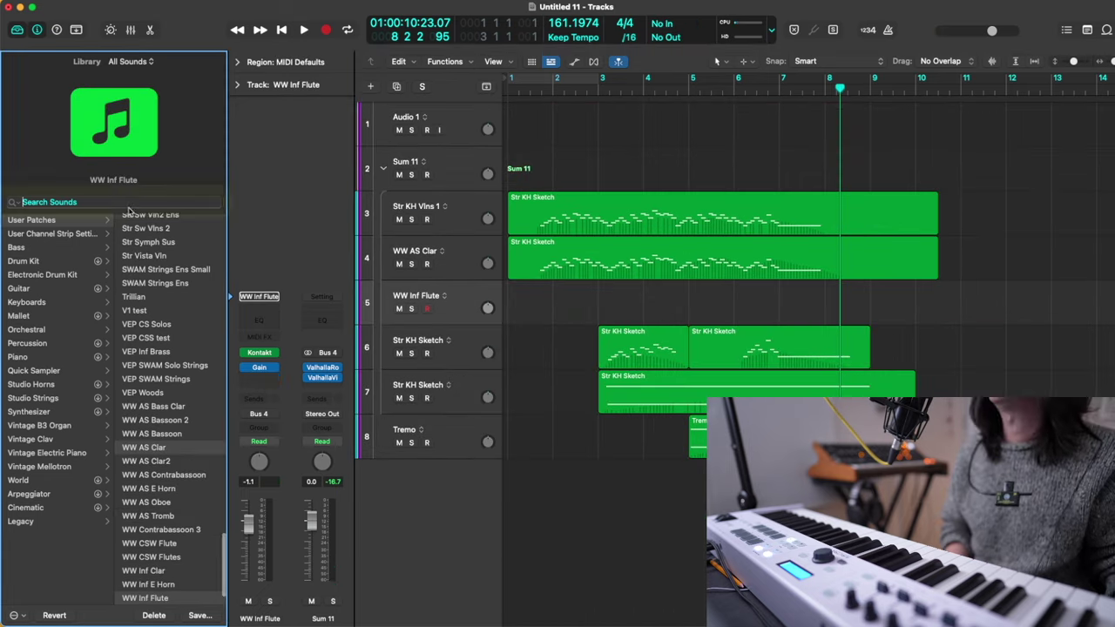
Step: Replace the WW Inf Flute patch with WW CSW Flutes by searching for csw, and copy the melody region onto its track
left_click(114, 201)
type("csw")
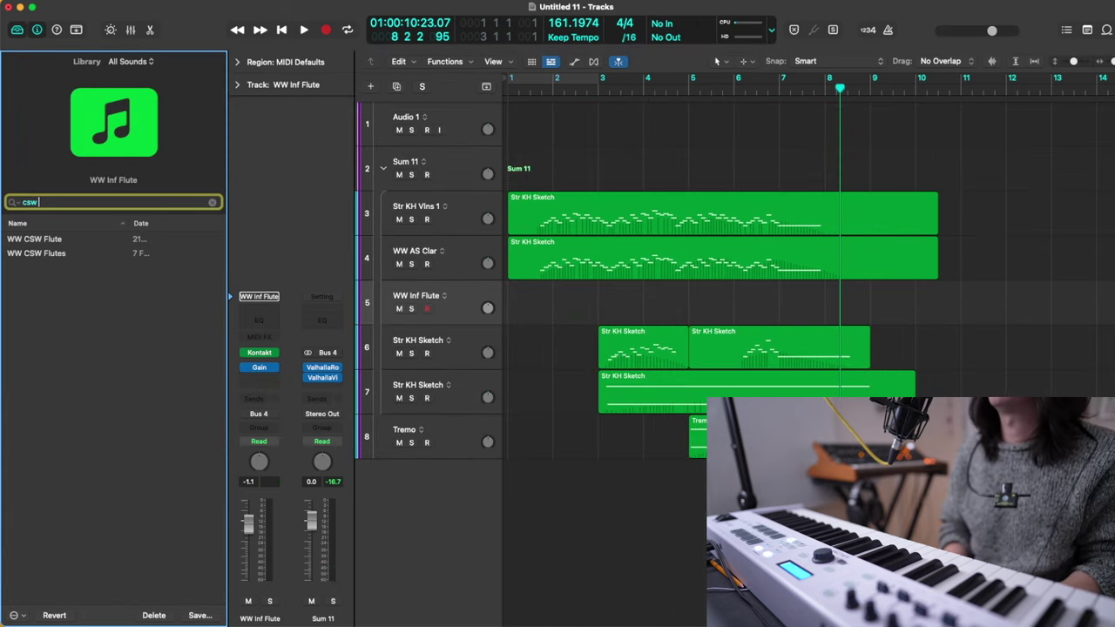
left_click(52, 253)
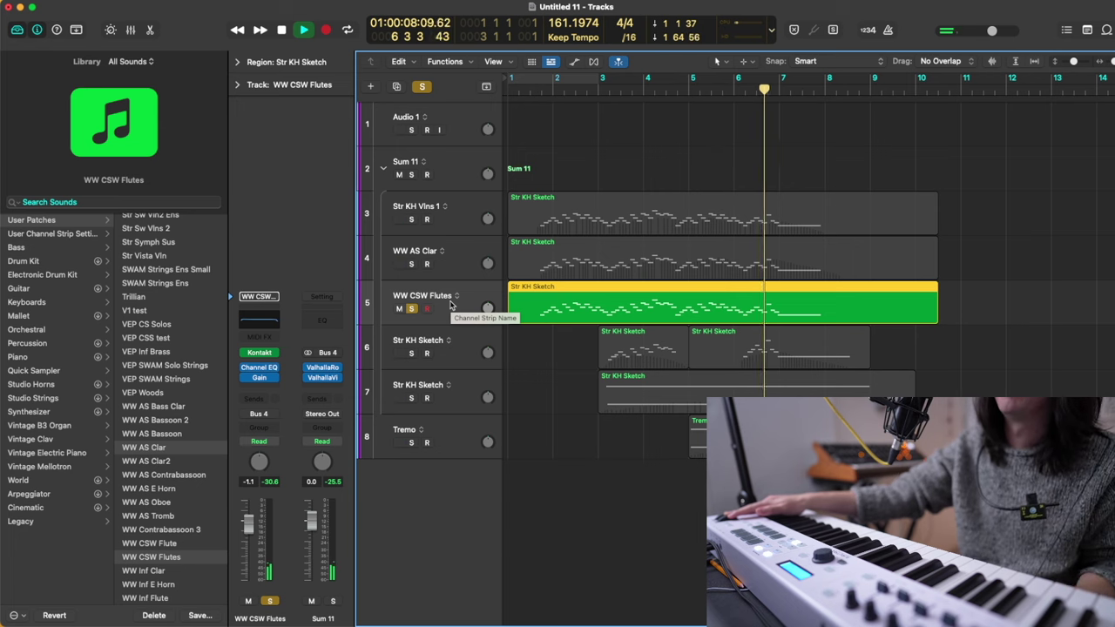
Step: Listen to WW CSW Flutes soloed and together with Str KH Vlns 1 and WW AS Clar, and clear all solos
key("space")
left_click(259, 354)
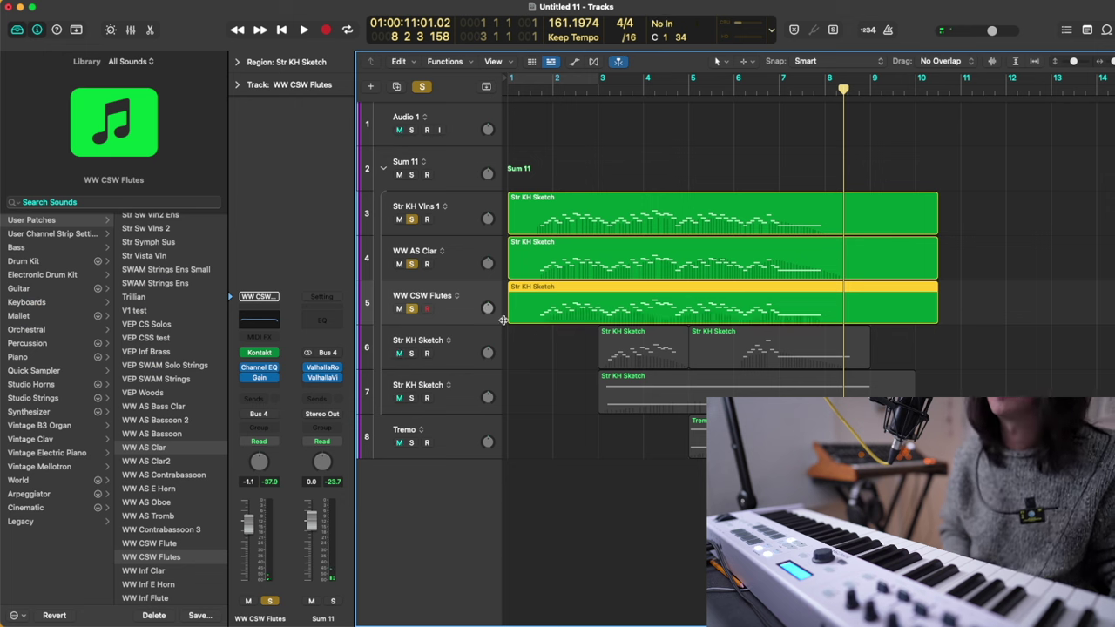
left_click(412, 220, "alt")
key("space")
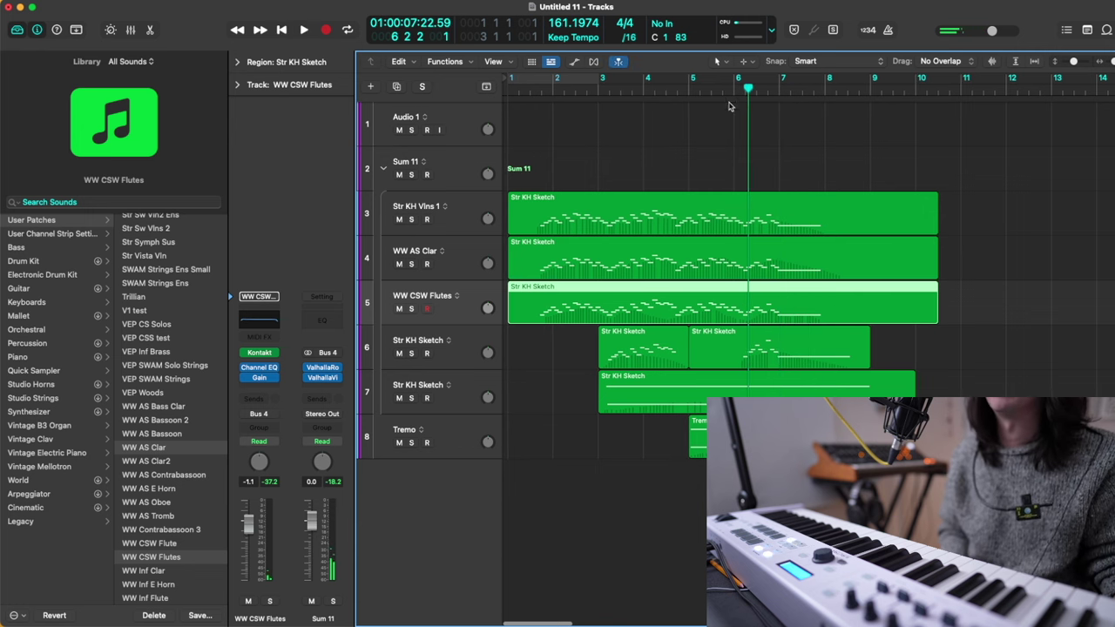
Step: Lower the Expression curve of the Str KH Sketch region starting at bar 5, and play it soloed and with all tracks
double_click(656, 221)
scroll(689, 274, "right", 3)
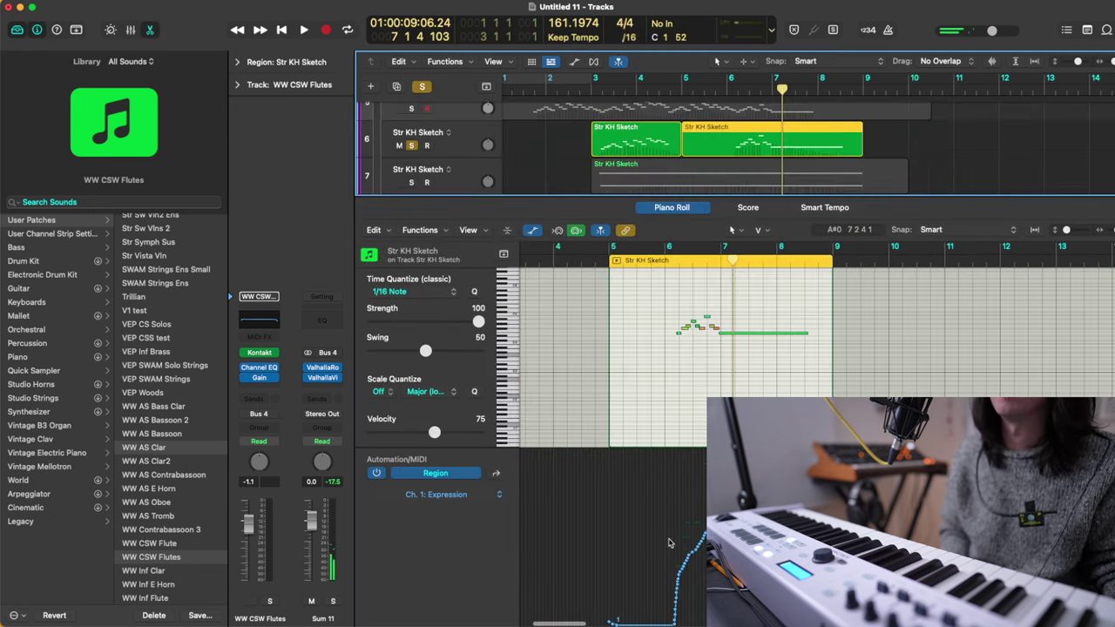
left_click_drag(647, 543, 811, 566)
left_click_drag(676, 601, 676, 613)
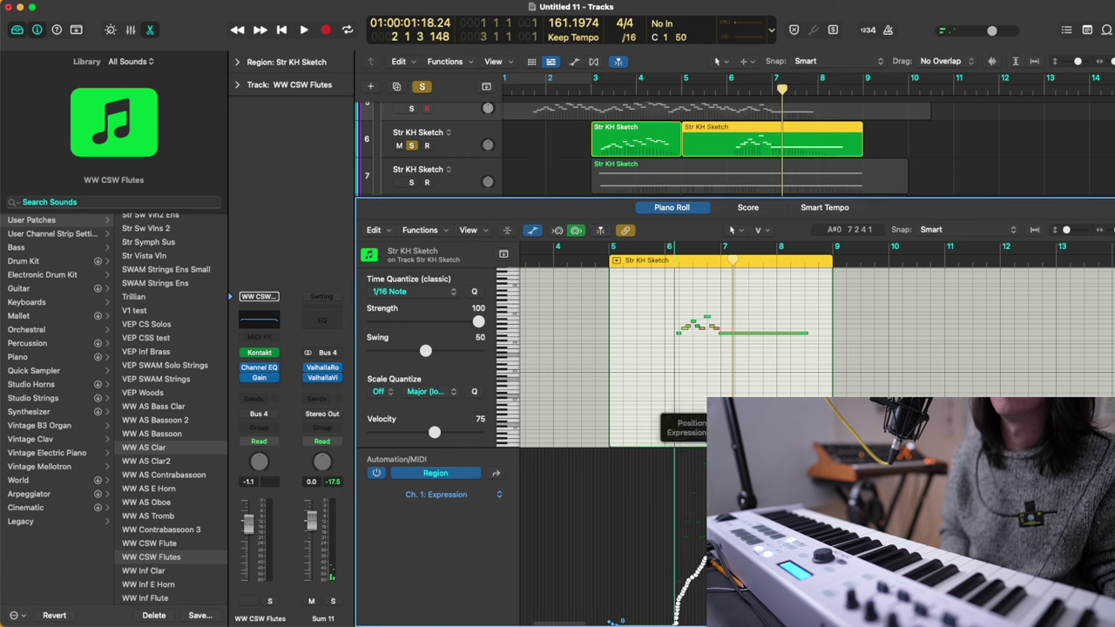
key("space")
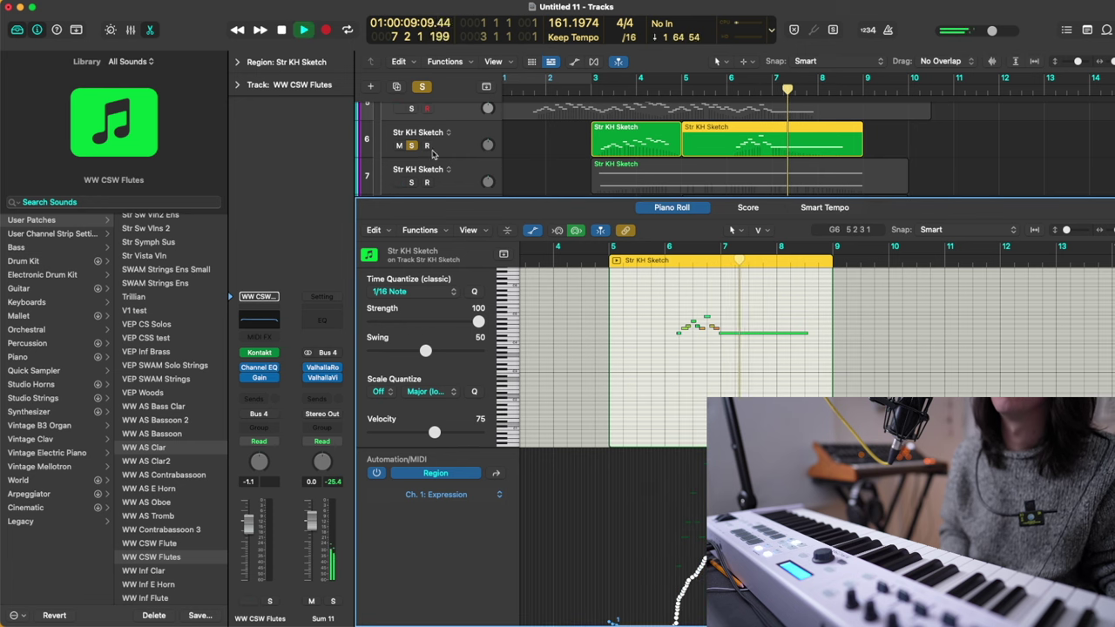
key("s")
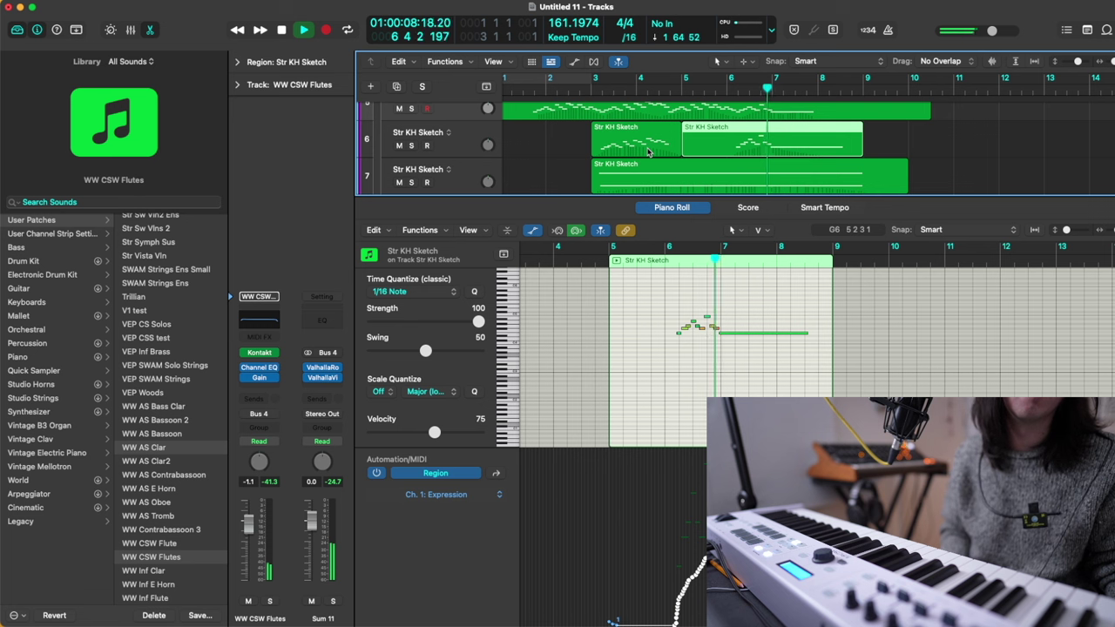
key("space")
Step: Reshape the beginning of the region's Expression curve into a straight rise from bar 5, and play the result with all tracks
left_click(681, 528)
left_click_drag(697, 572, 671, 582)
key("space")
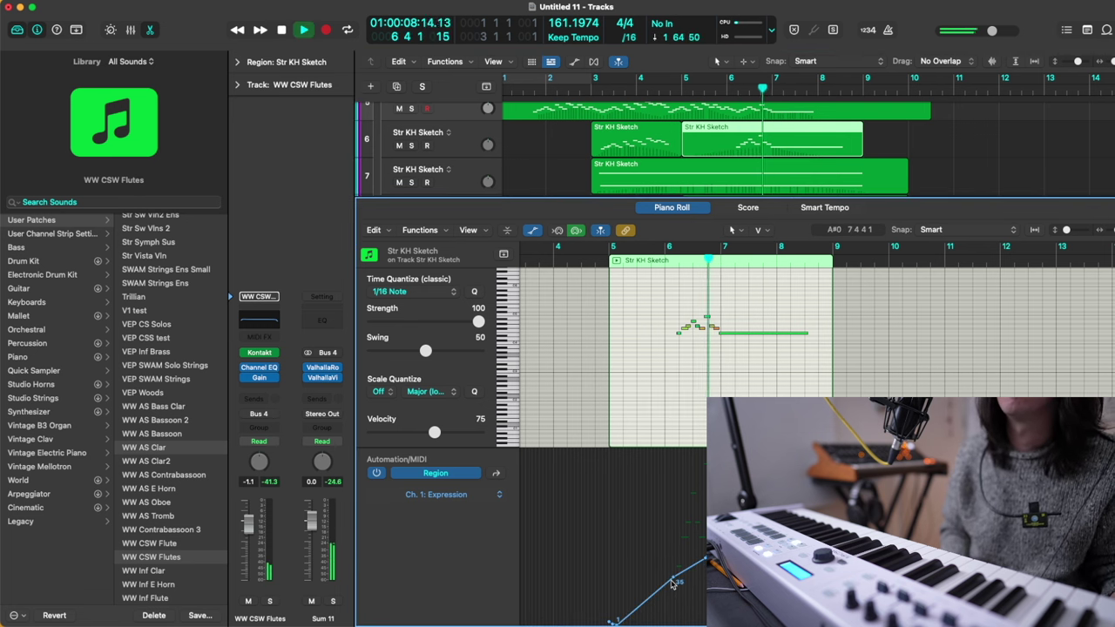
key("p")
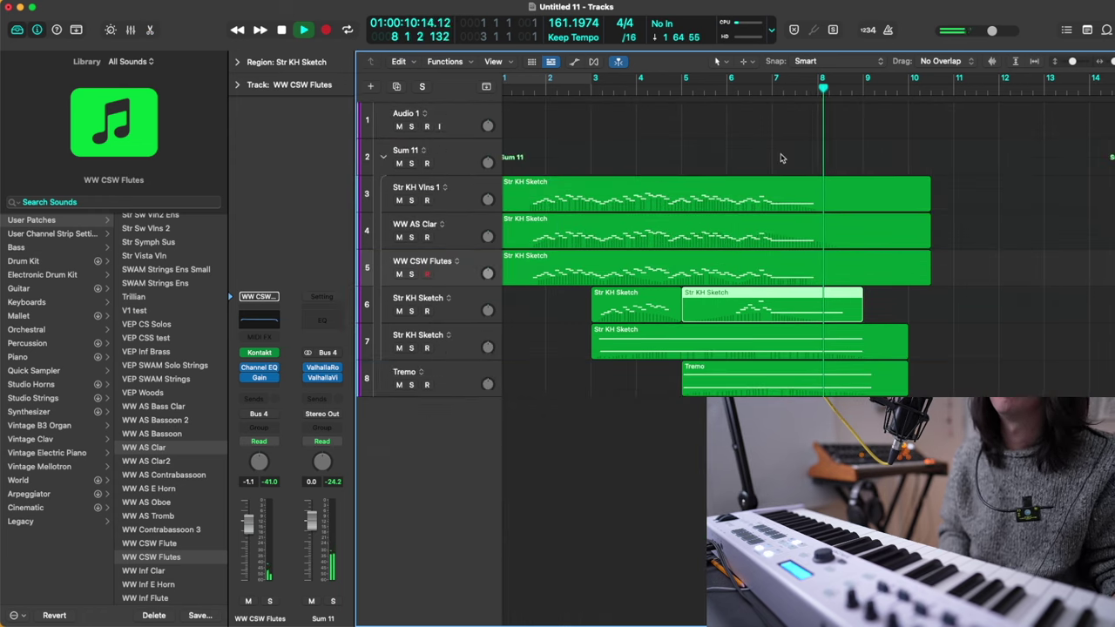
key("space")
Step: Add a software instrument track below Str KH Vlns 1, and load Str Runs Patch on it by searching for runs
key("super+Left")
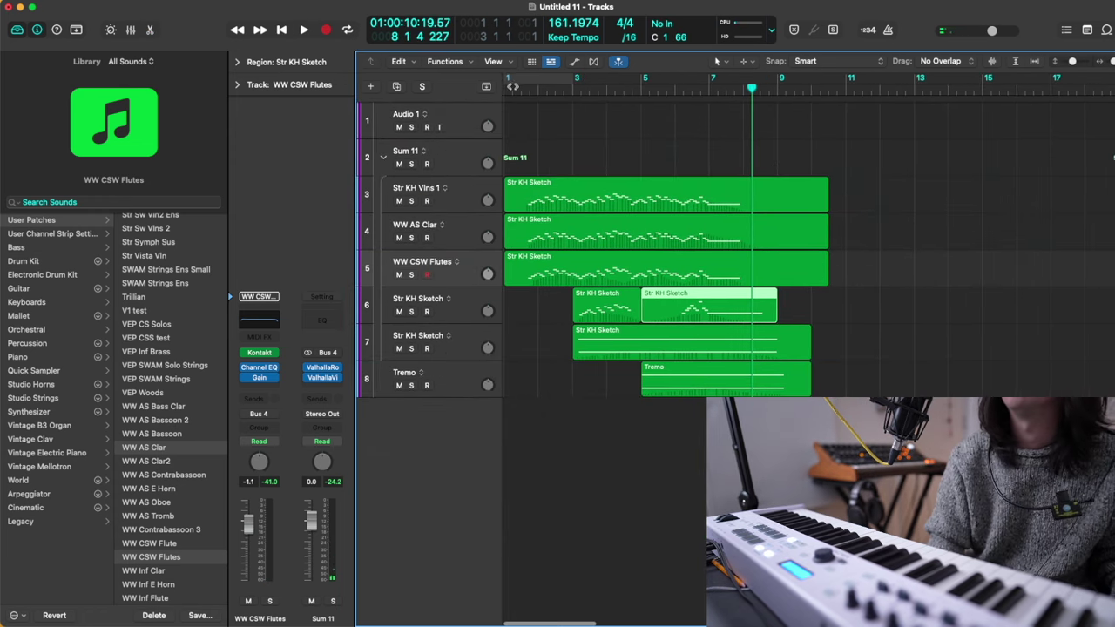
left_click(529, 90)
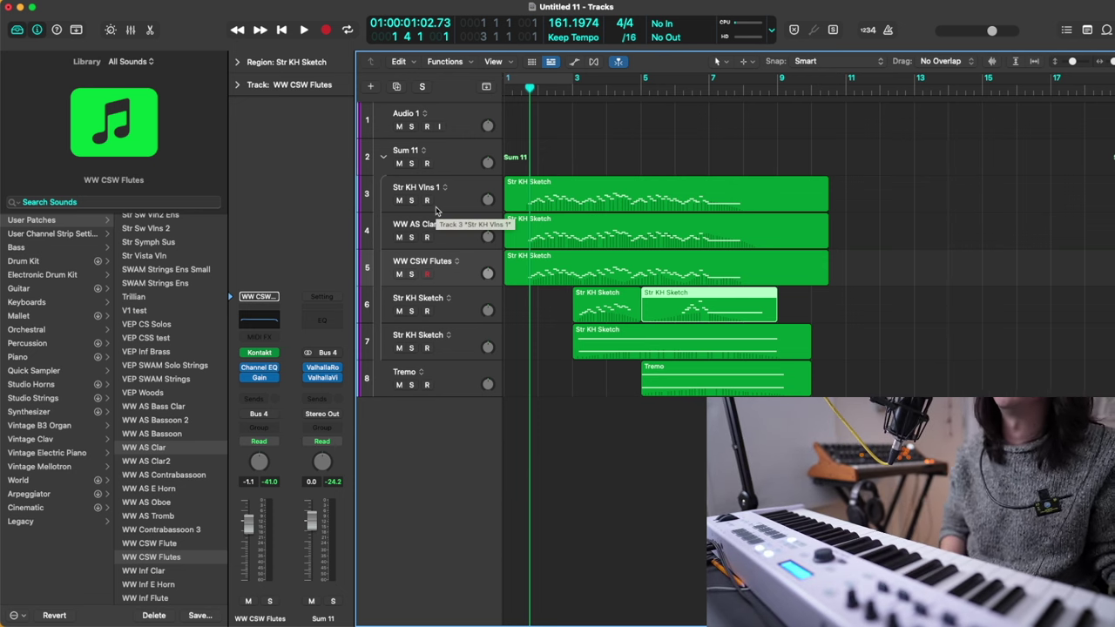
left_click(467, 191)
key("alt+super+s")
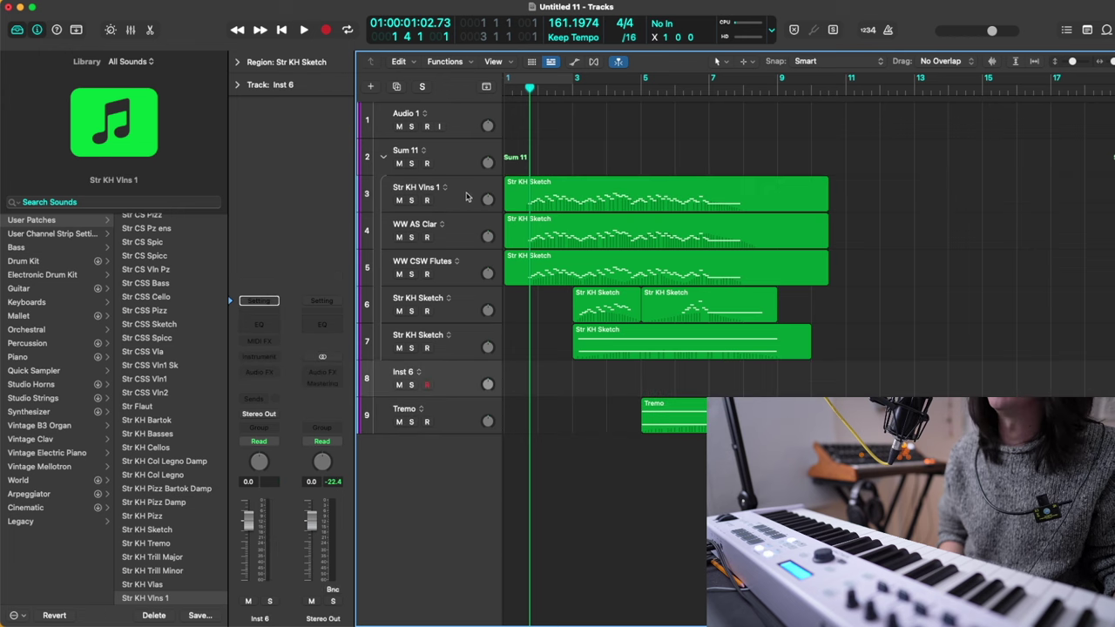
left_click(133, 201)
type("string")
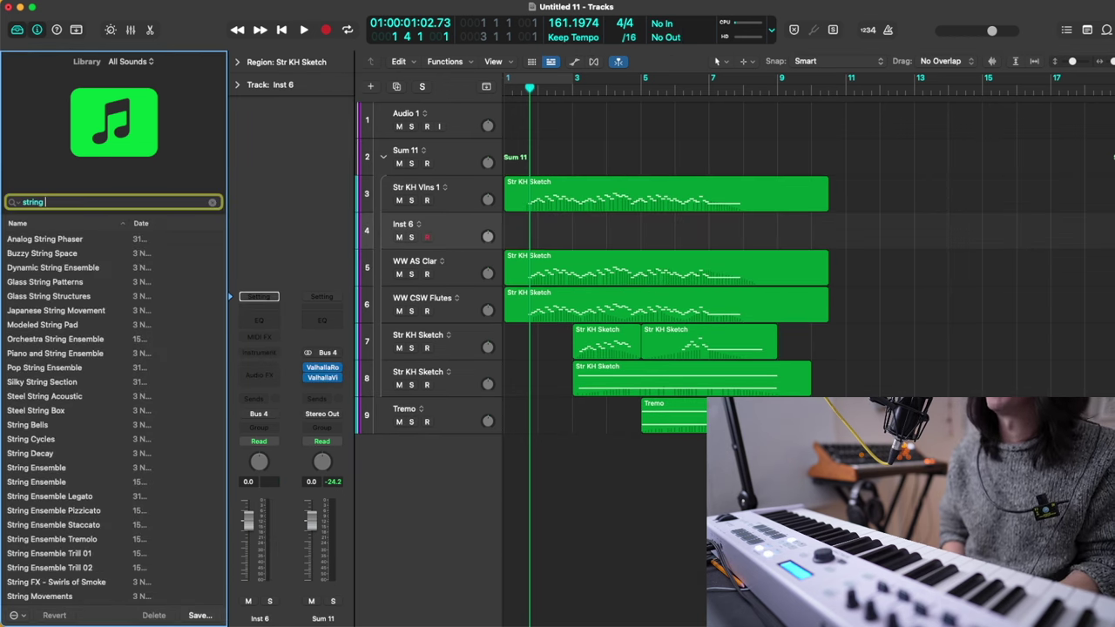
type(" r")
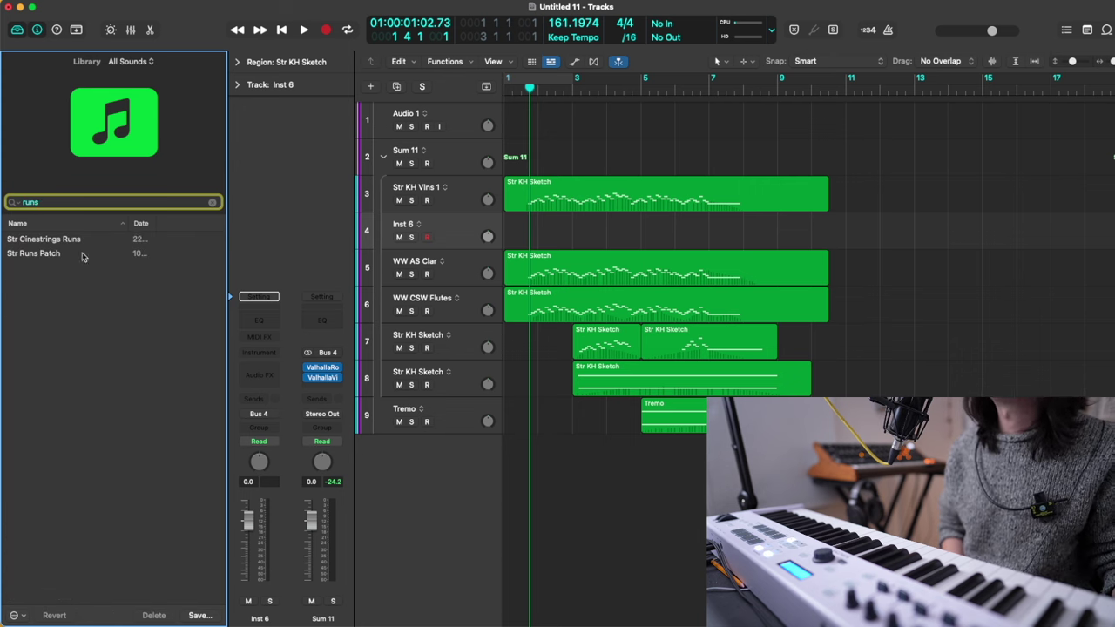
left_click(81, 256)
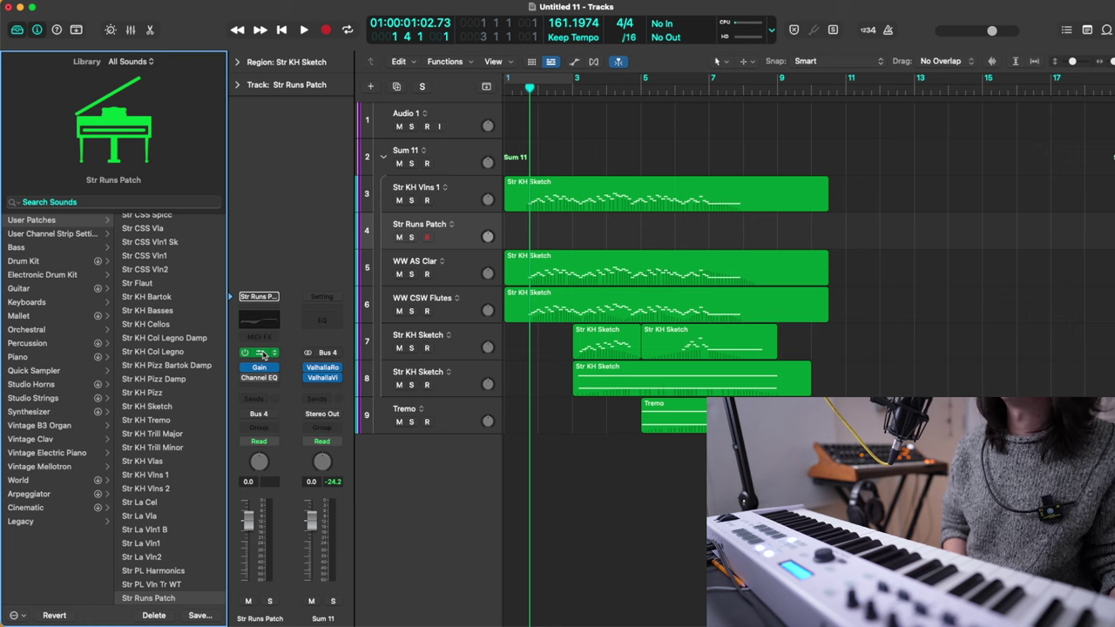
Step: Try out the runs instrument in Kontakt, and copy the Str KH Sketch regions at bars 3 and 5 onto its track for playback
left_click(260, 353)
left_click_drag(588, 152, 382, 50)
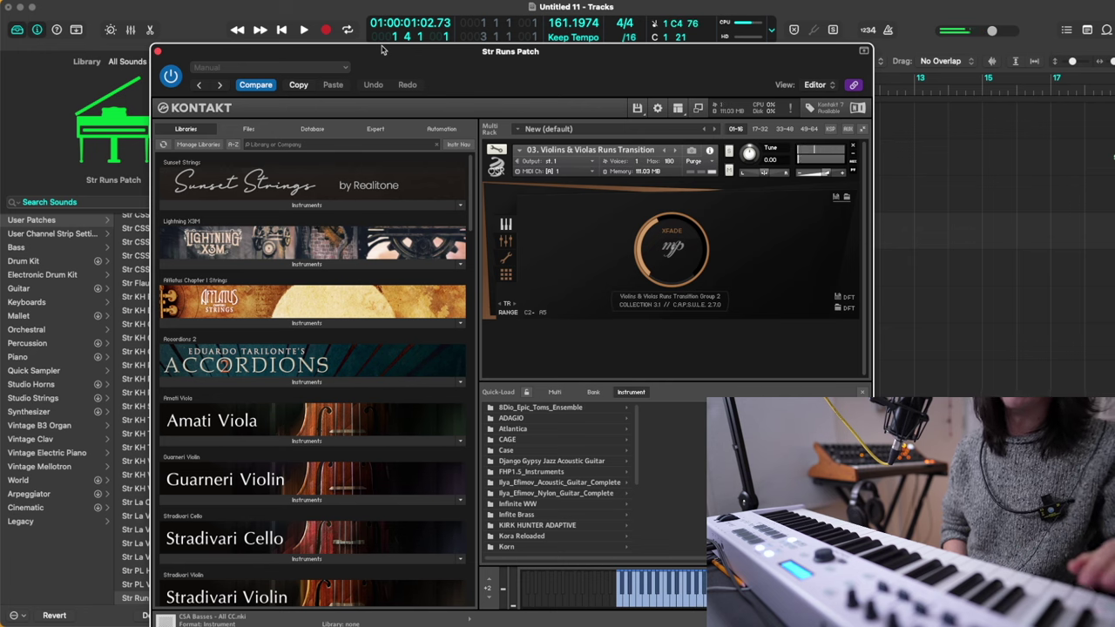
key("v")
key("space")
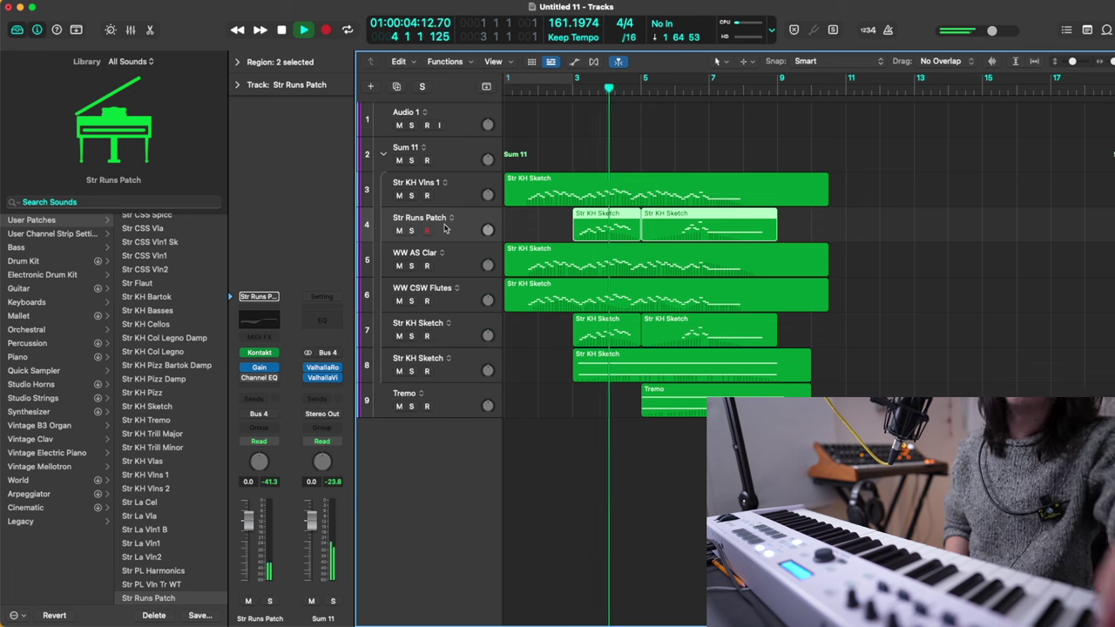
key("space")
Step: Move the Str Runs Patch track below the upper Str KH Sketch track, and play both tracks soloed from bar 3
left_click_drag(444, 228, 430, 322)
left_click(416, 336)
key("space")
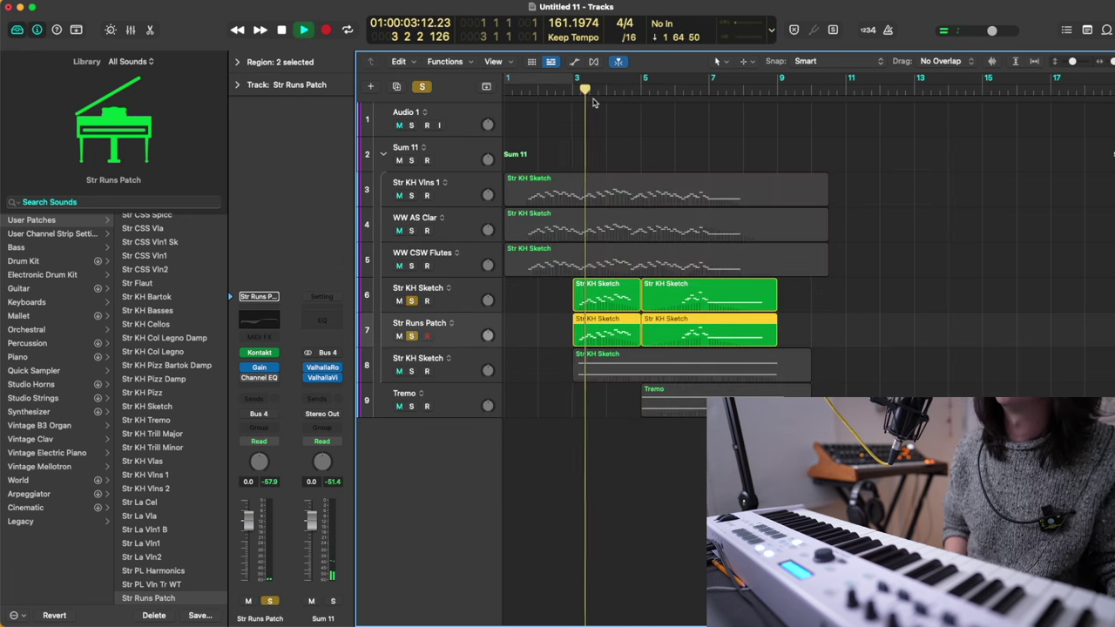
key("space")
Step: Check the notes of the two short regions in the Piano Roll, and play the arrangement with the upper Str KH Sketch track muted
left_click(718, 291)
double_click(718, 292)
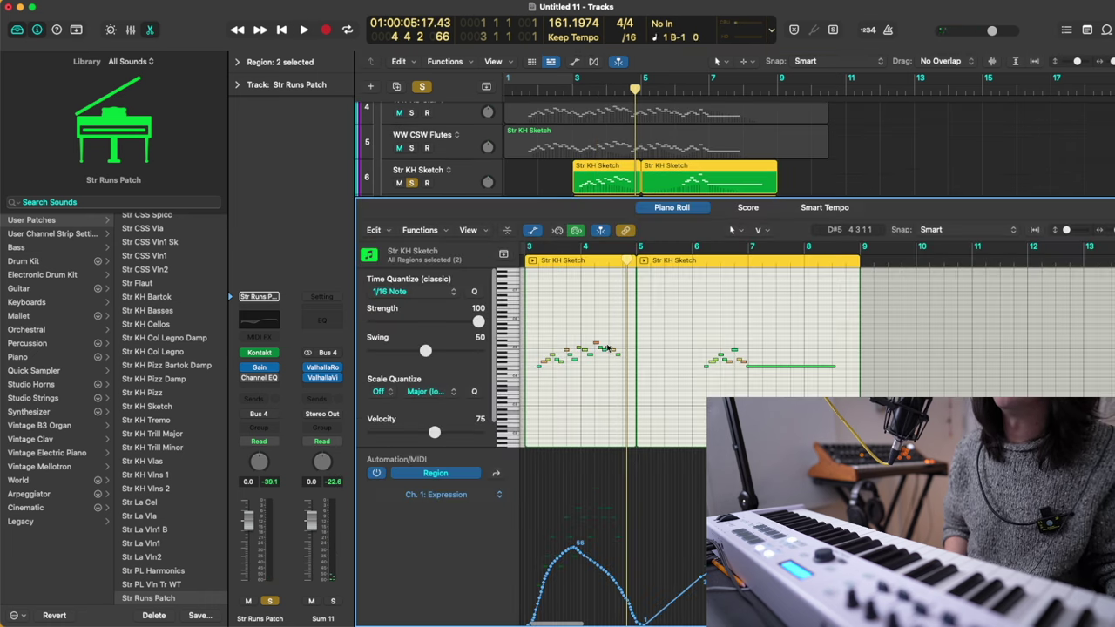
left_click_drag(595, 351, 595, 381)
key("space")
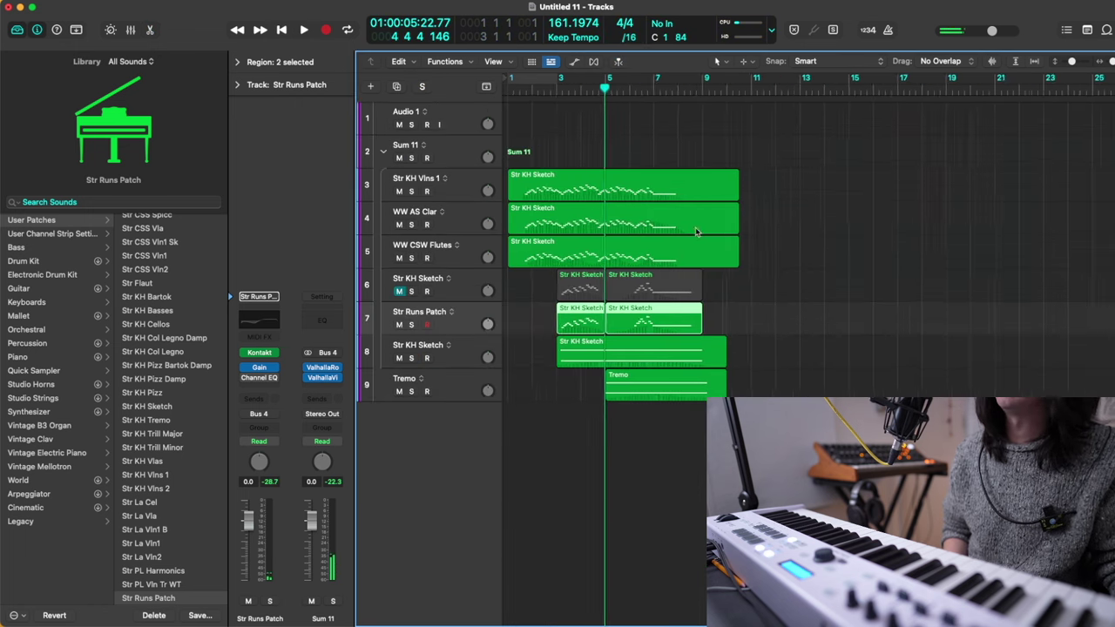
Step: Delete both regions from the muted Str KH Sketch track, and place the playhead at bar 3
left_click(499, 283)
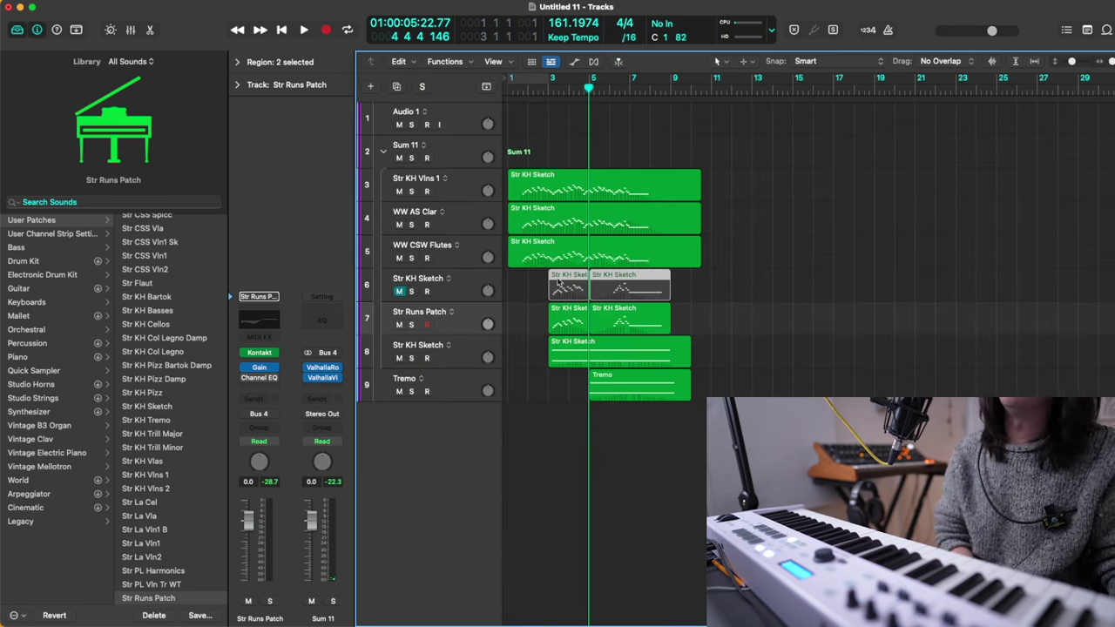
key("Delete")
key("super+Right")
left_click(539, 91)
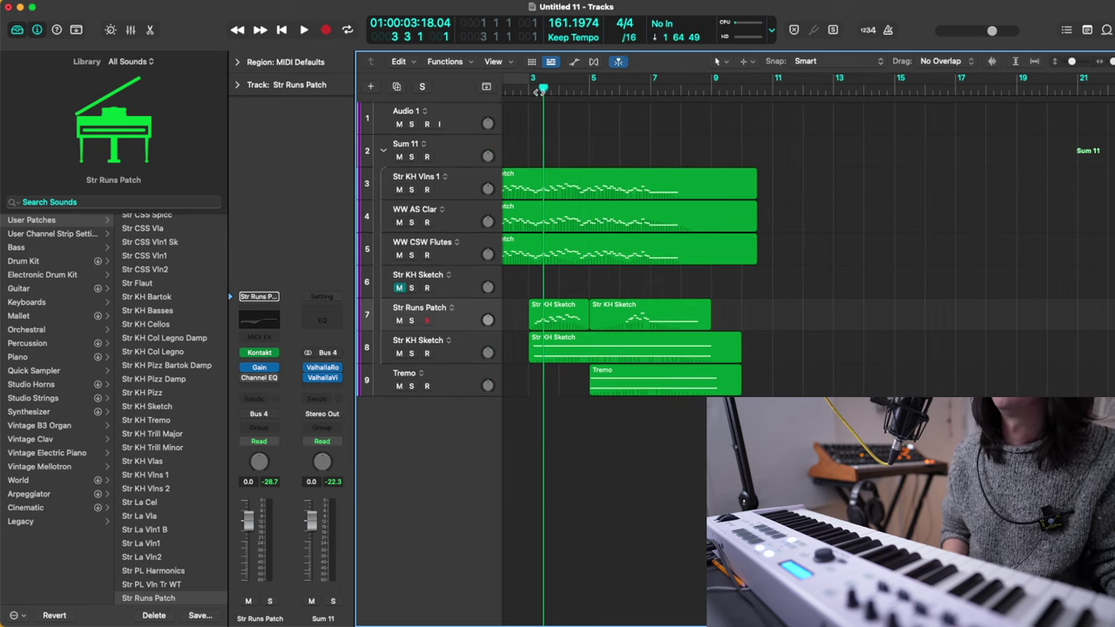
left_click(530, 91)
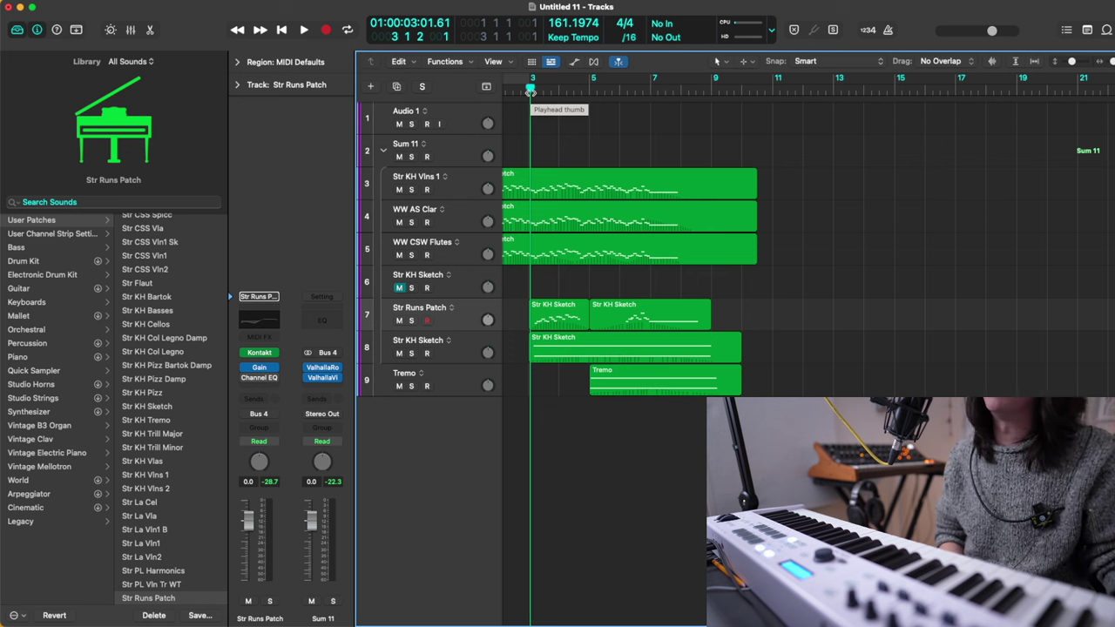
Step: Play the Str Runs Patch track soloed from bar 3 to just before bar 5, and turn its solo off
left_click(413, 320)
key("space")
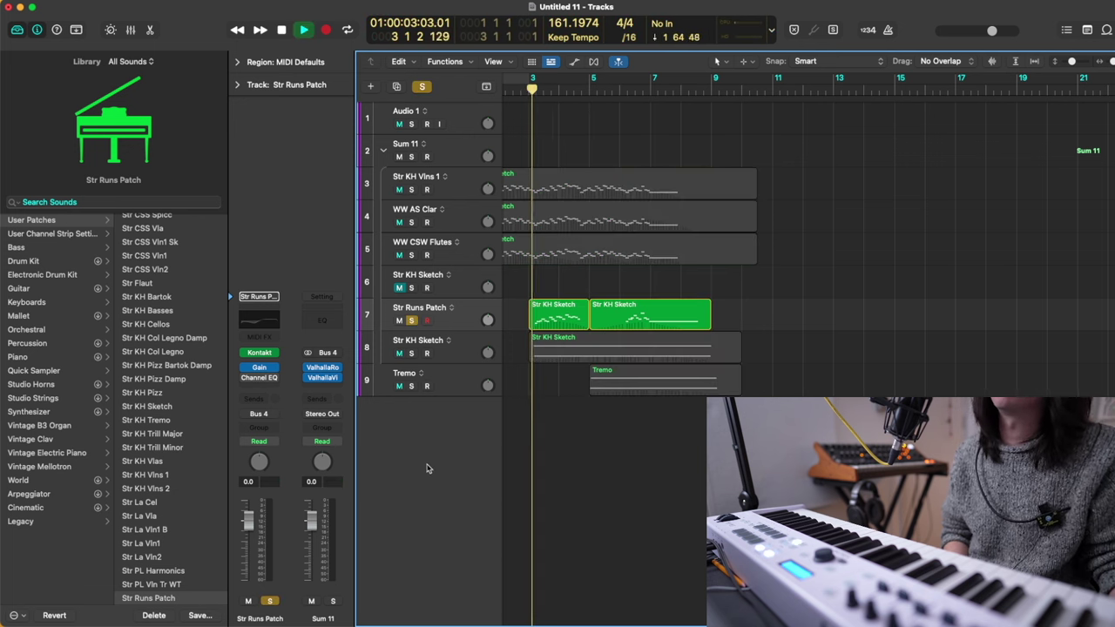
key("space")
left_click(412, 320)
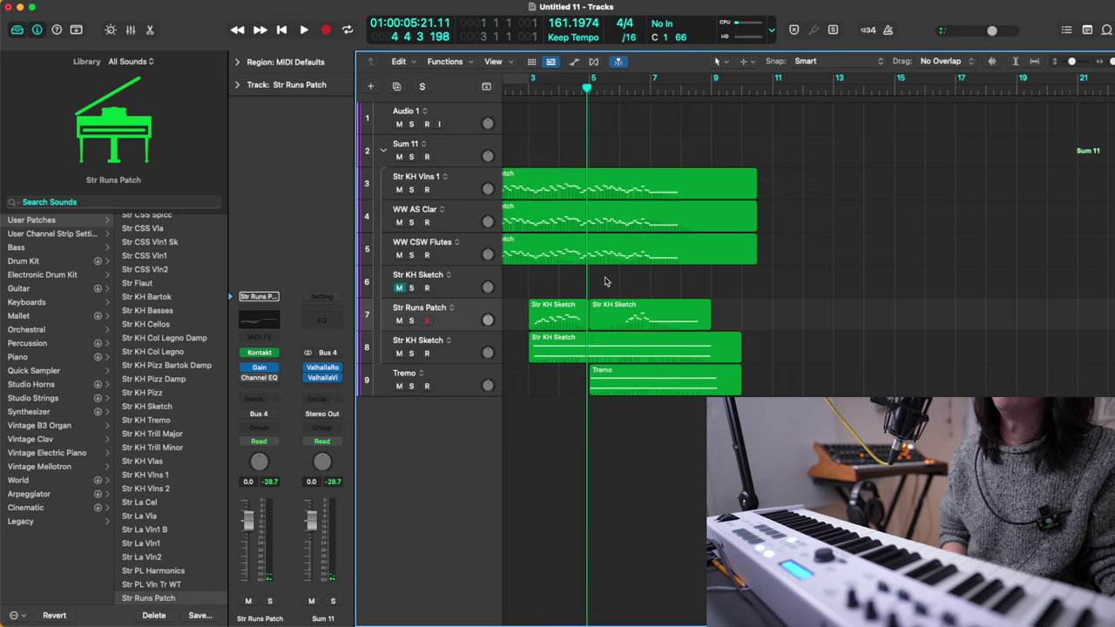
Step: Play the full arrangement from bar 3 past bar 8, and replay it from the beginning
left_click_drag(558, 89, 529, 92)
key("space")
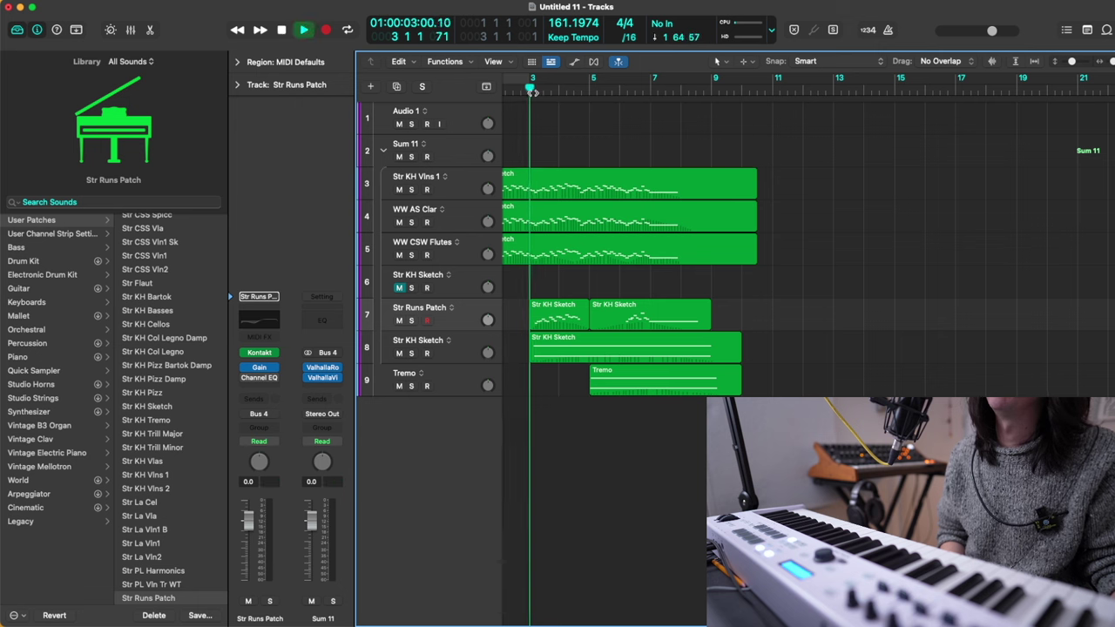
scroll(548, 120, "down", 1)
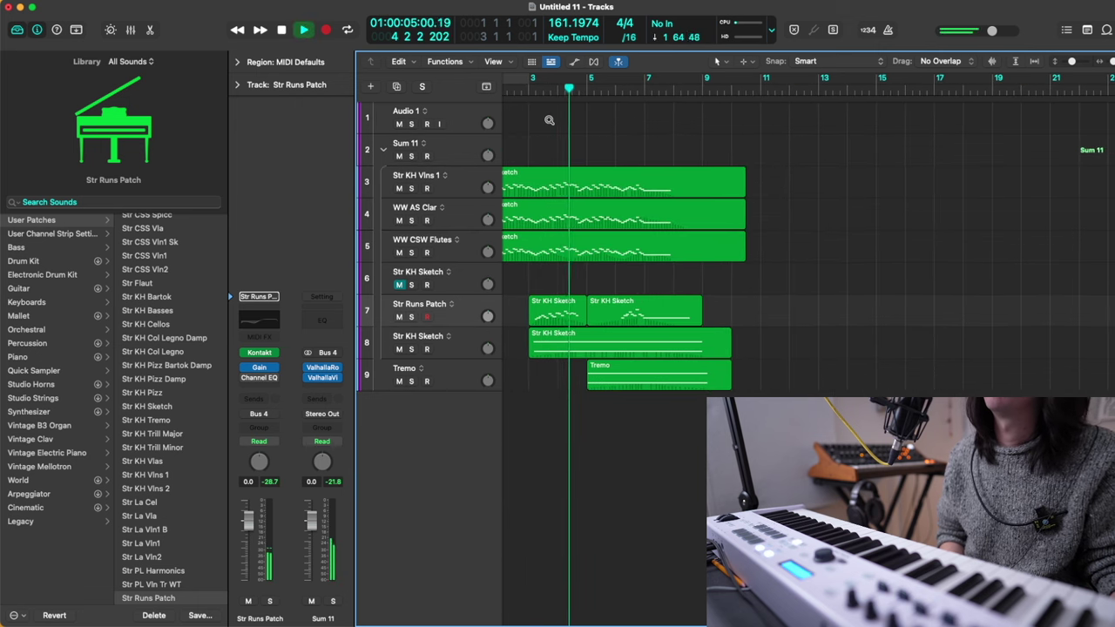
scroll(549, 120, "up", 1)
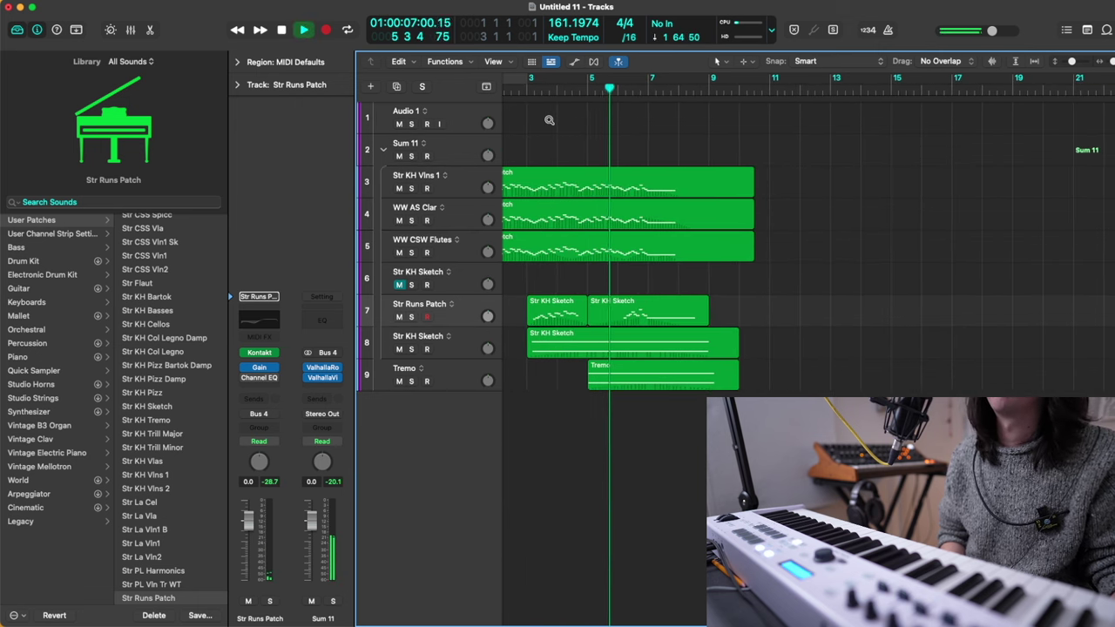
scroll(557, 148, "left", 2)
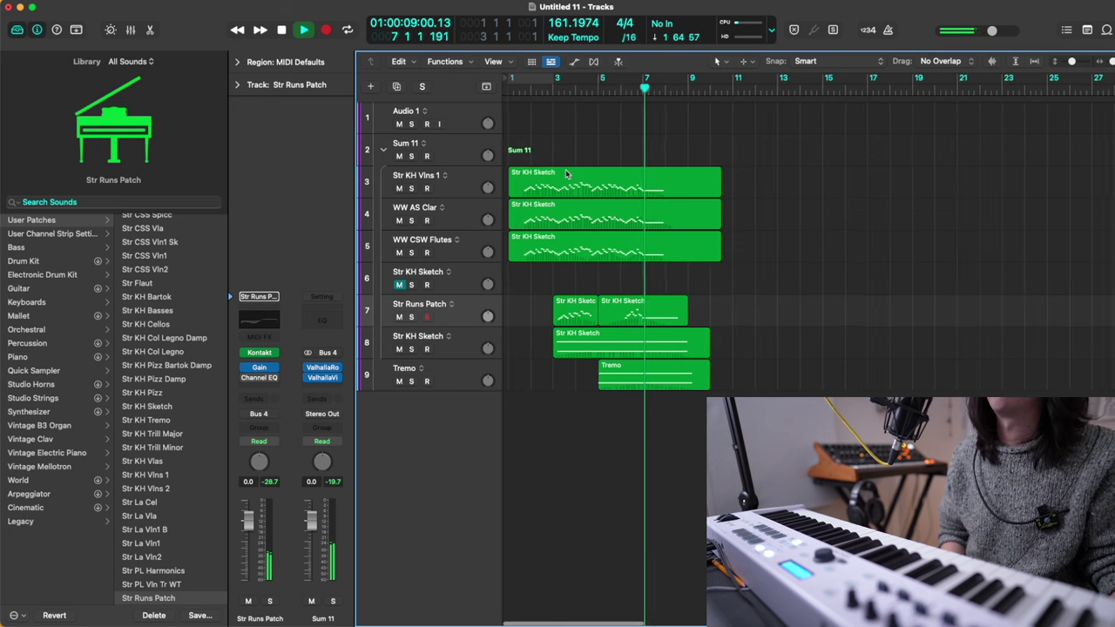
scroll(568, 174, "left", 1)
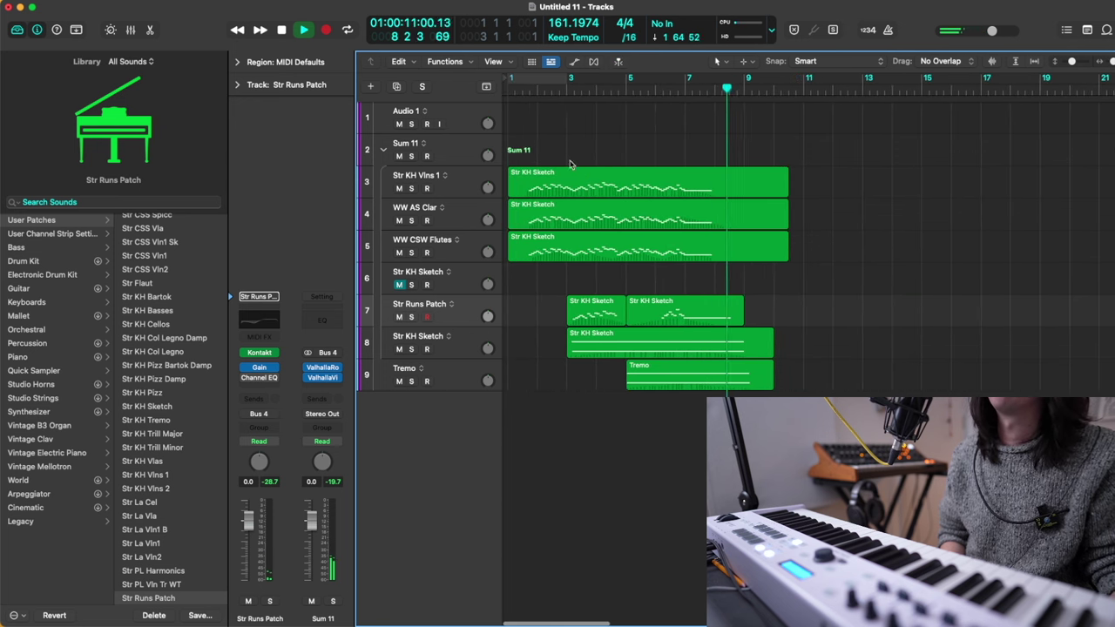
key("Return")
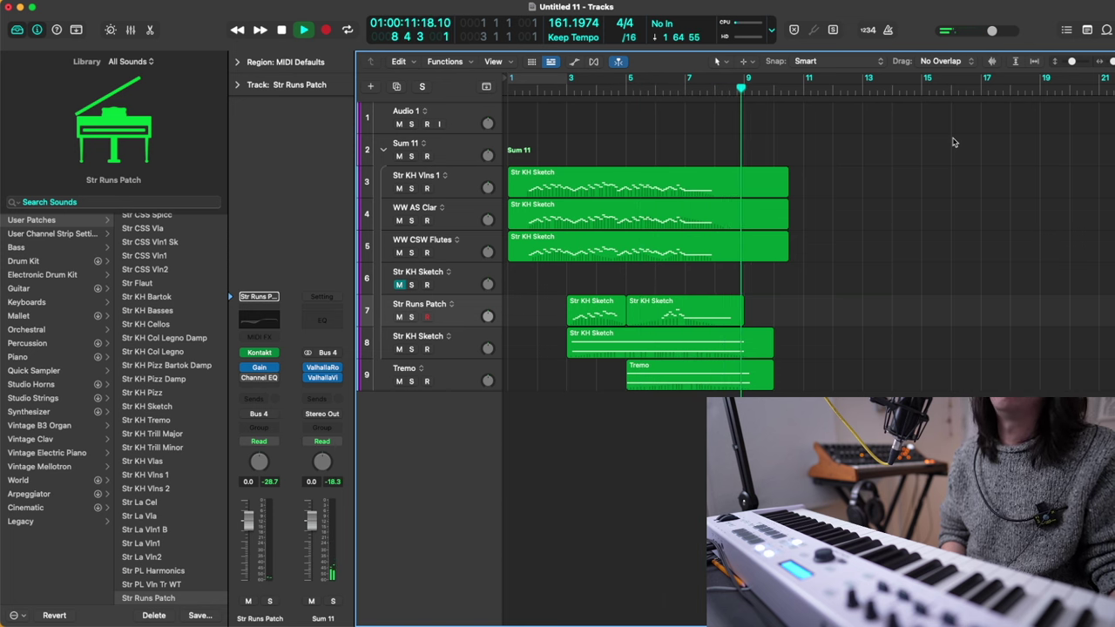
Step: Stop playback, delete all regions from the arrangement, and remove the tracks below Str KH Vlns 1
key("space")
scroll(886, 195, "right", 1)
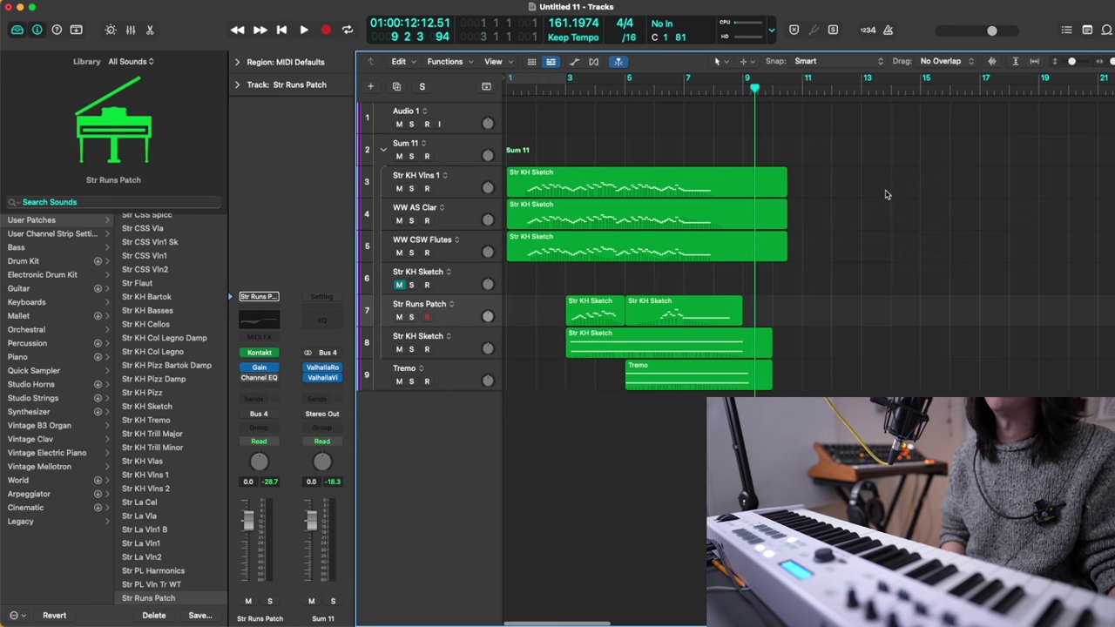
left_click_drag(876, 176, 590, 371)
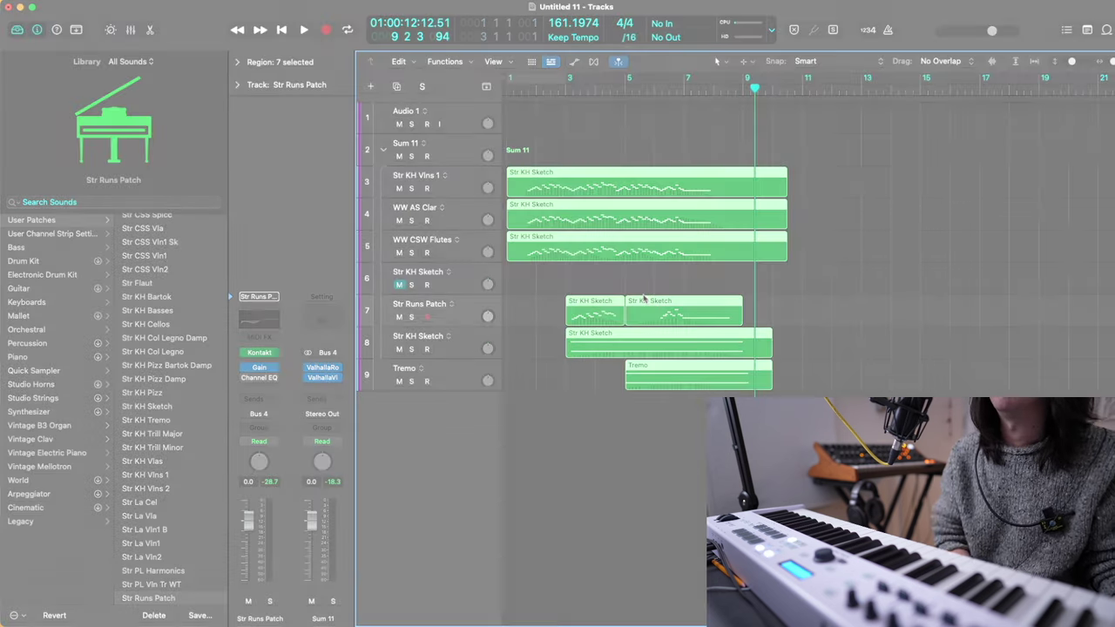
key("Delete")
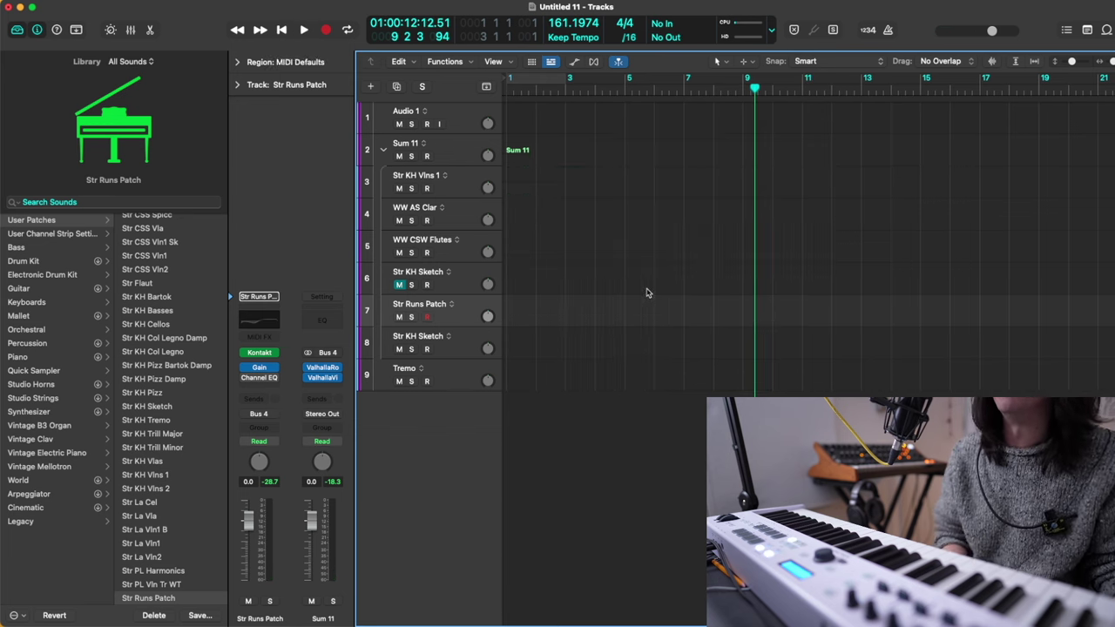
left_click(430, 208)
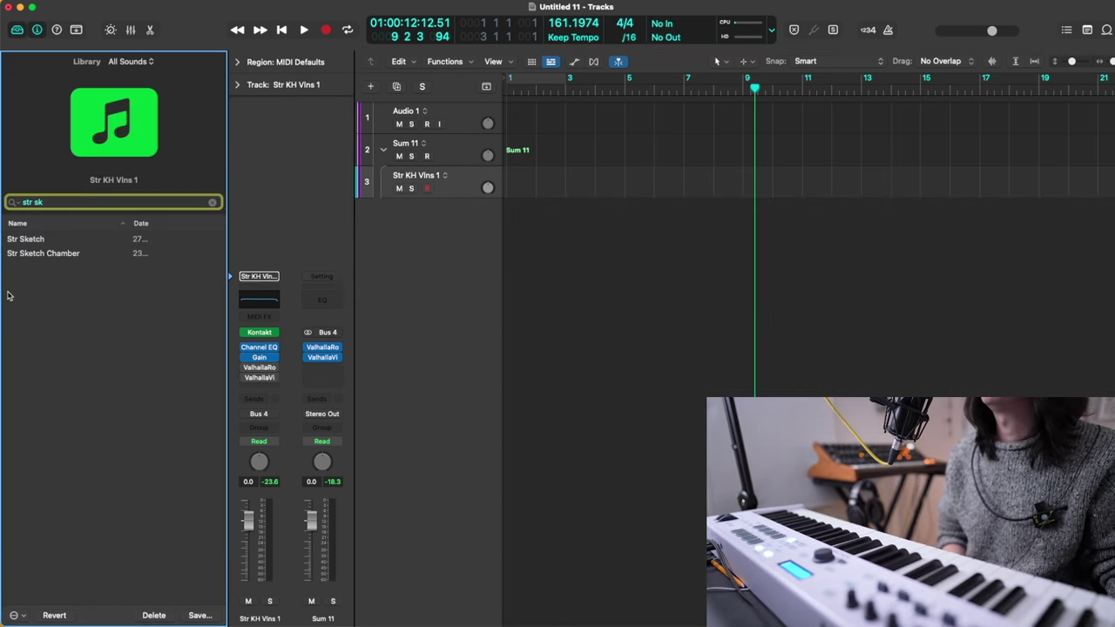
Step: Load the Str KH Sketch patch on the remaining instrument track and set its global short articulation to Spiccato
left_click(72, 241)
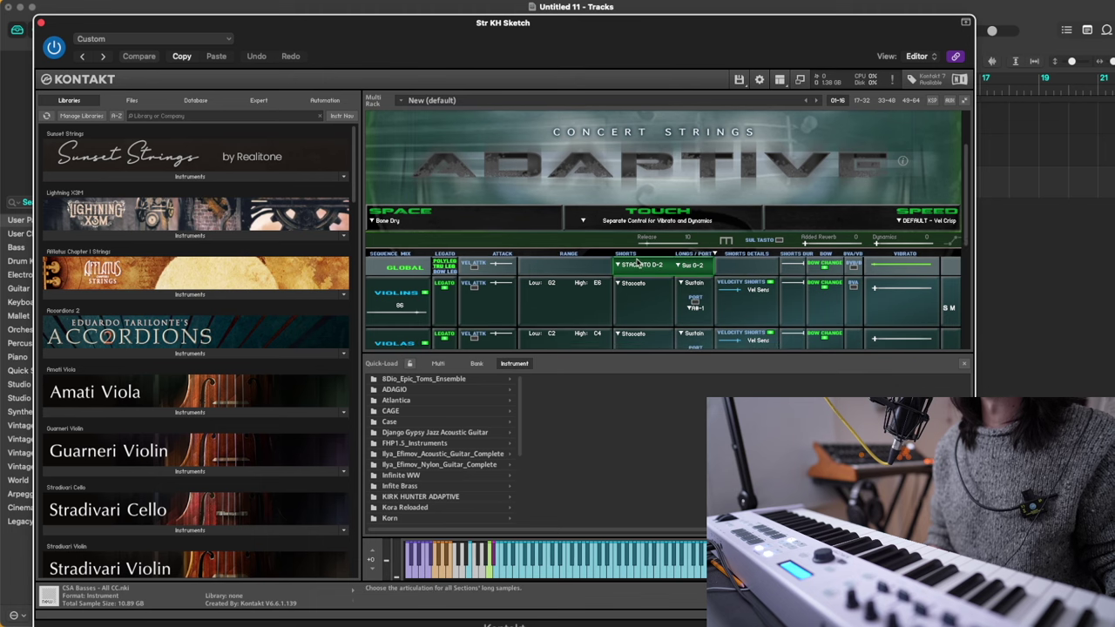
left_click(642, 263)
left_click(652, 285)
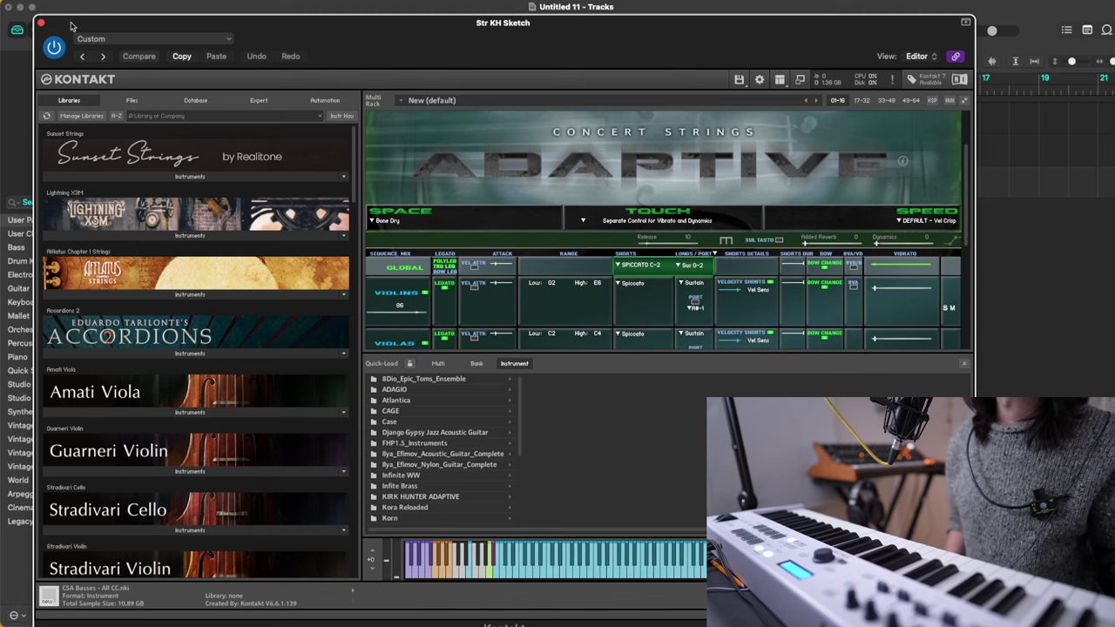
left_click(42, 23)
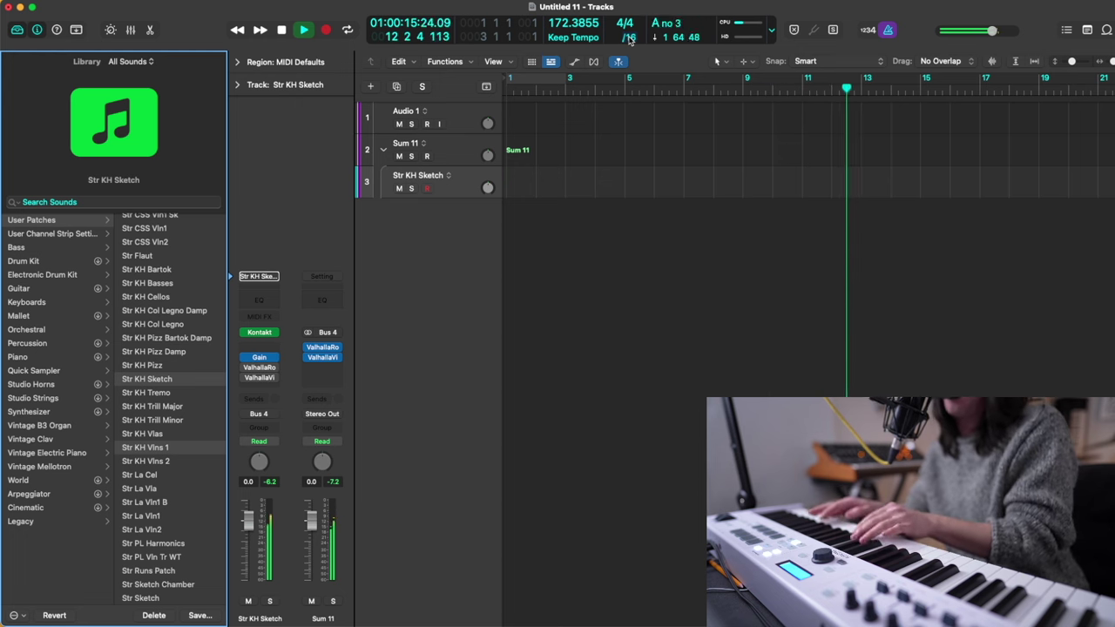
Step: Finish the spiccato part on Str KH Sketch, duplicate the track, and capture a repeated-note second part on the copy
key("space")
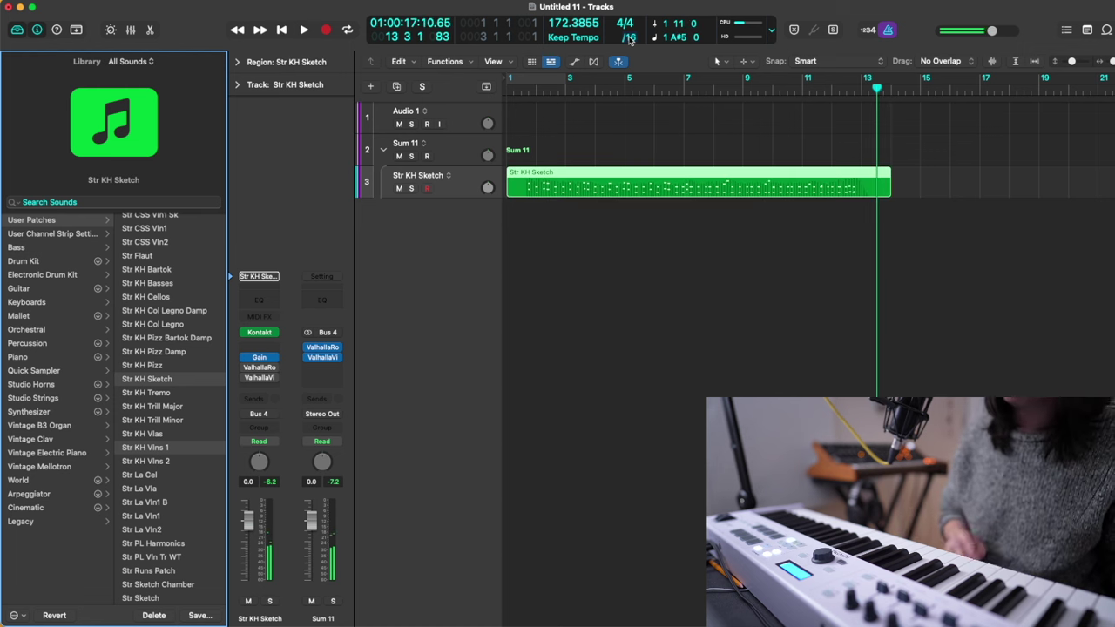
key("super+d")
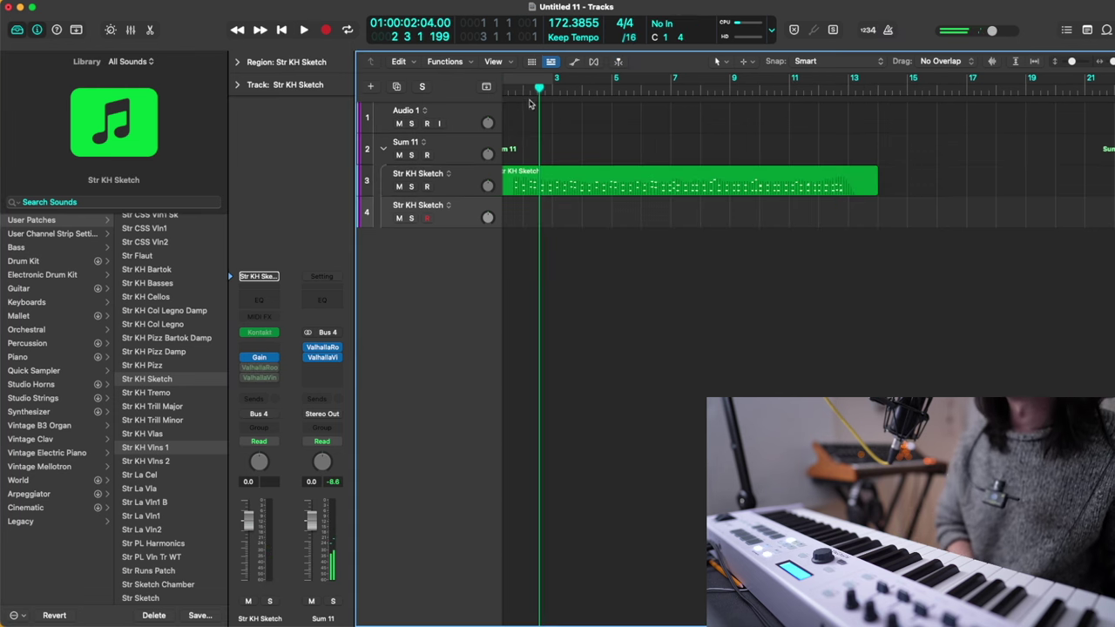
key("space")
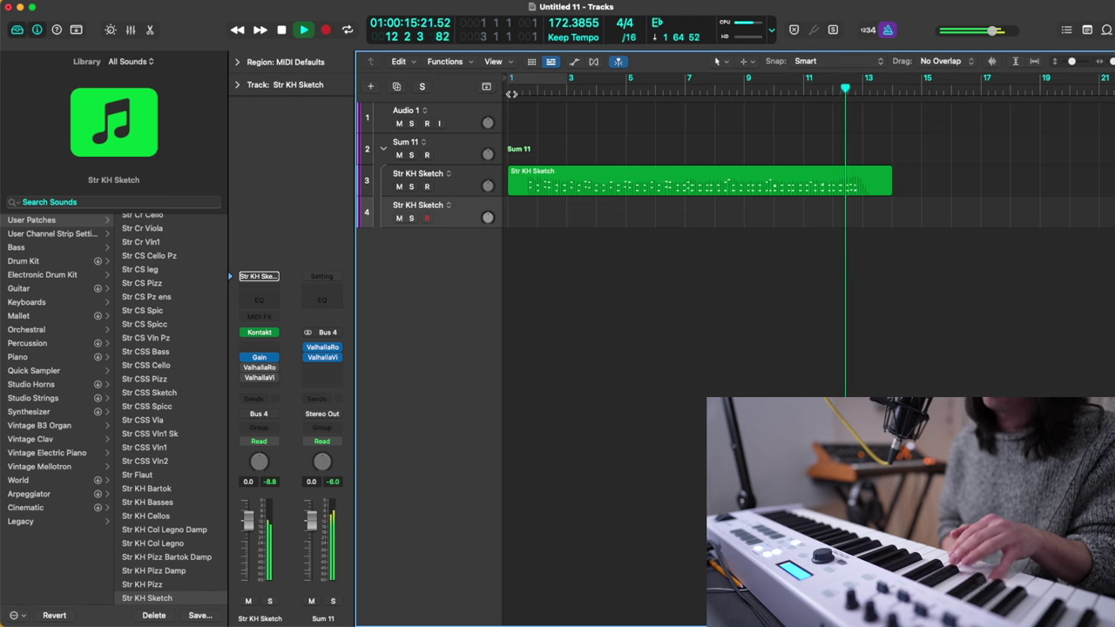
key("space")
key("shift+r")
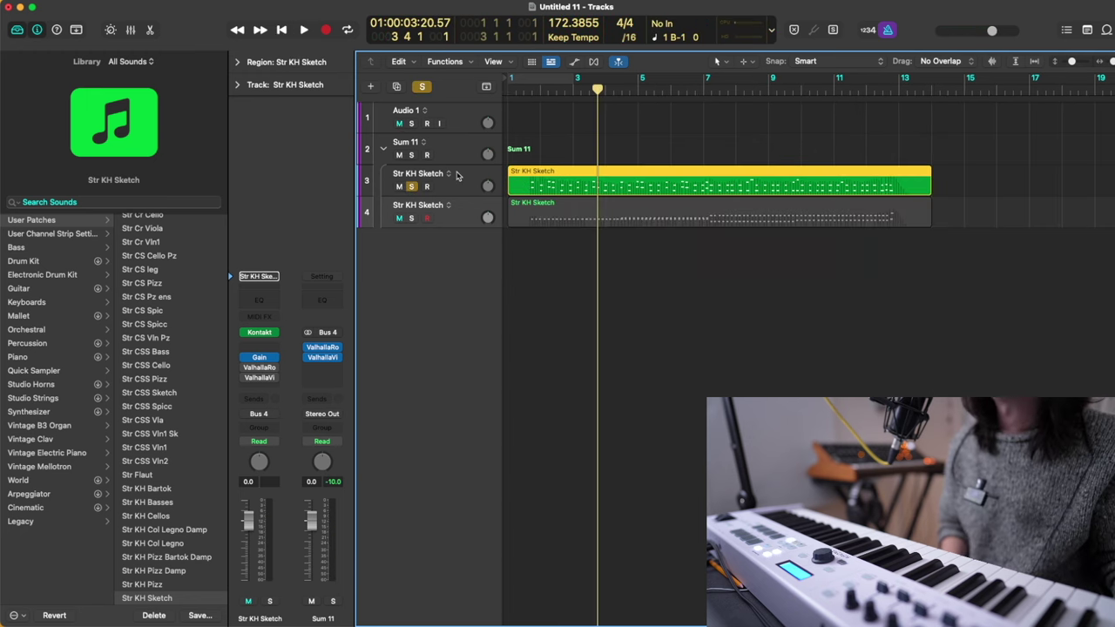
Step: Replace the soloed Str KH Sketch track's Kontakt instrument with a basses shorts patch from KIRK HUNTER ADAPTIVE
left_click(457, 177)
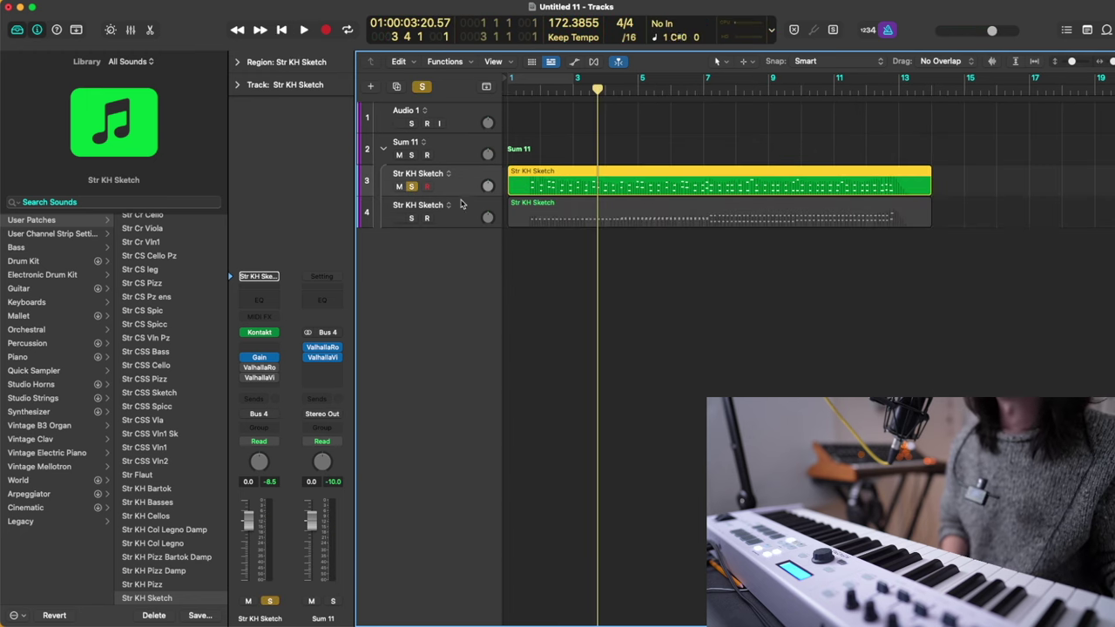
left_click(270, 334)
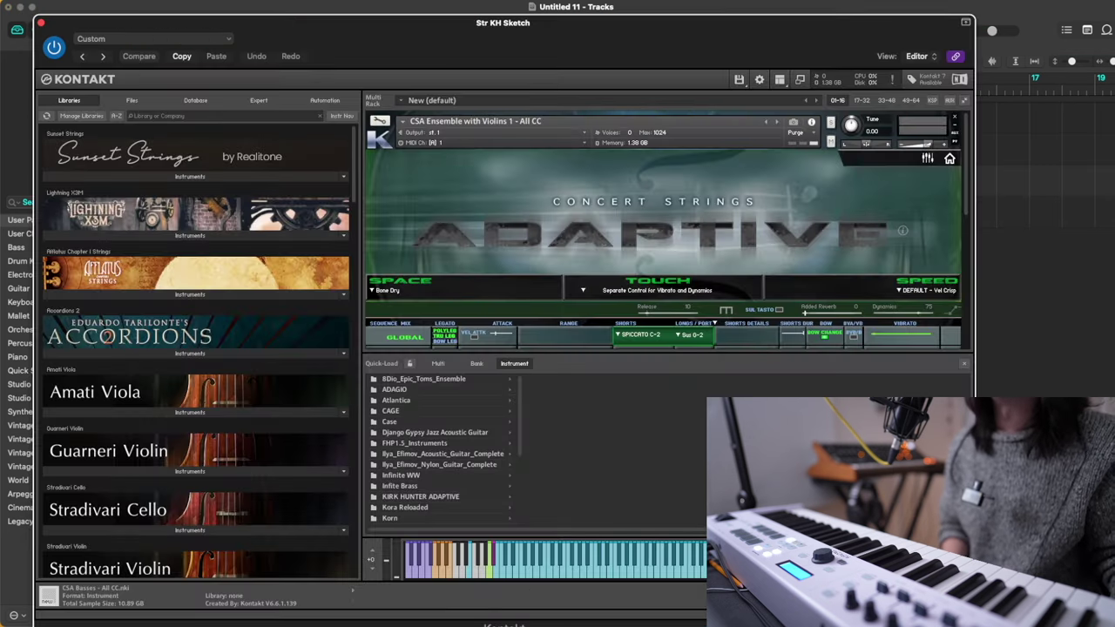
scroll(441, 459, "down", 2)
left_click(510, 470)
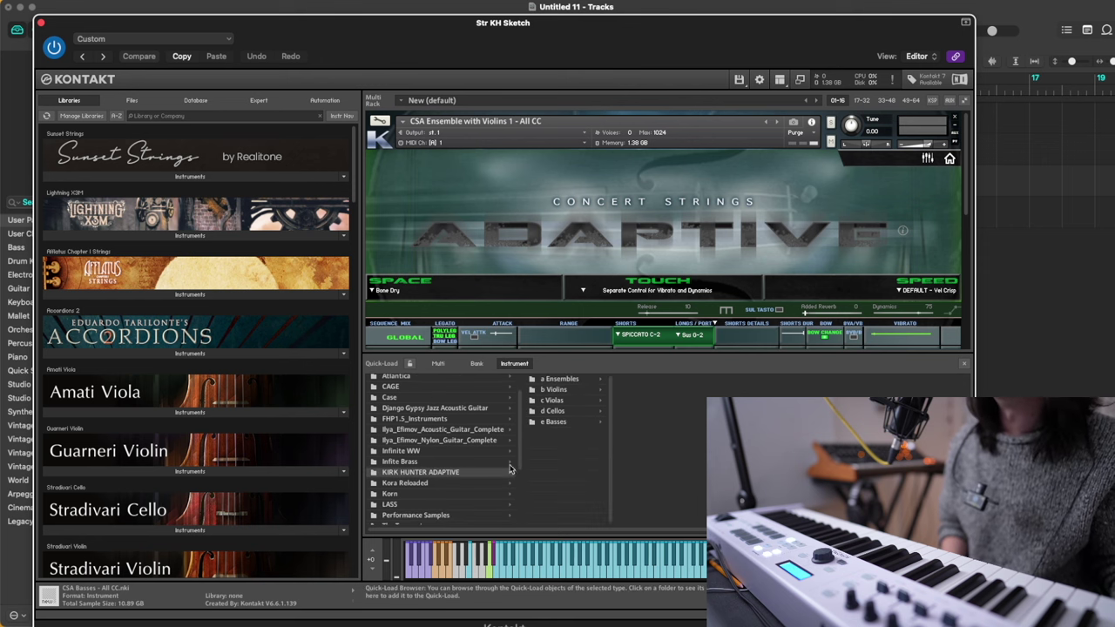
scroll(610, 287, "down", 3)
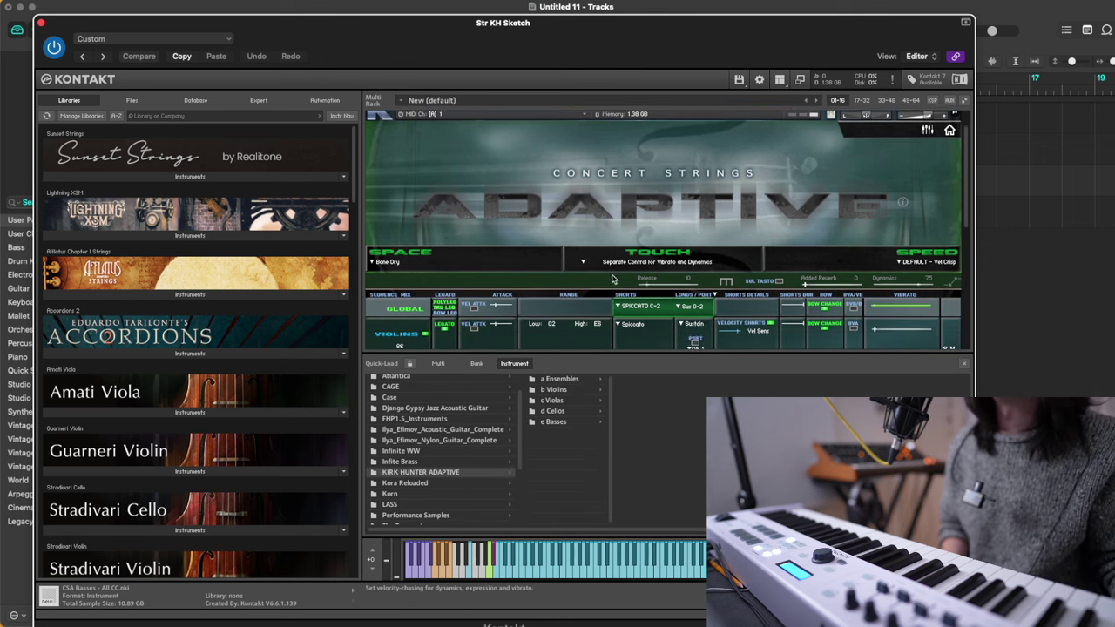
left_click(642, 302)
left_click(566, 470)
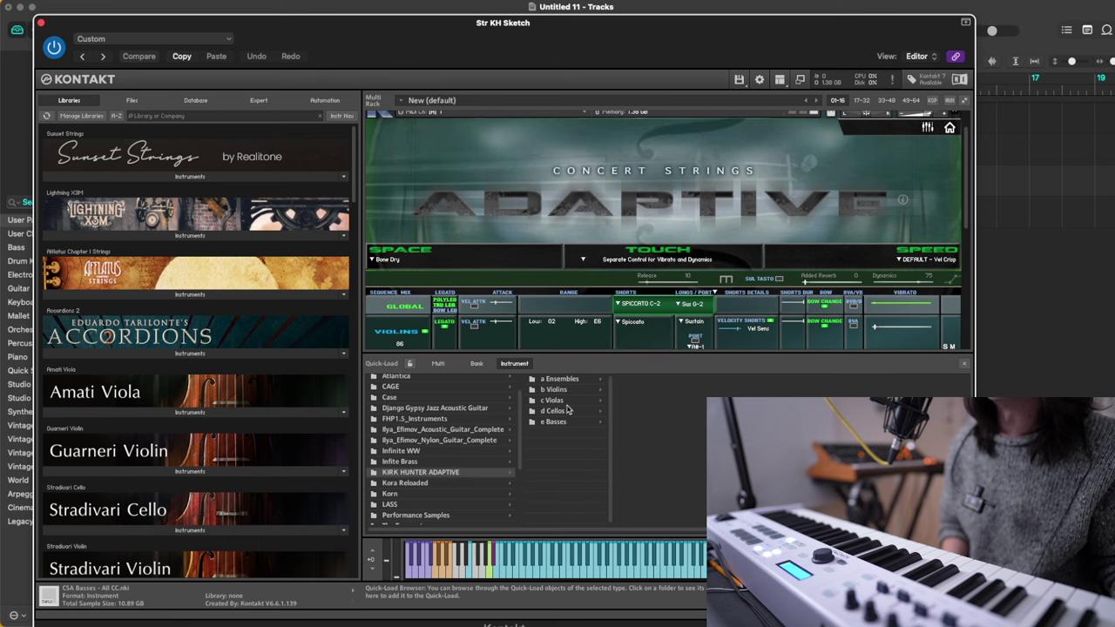
left_click(569, 383)
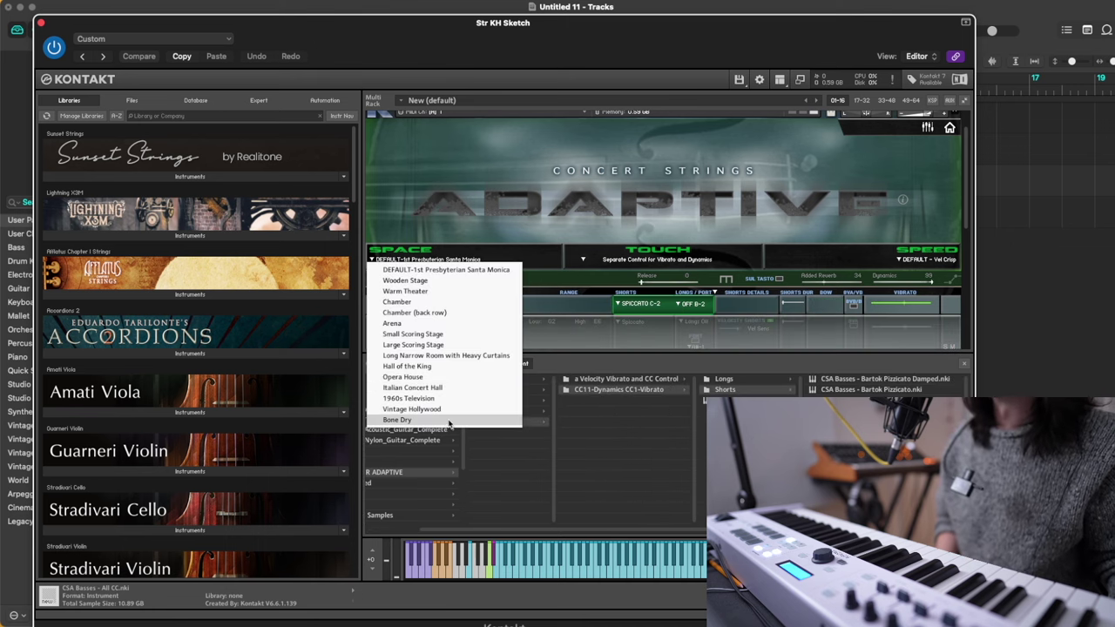
Step: Set the basses instrument's Space to Bone Dry, close its window, and audition the soloed track to bar 5
left_click(449, 422)
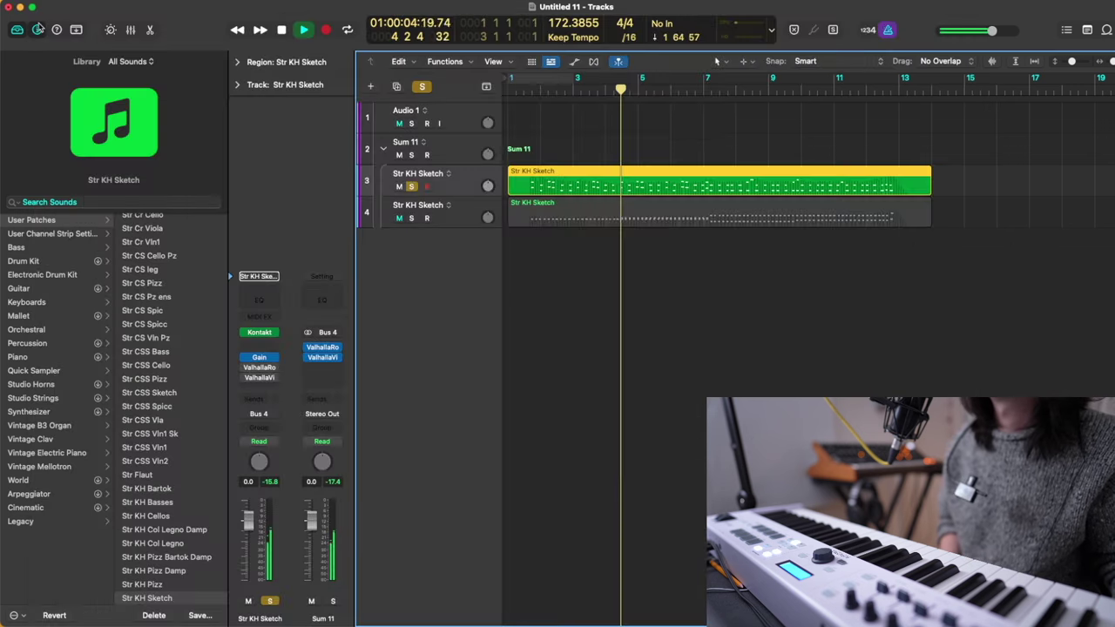
left_click(40, 23)
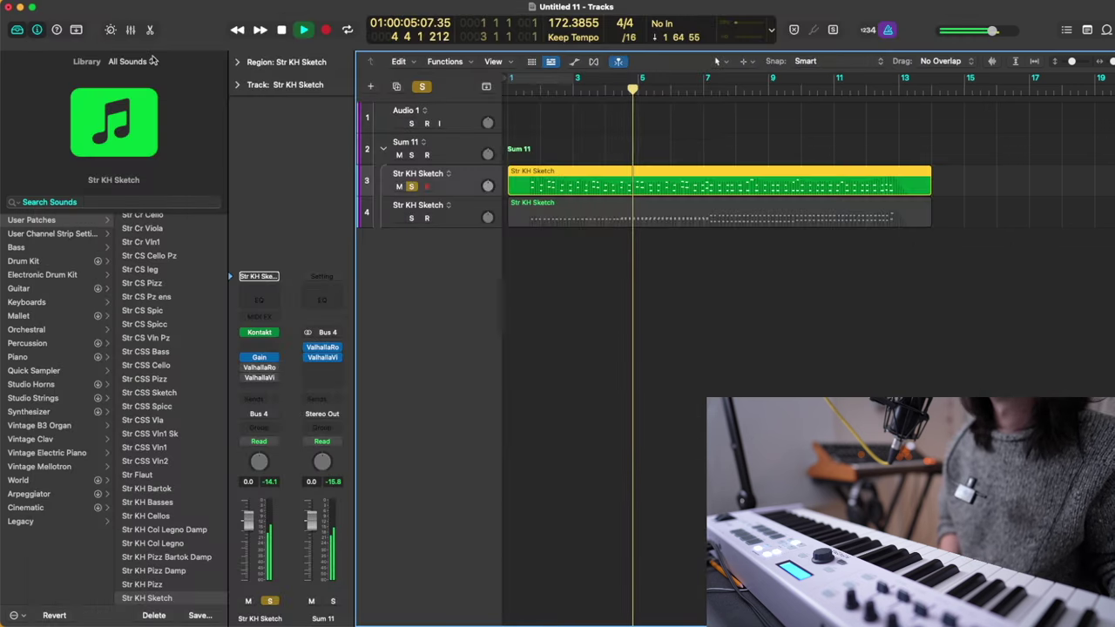
key("space")
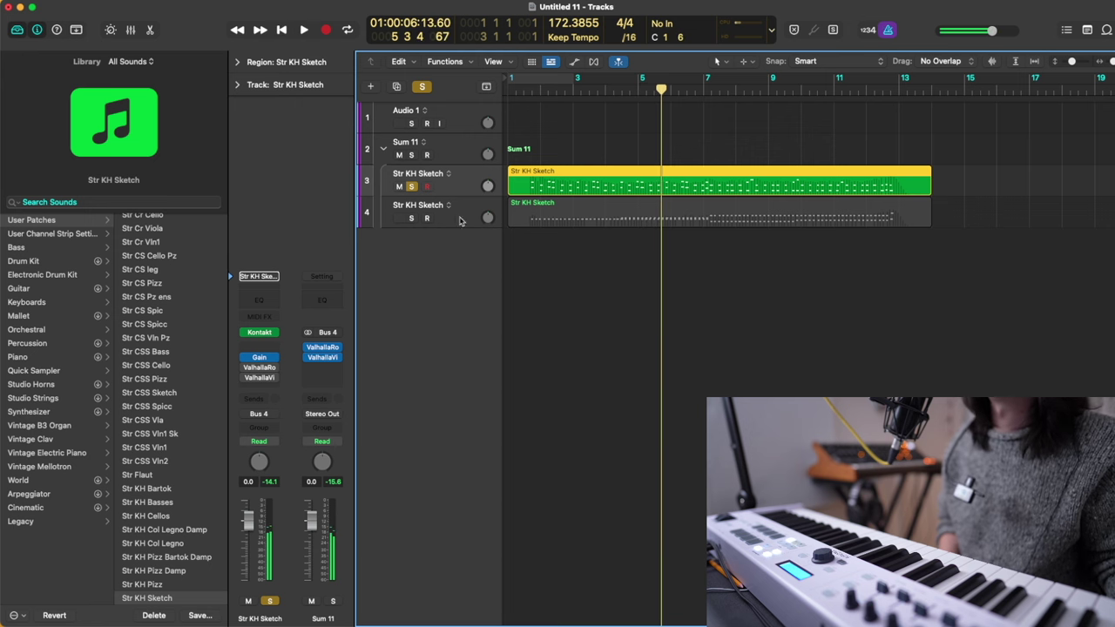
Step: Duplicate the soloed Str KH Sketch track, and load the Str KH Vlns 1 patch on the repeated-note track
key("super+d")
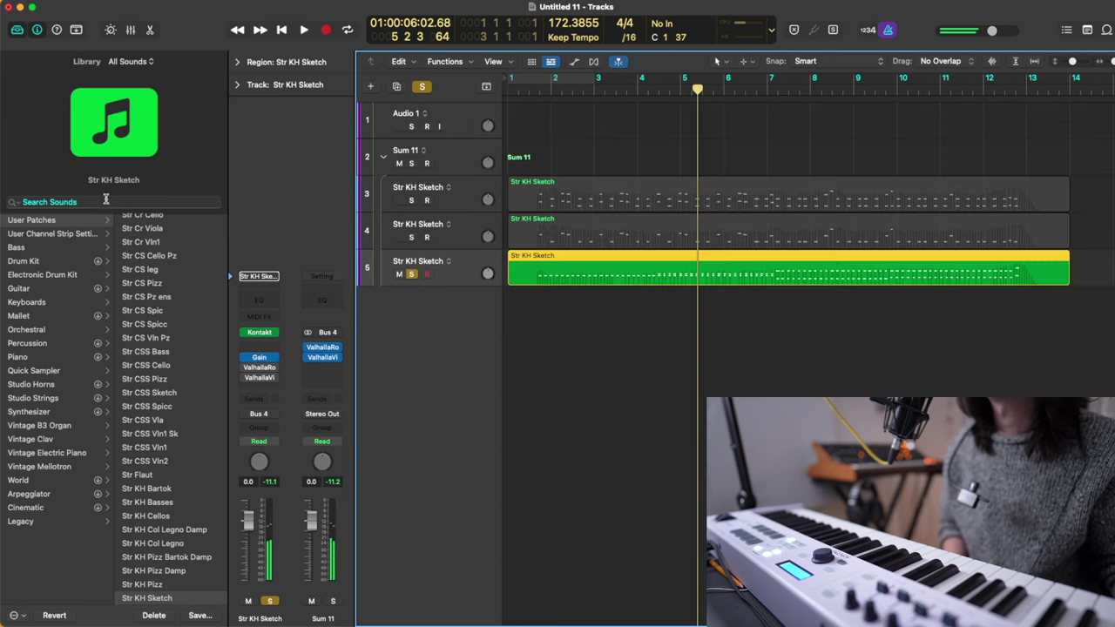
left_click(108, 202)
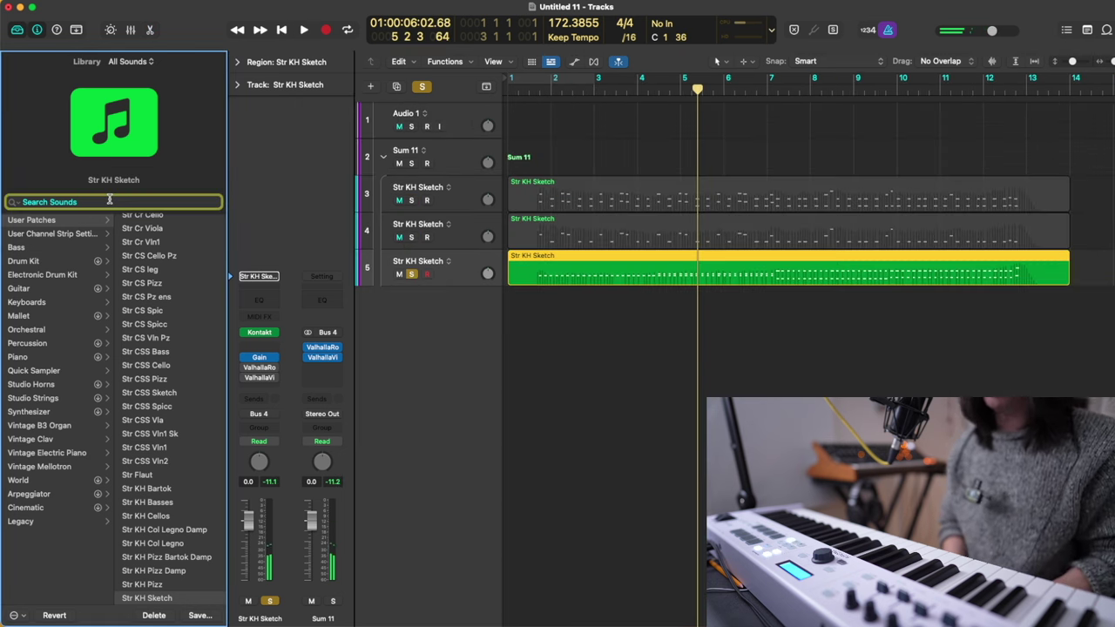
type("kh vl")
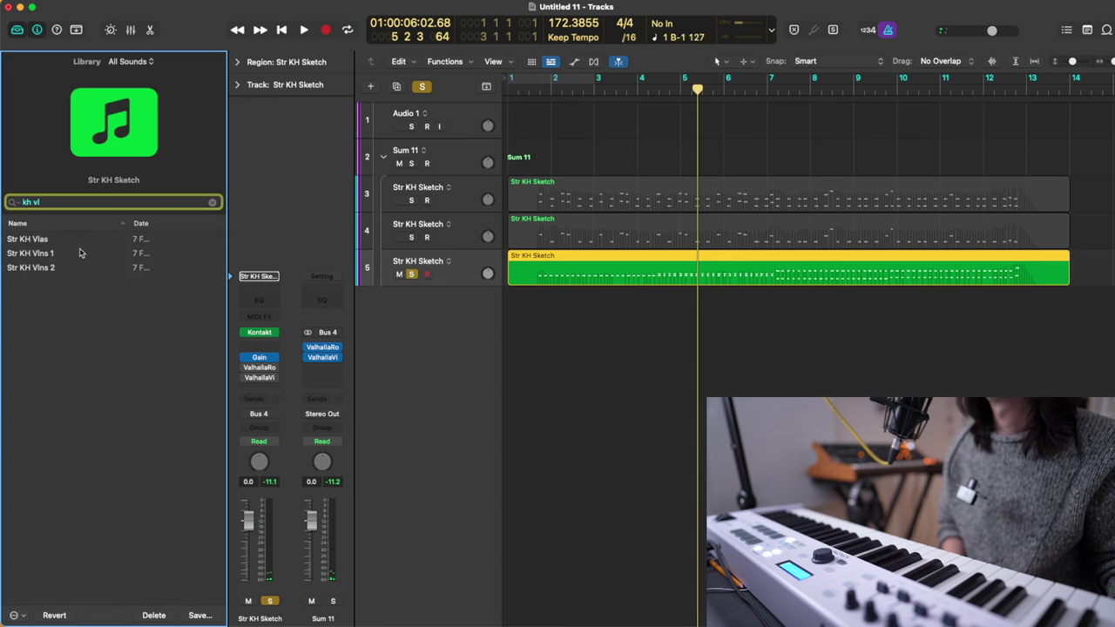
left_click(79, 252)
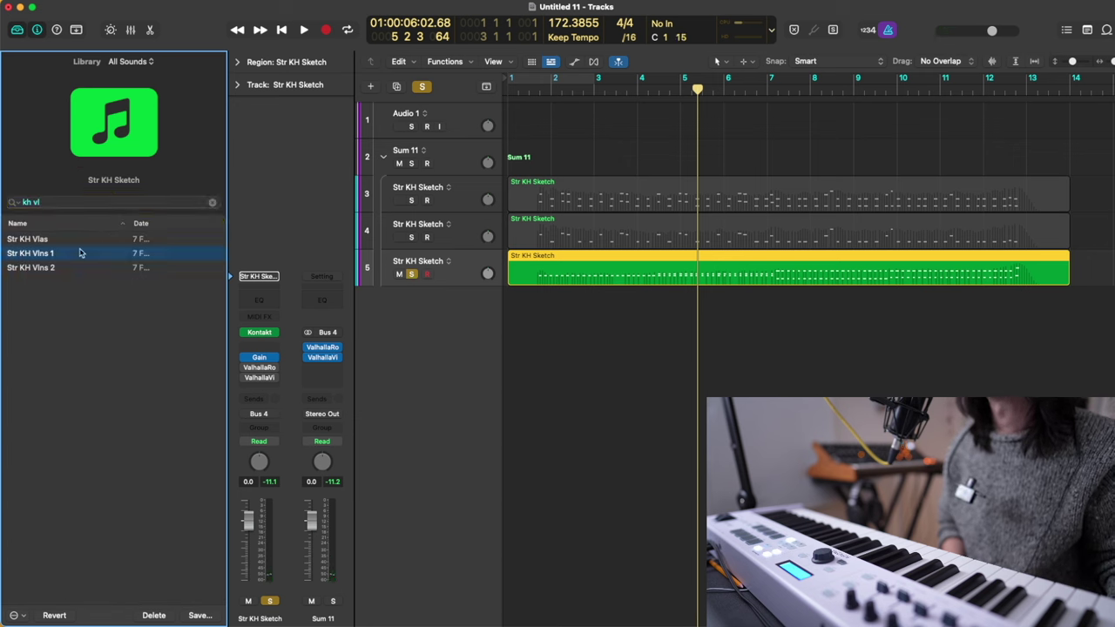
Step: Play the soloed Str KH Vlns 1 track from bar 2 and remove the empty beginning of its region
left_click(555, 91)
key("space")
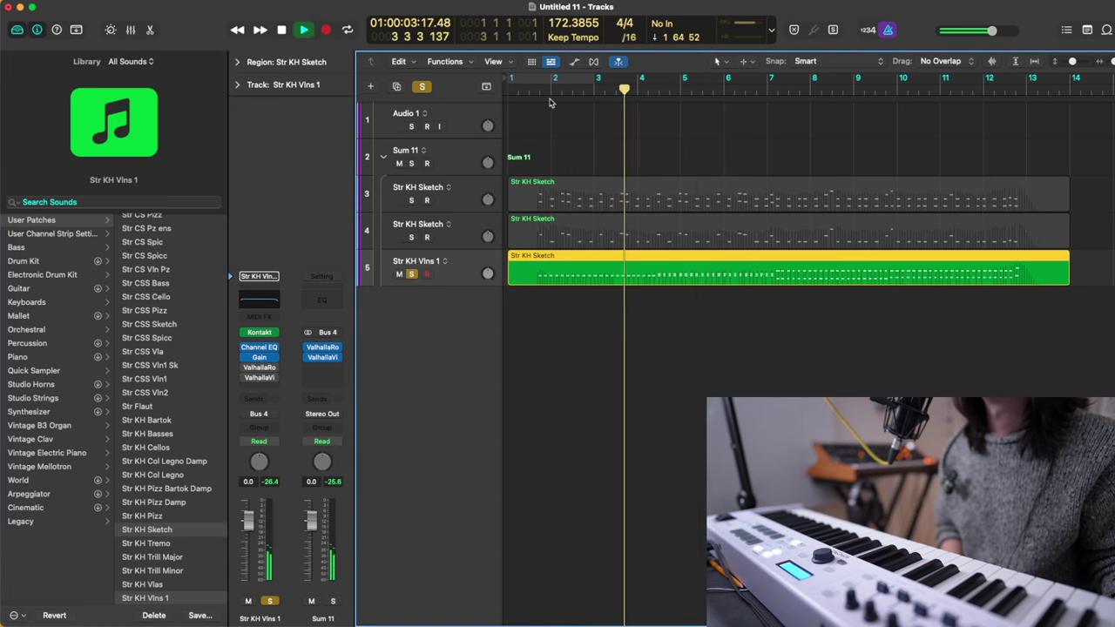
left_click(522, 271)
key("BackSpace")
key("super+Down")
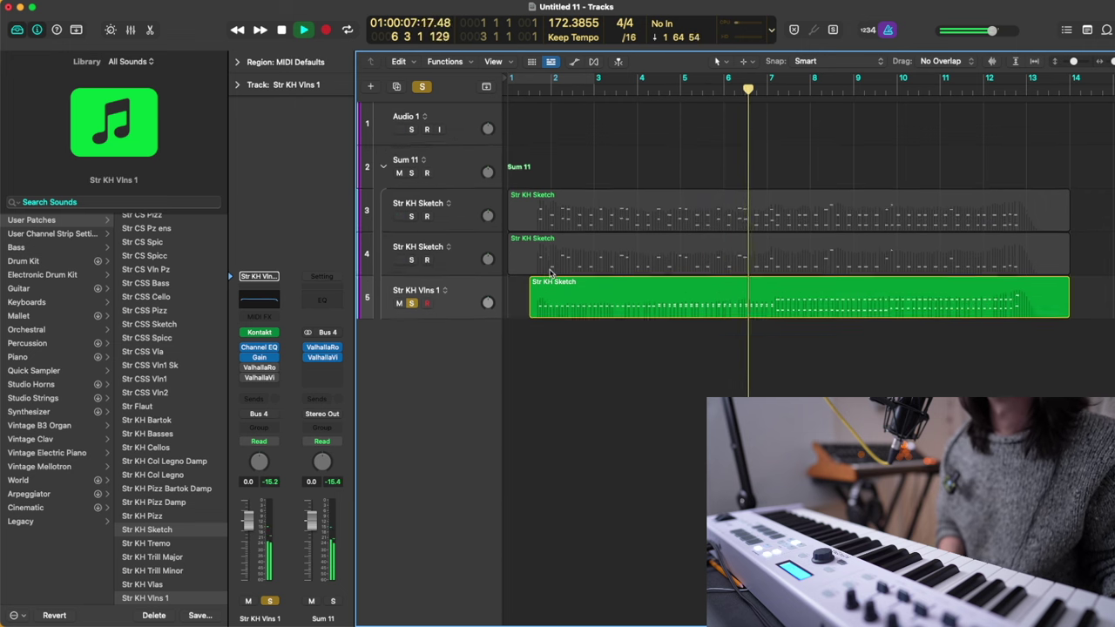
key("super+Right")
key("super+Right")
key("super+Right")
key("super+Left")
scroll(551, 274, "left", 3)
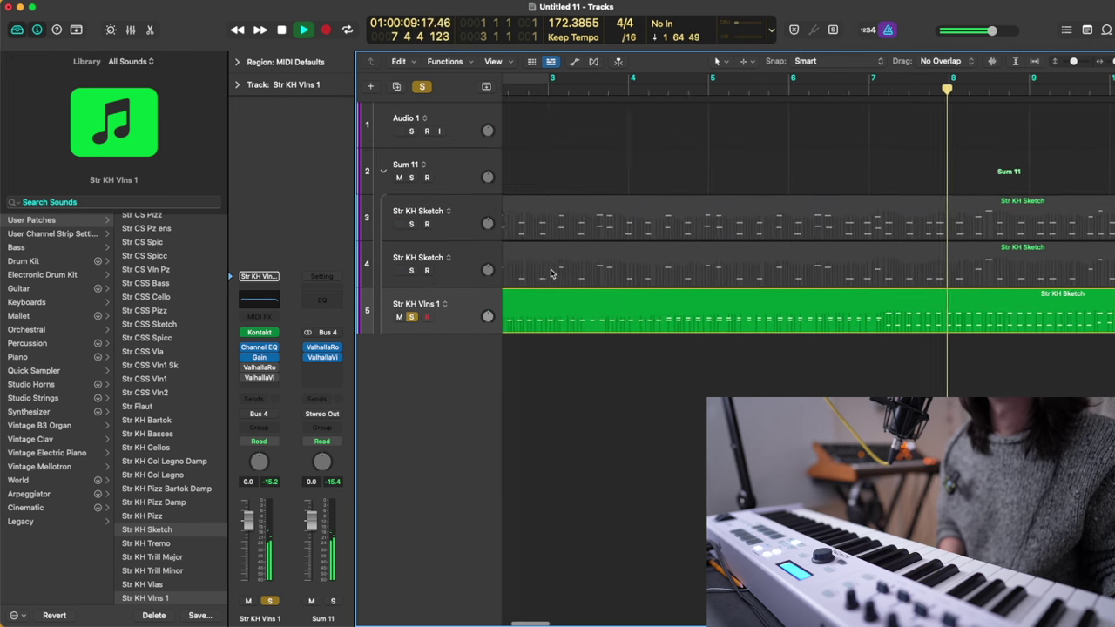
key("super+Left")
key("super+Left")
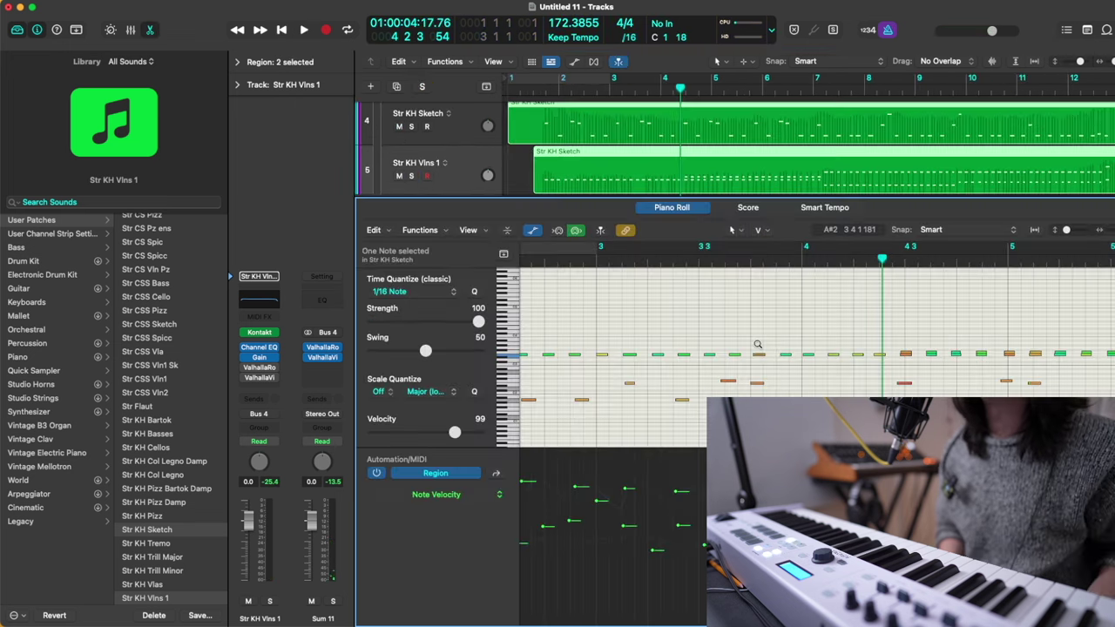
Step: Check the notes of the two selected regions in the Piano Roll and play all tracks from bar 3
scroll(740, 340, "down", 3)
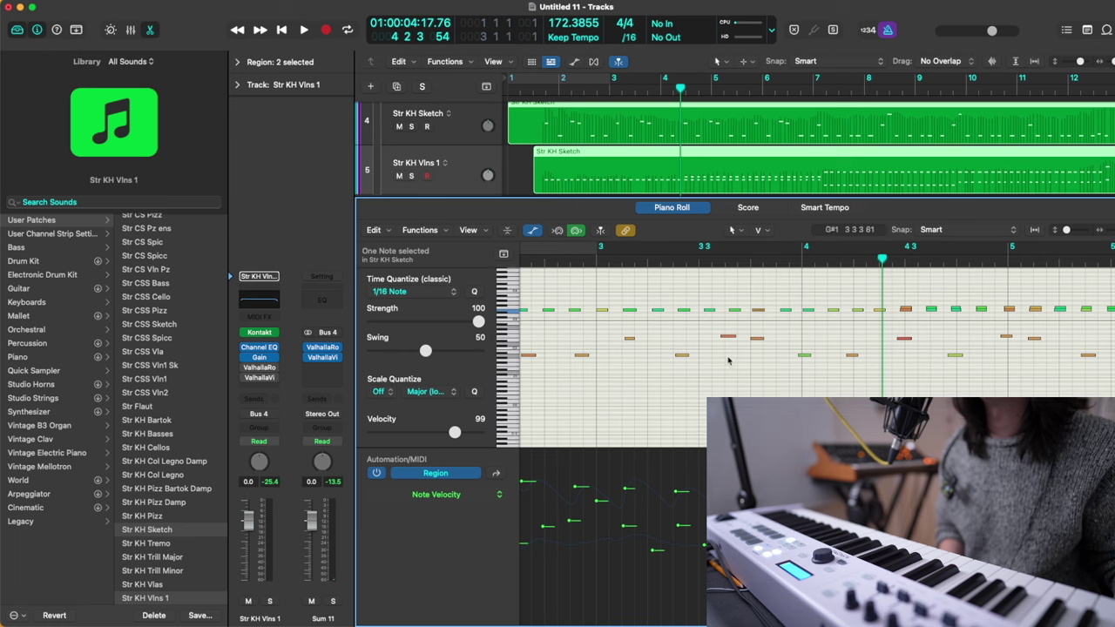
left_click(599, 260)
key("space")
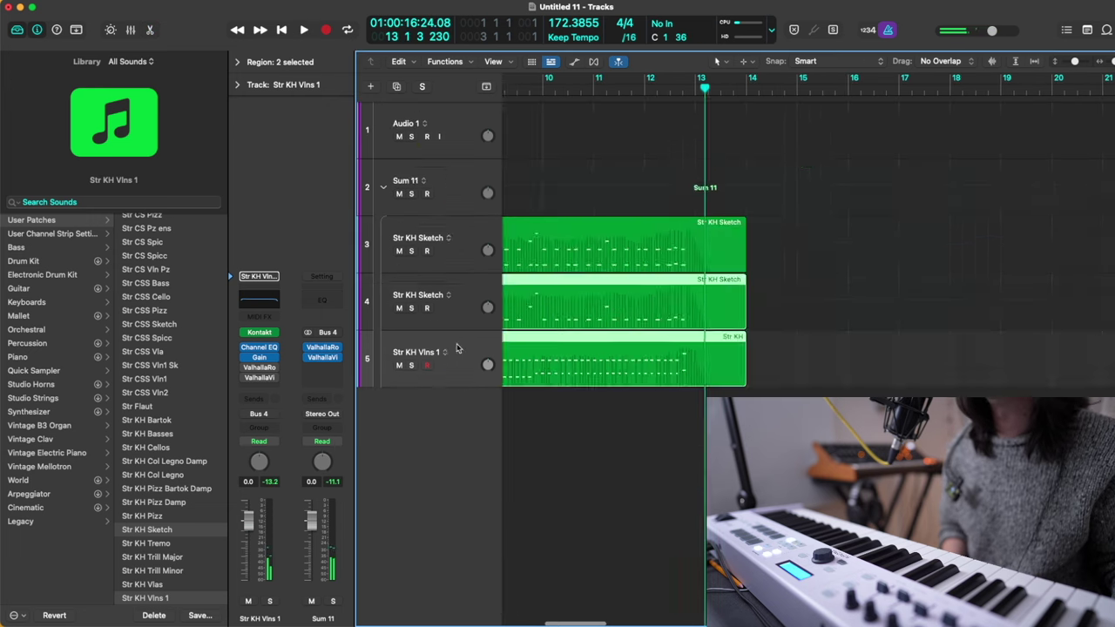
Step: Automate the Str KH Vlns 1 track's volume at -4.4 dB, rising to +2.3 dB just before bar 13
left_click(609, 364)
key("a")
left_click(614, 363)
left_click_drag(613, 363, 614, 371)
left_click(662, 368)
left_click_drag(691, 362, 693, 348)
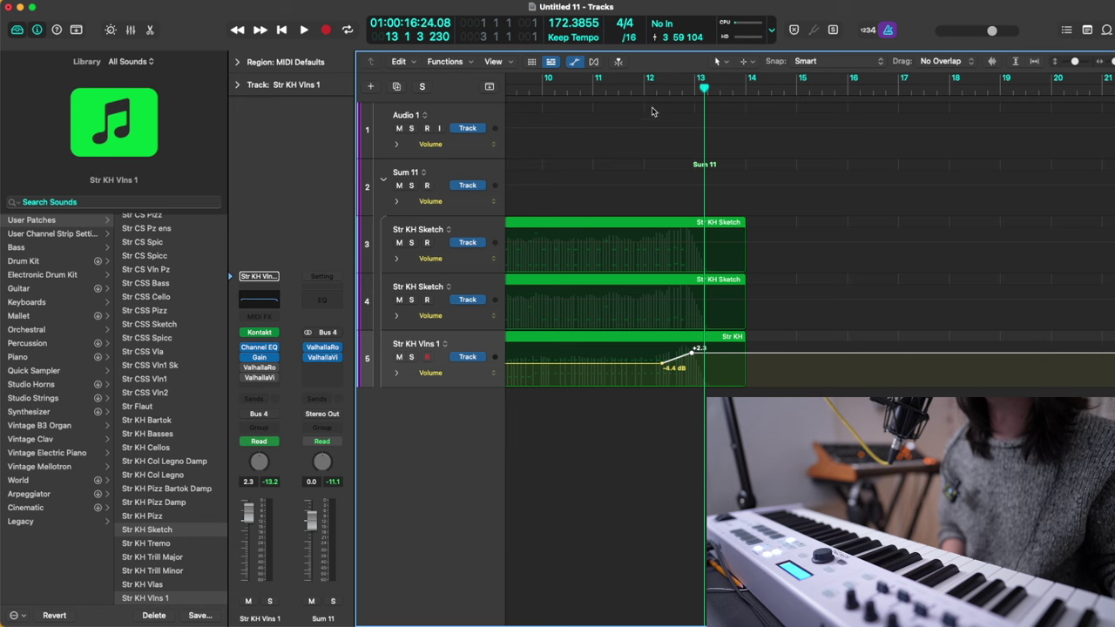
Step: Add volume automation points on the upper Str KH Sketch track around bars 11 and 12, pulling the last one down
left_click(607, 242)
left_click(631, 243)
left_click_drag(647, 246, 649, 254)
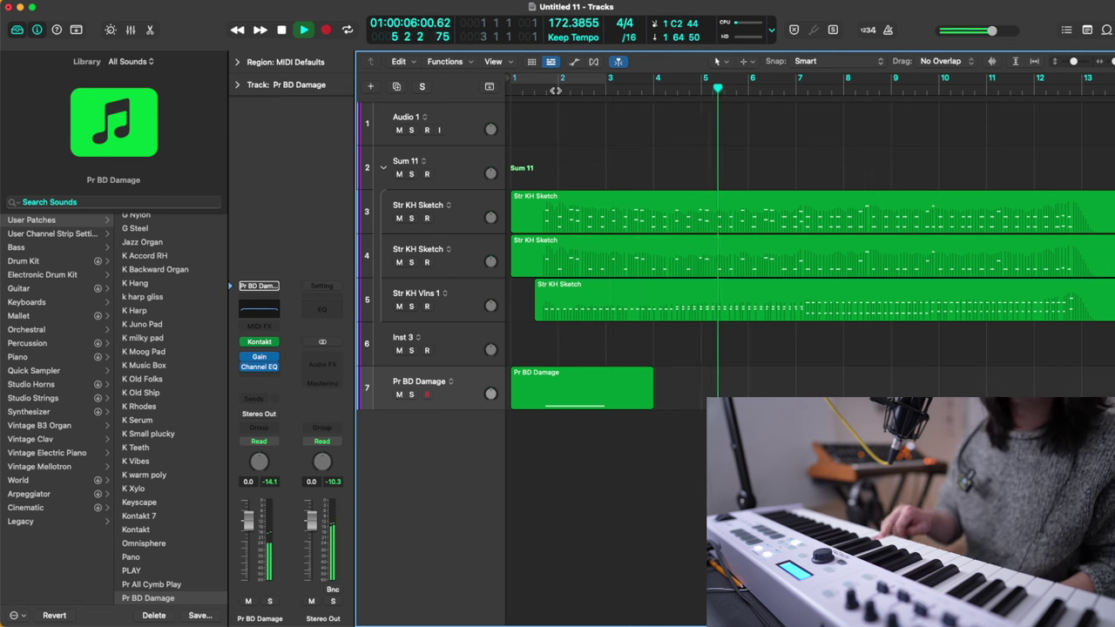
Step: Capture the played bass drum hits as a second region on the Pr BD Damage track from bar 4
key("shift+r")
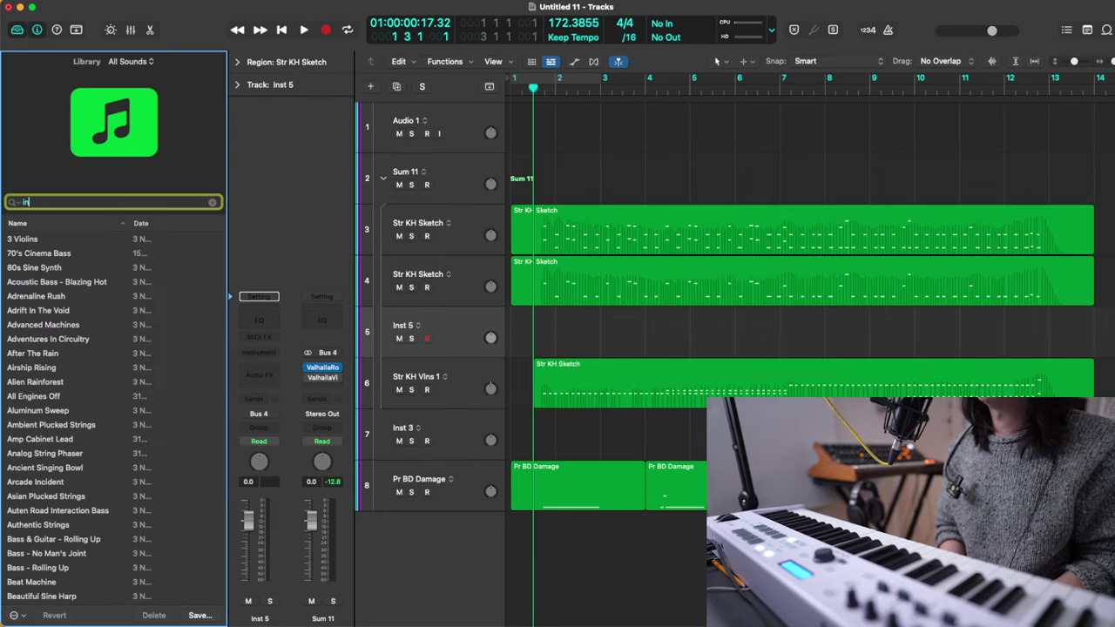
Step: Load the Br Inf Tromb 1 patch on the empty instrument track above Str KH Vlns 1
type("inf")
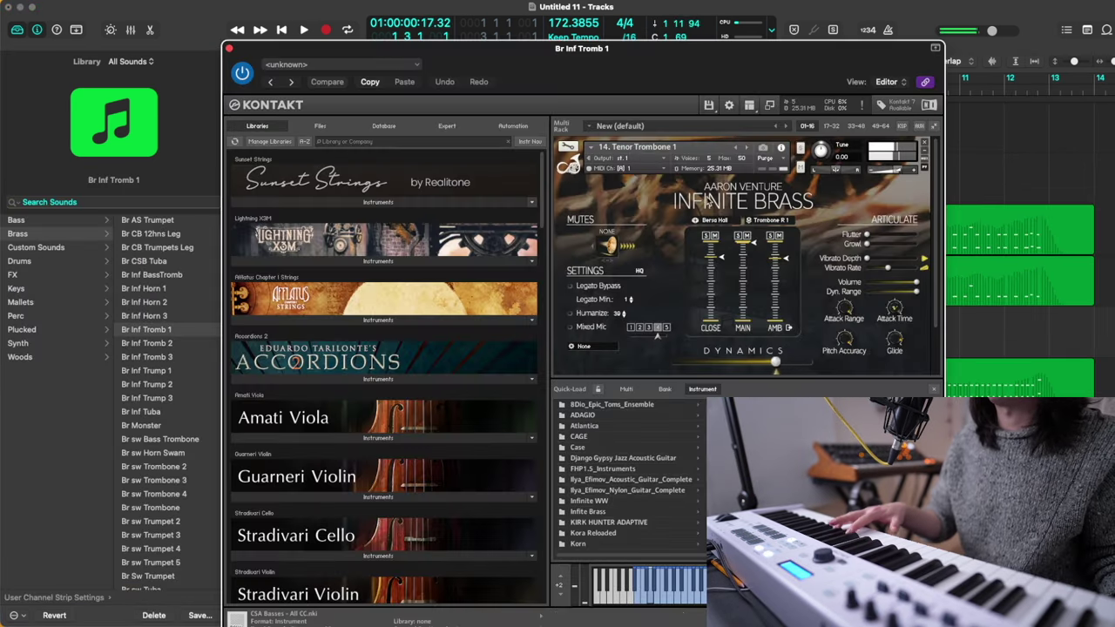
left_click(721, 222)
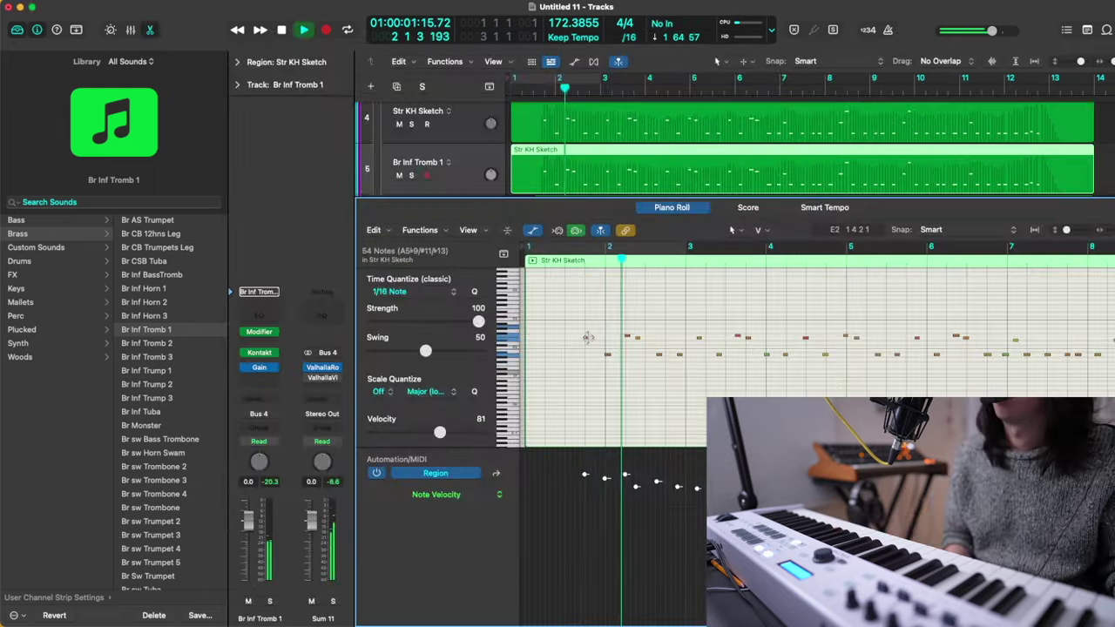
Step: Lower the first note of the Br Inf Tromb 1 region, just before bar 2, to the pitch of the low notes
left_click_drag(586, 340, 583, 357)
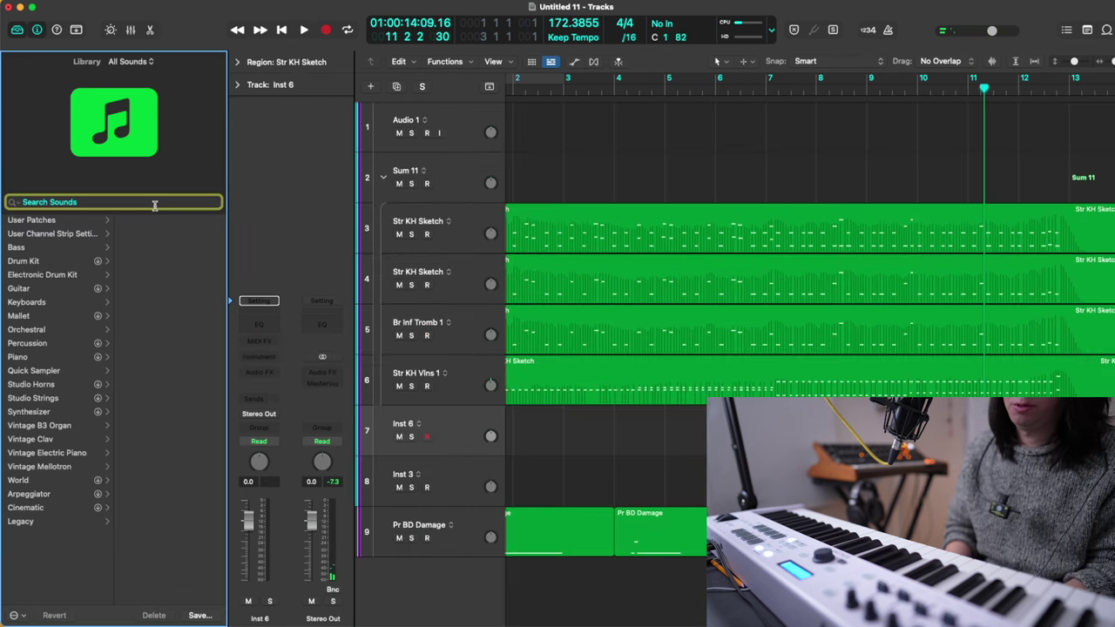
Step: Load the Br Inf Horn 1 patch on the Inst 6 track and play in a horn part from bar 6
type("inf h")
left_click(65, 240)
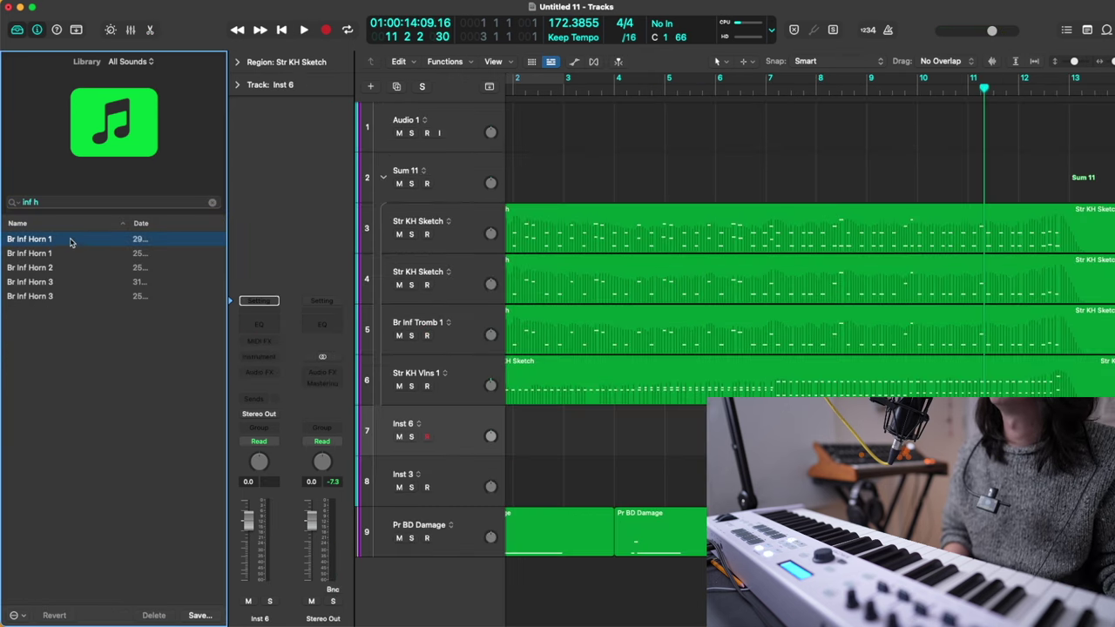
left_click_drag(927, 83, 897, 87)
left_click_drag(897, 87, 885, 87)
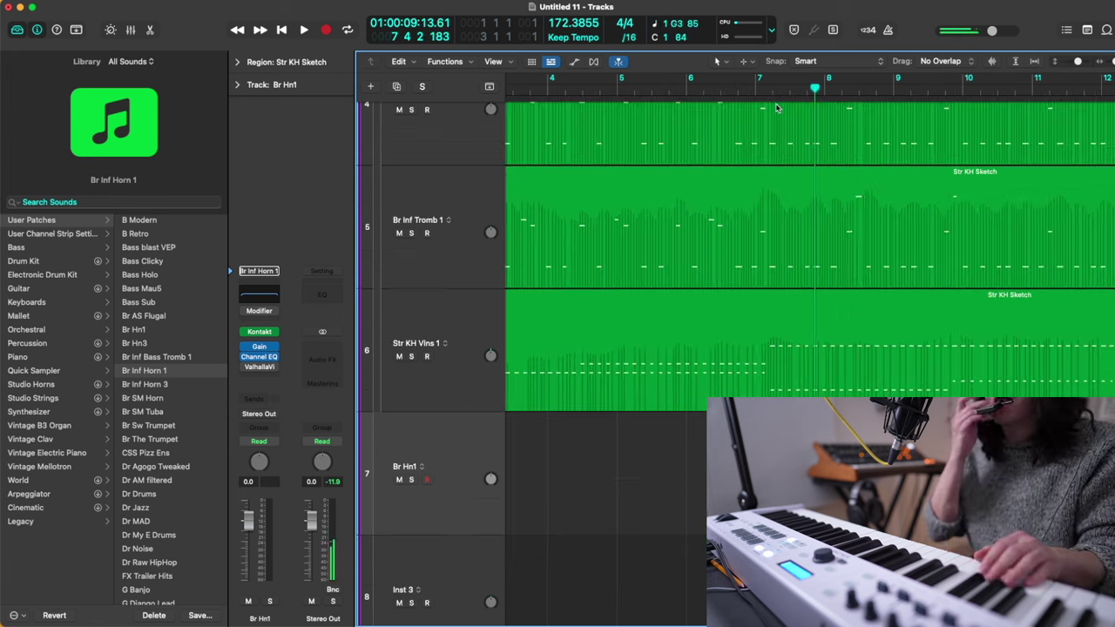
key("space")
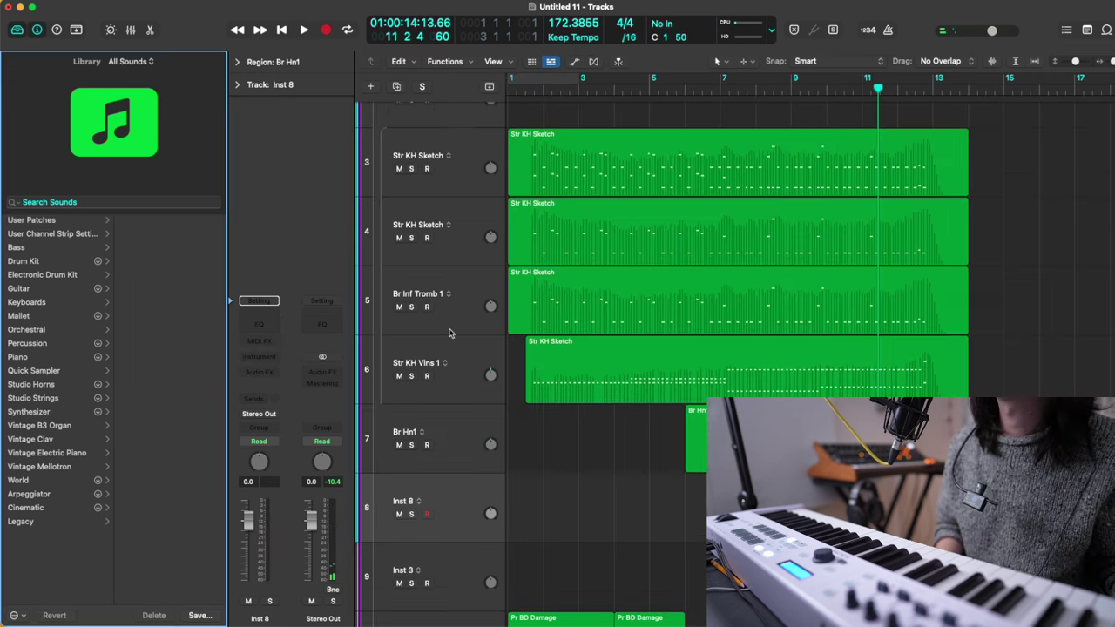
Step: Duplicate the lower Str KH Sketch track and capture a played run part on the copy from bar 7 to bar 13
left_click(440, 357)
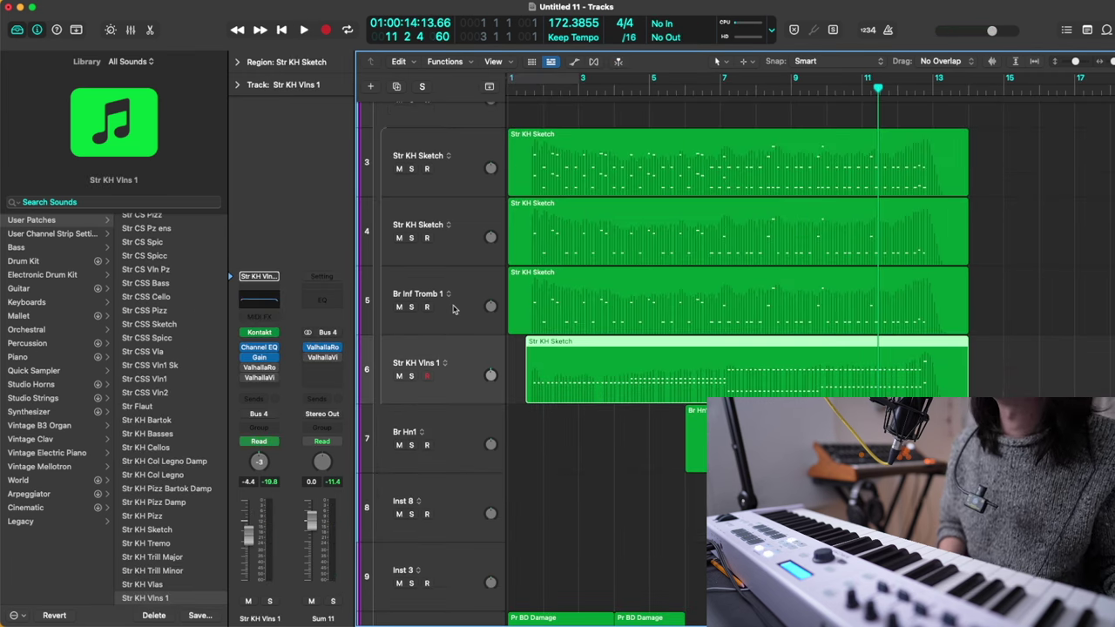
left_click(451, 237)
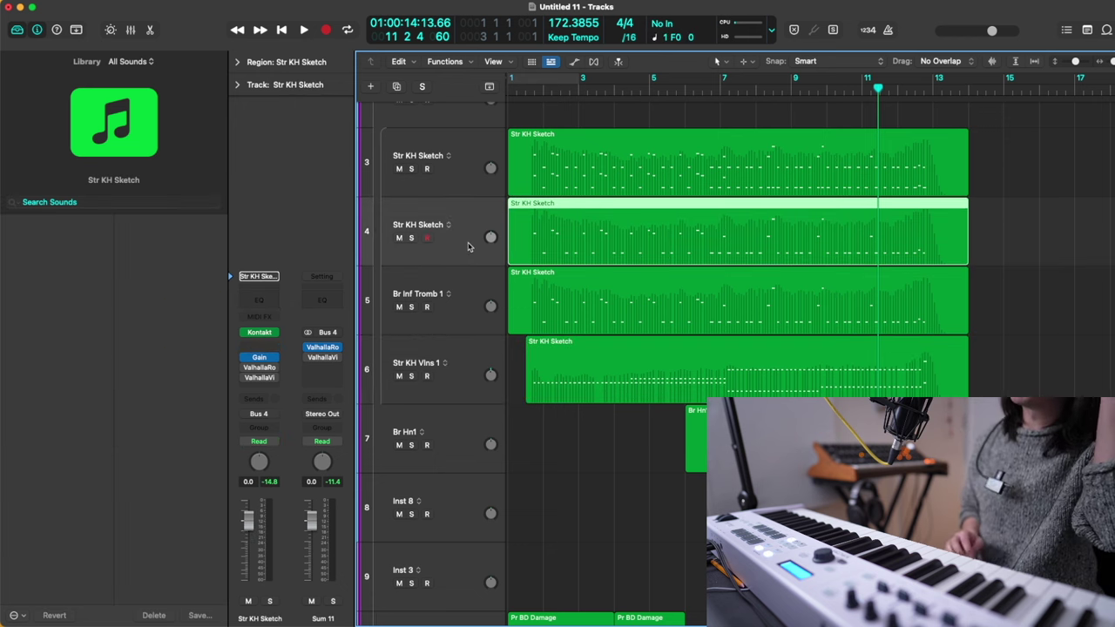
key("super+d")
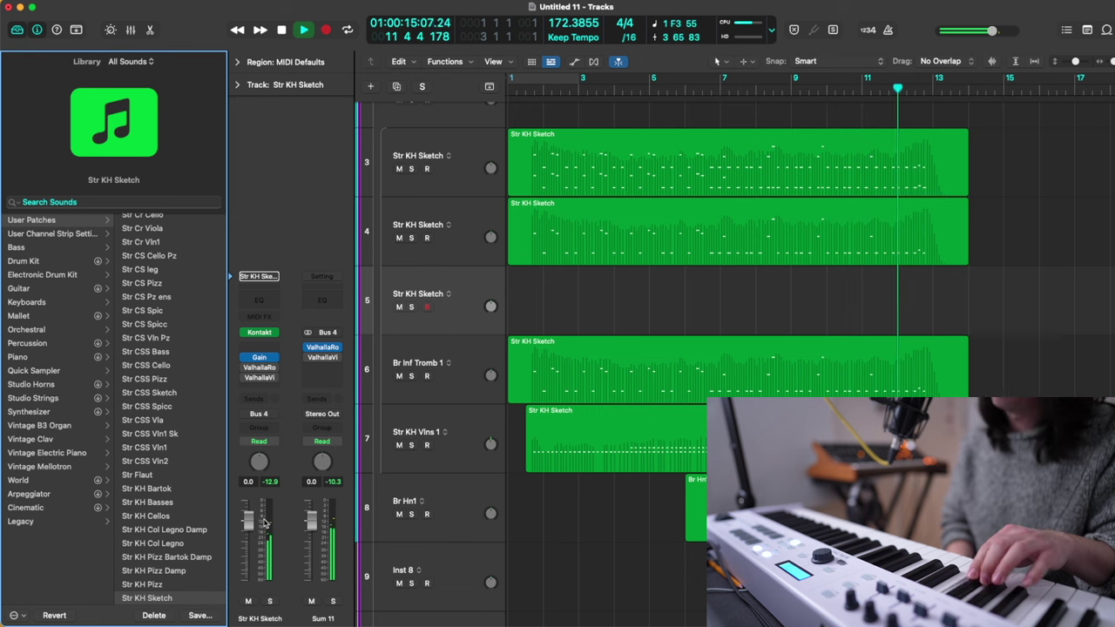
key("space")
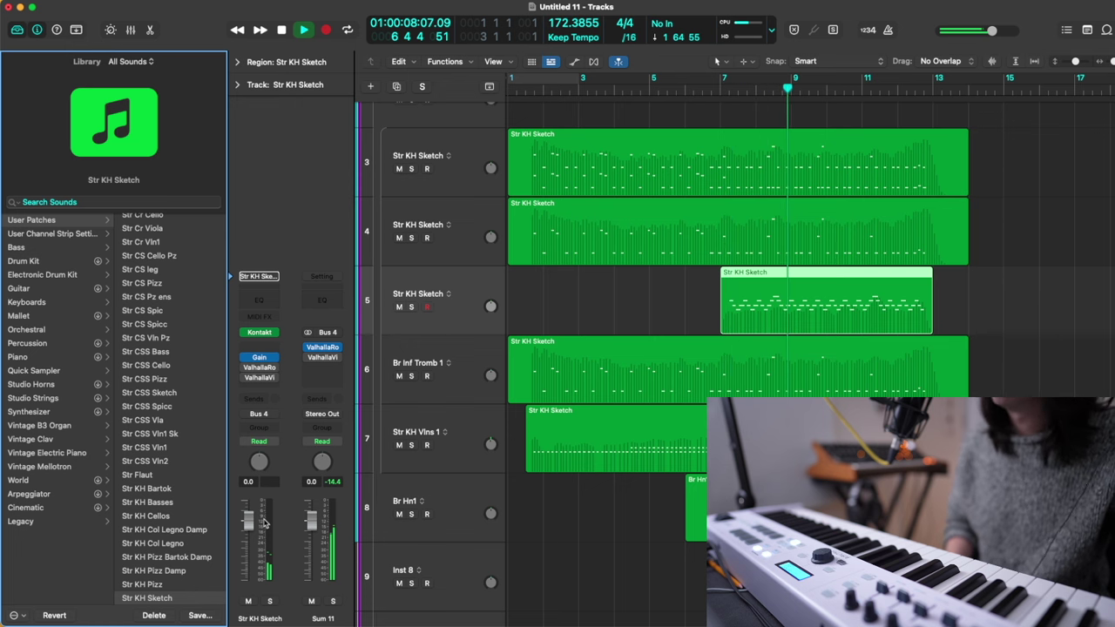
Step: Duplicate the run track and capture a second played string run on the copy from bar 9 to bar 13
key("super+d")
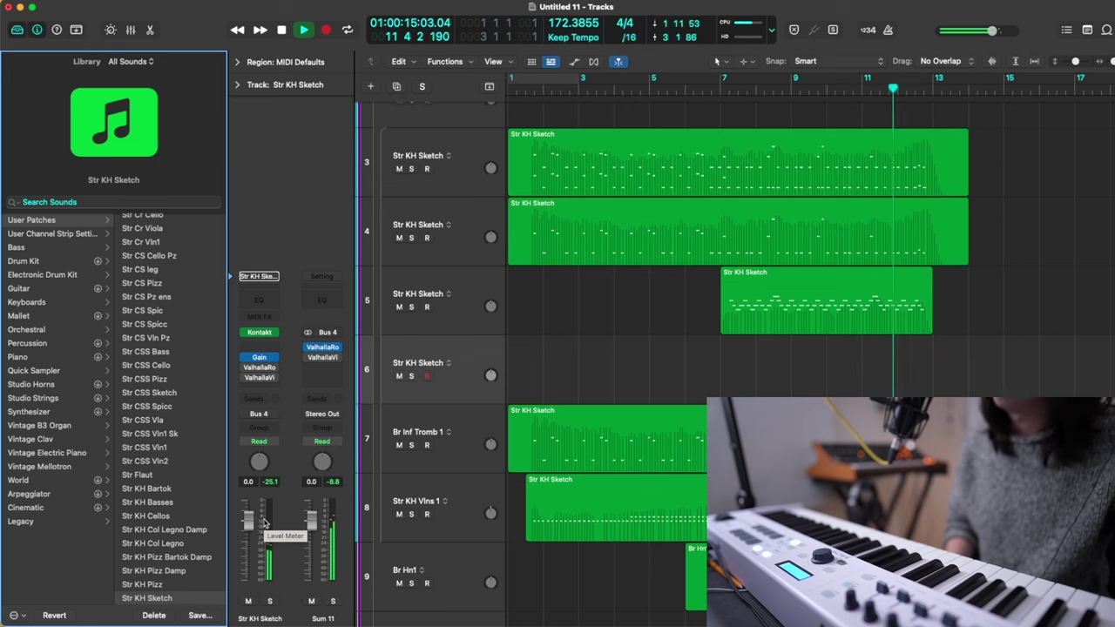
key("space")
key("shift+r")
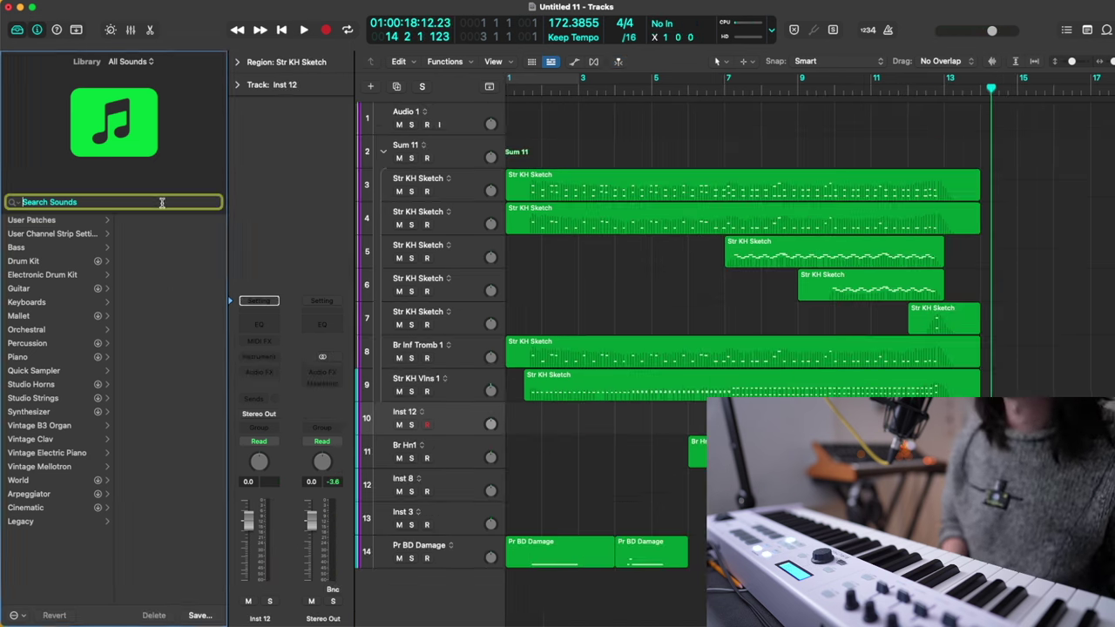
Step: Search the sound library for a string runs patch
type("str")
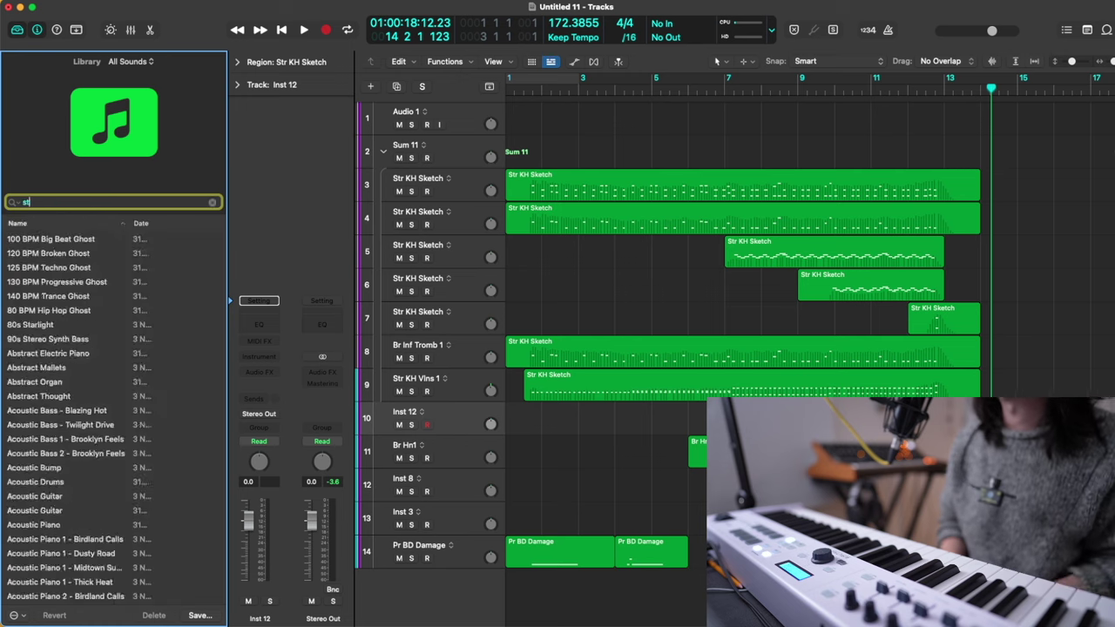
type("ing r")
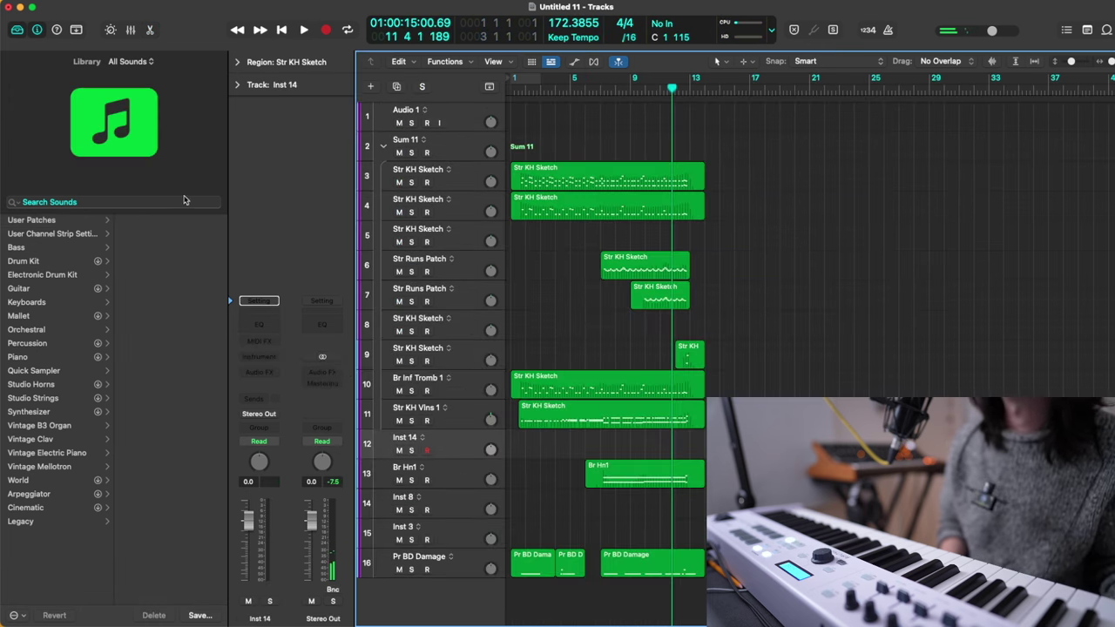
Step: Set up the Inst 14 track with a Hollywoodwinds instrument in Kontakt and play in its part from bar 3
left_click(178, 202)
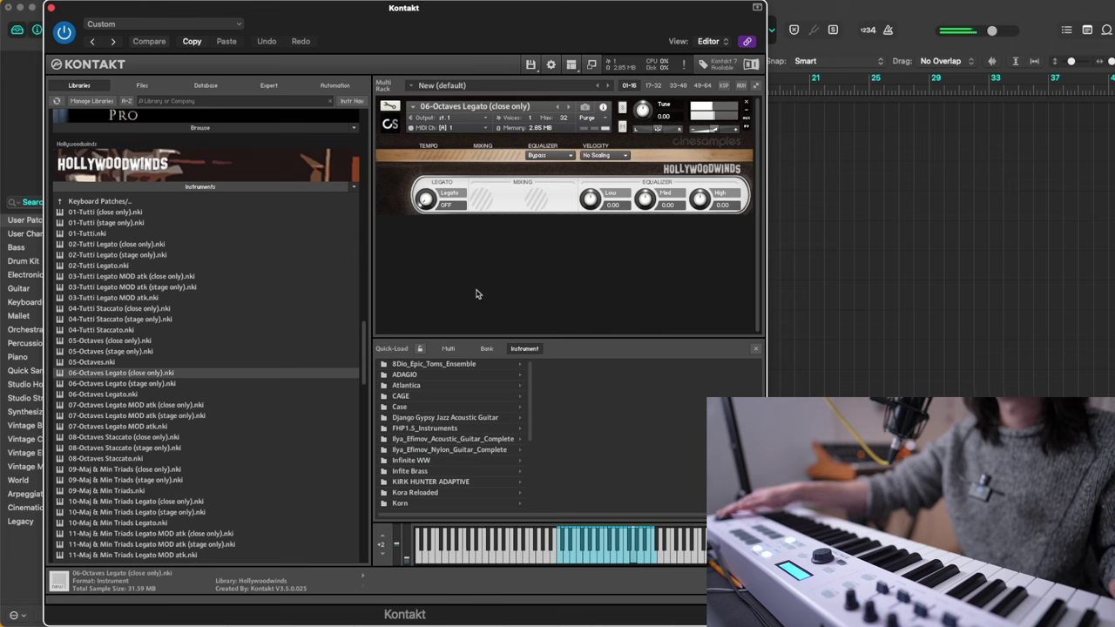
double_click(147, 202)
double_click(125, 216)
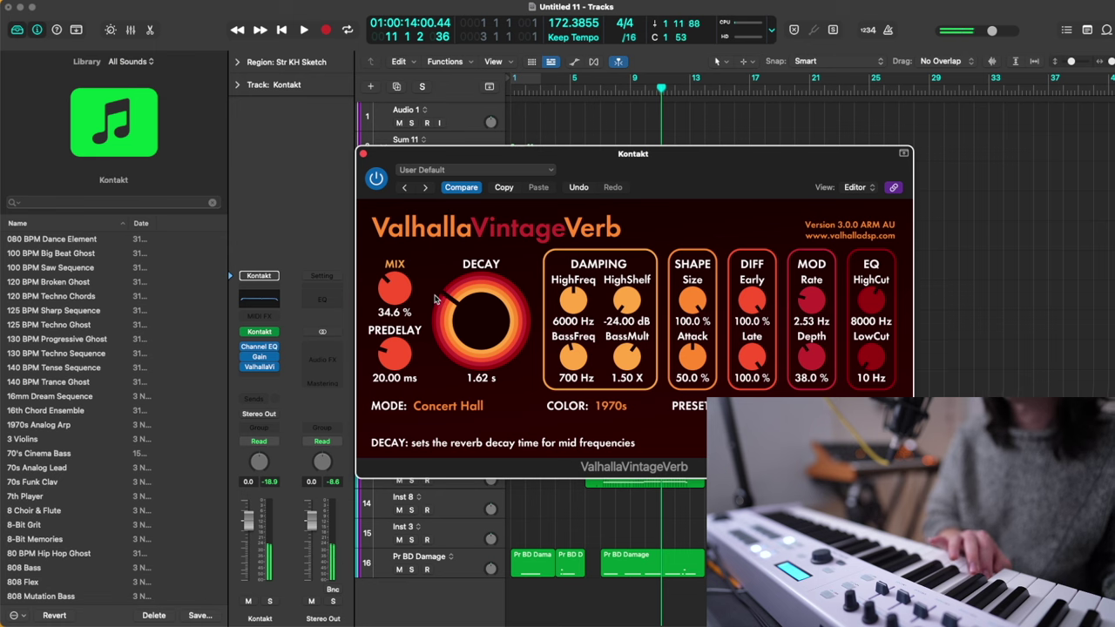
key("space")
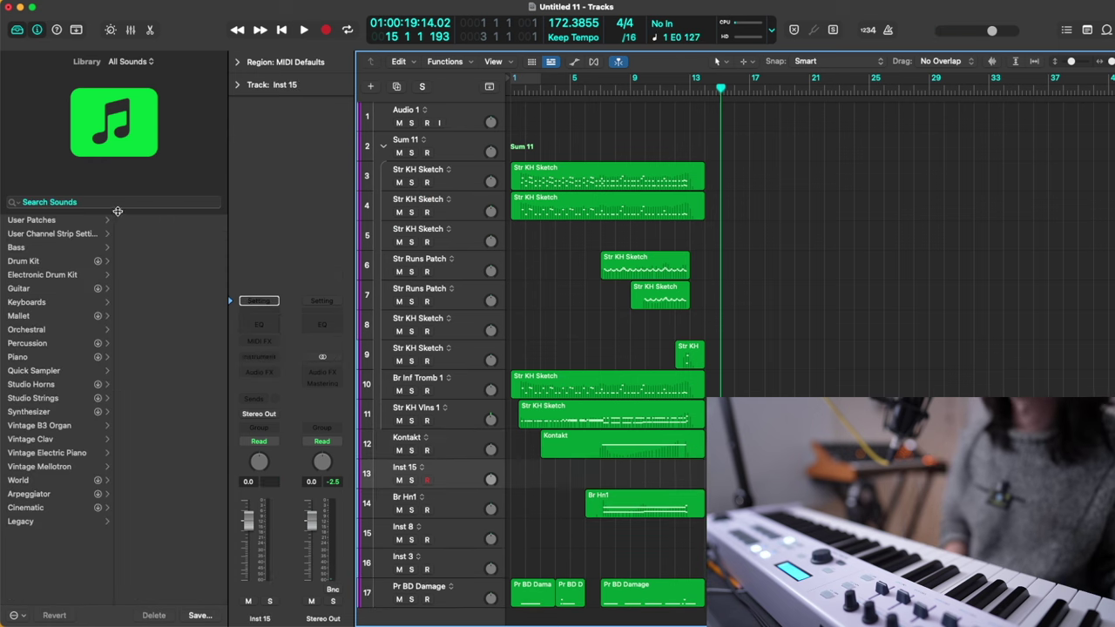
Step: Load the Pr All Cymb Play patch on the Inst 15 track and capture the played cymbals as a region from bar 4
left_click(130, 206)
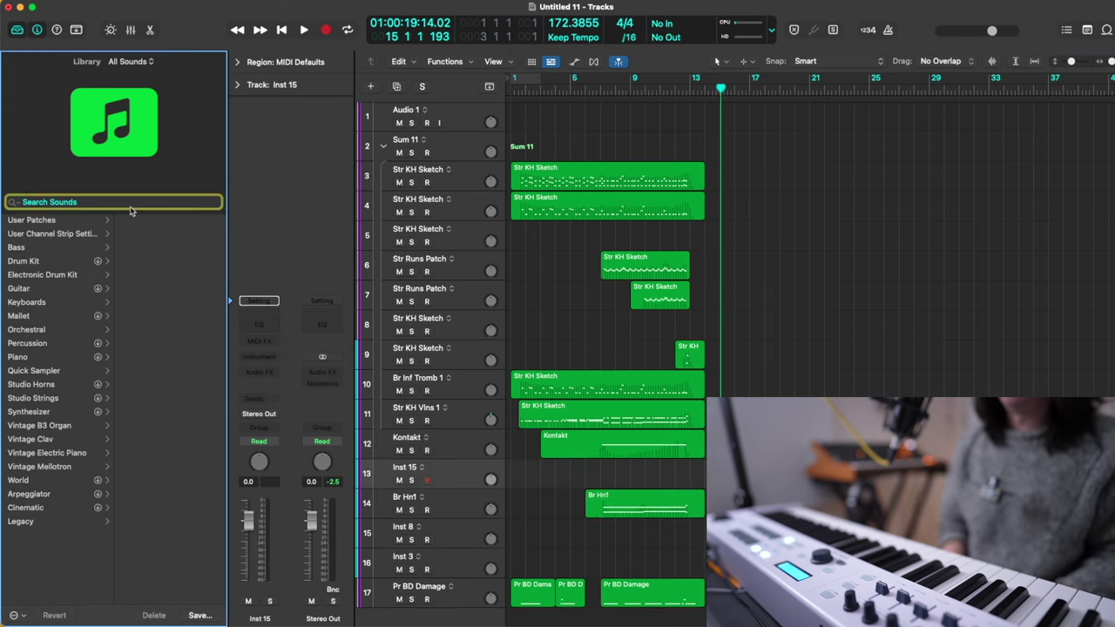
type("pr g")
key("BackSpace")
key("BackSpace")
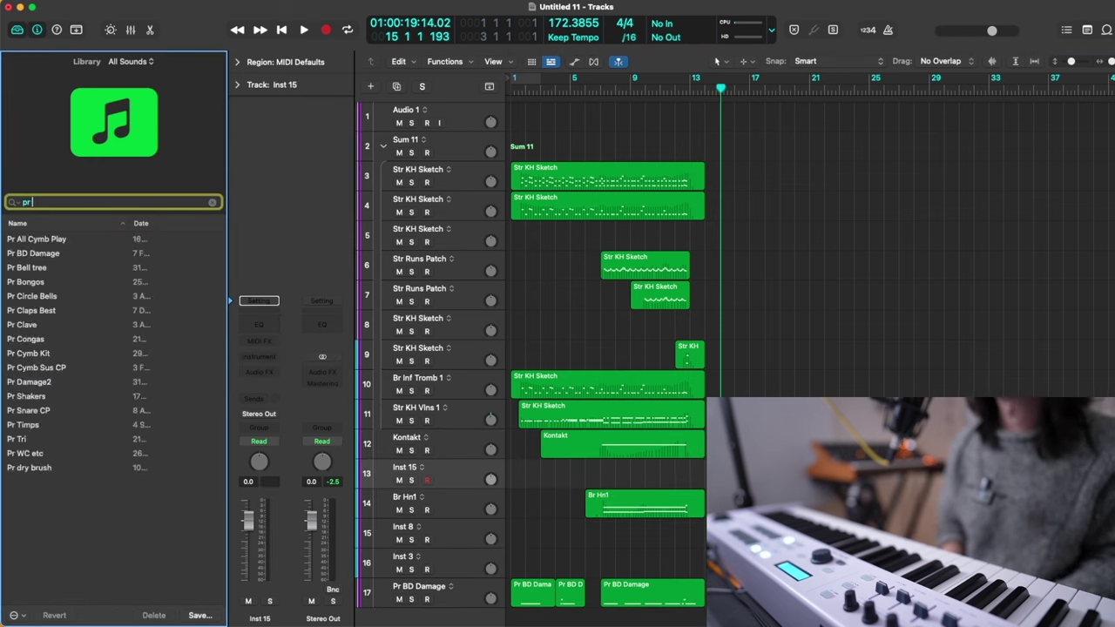
left_click(82, 241)
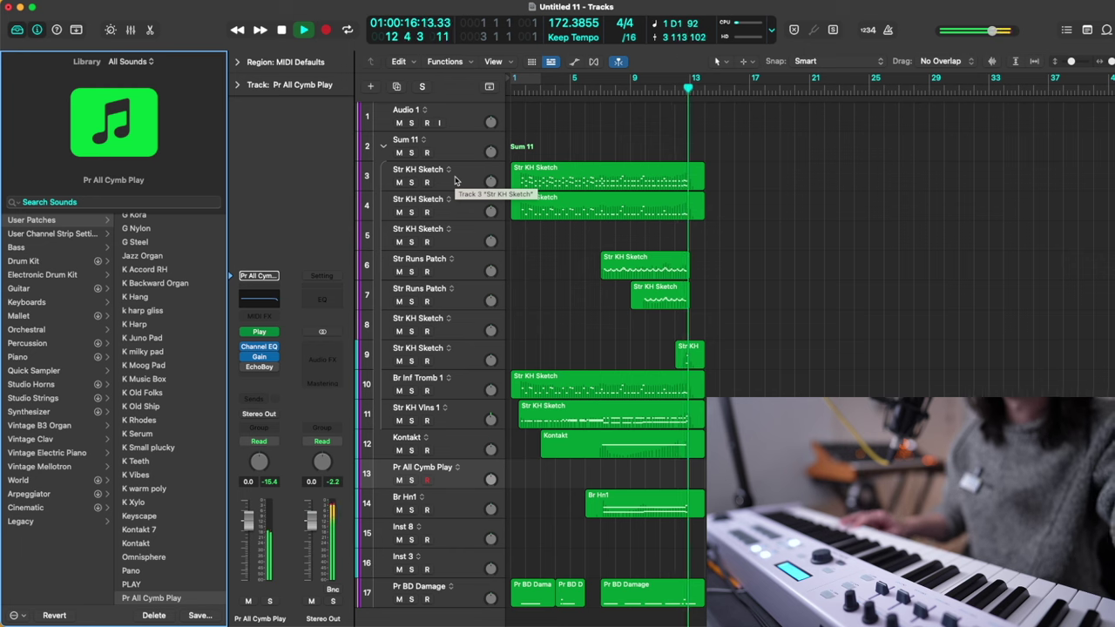
key("space")
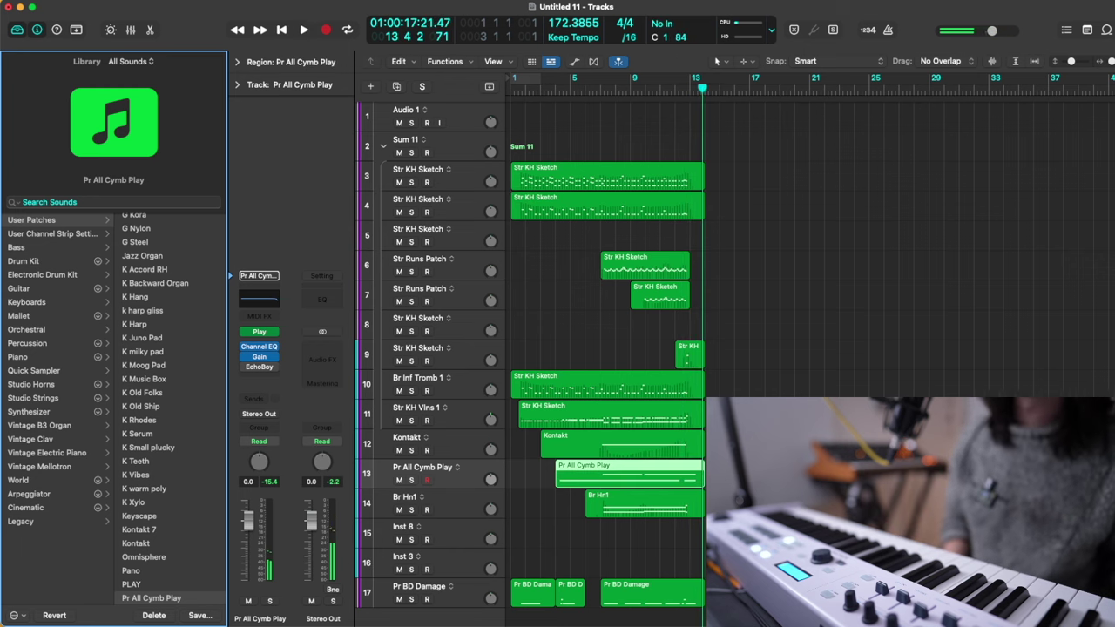
double_click(679, 484)
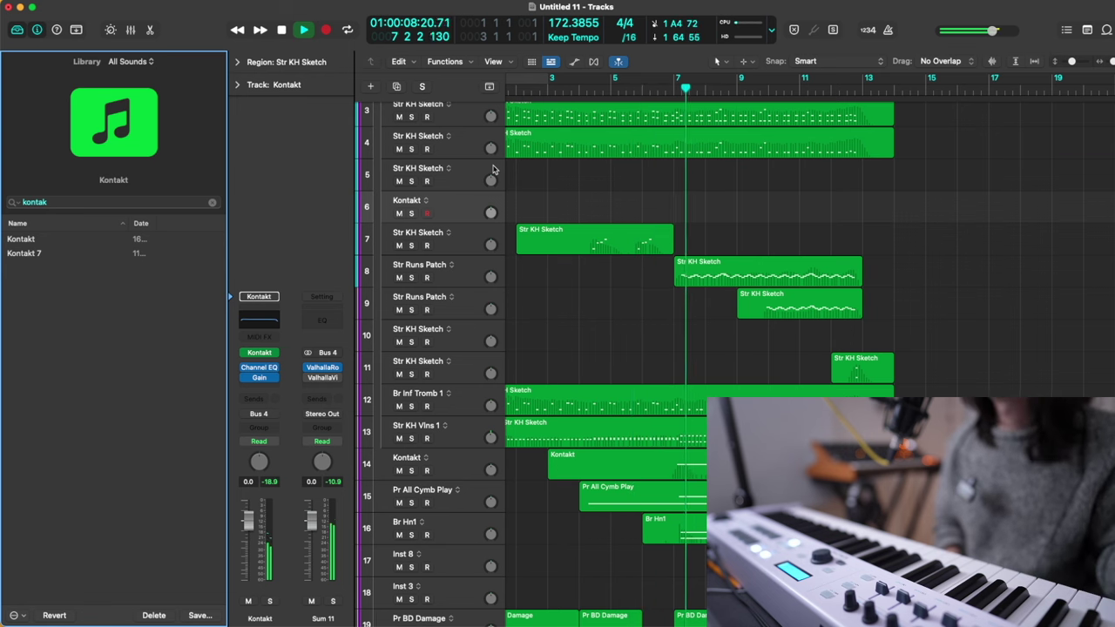
Step: Capture the played notes as a region on the Kontakt track above the early Str KH Sketch part, bars 5 to 7
key("shift+r")
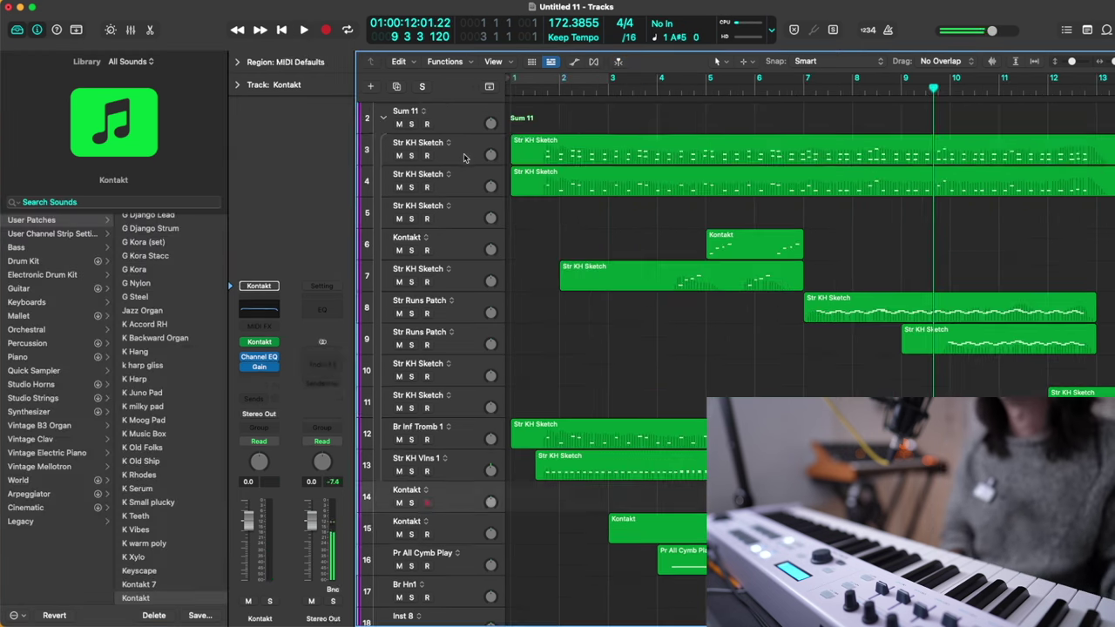
Step: Move the new Inst 19 track directly below the top Str KH Sketch track and load Kontakt on it
left_click(476, 164)
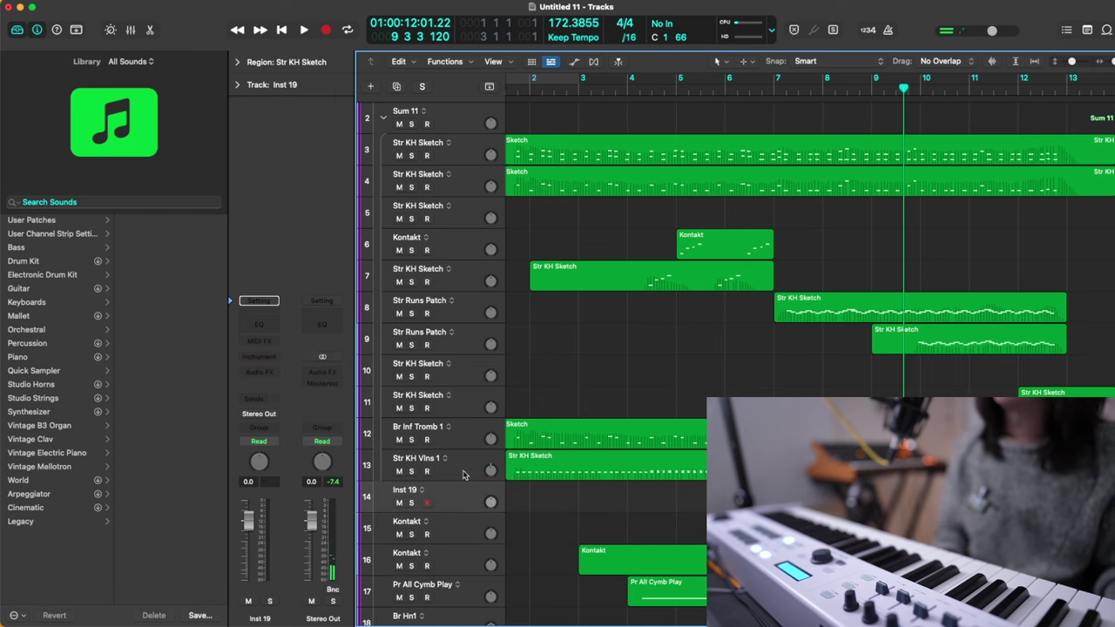
left_click_drag(460, 497, 503, 173)
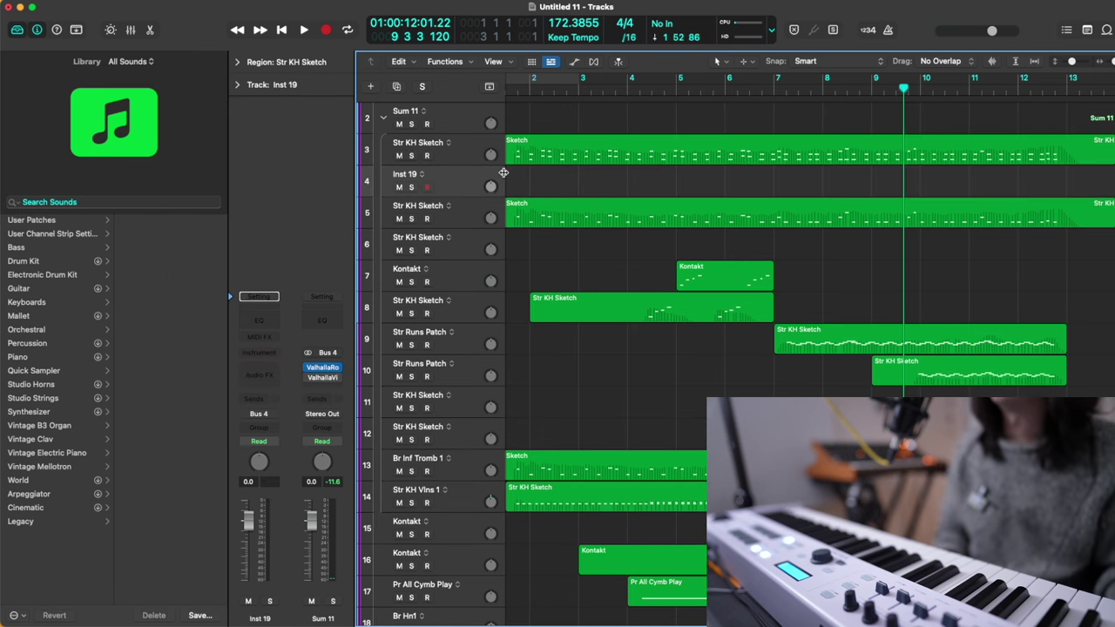
left_click(197, 202)
type("kont")
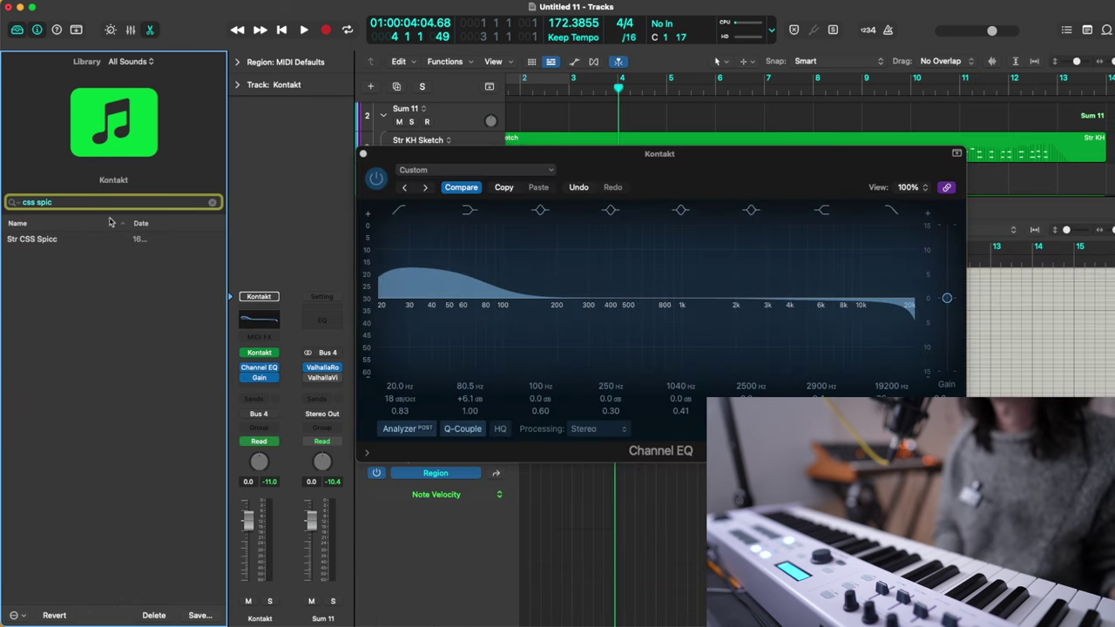
Step: Load the Str CSS Spicc patch on the moved track and take the top Str KH Sketch track out of solo
left_click(93, 240)
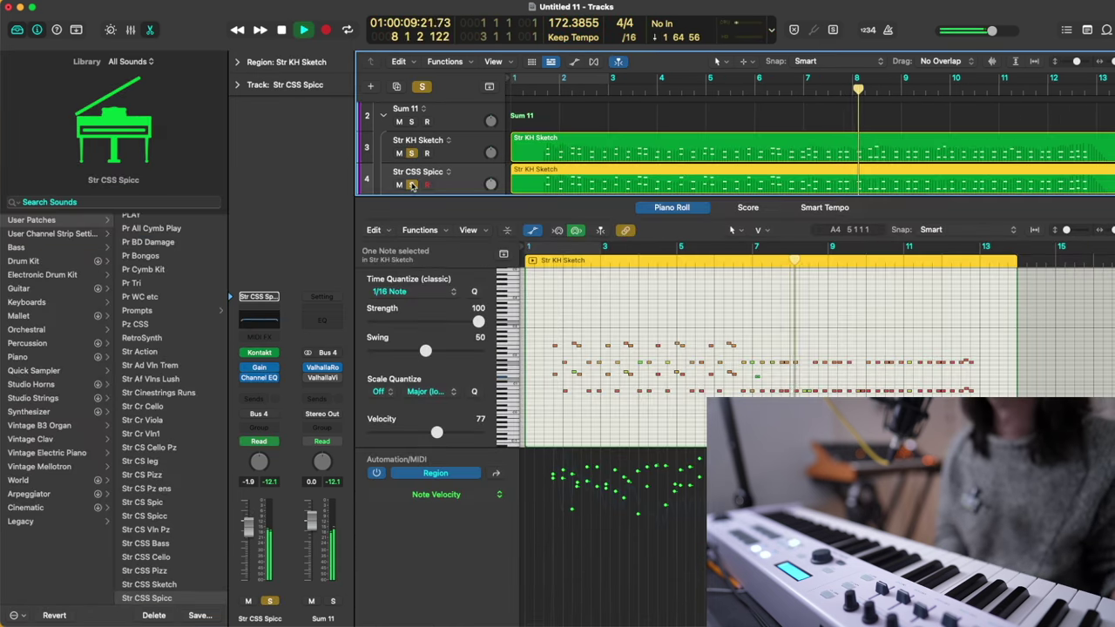
left_click(412, 154)
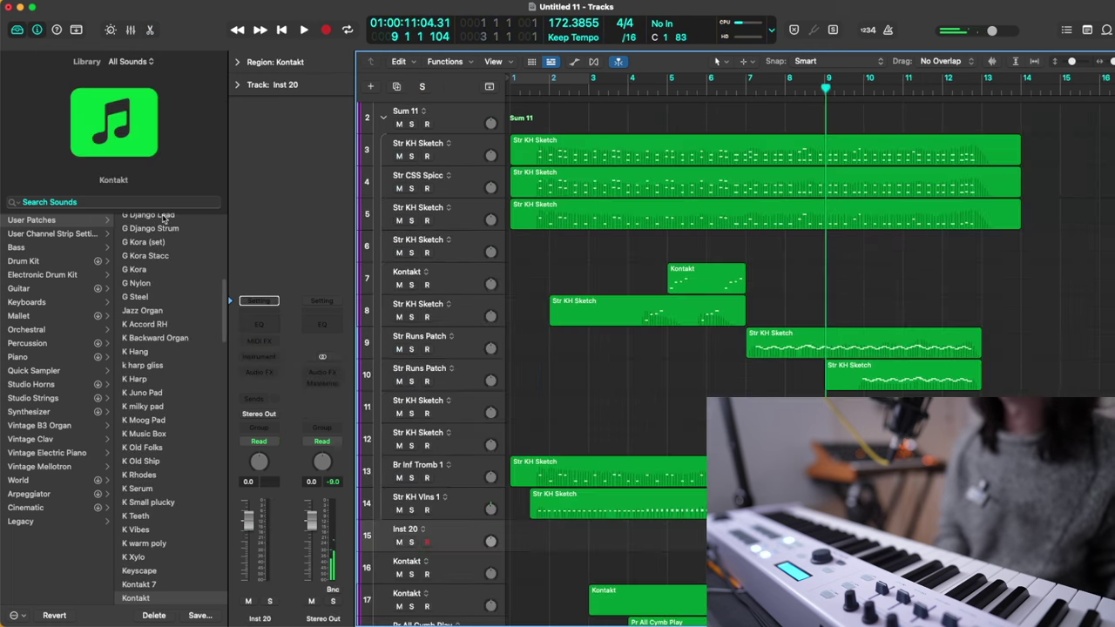
Step: Load the Pr Timps patch on the Inst 20 track and capture the played timpani as a region from bar 1
left_click(164, 201)
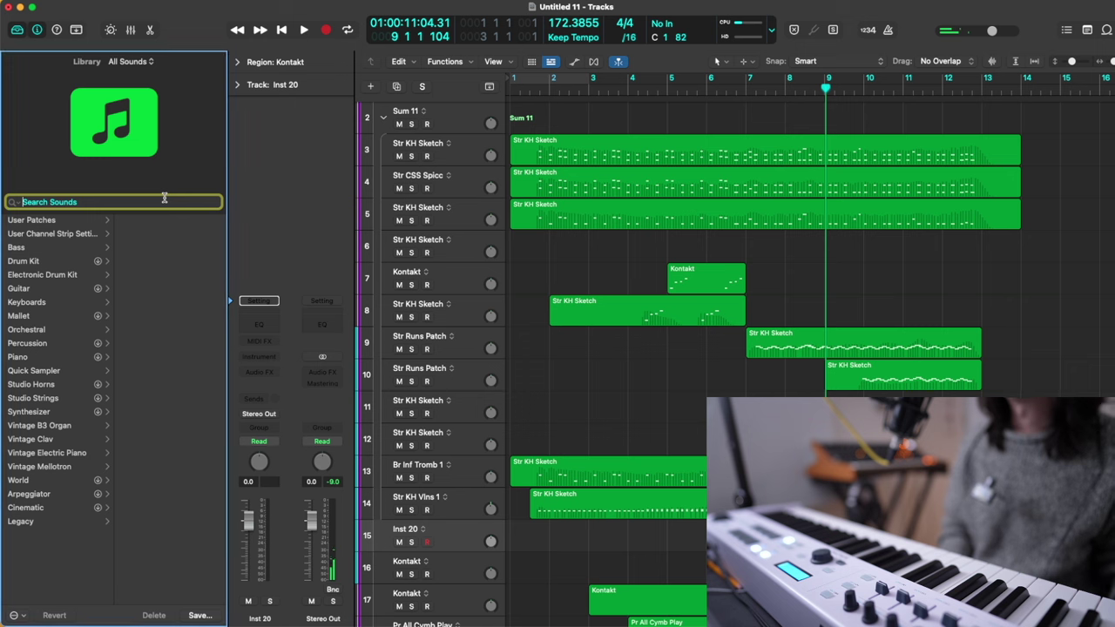
type("timp")
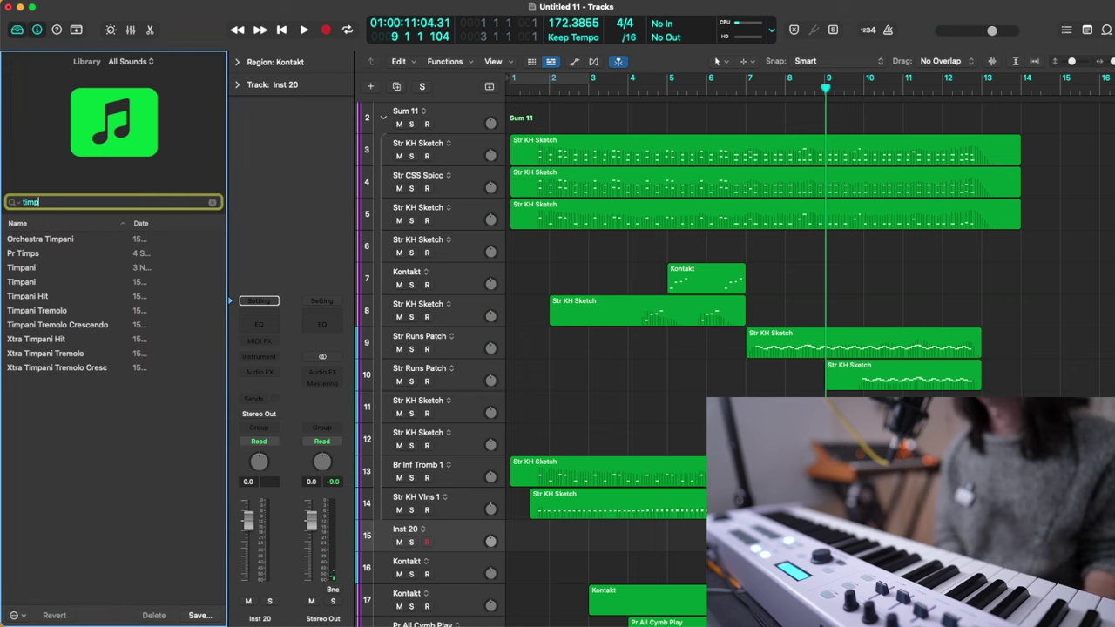
left_click(62, 253)
key("space")
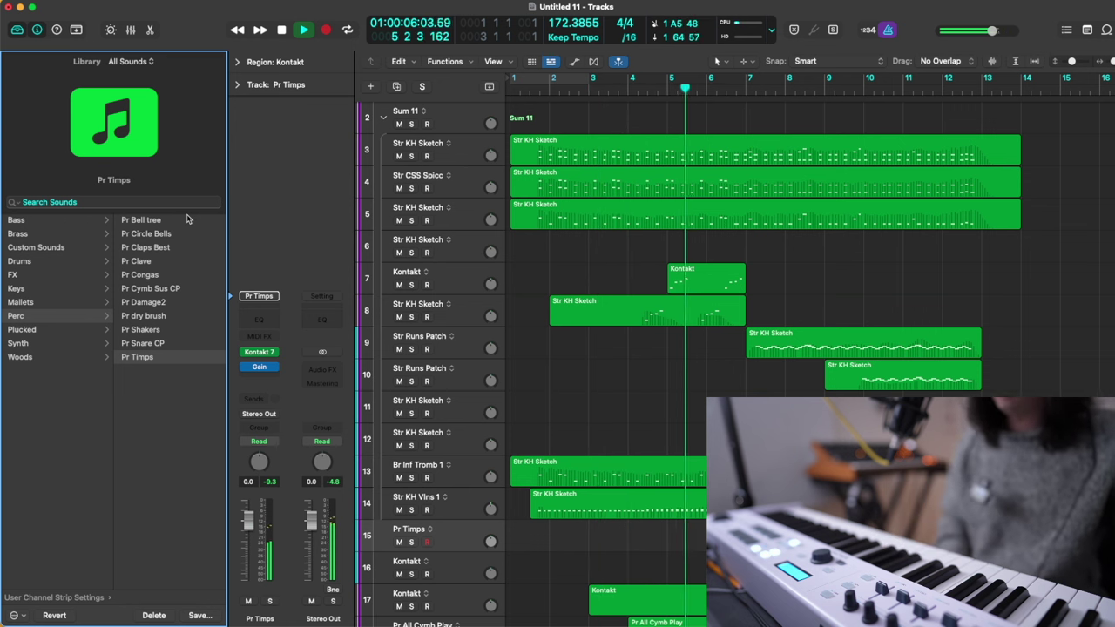
key("shift+r")
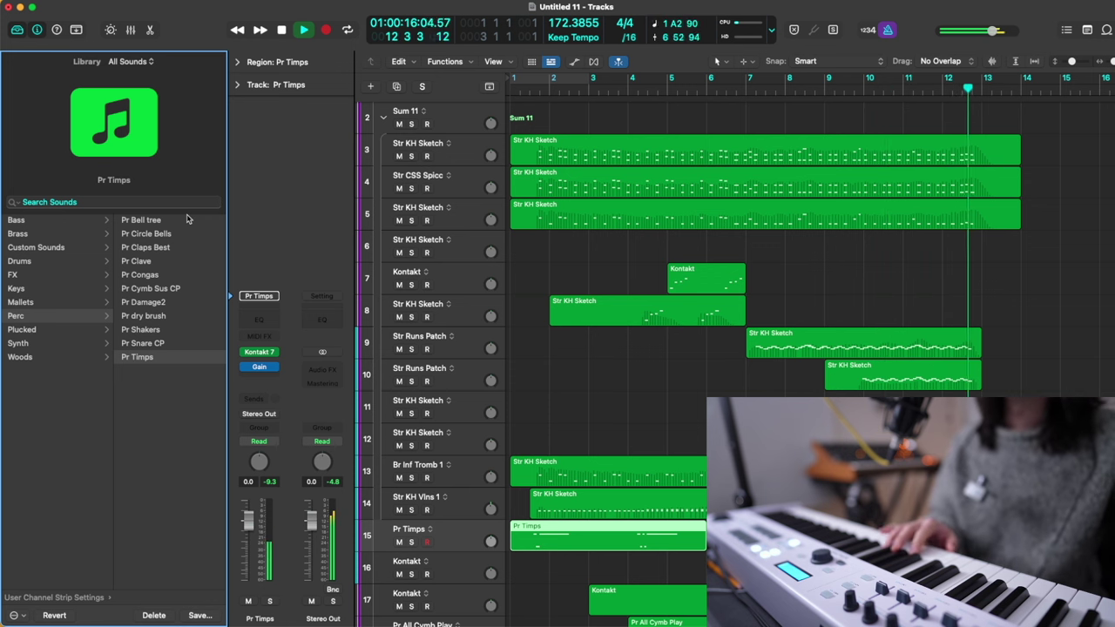
Step: Capture a second timpani region on the Pr Timps track from bar 7 and return the playhead to the project start
left_click(534, 306)
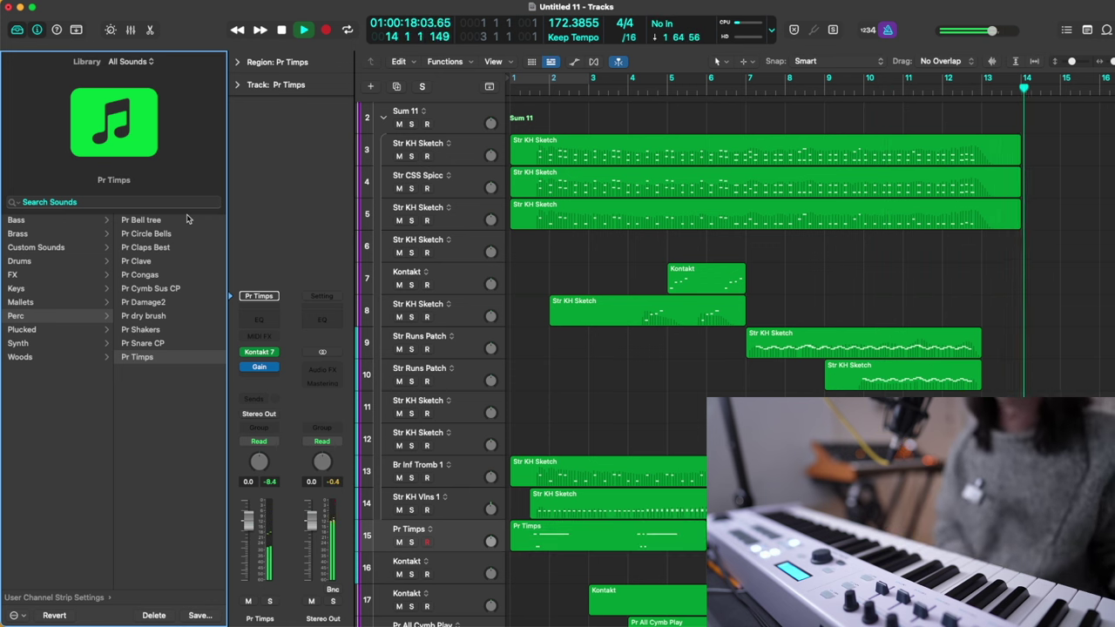
key("space")
left_click(601, 354)
key("Return")
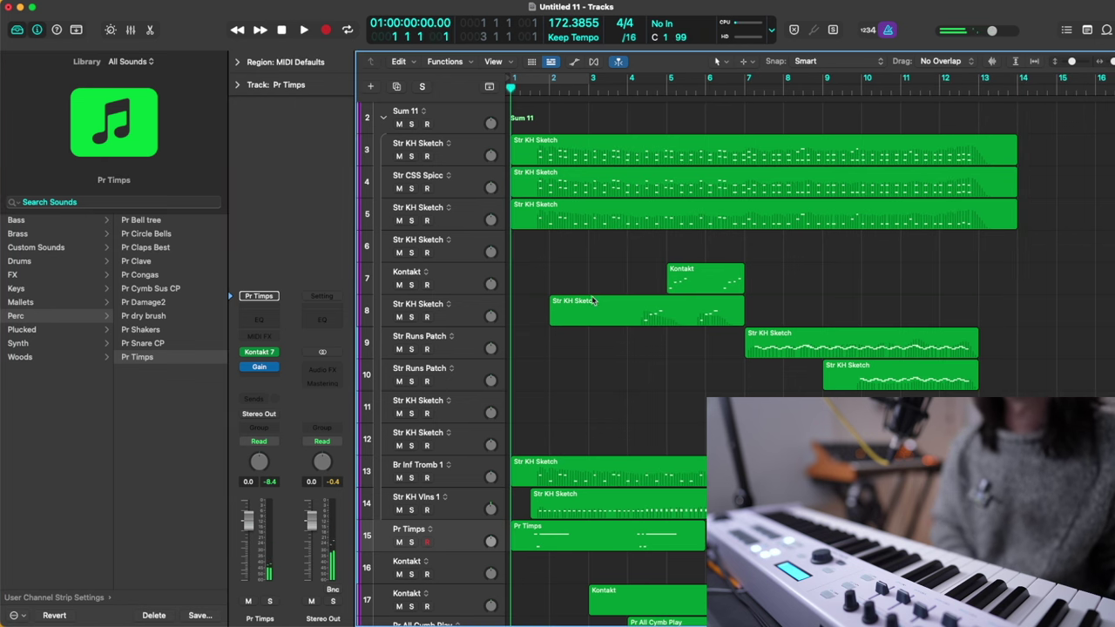
Step: Solo the top Str KH Sketch track and place the playhead at about bar 3
scroll(587, 287, "down", 4)
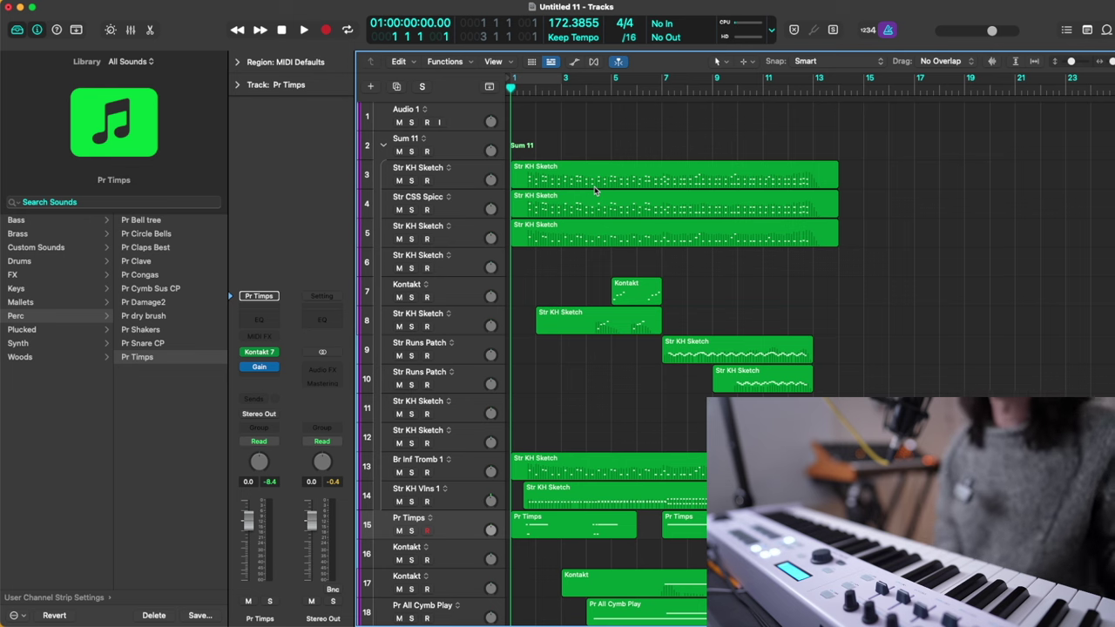
scroll(560, 207, "up", 2)
left_click(471, 167)
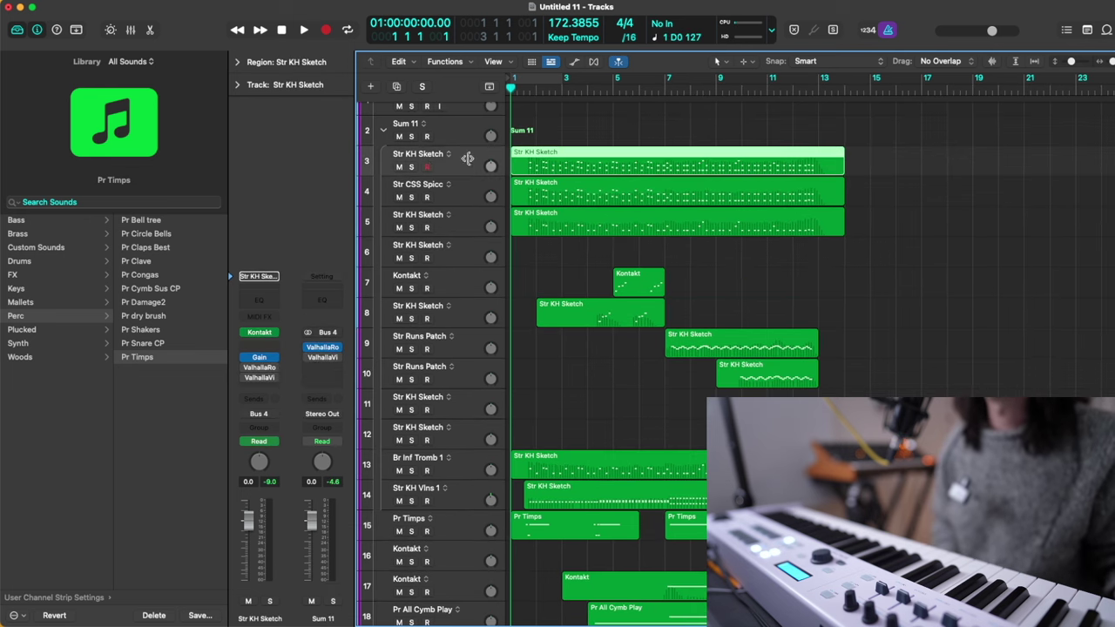
key("s")
left_click(566, 91)
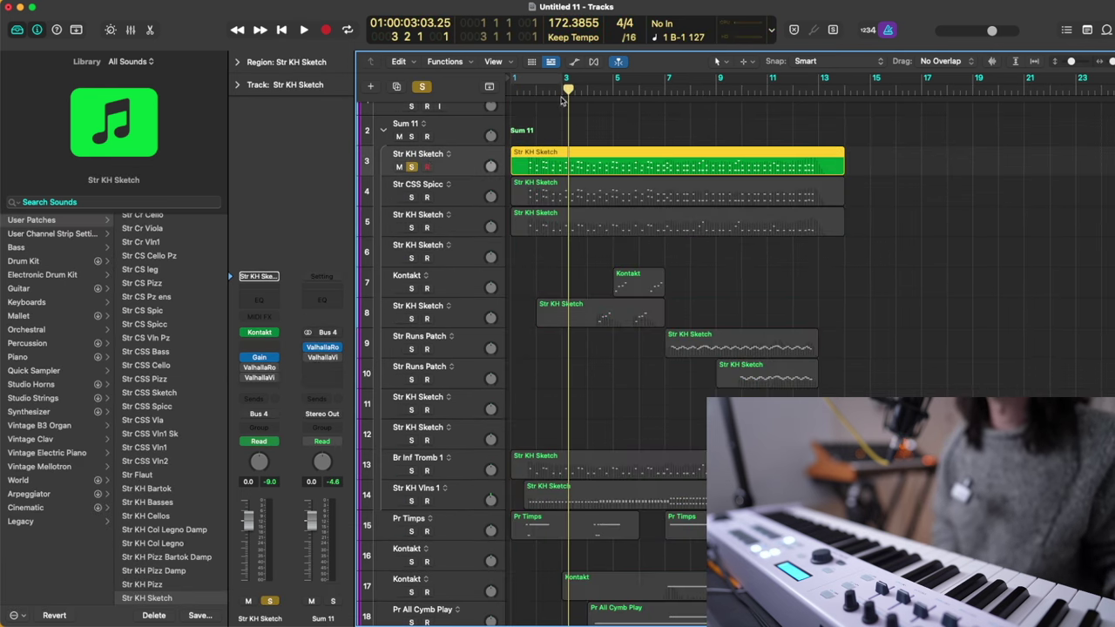
Step: Audition the Str KH Sketch tracks 3 and 5 soloed together from about bar 4, clear their solos and select the Sum 11 stack
left_click(411, 227)
key("space")
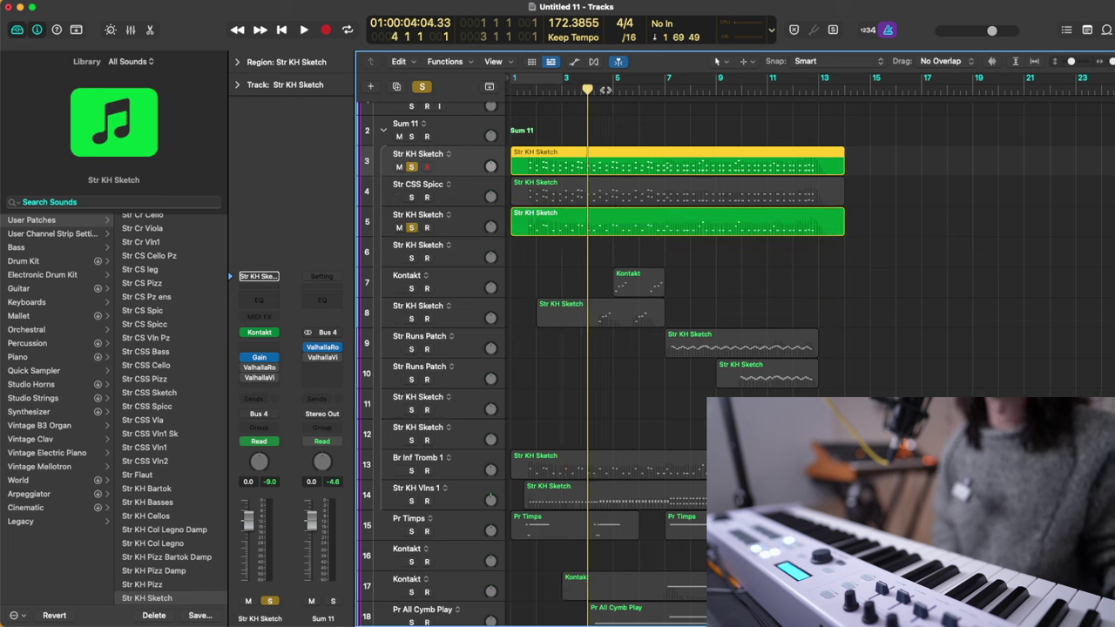
key("space")
left_click(413, 166)
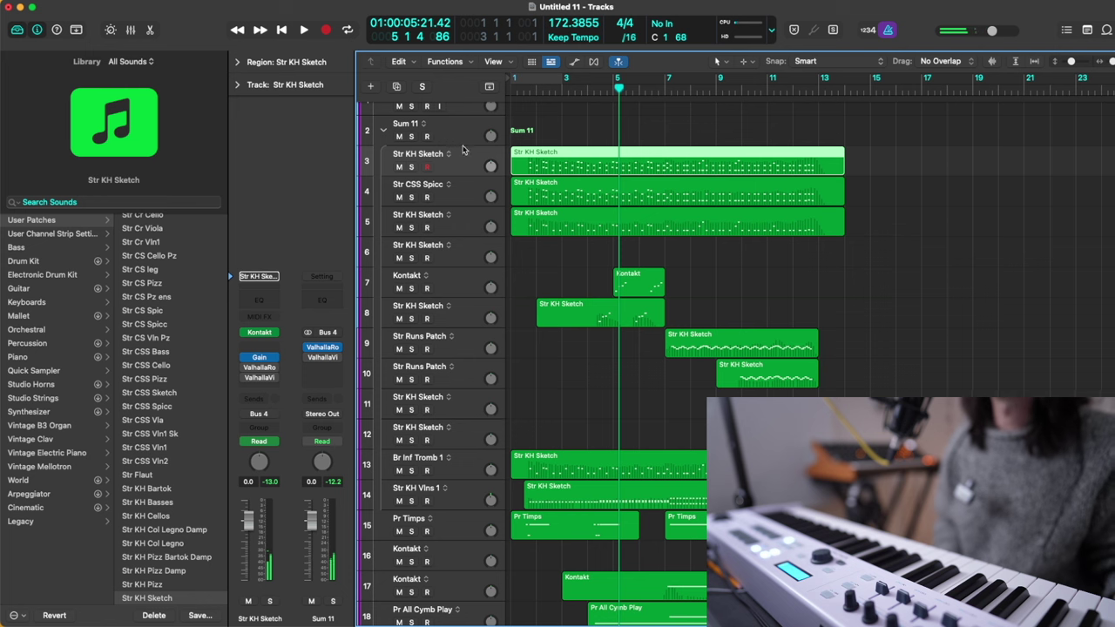
left_click(449, 140)
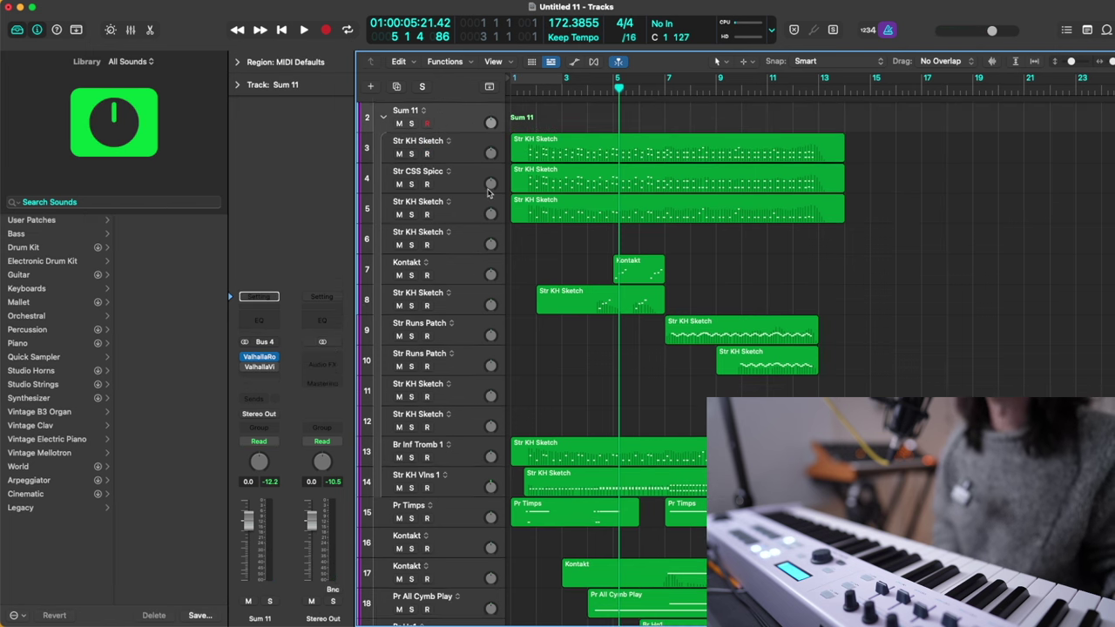
Step: Play the arrangement from about bar 3, soloing the Str KH Sketch track 8 briefly to hear its part and taking it out of solo
scroll(510, 251, "down", 2)
left_click(470, 268)
key("space")
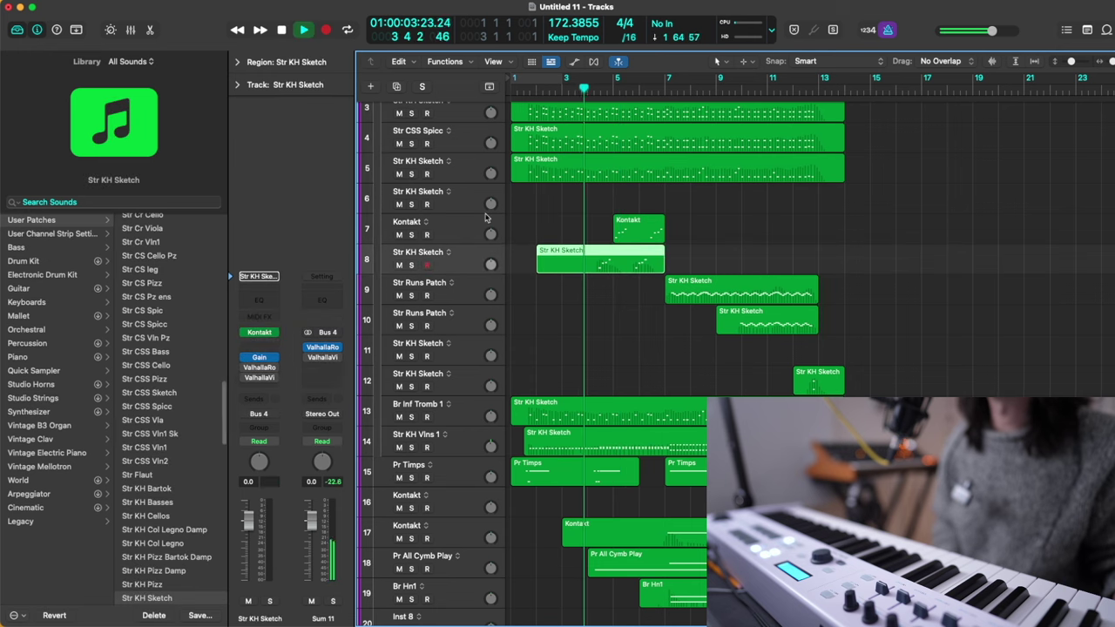
left_click(411, 265)
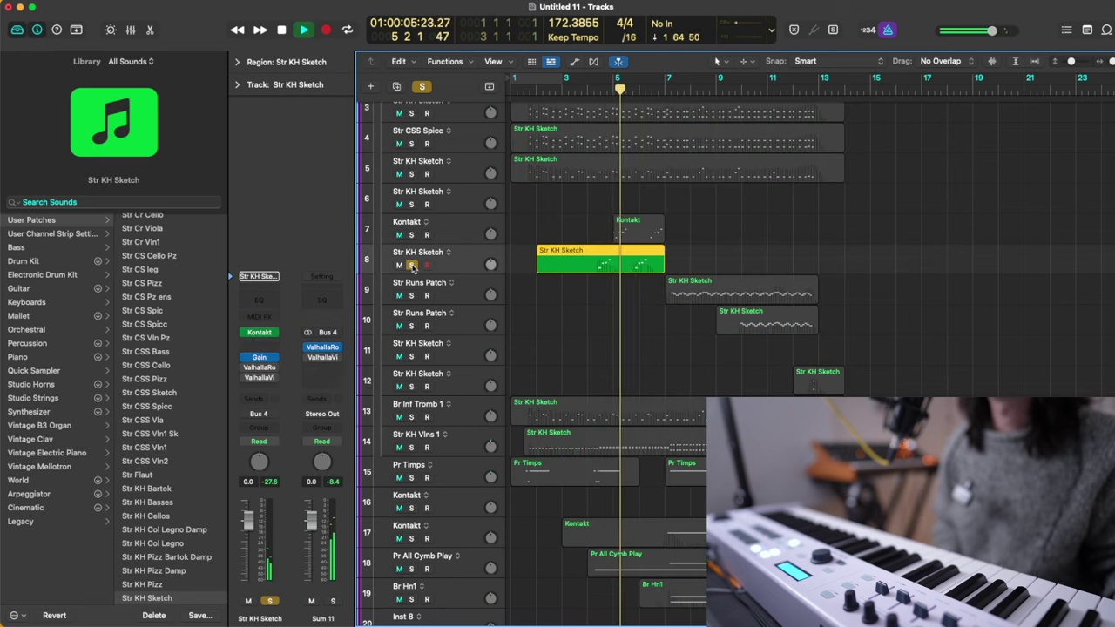
left_click(411, 265)
key("space")
scroll(412, 322, "down", 3)
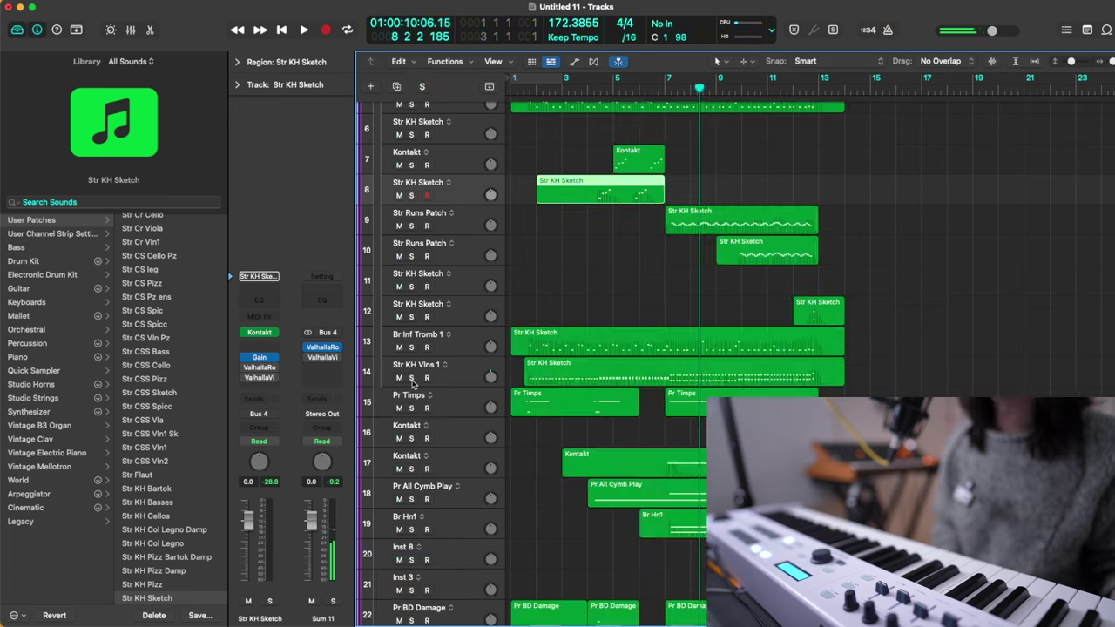
Step: Audition the Str KH Vlns 1 track in solo, stop playback and take the track out of solo
left_click(412, 378)
key("space")
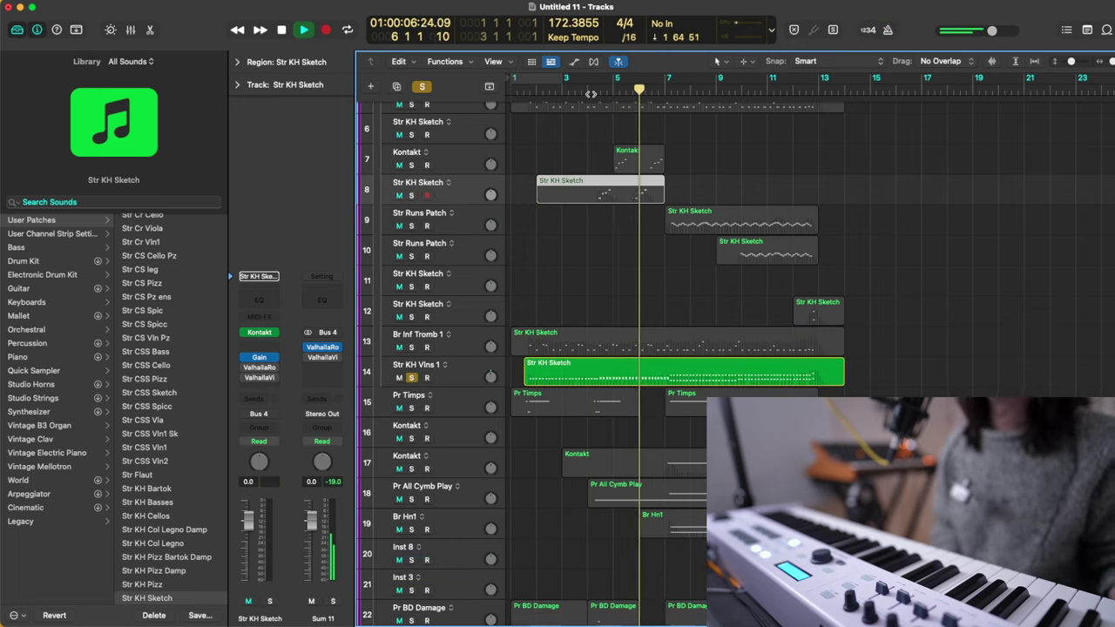
key("space")
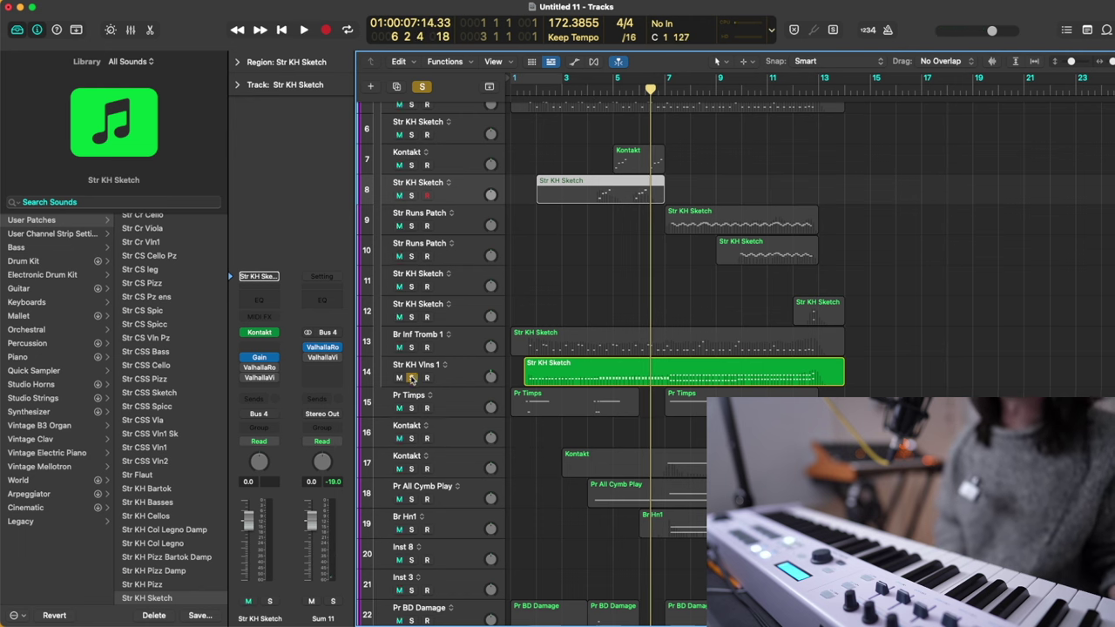
left_click(411, 378)
scroll(524, 359, "down", 2)
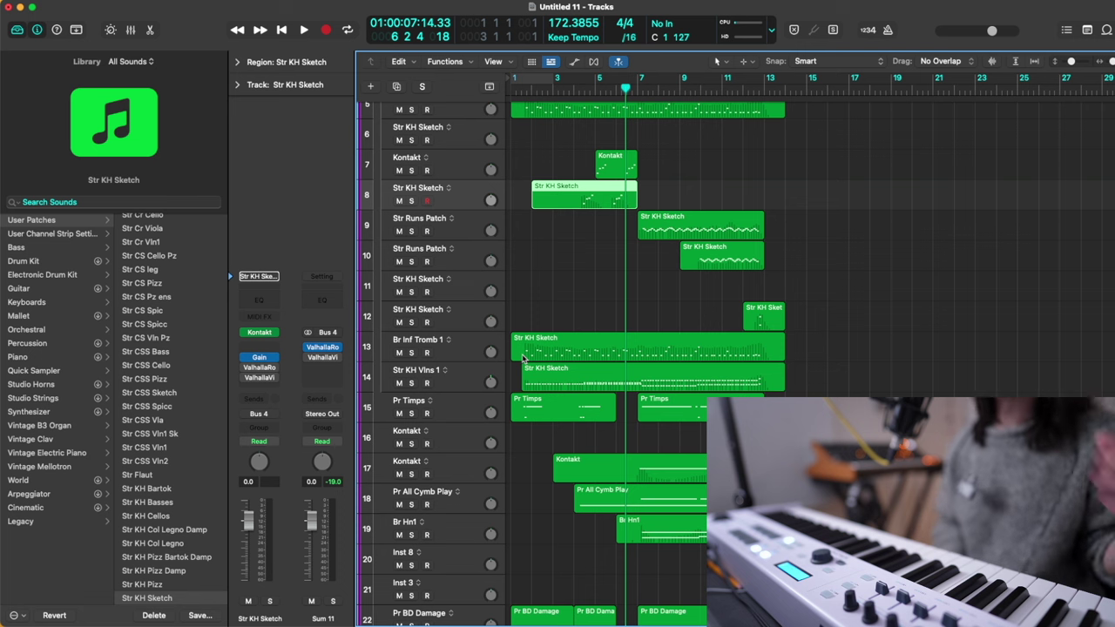
Step: Play the full mix up to about bar 7 with no track soloed and stop playback
key("space")
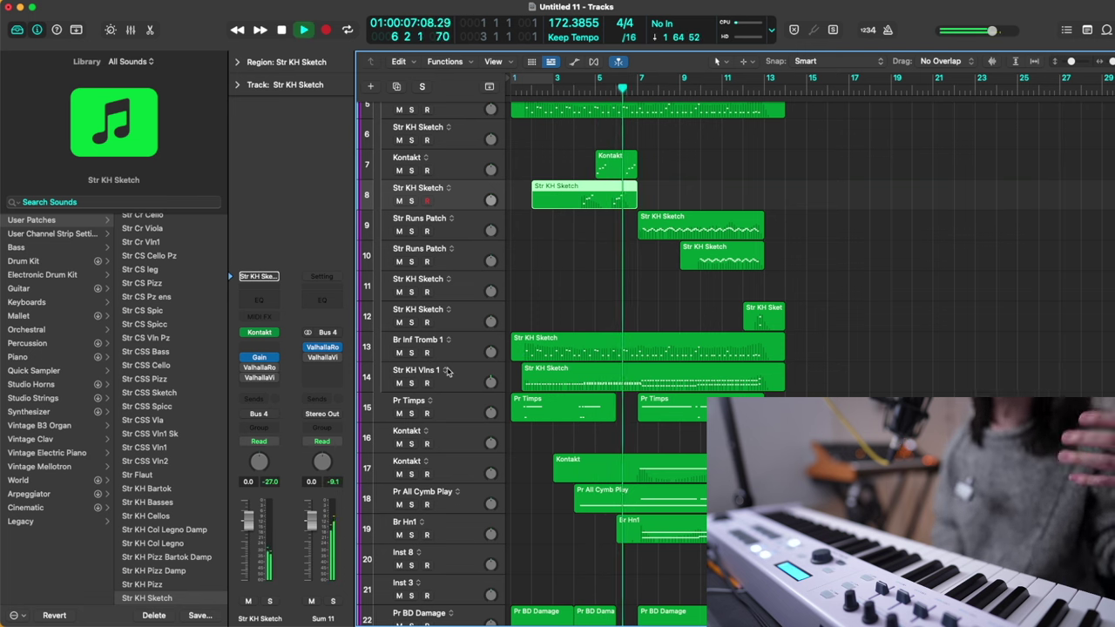
key("space")
scroll(479, 360, "down", 2)
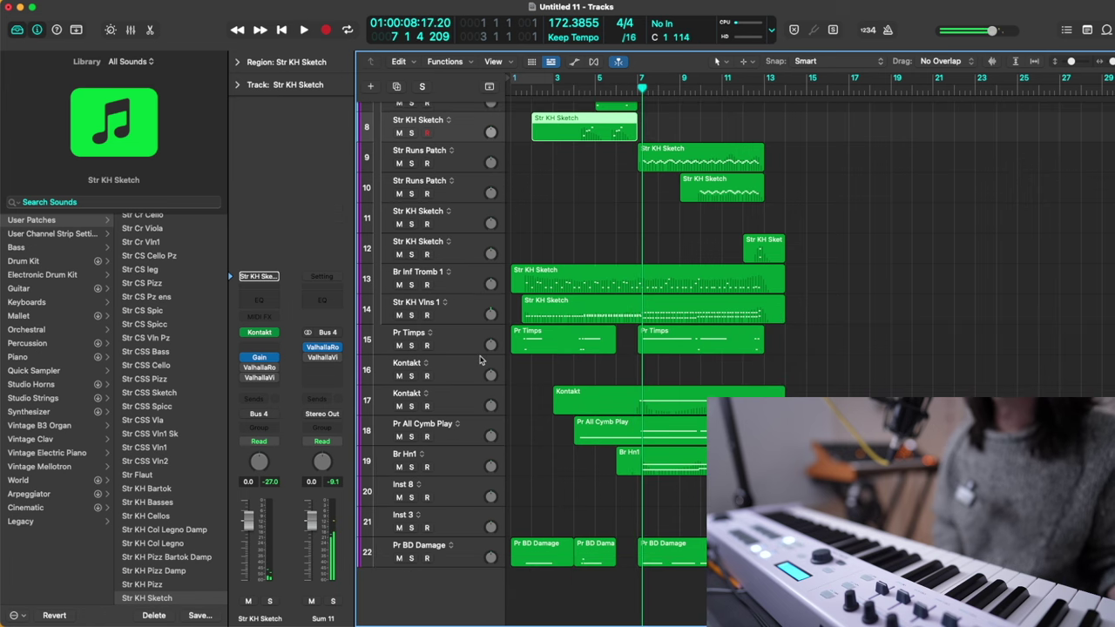
key("super+Right")
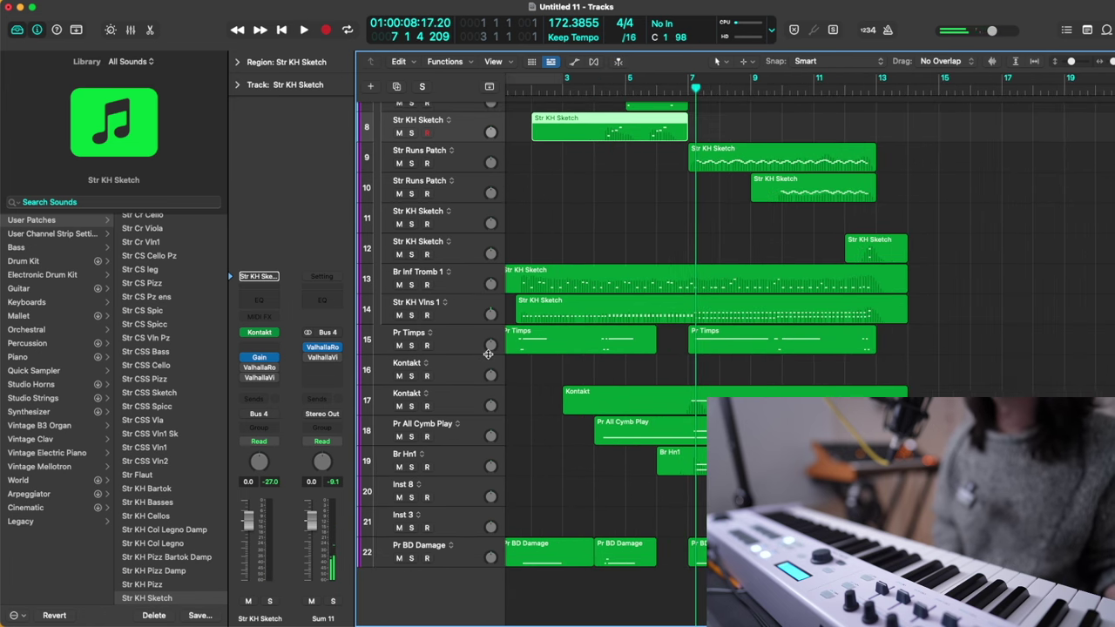
Step: Toggle solo on and off for Kontakt track 17, and audition the soloed Str KH Sketch track 12 from about bar 12
left_click(412, 407)
left_click(412, 407)
scroll(792, 201, "left", 1)
left_click(871, 85)
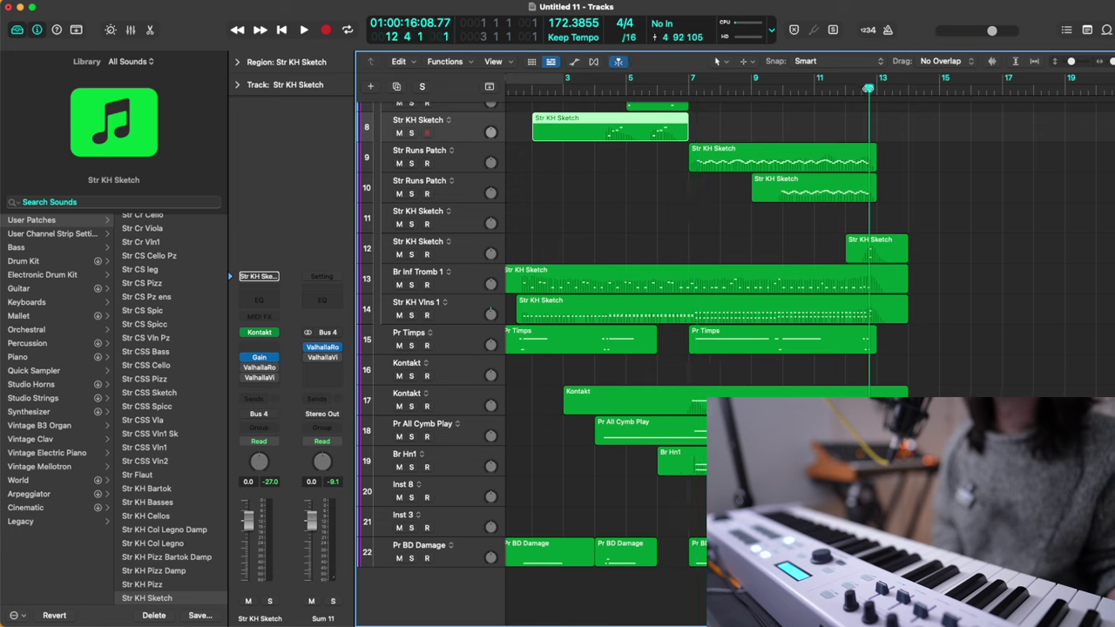
left_click(411, 254)
key("space")
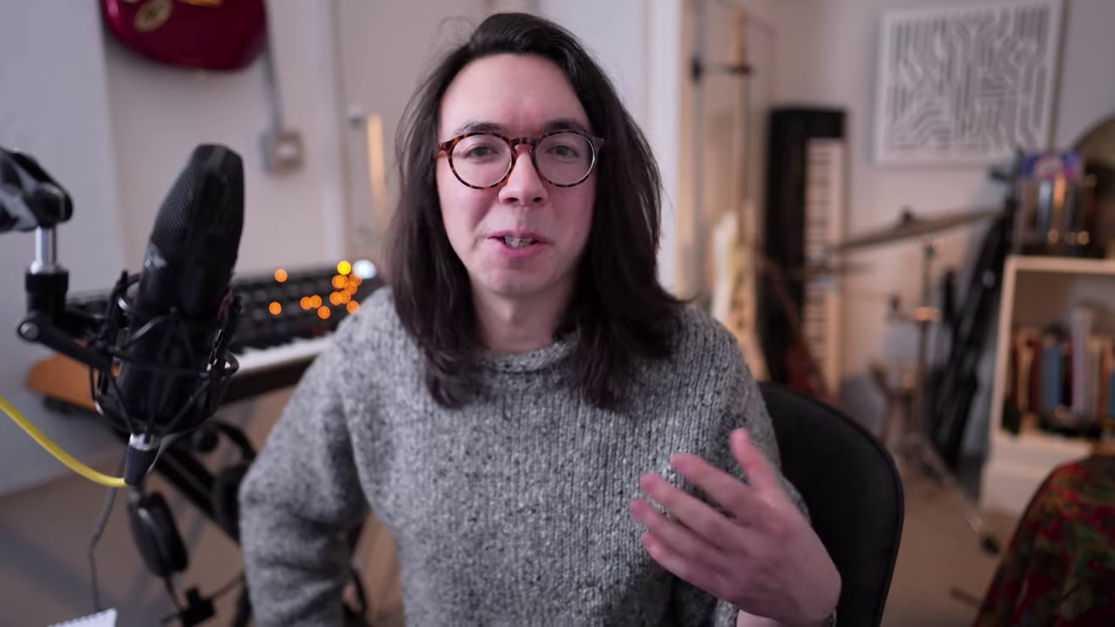